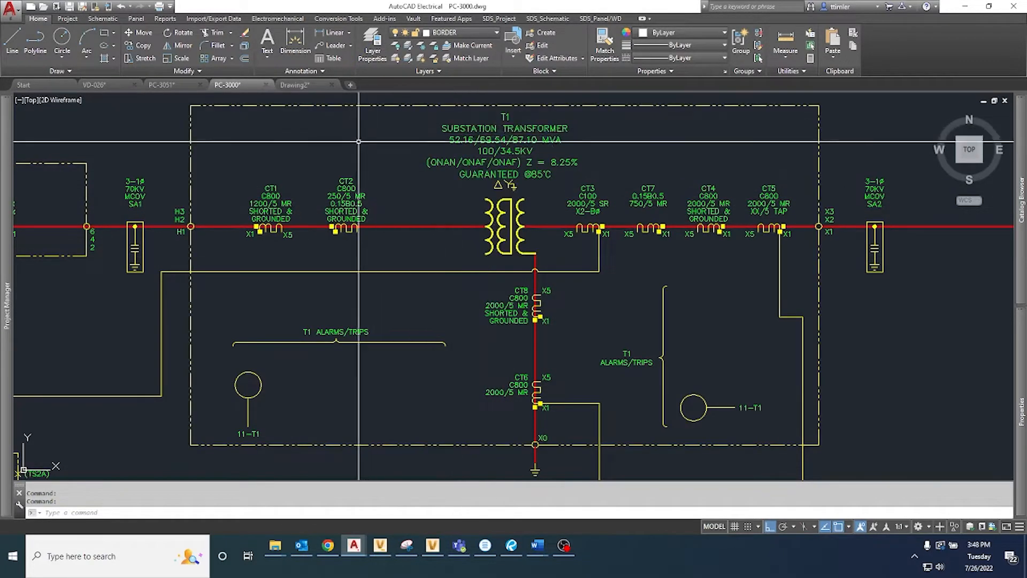
Check the VD-026 nameplate and review all rating values of the T1 substation transformer symbol in PC-3000, leaving them as they are
click(96, 84)
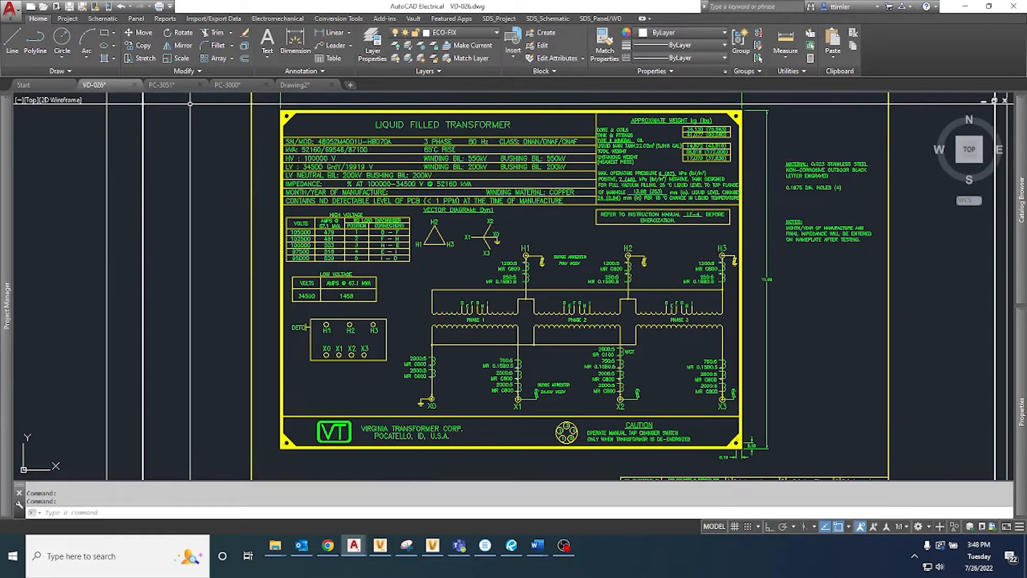
click(225, 87)
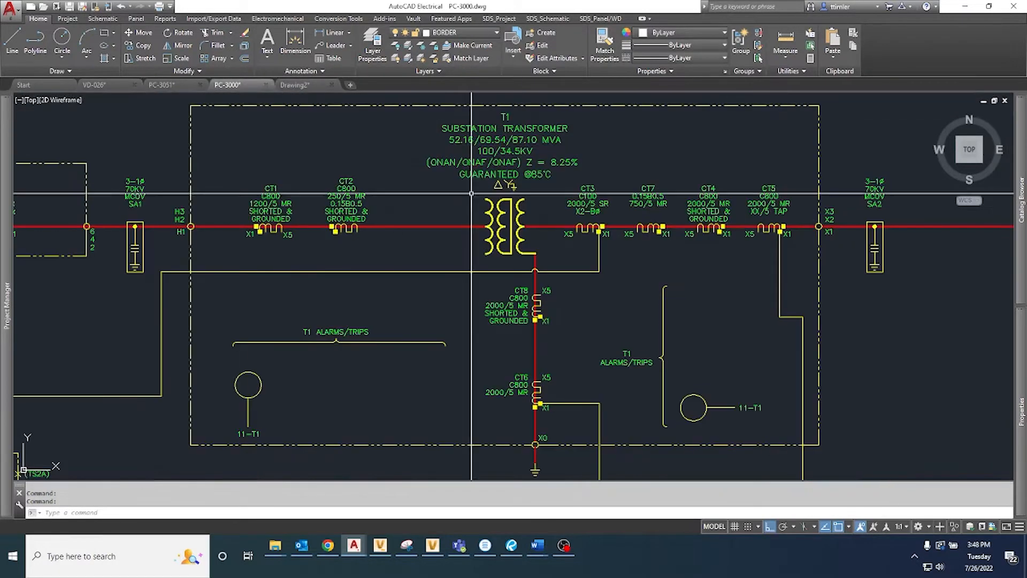
right_click(500, 206)
click(504, 177)
click(469, 345)
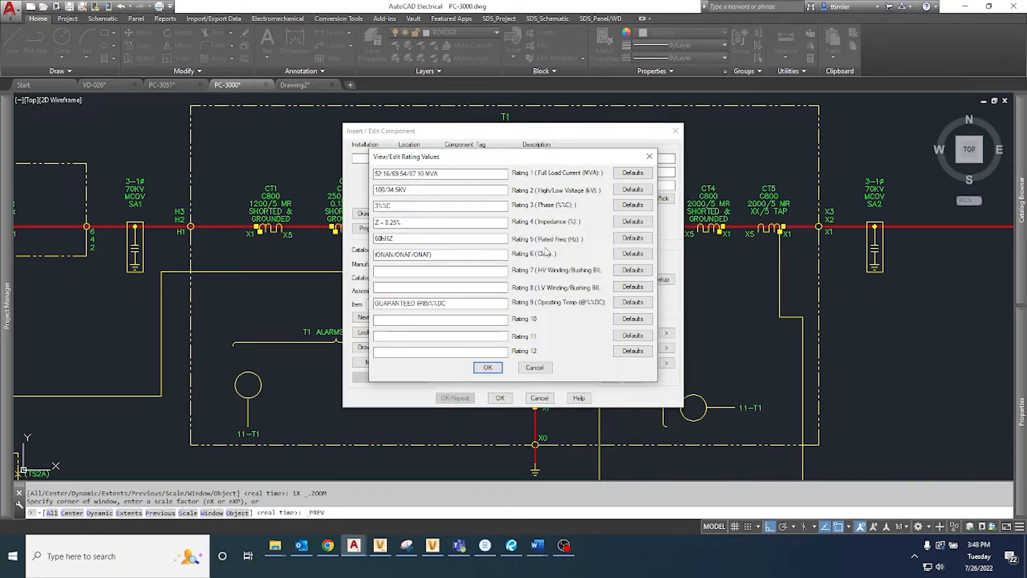
click(533, 368)
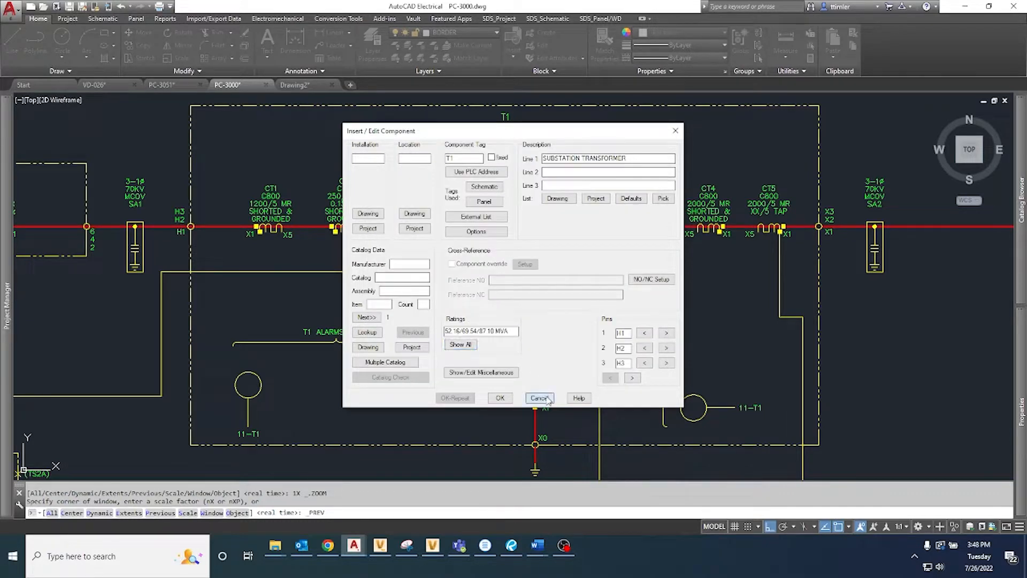
click(547, 399)
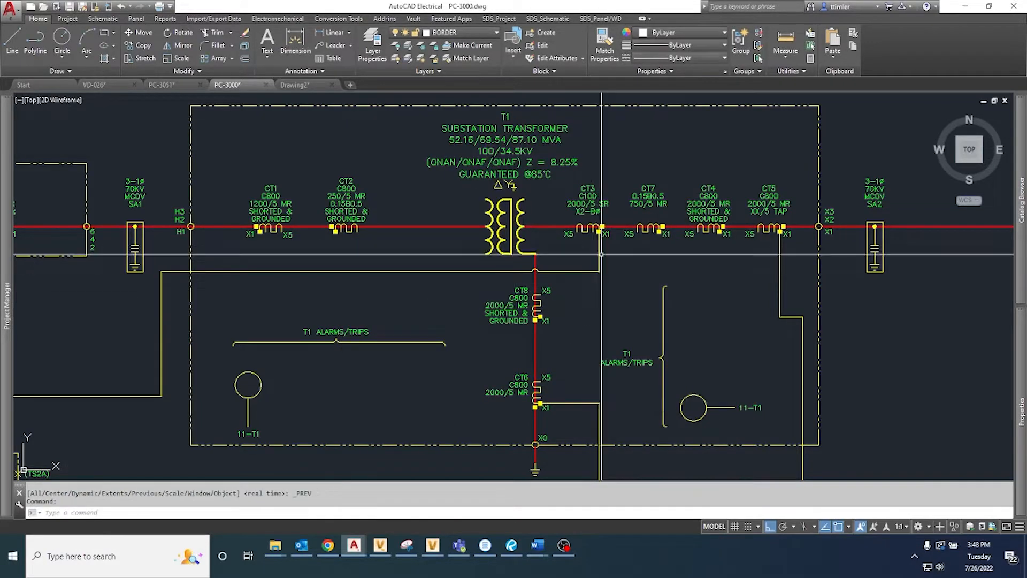
In PC-3051, select the T1 transformer's dashed boundary, the H1–H3 terminals, the winding symbols and the connected bus lines
click(167, 86)
scroll(477, 257, down, 2)
middle_drag(410, 267, 509, 208)
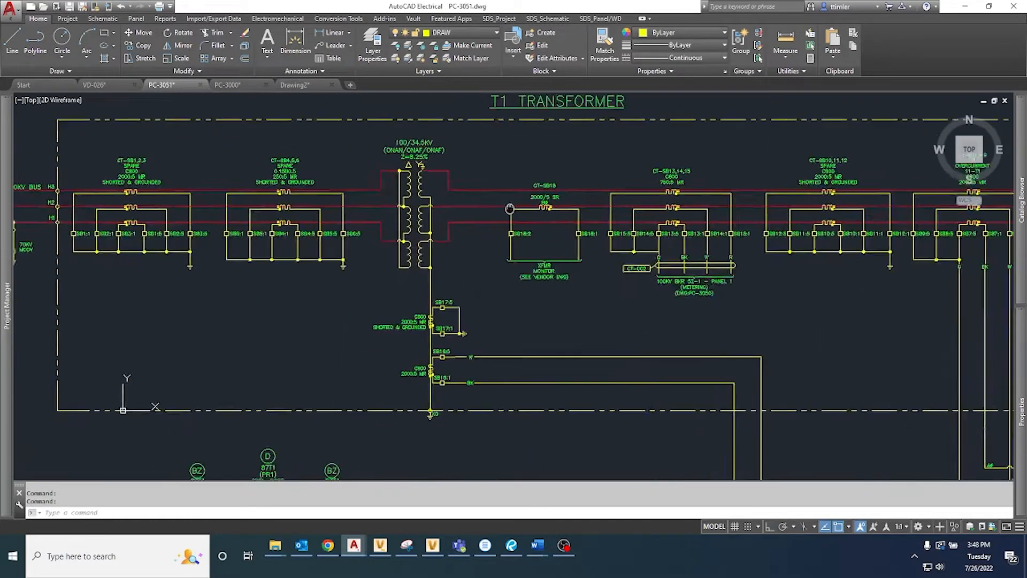
scroll(510, 209, down, 2)
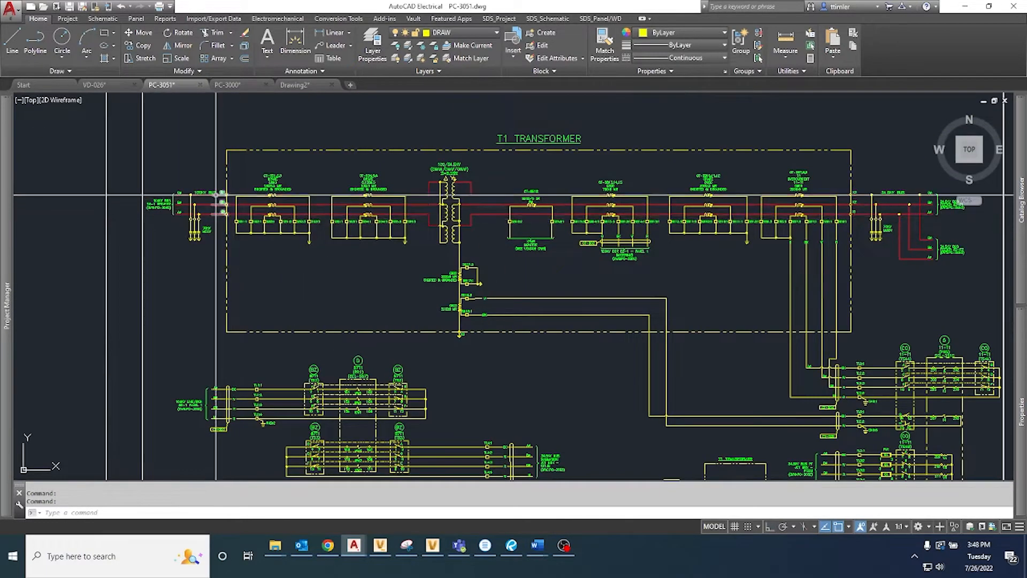
scroll(217, 195, up, 2)
click(225, 192)
click(270, 152)
click(230, 120)
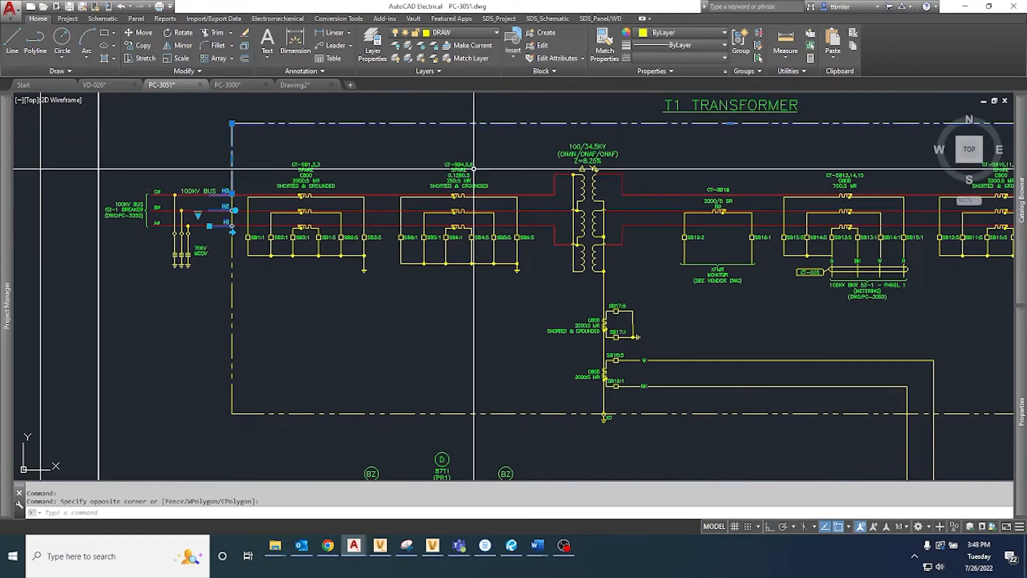
click(616, 284)
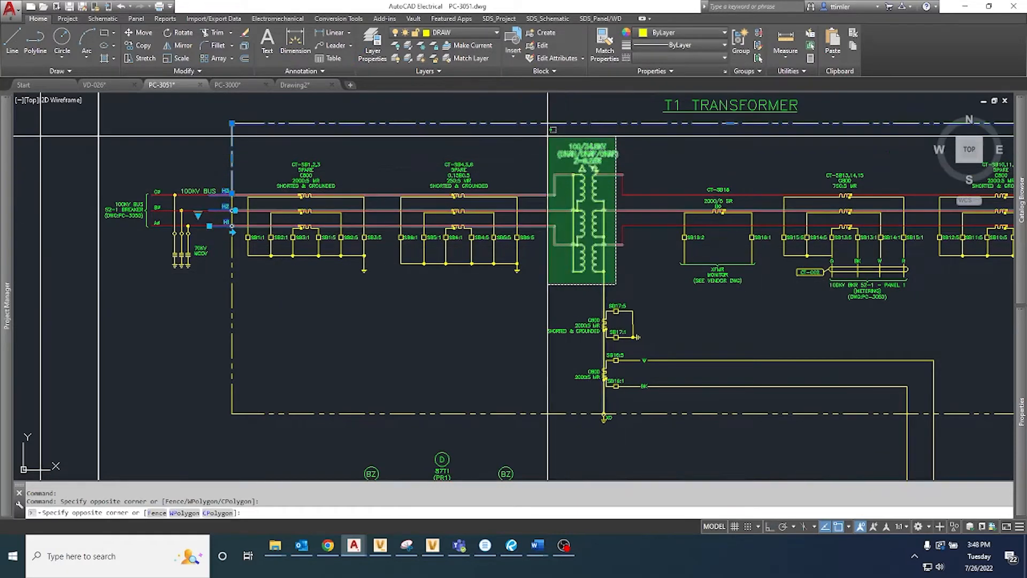
click(548, 136)
click(656, 264)
click(608, 193)
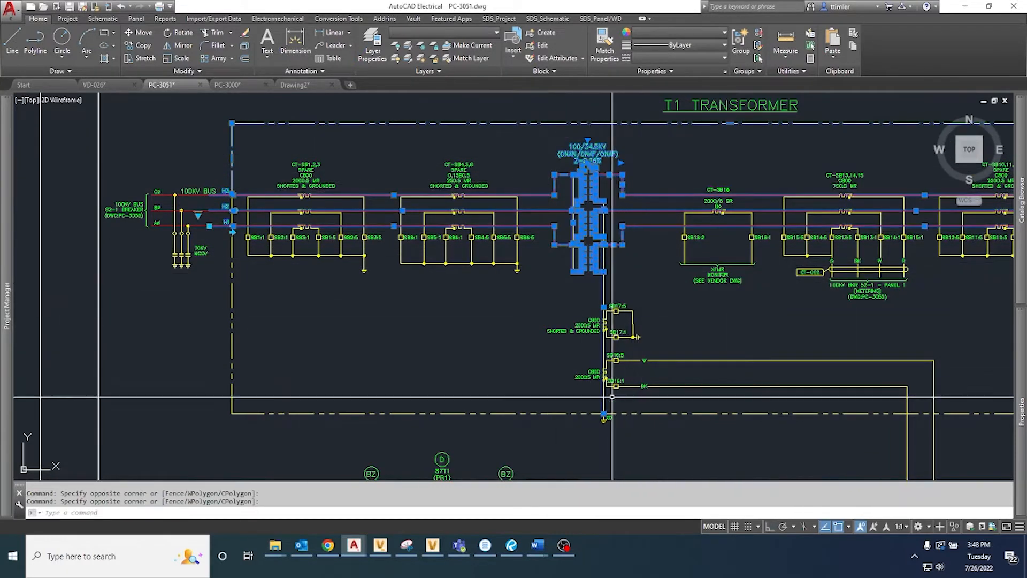
Add the X0 neutral terminal with its ground and the X1–X3 terminals of the T1 transformer to the selection
click(586, 405)
click(635, 447)
click(672, 448)
click(567, 402)
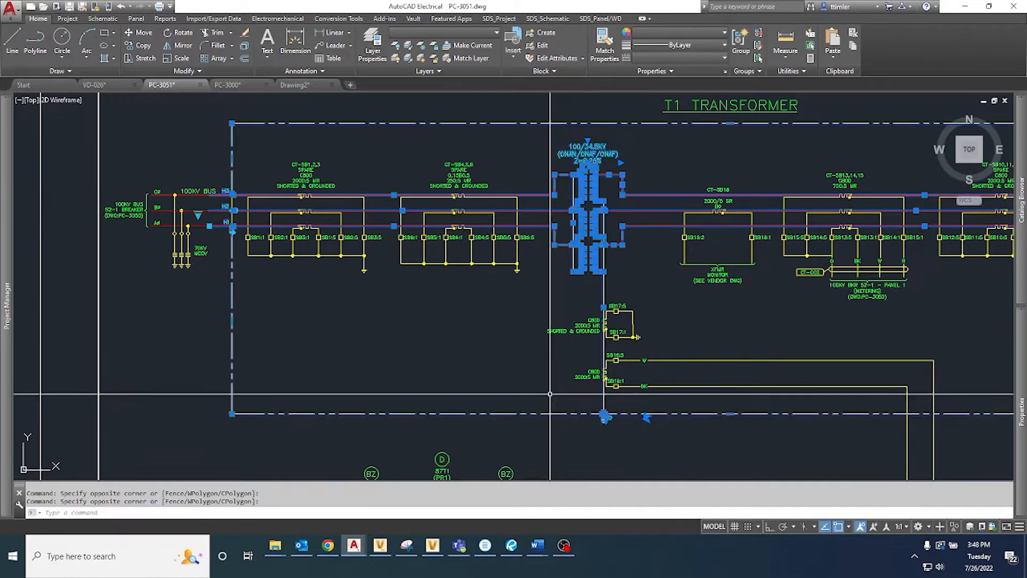
middle_drag(825, 322, 507, 337)
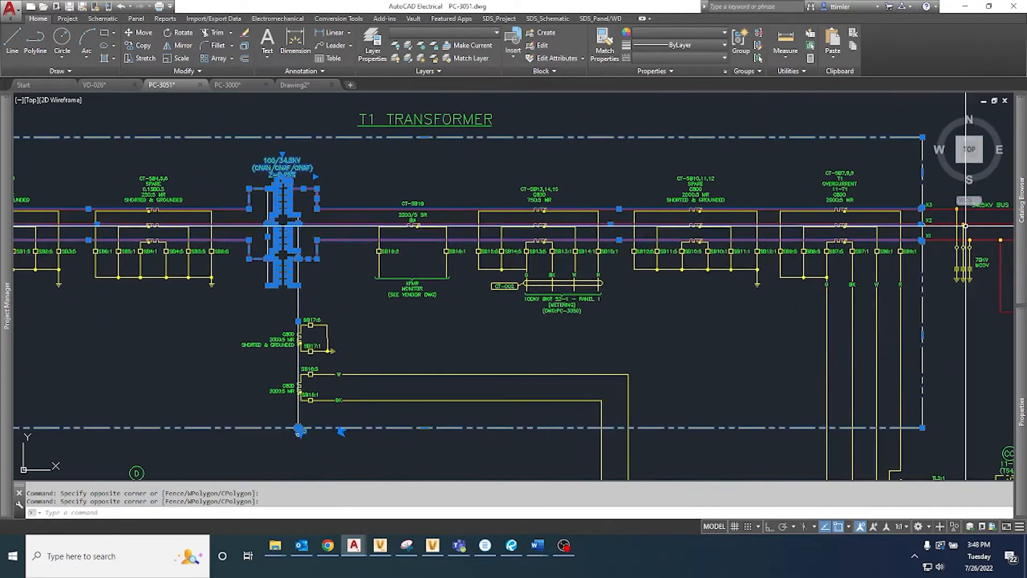
middle_drag(888, 241, 875, 251)
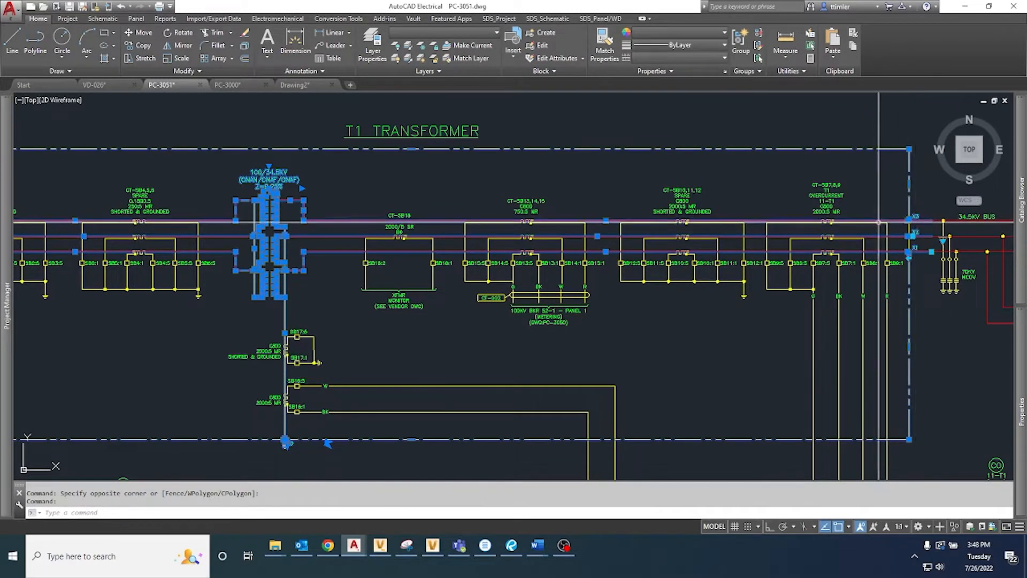
scroll(858, 227, down, 2)
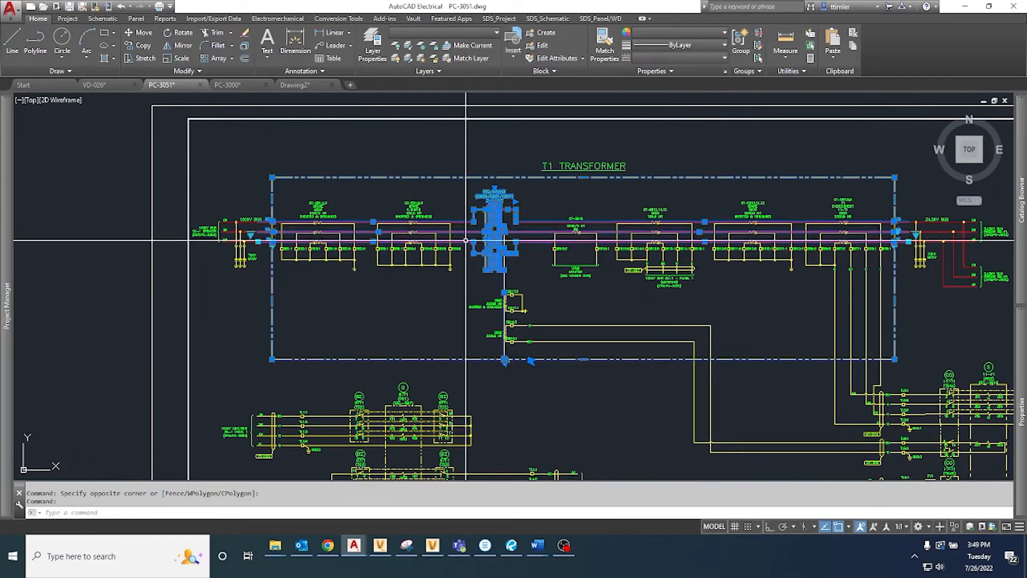
Copy the selected transformer geometry with a base point at the upper end of the first delta-side winding
right_click(542, 197)
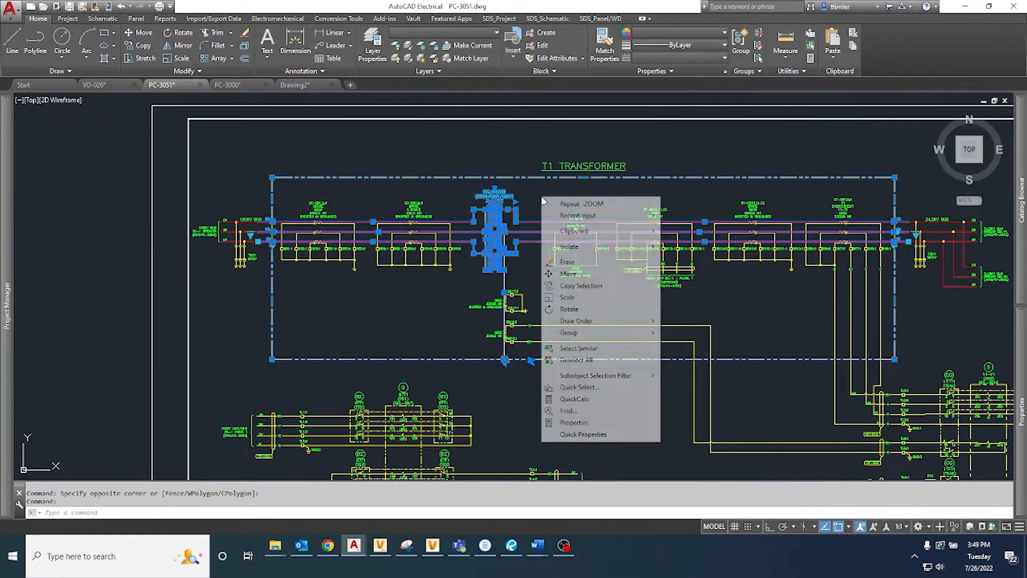
mouse_move(568, 237)
click(687, 257)
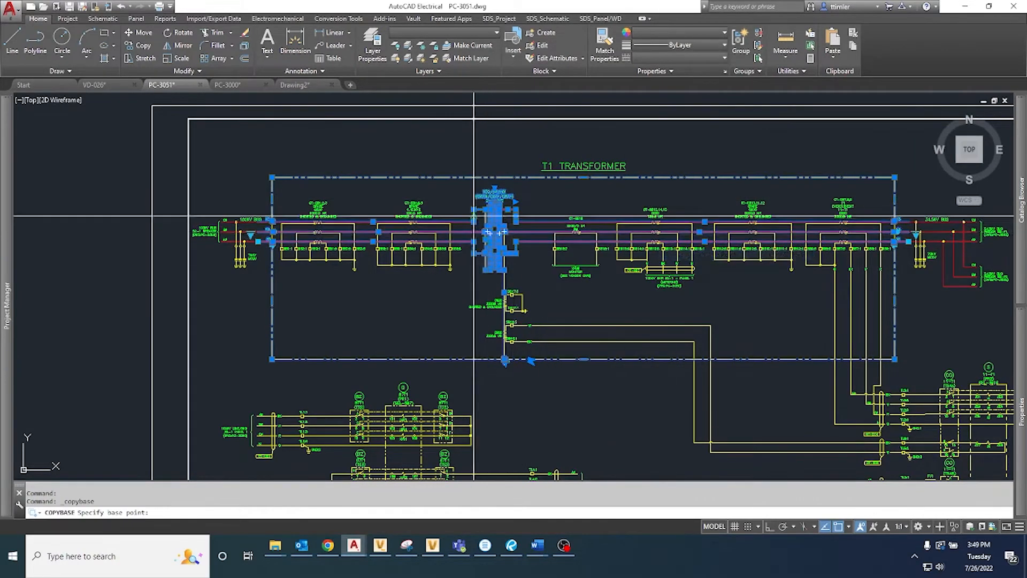
scroll(523, 184, up, 5)
scroll(523, 183, up, 4)
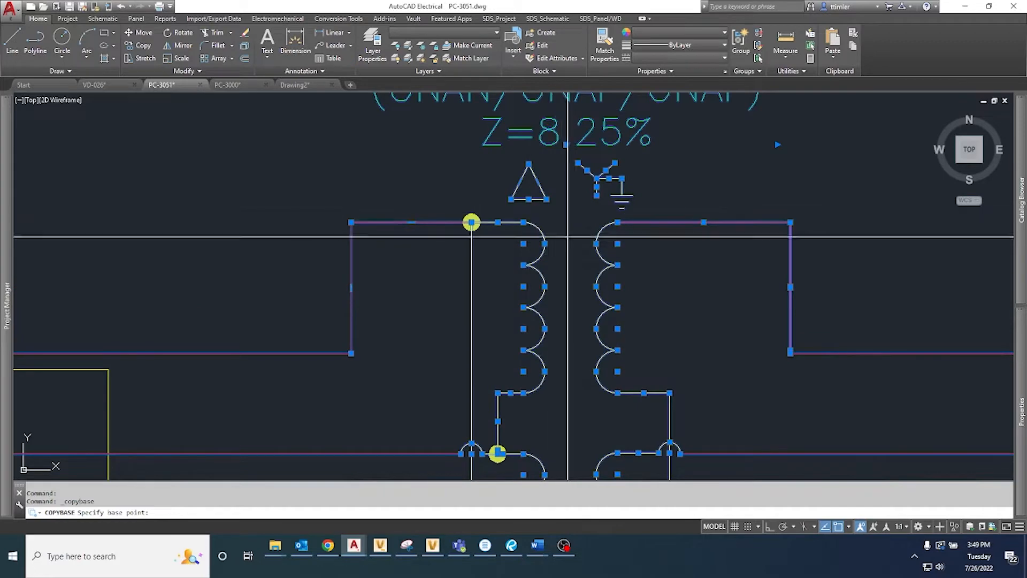
click(523, 222)
scroll(588, 221, down, 4)
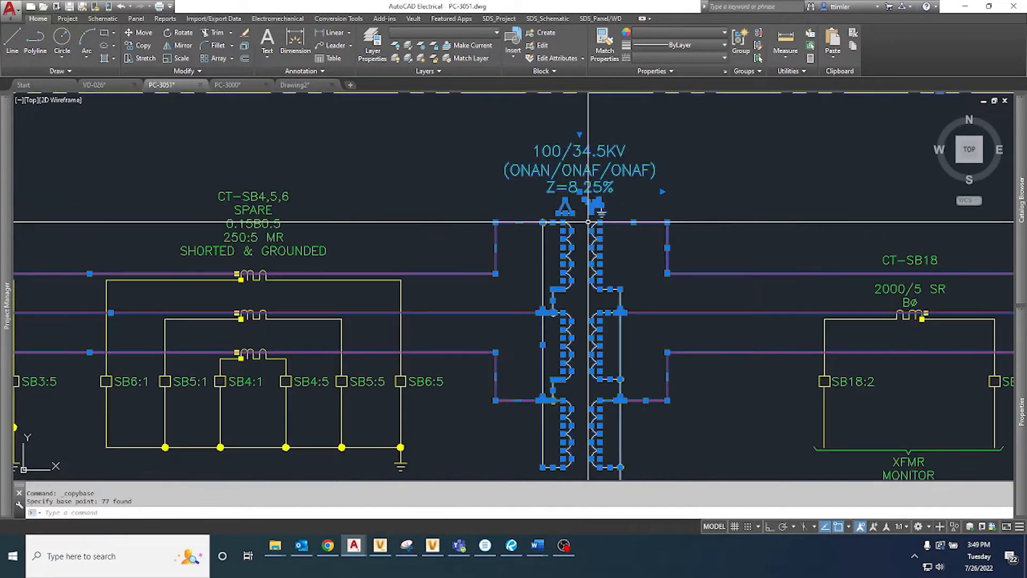
key(Escape)
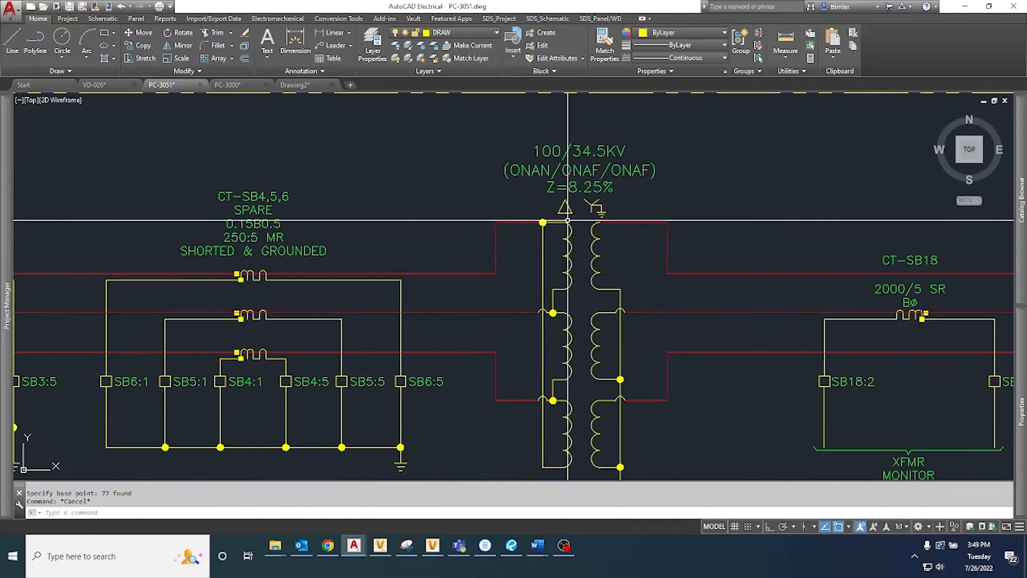
Paste the copied three-line transformer geometry into Drawing2 above the origin
click(295, 85)
key(ctrl+v)
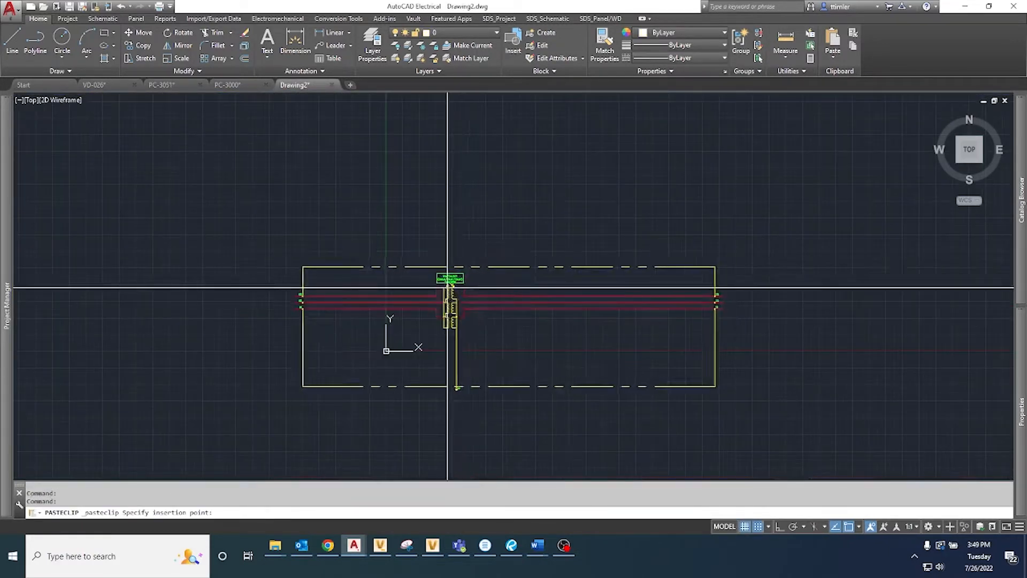
click(411, 160)
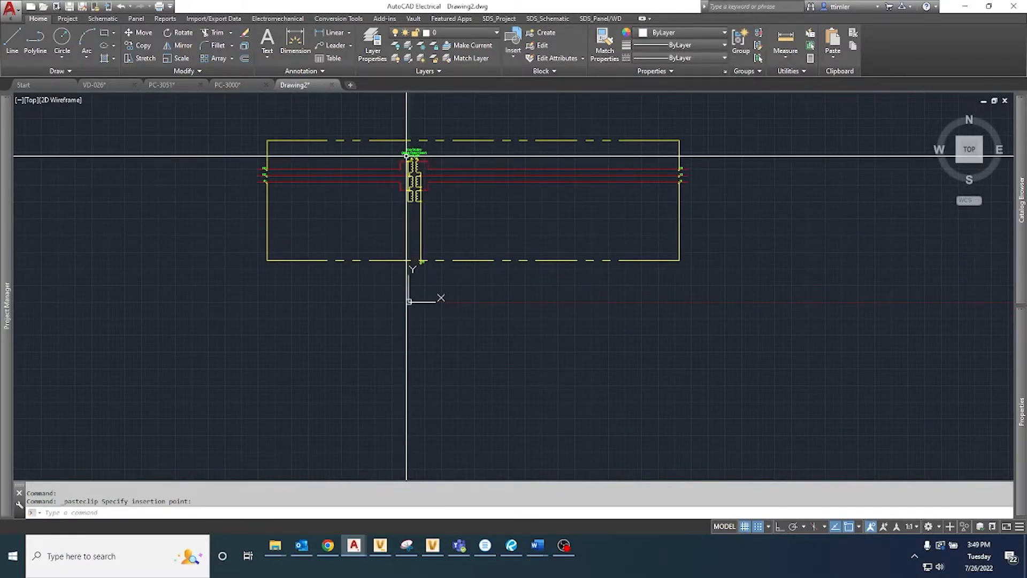
Copy the T1 substation transformer block from PC-3000 and paste it into Drawing2 beside the three-line transformer
click(235, 85)
click(503, 213)
key(ctrl+c)
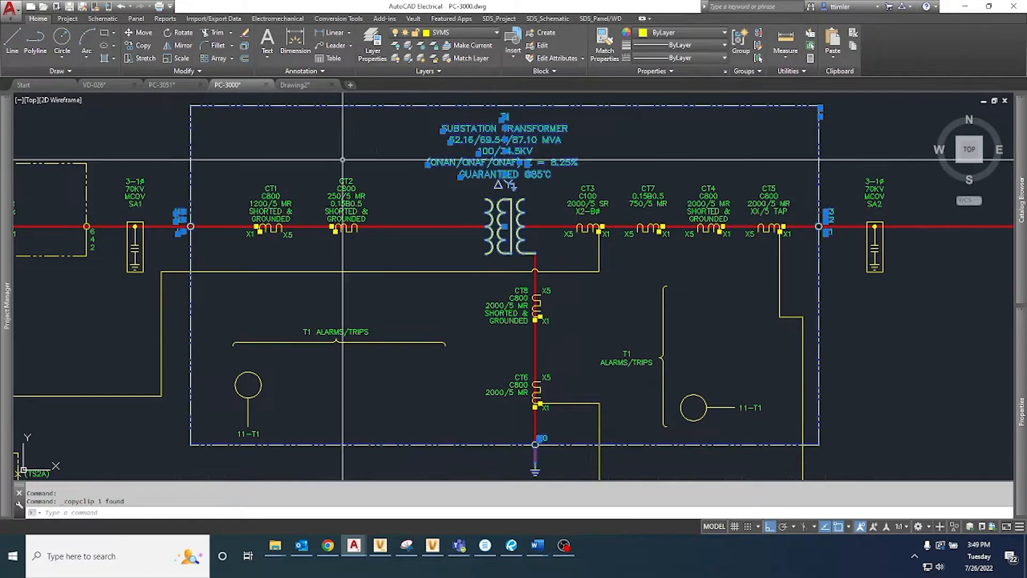
click(293, 85)
key(ctrl+v)
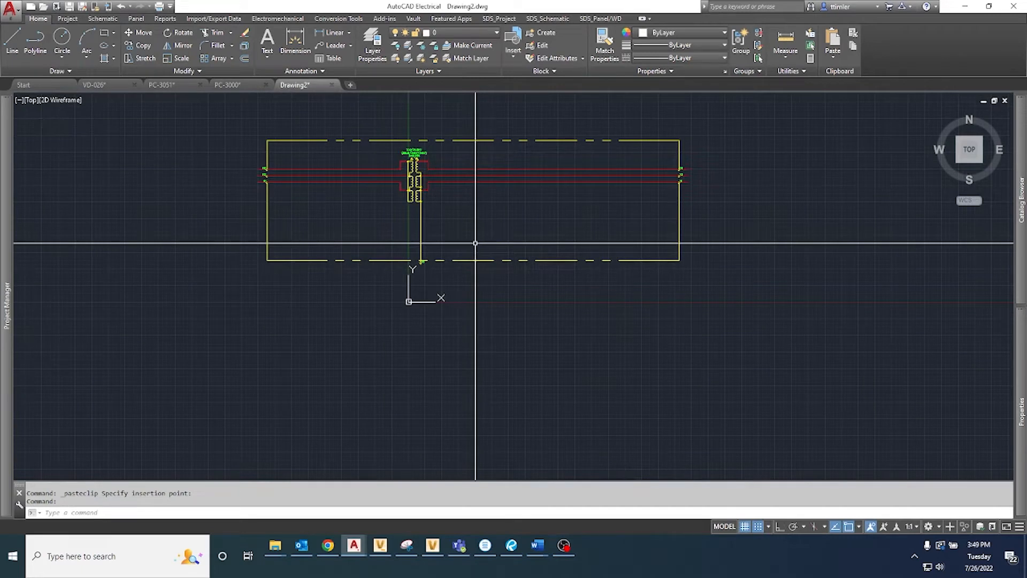
key(ctrl+v)
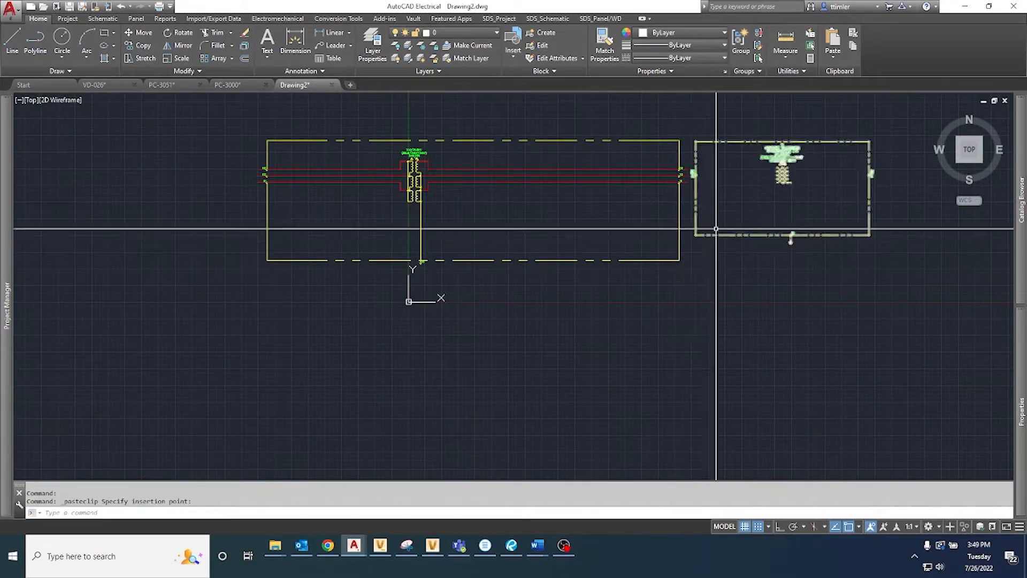
Explode the pasted T1 transformer block into its geometry and attribute definitions
click(784, 181)
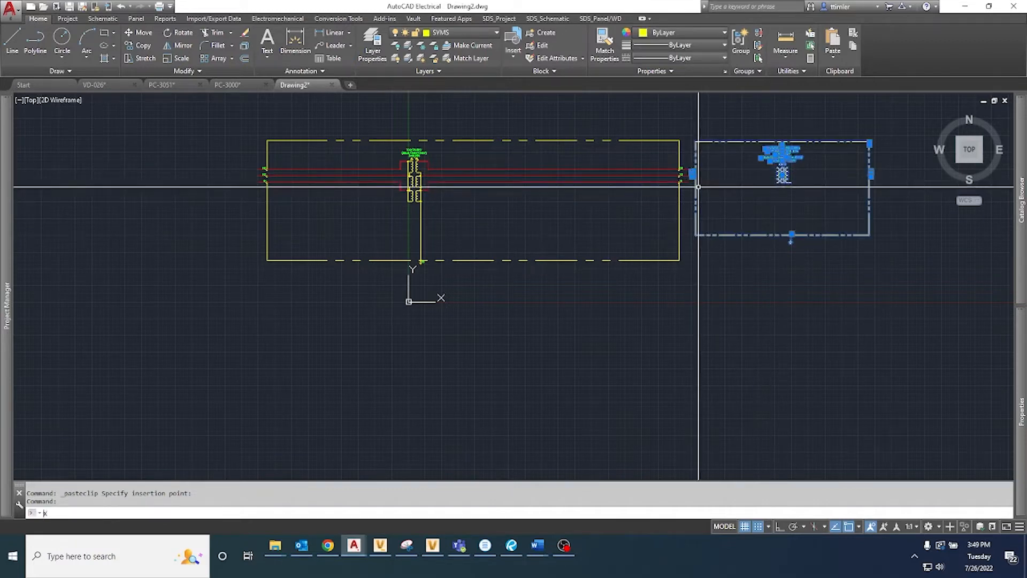
text(x)
key(Return)
scroll(787, 150, up, 8)
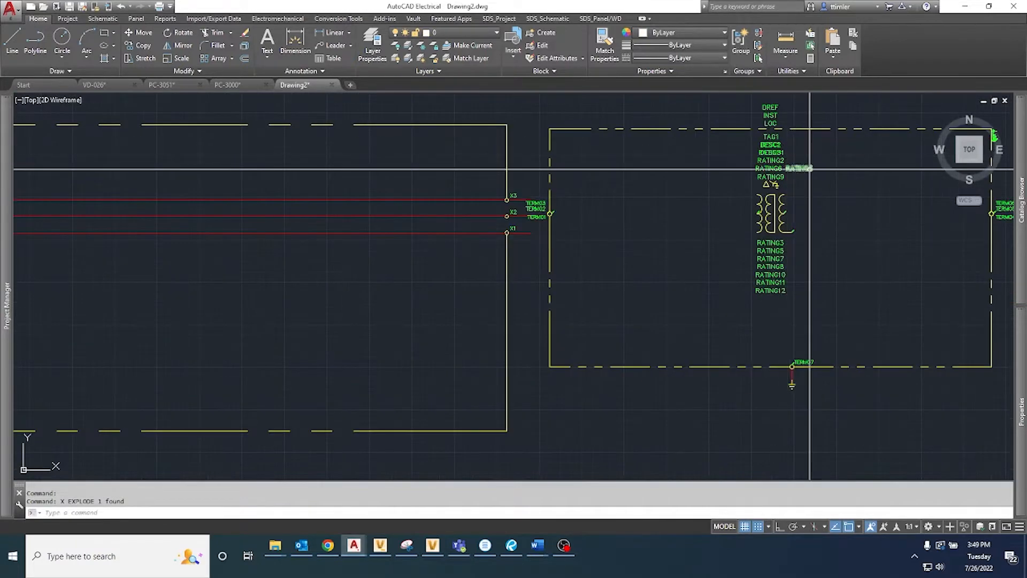
Set the justification of the RATING6 and RATING4 attribute definitions to Middle center
middle_drag(800, 173, 782, 221)
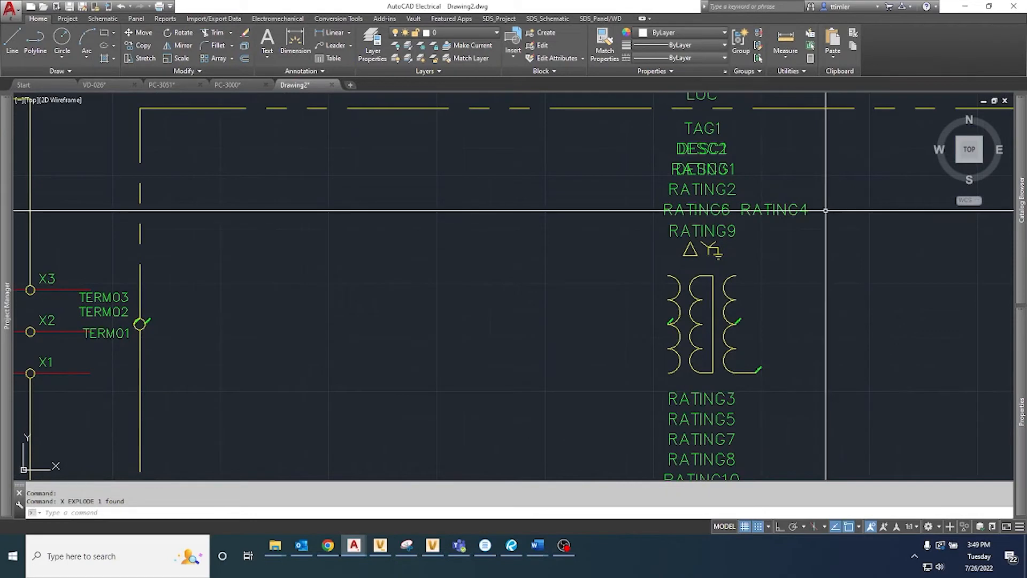
click(825, 210)
click(724, 207)
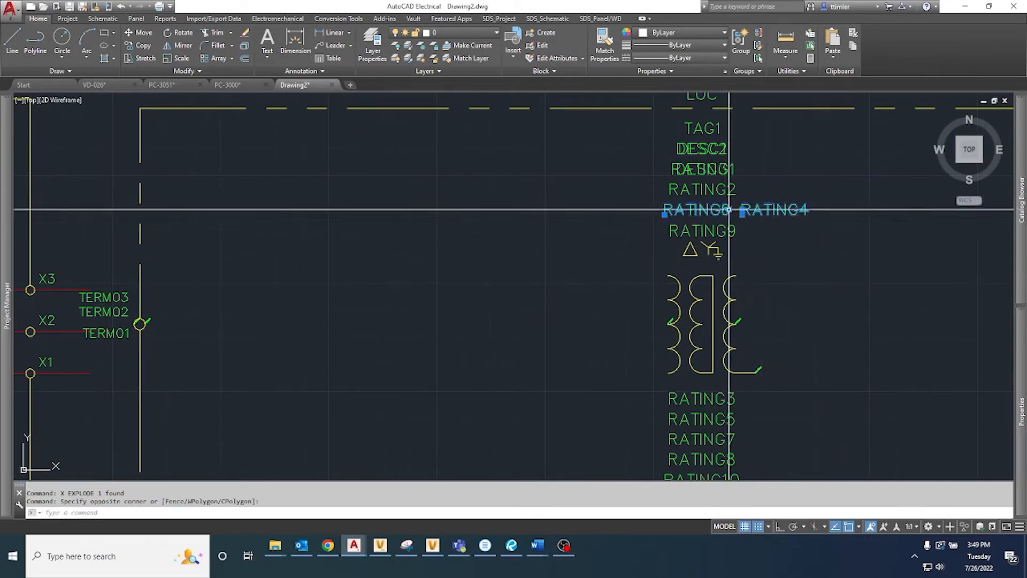
key(ctrl+1)
click(942, 297)
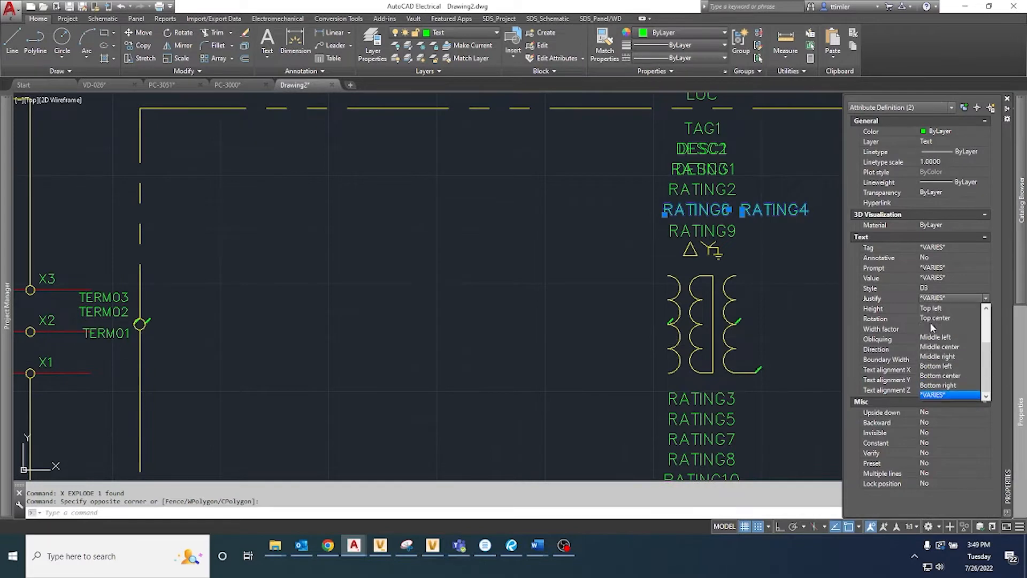
click(933, 348)
key(ctrl+1)
scroll(749, 221, up, 4)
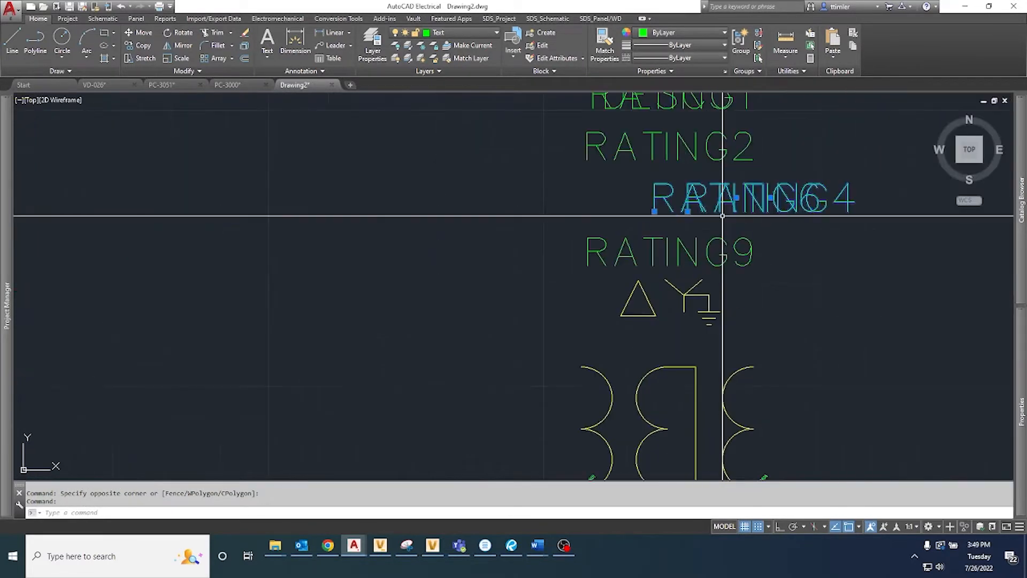
key(Escape)
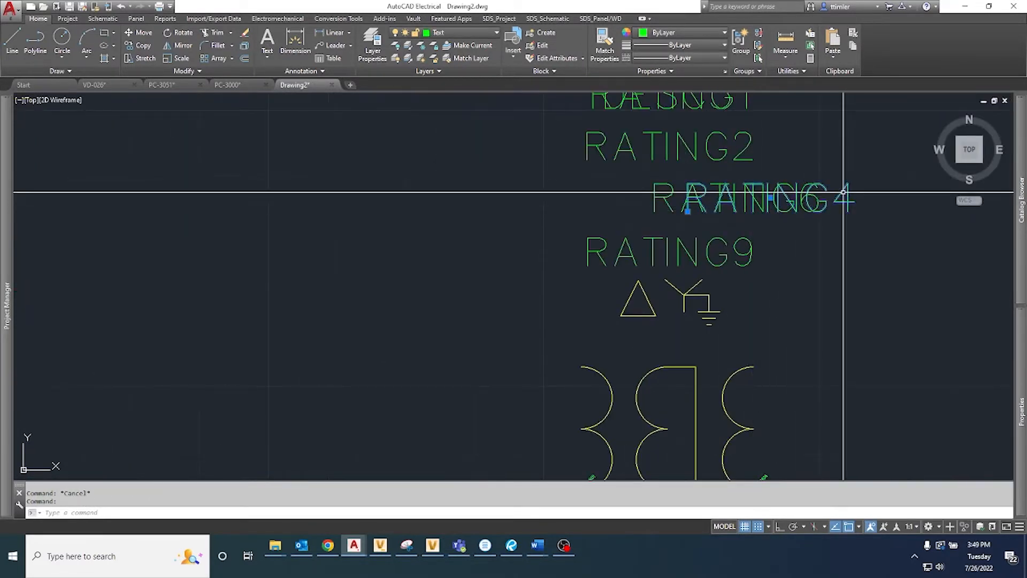
Turn grid snap off and move the RATING4 attribute definition onto RATING6
text(m)
key(Return)
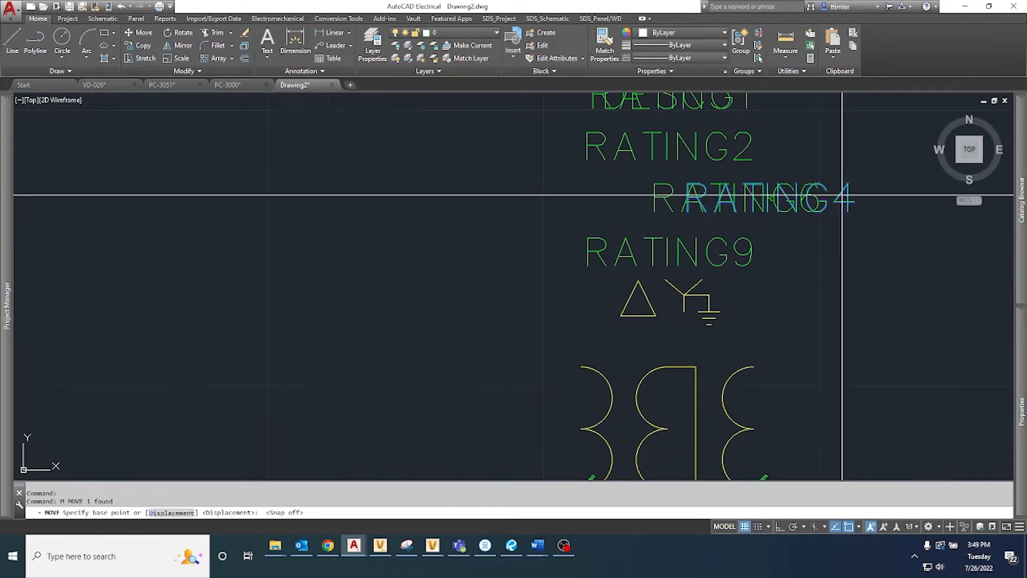
key(F9)
click(770, 195)
click(759, 202)
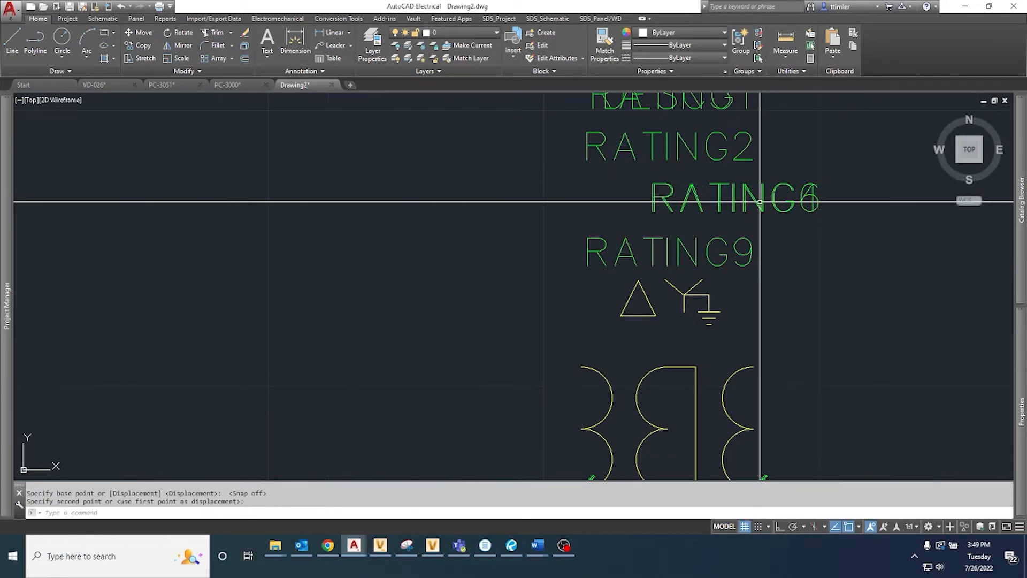
Move the RATING6 attribute definition down onto the RATING9 line
click(817, 205)
key(Return)
click(750, 197)
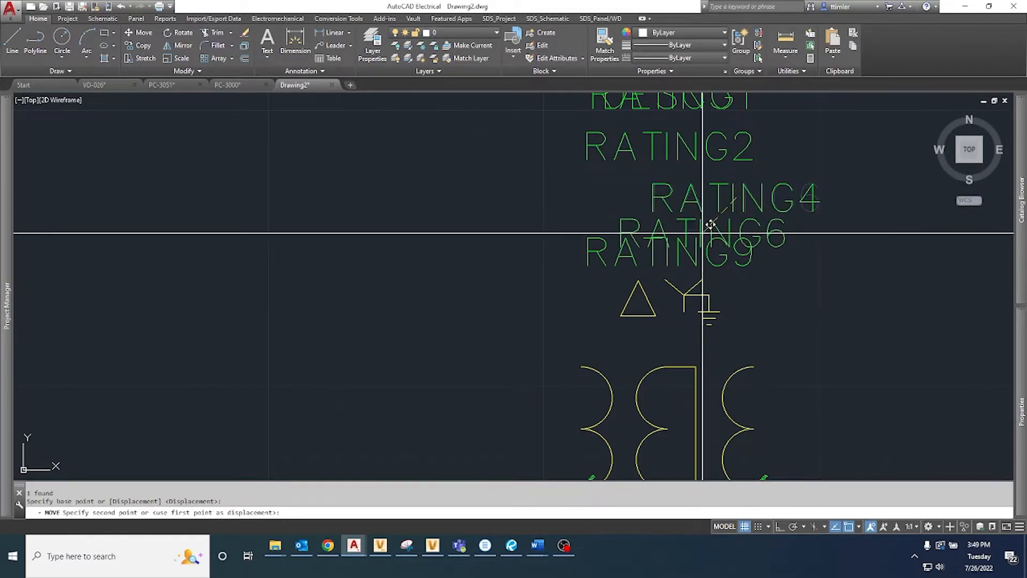
click(688, 242)
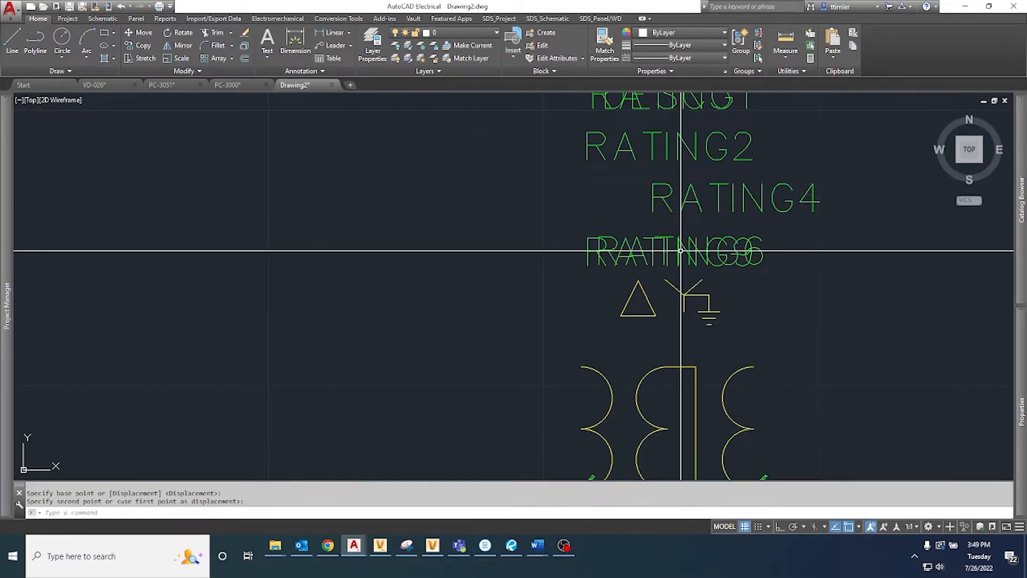
Move the RATING6 attribute definition so it lies exactly over RATING9
click(753, 238)
key(Return)
click(752, 238)
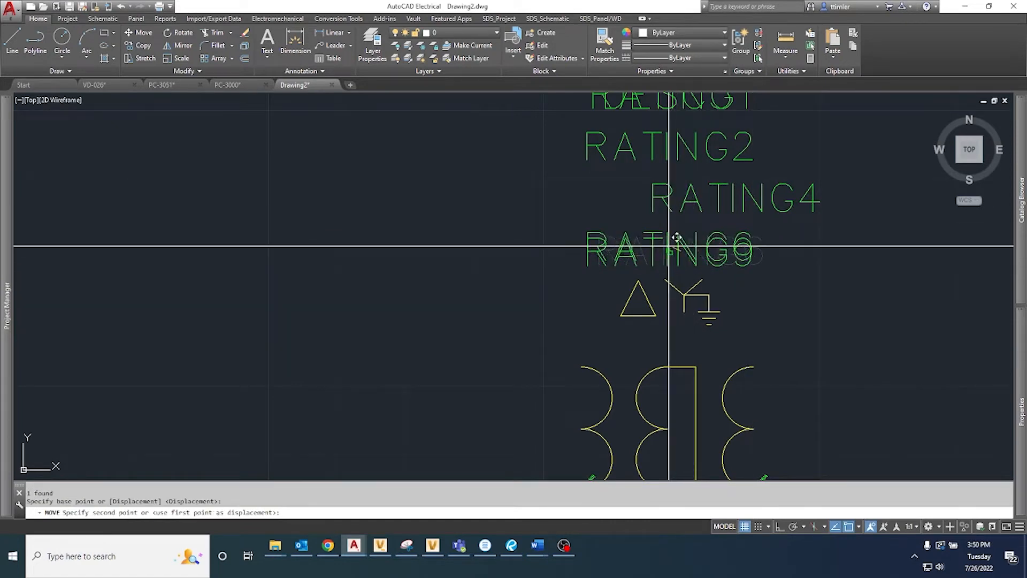
click(716, 246)
Align the RATING4 attribute definition with RATING2 and place it one text line below it
click(760, 198)
key(space)
click(743, 197)
click(754, 150)
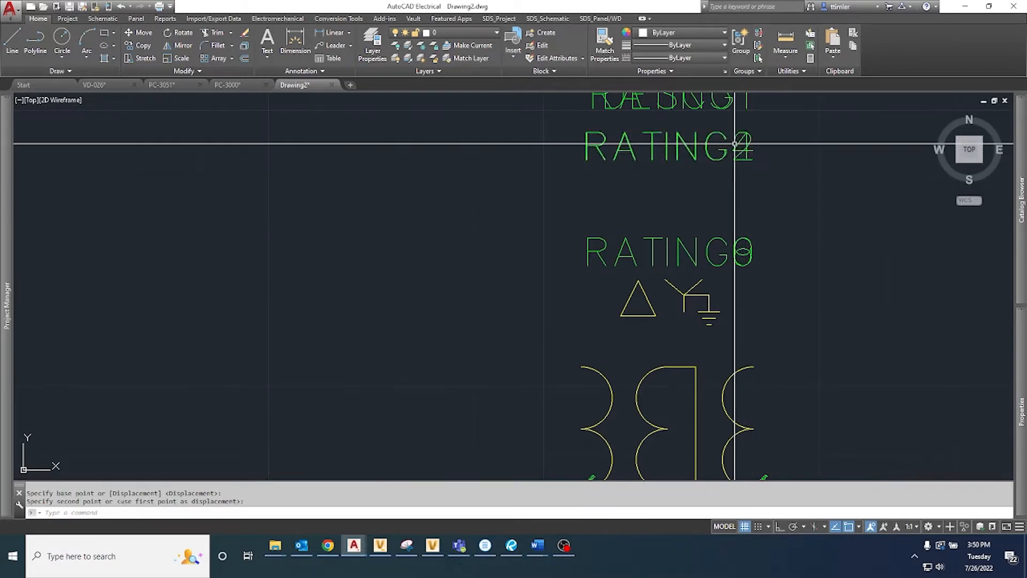
middle_drag(733, 143, 714, 233)
click(714, 233)
key(space)
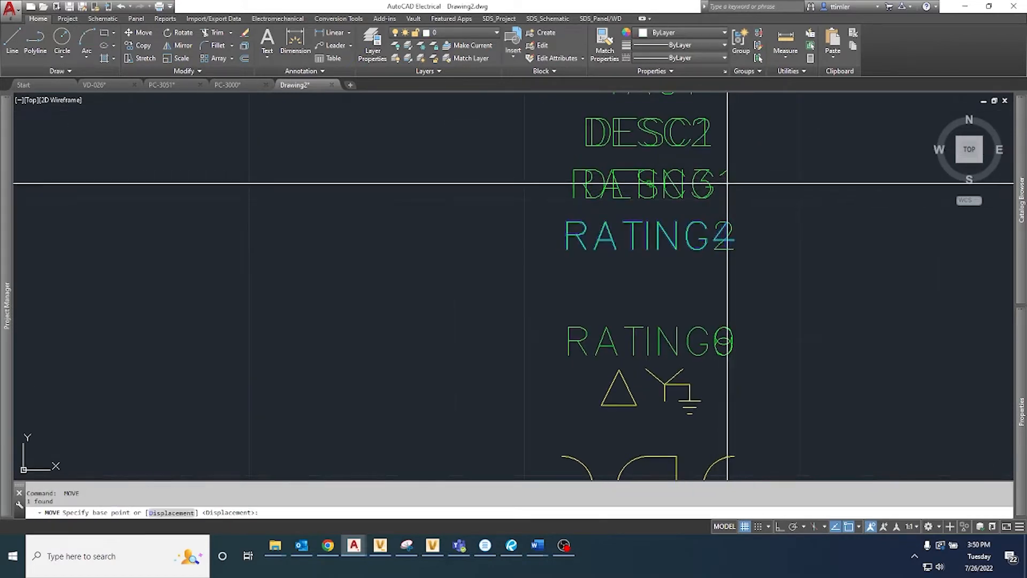
click(727, 183)
click(719, 236)
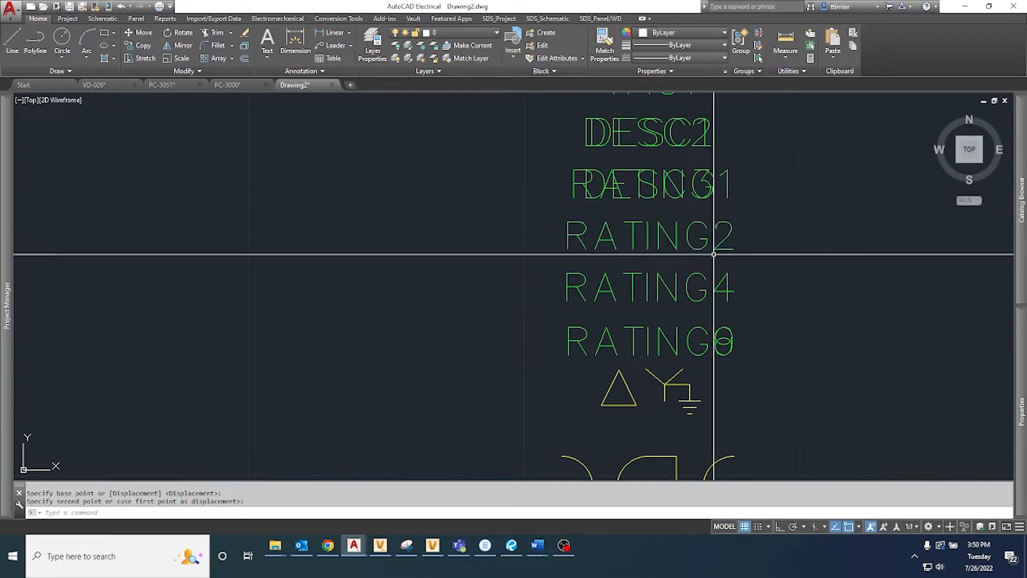
Copy the windings, rating text, ground lead and dashed enclosure, without the red wires, from the left middle coil's upper end to 0,0,0
scroll(714, 254, down, 5)
middle_drag(644, 341, 715, 286)
scroll(715, 286, down, 5)
middle_drag(380, 372, 498, 357)
middle_drag(301, 381, 384, 353)
scroll(374, 278, up, 6)
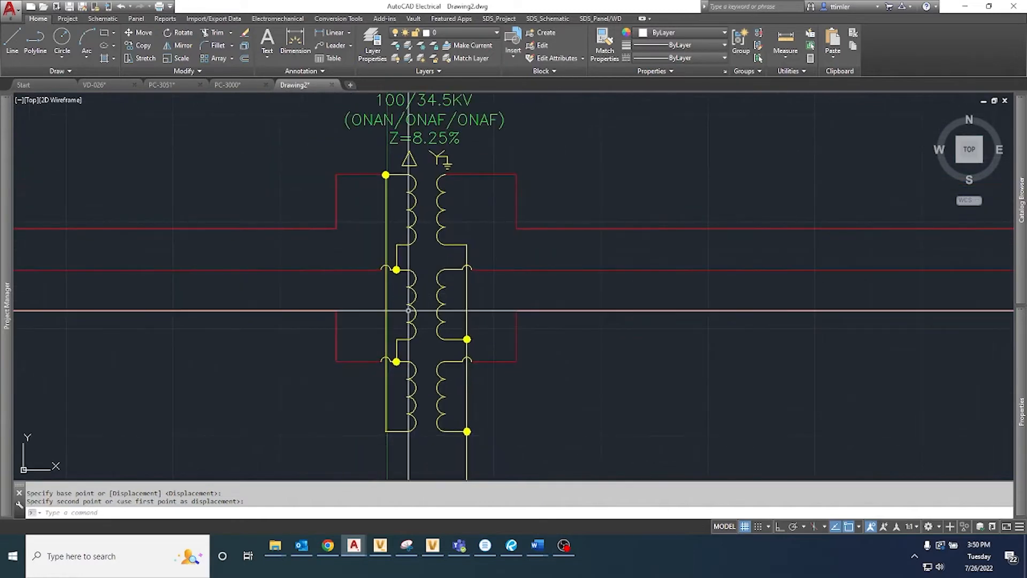
scroll(409, 309, down, 4)
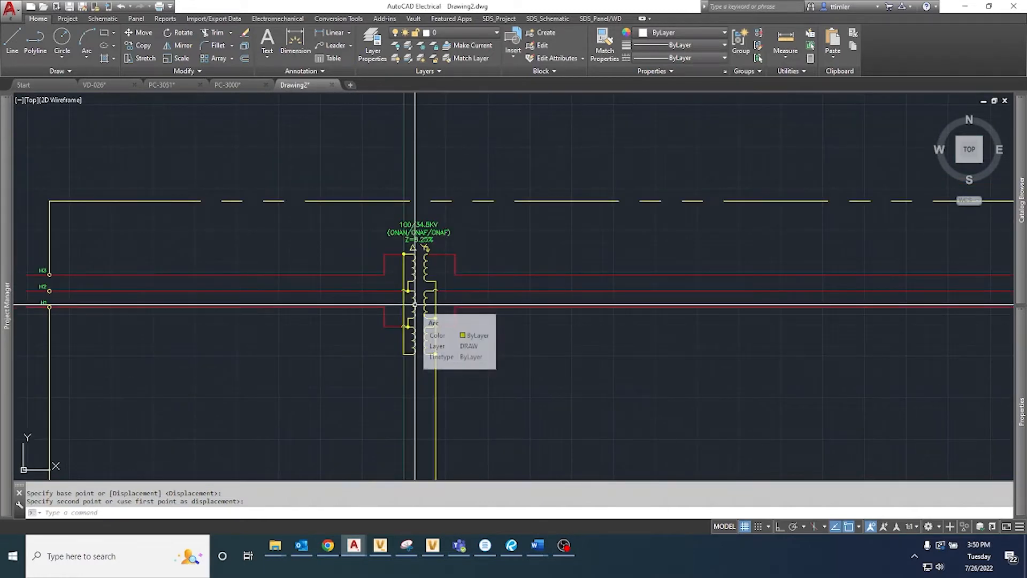
scroll(414, 304, up, 2)
click(380, 188)
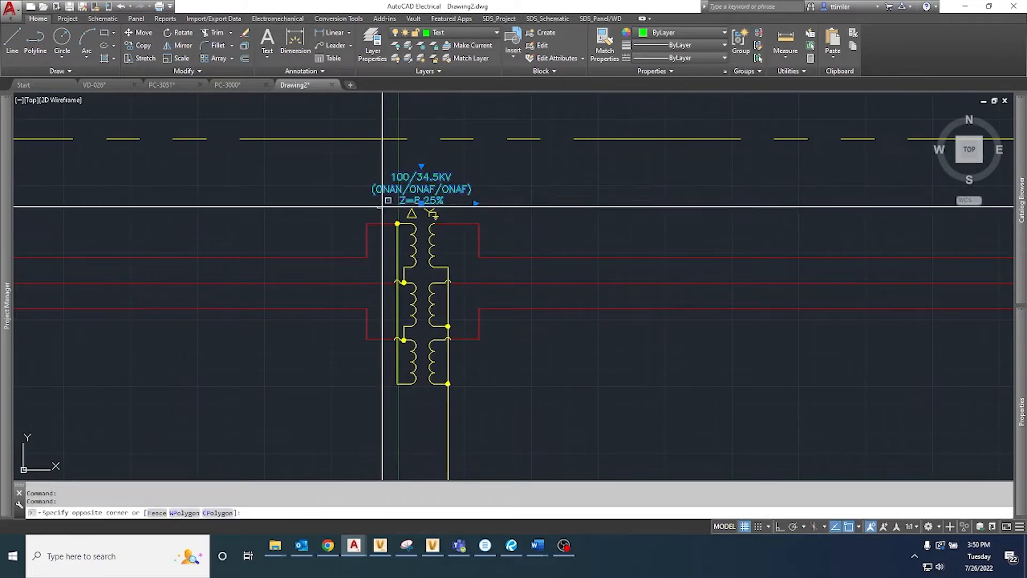
click(470, 397)
click(464, 416)
click(435, 419)
middle_drag(441, 413, 477, 274)
scroll(476, 273, down, 2)
click(461, 381)
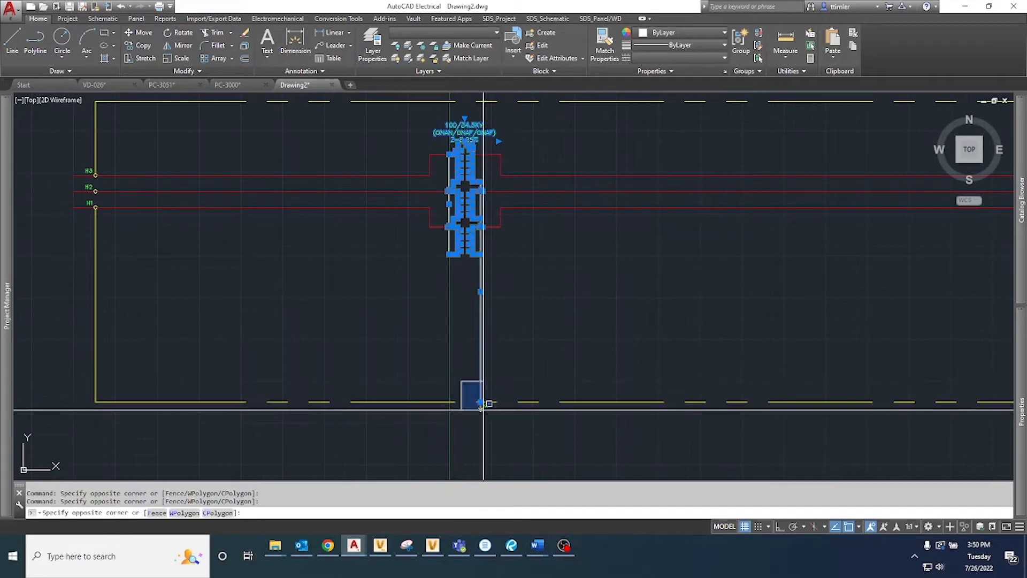
click(496, 424)
click(527, 402)
middle_drag(509, 348, 500, 452)
click(582, 237)
click(535, 187)
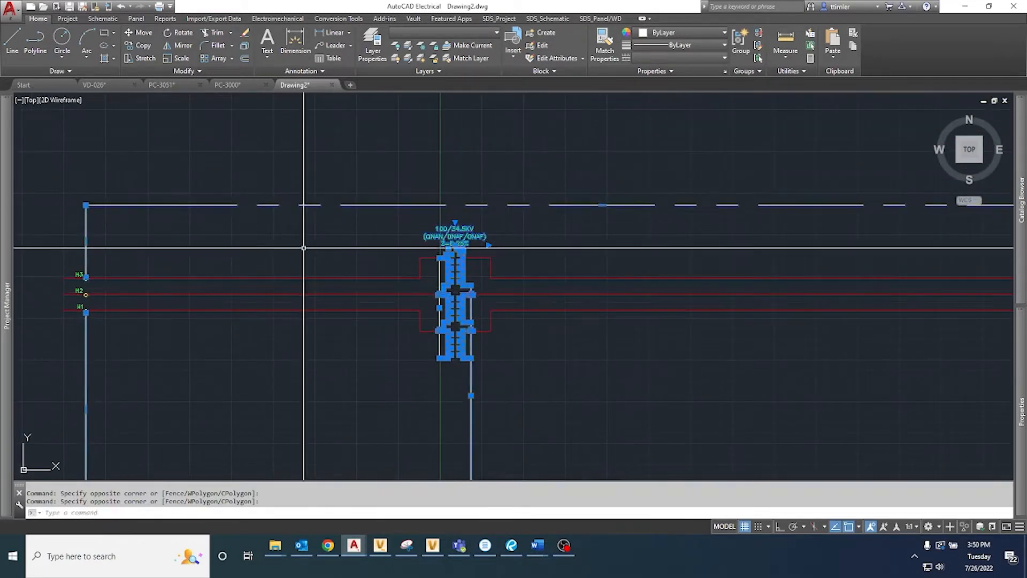
scroll(90, 293, up, 5)
scroll(192, 290, down, 6)
middle_drag(412, 286, 341, 247)
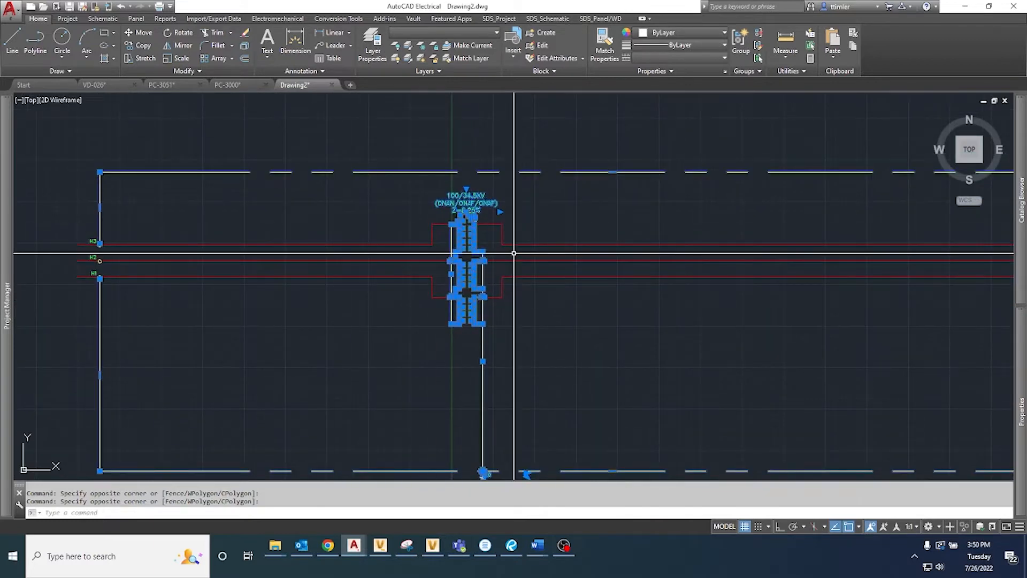
key(Return)
scroll(474, 258, up, 5)
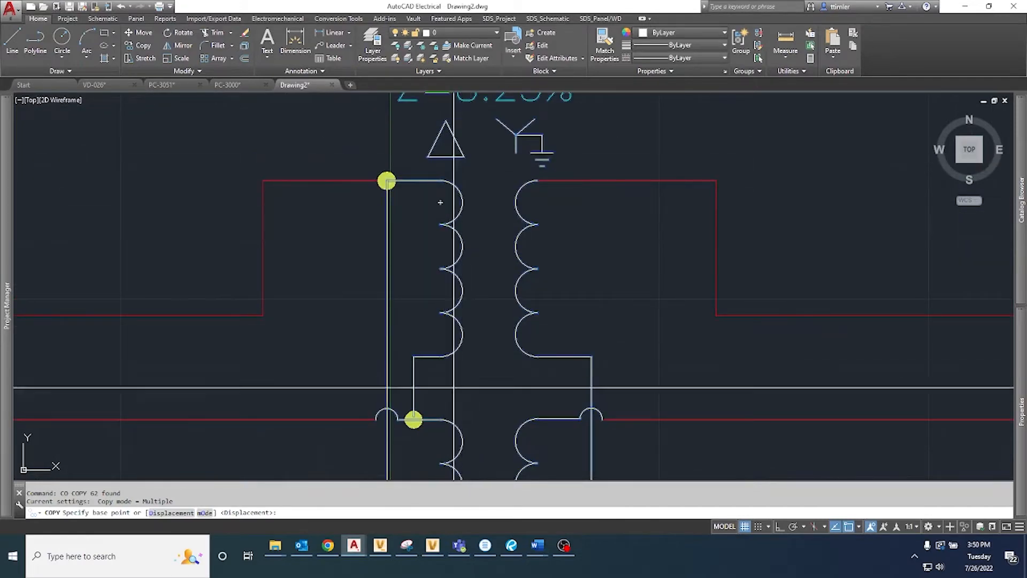
click(441, 420)
scroll(440, 419, down, 6)
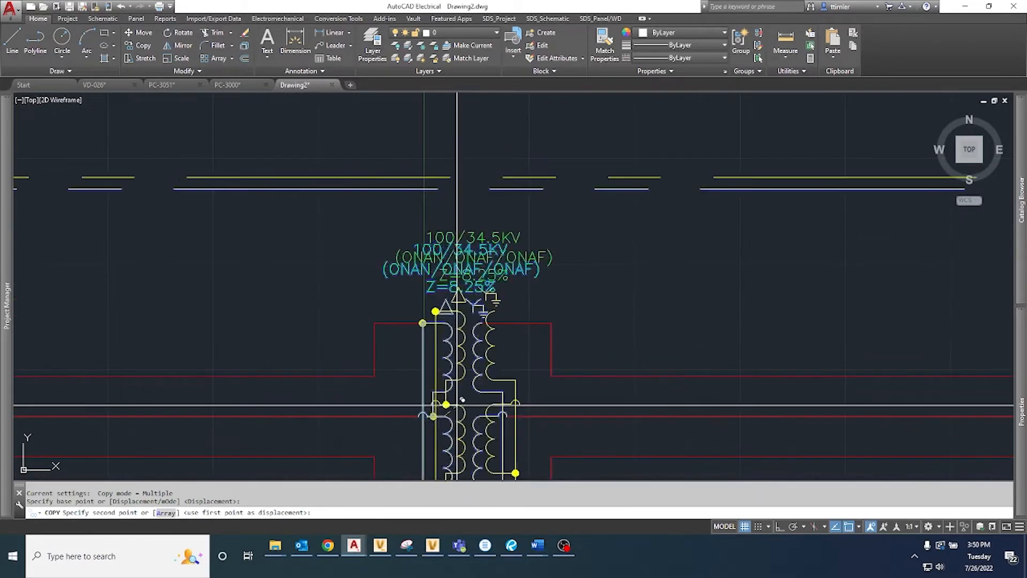
middle_drag(445, 337, 444, 233)
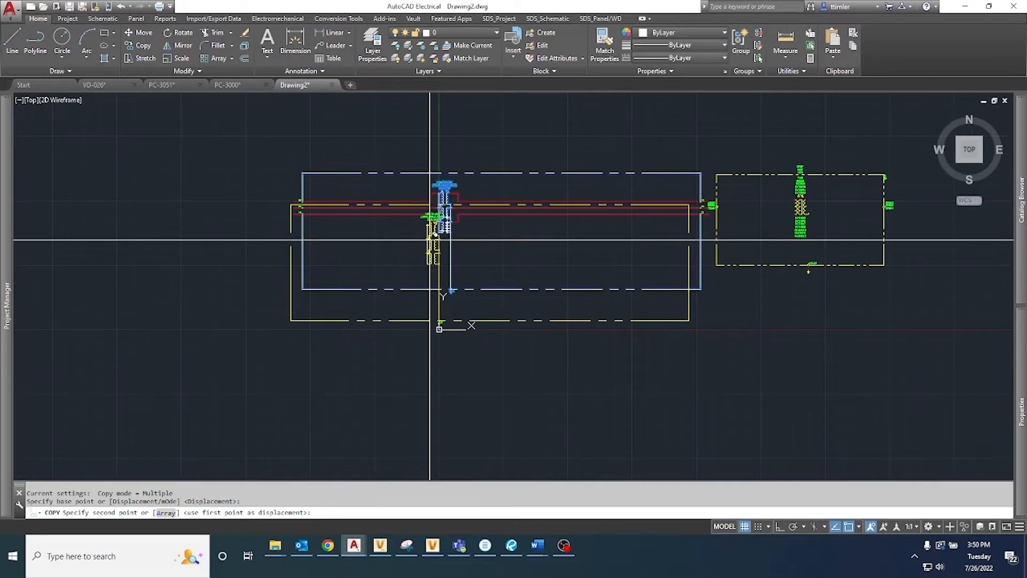
click(429, 239)
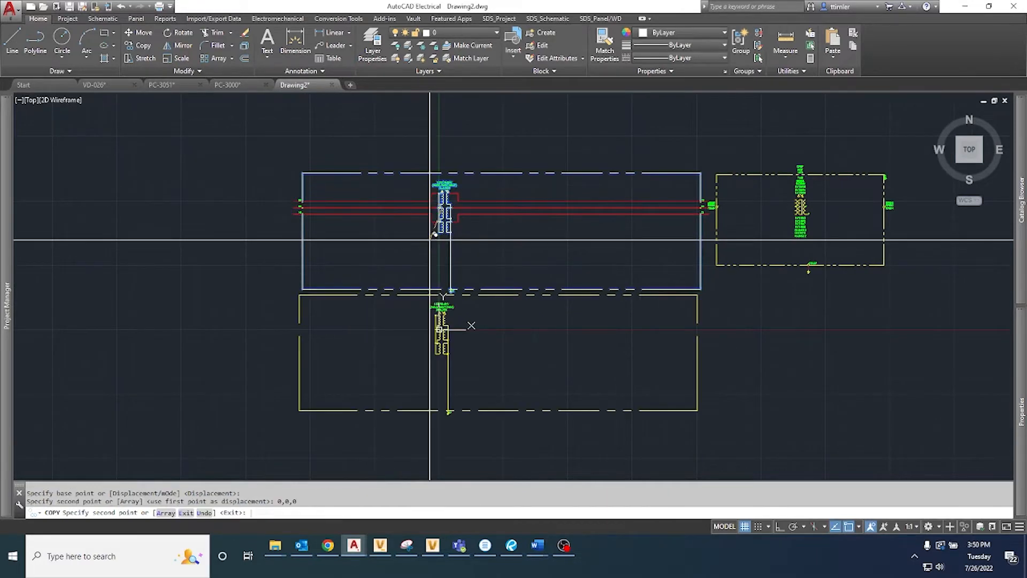
key(Escape)
Turn grid snap on and review the snap spacing in the drafting settings
scroll(418, 307, up, 4)
scroll(417, 307, up, 4)
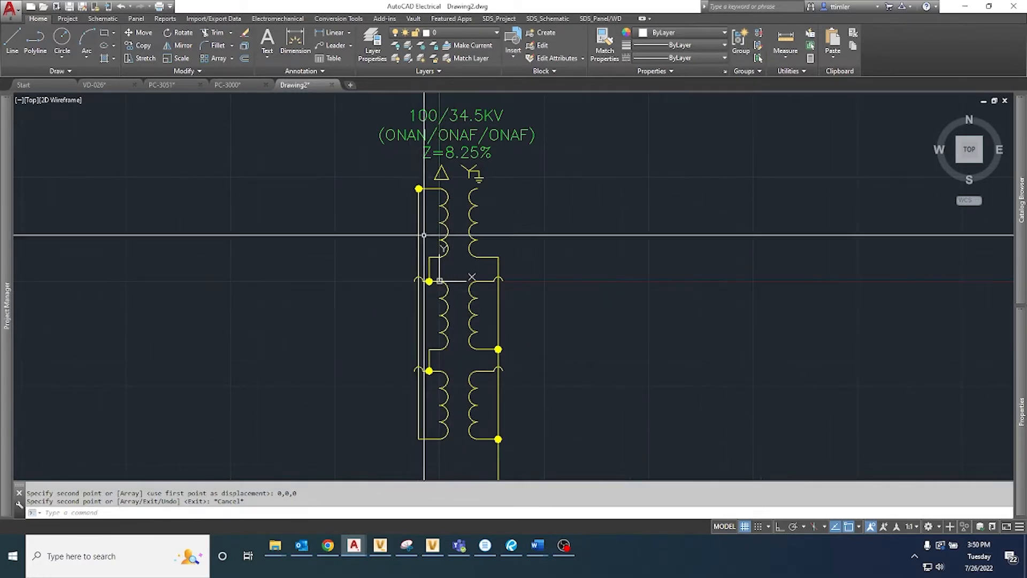
key(F9)
key(Escape)
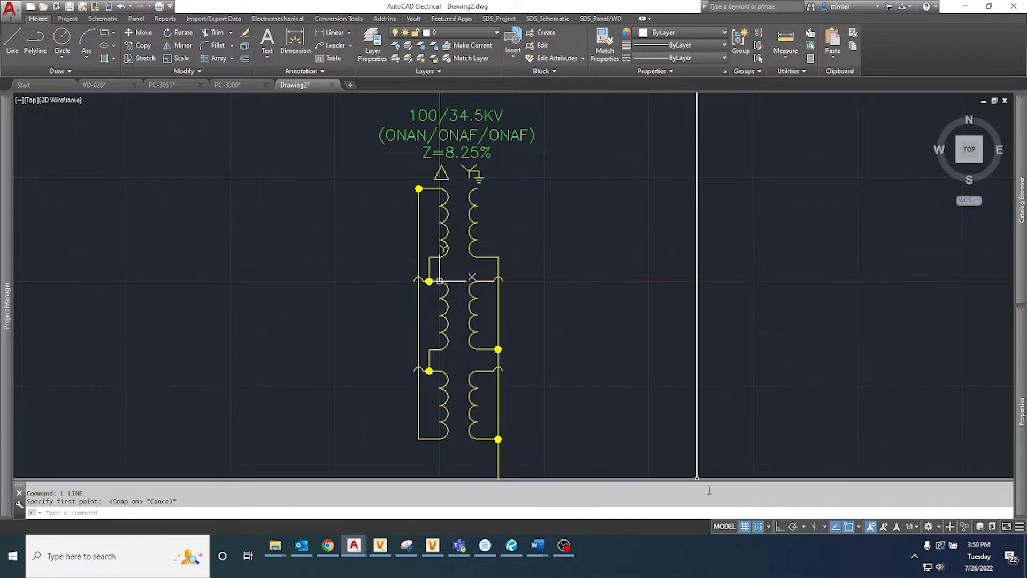
right_click(759, 530)
click(759, 512)
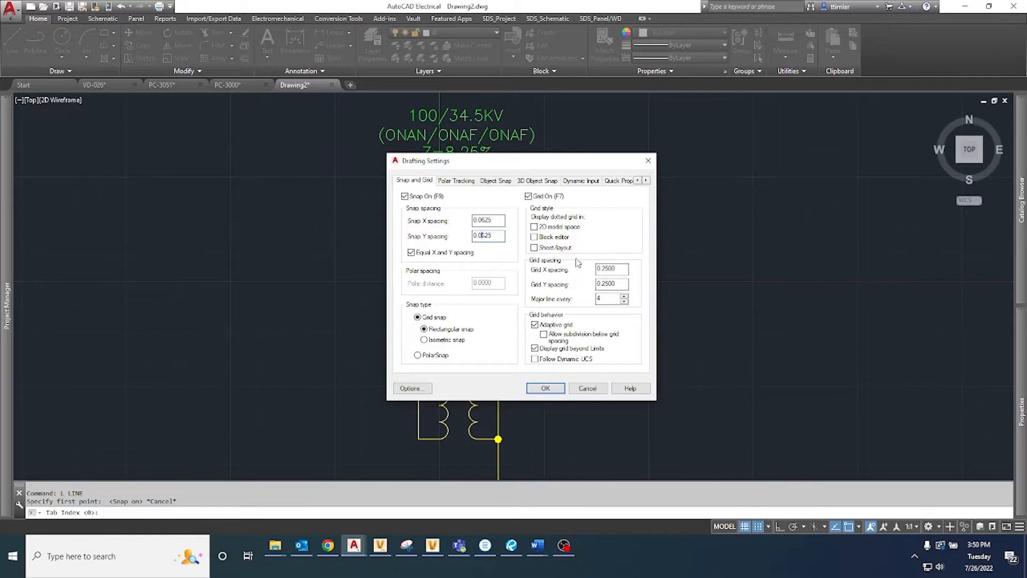
click(546, 389)
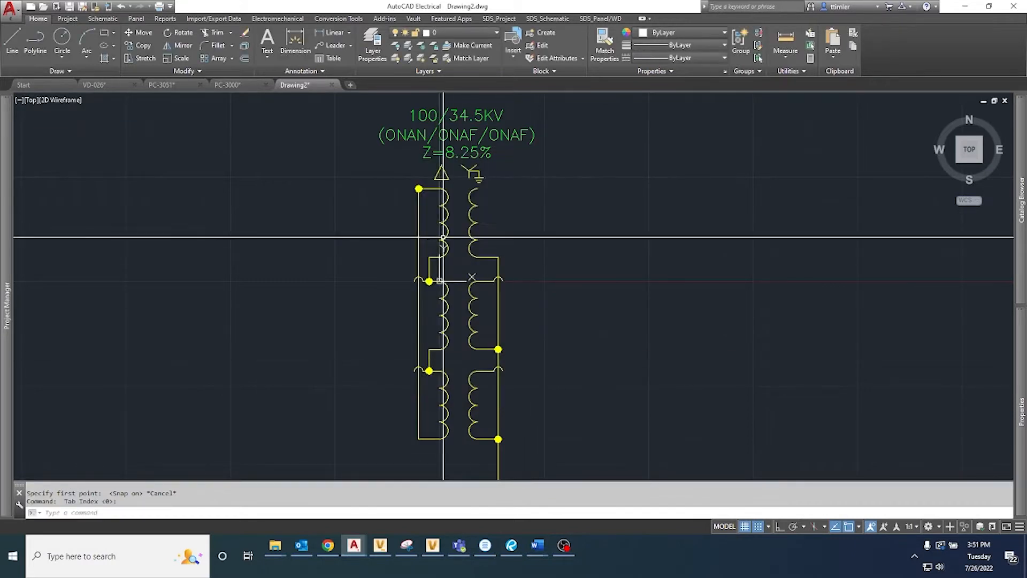
Draw a horizontal line across the middle coil pair of the copy and stretch its left end to the left coil's upper end
key(Return)
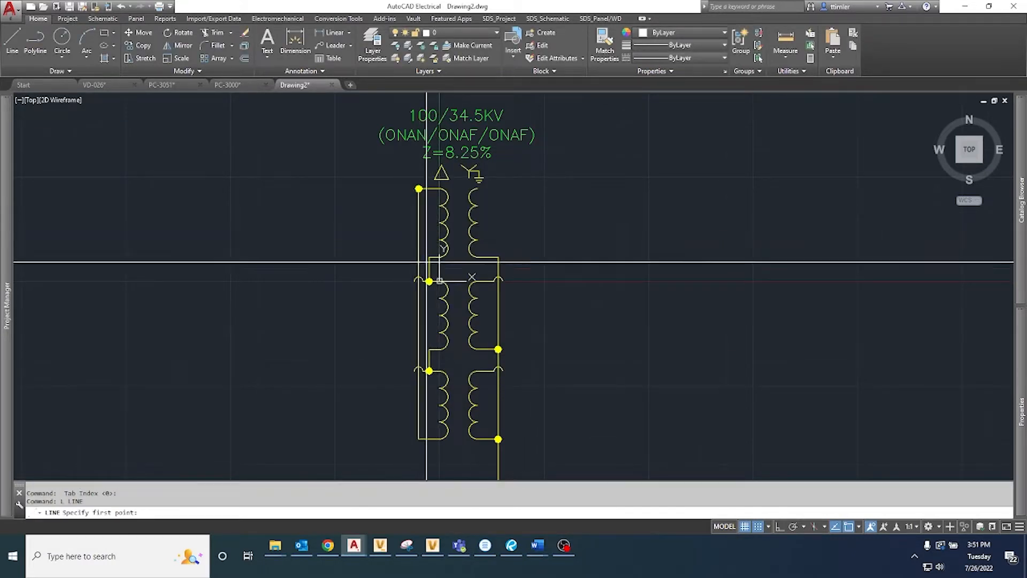
scroll(420, 278, up, 6)
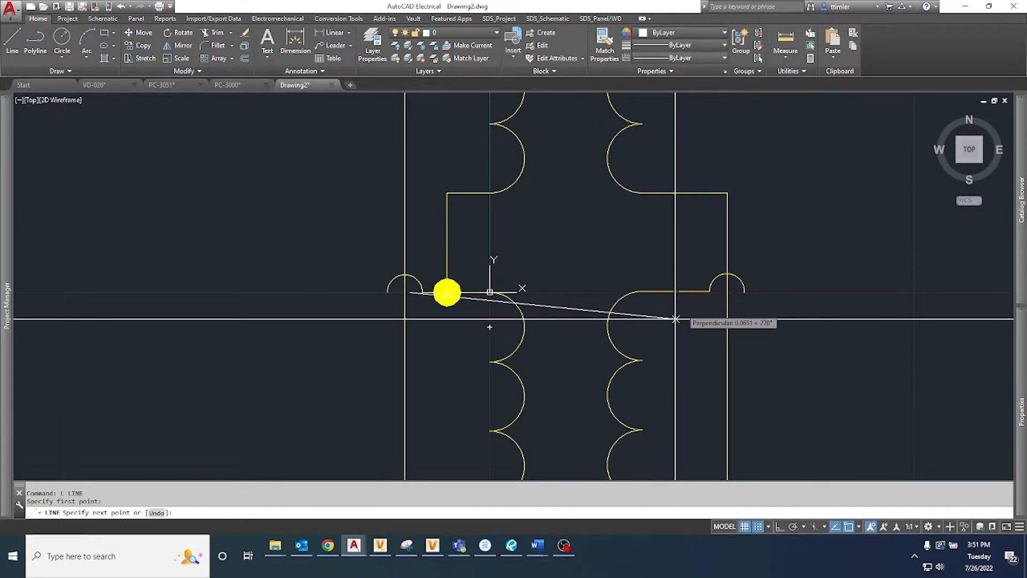
scroll(682, 309, up, 4)
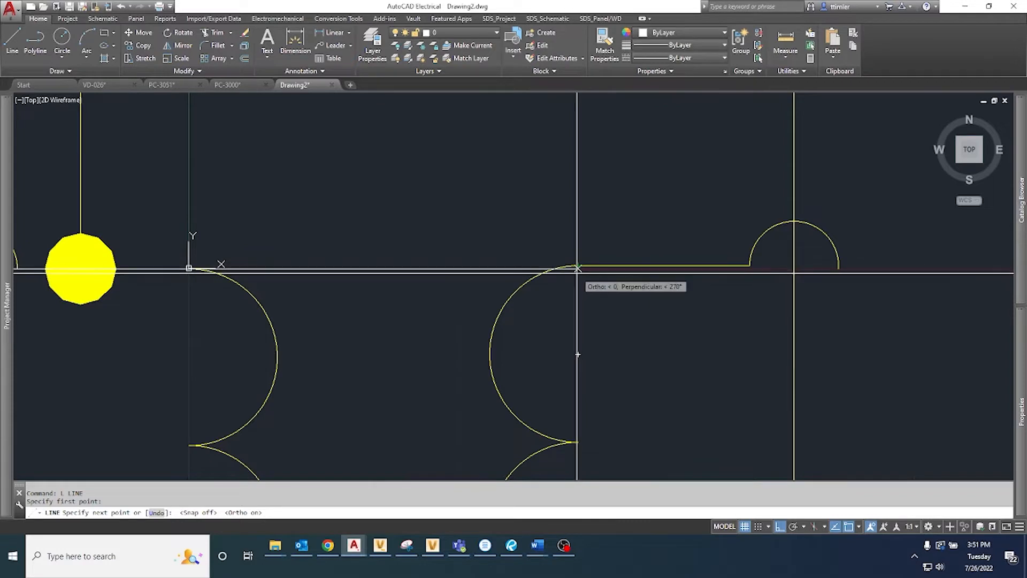
key(Escape)
middle_drag(339, 296, 474, 295)
click(510, 287)
click(490, 260)
click(119, 268)
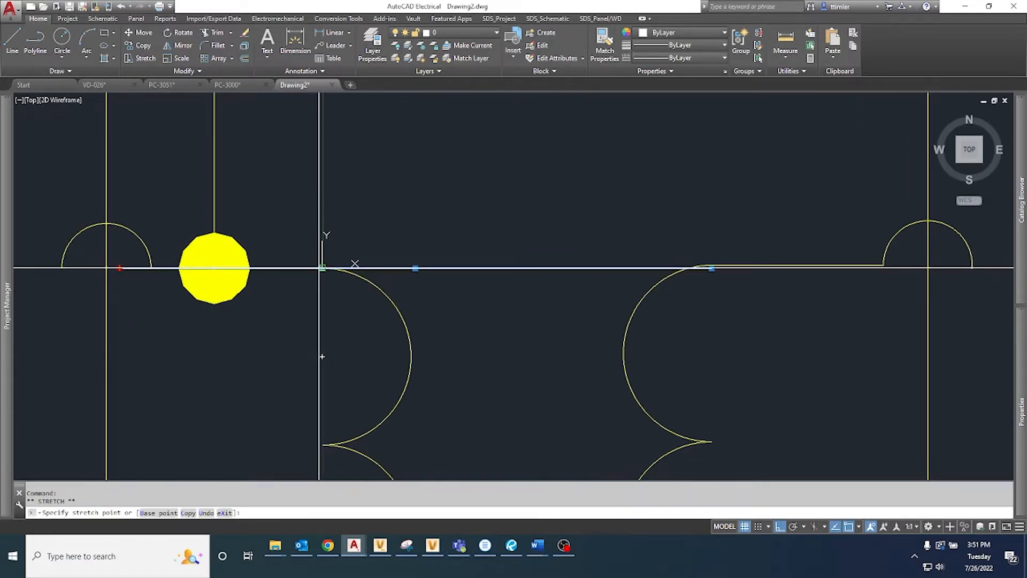
click(323, 268)
key(Escape)
Move the right middle coil with its leads, jump arc and dot down onto the right end of the connecting line
scroll(517, 279, down, 4)
click(533, 238)
scroll(589, 261, down, 2)
click(684, 464)
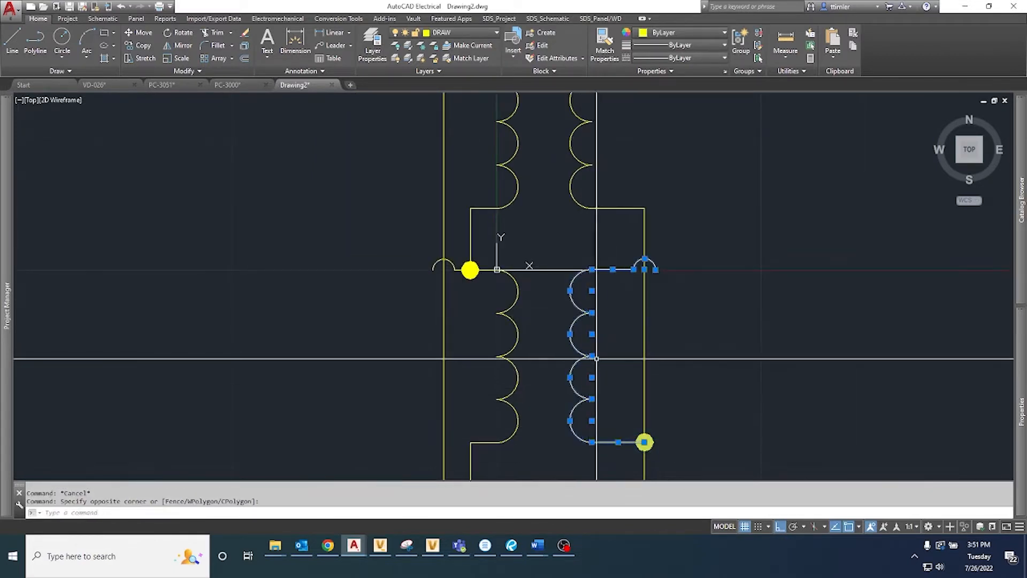
text(m)
key(Return)
scroll(604, 266, up, 4)
scroll(605, 267, up, 3)
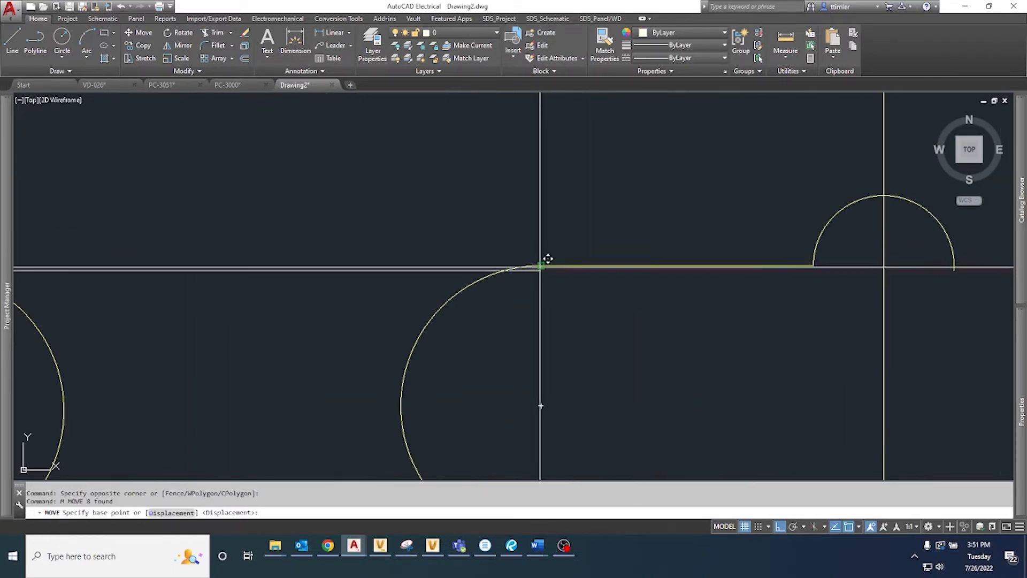
click(540, 265)
click(541, 270)
scroll(601, 271, down, 4)
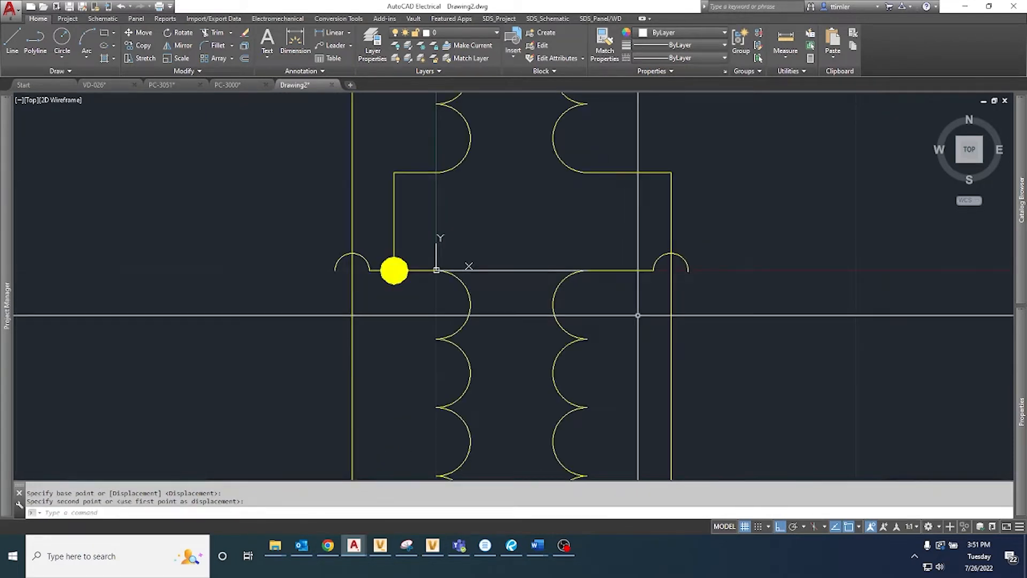
Turn grid snap back on
scroll(637, 315, down, 2)
text(L)
key(Return)
key(F9)
scroll(478, 217, down, 3)
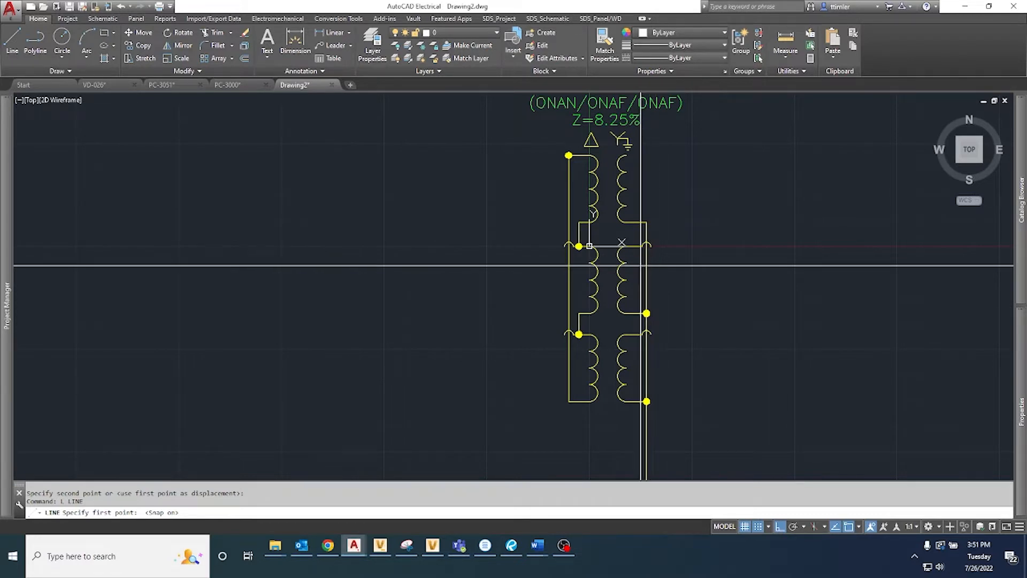
key(Escape)
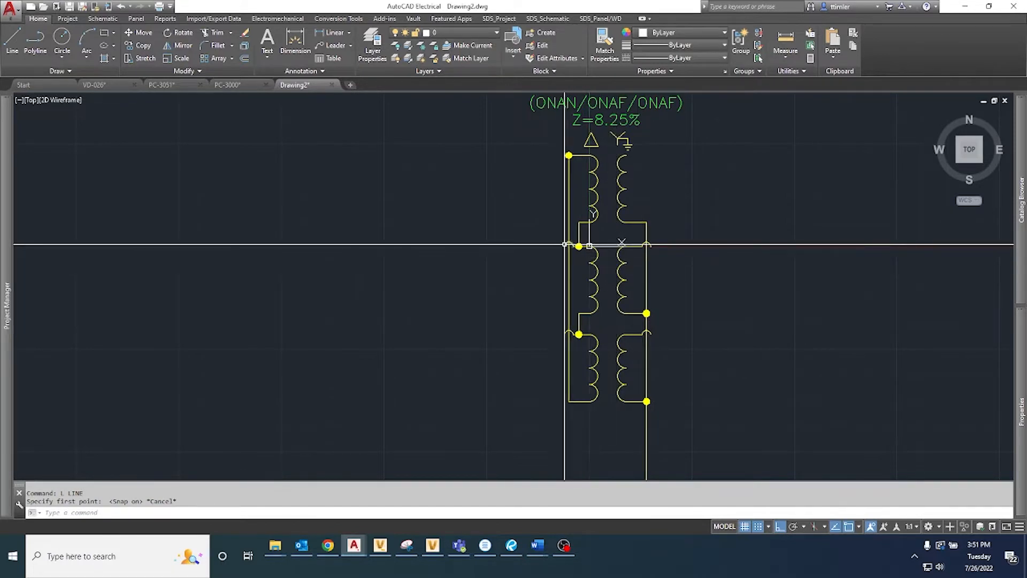
Move the copied transformer and its enclosure from the midpoint of the line joining the middle coils to 0,0,0
scroll(565, 244, up, 2)
scroll(643, 265, down, 4)
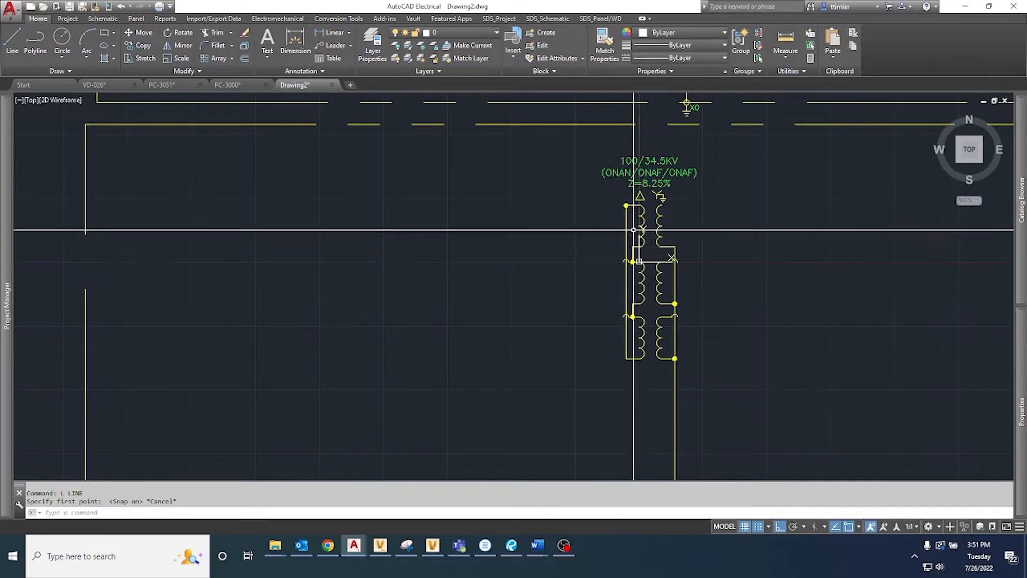
click(587, 149)
click(734, 413)
scroll(734, 413, down, 2)
middle_drag(734, 412, 687, 309)
click(722, 408)
click(597, 332)
click(578, 301)
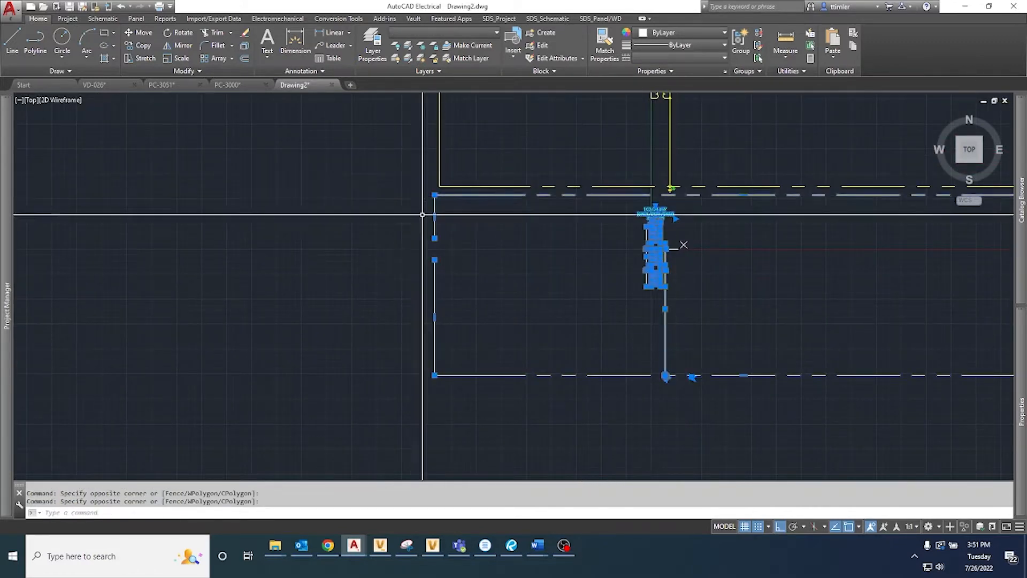
scroll(663, 240, down, 3)
scroll(628, 266, up, 3)
click(628, 266)
middle_drag(236, 300, 403, 382)
text(m)
key(Return)
scroll(355, 315, up, 5)
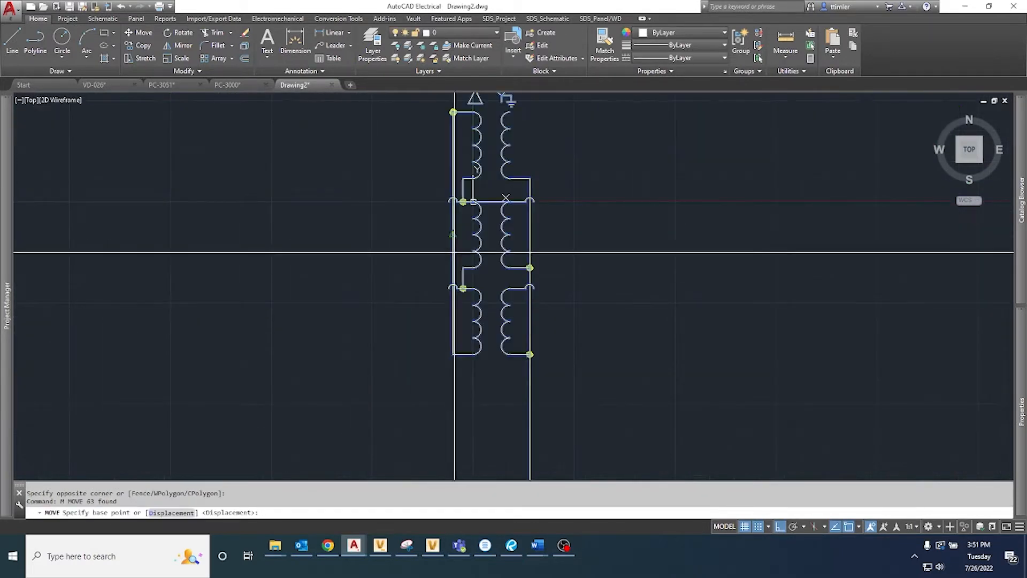
click(491, 202)
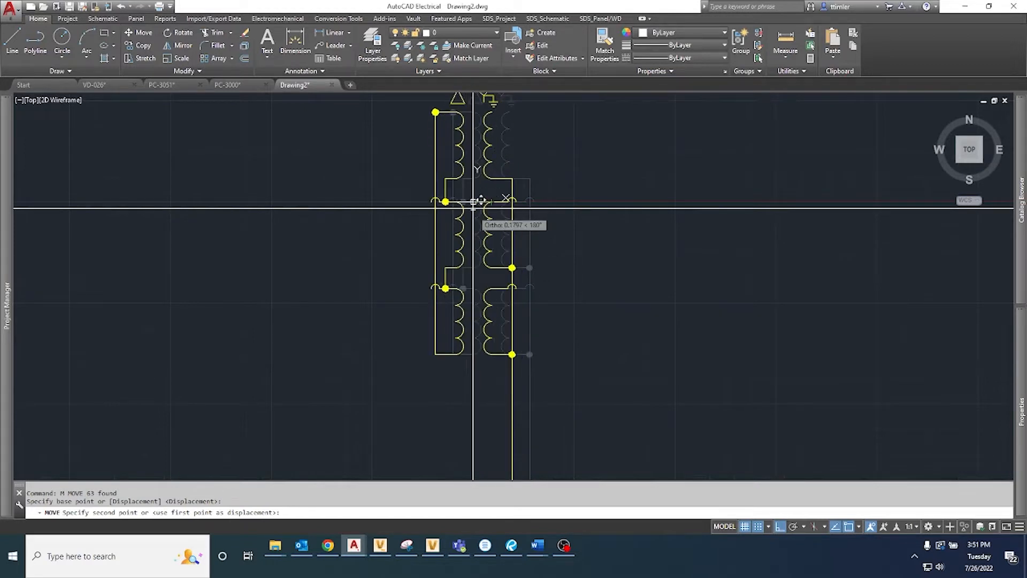
text(0,0,0)
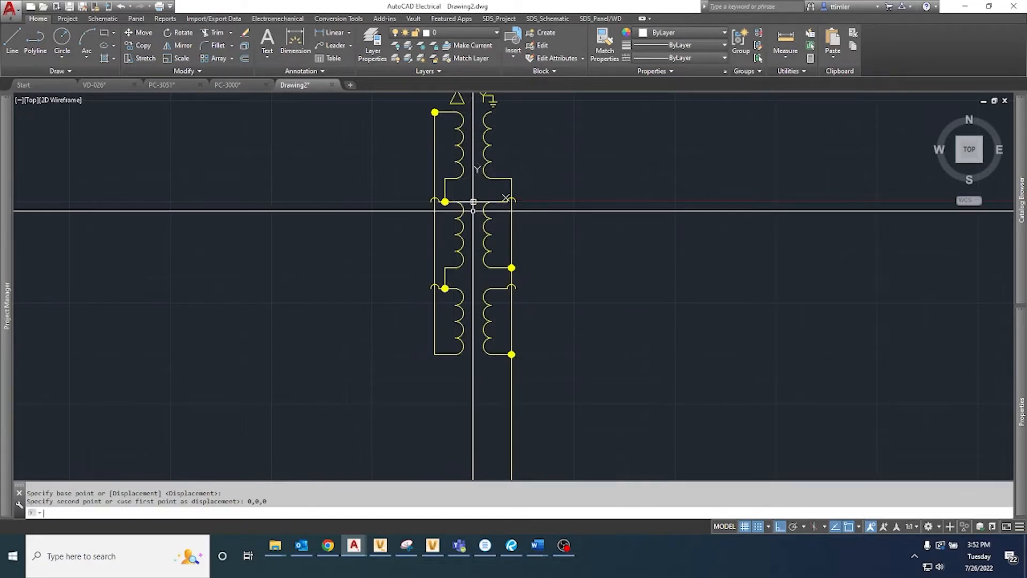
Move the seven attribute definitions below the PC-3000 coils, RATING3 to RATING12, to just under the bottom coils of the centred transformer
scroll(472, 211, up, 6)
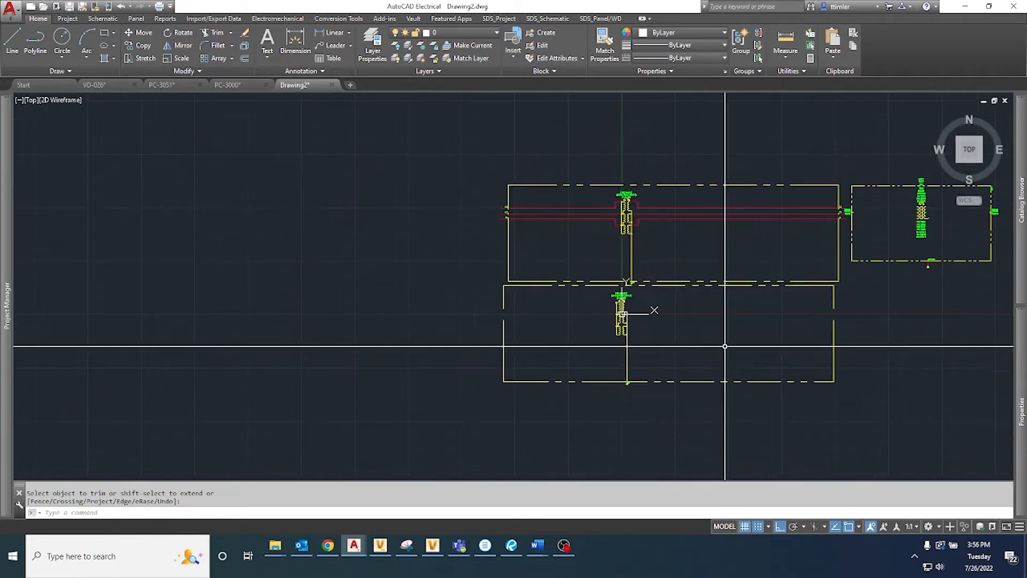
scroll(726, 346, up, 2)
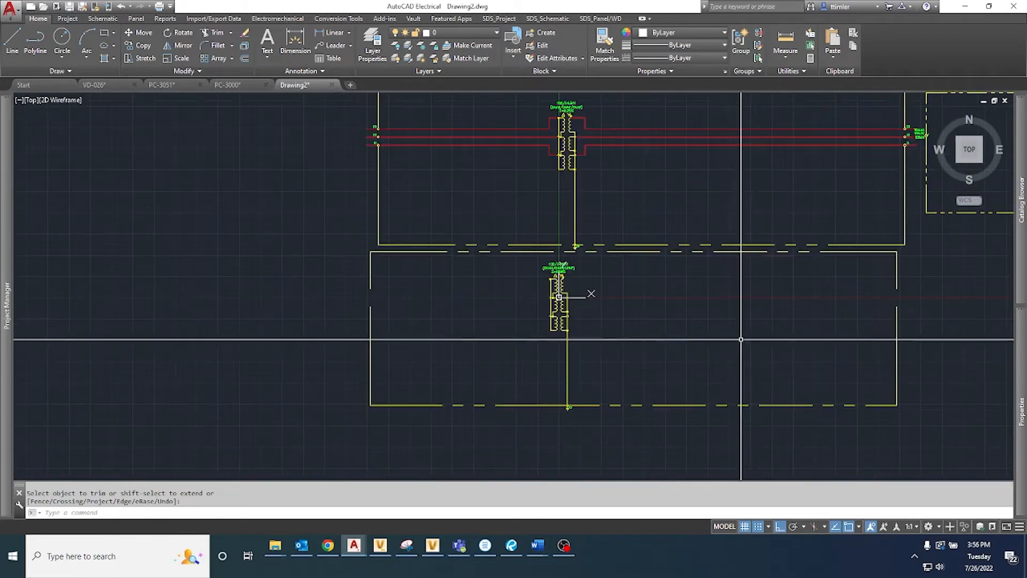
middle_drag(741, 341, 497, 388)
scroll(794, 215, up, 6)
click(819, 271)
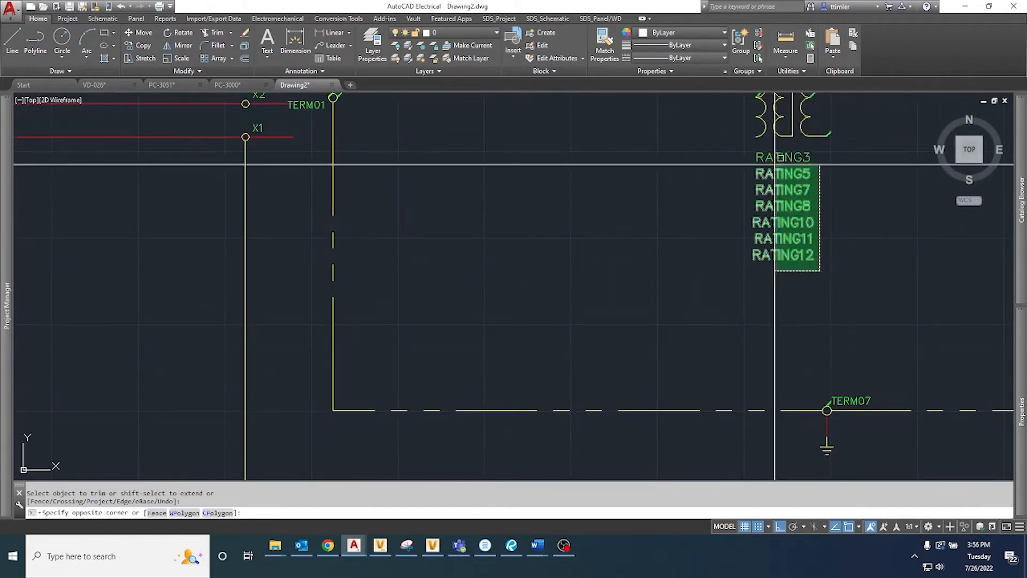
click(771, 154)
middle_drag(771, 155, 757, 321)
middle_drag(811, 204, 801, 239)
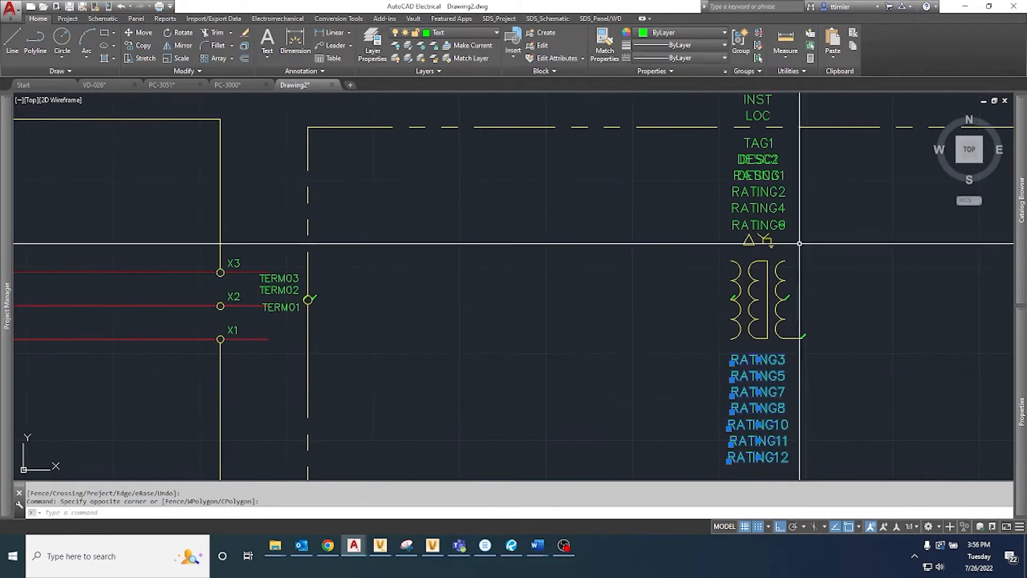
text(m)
key(Return)
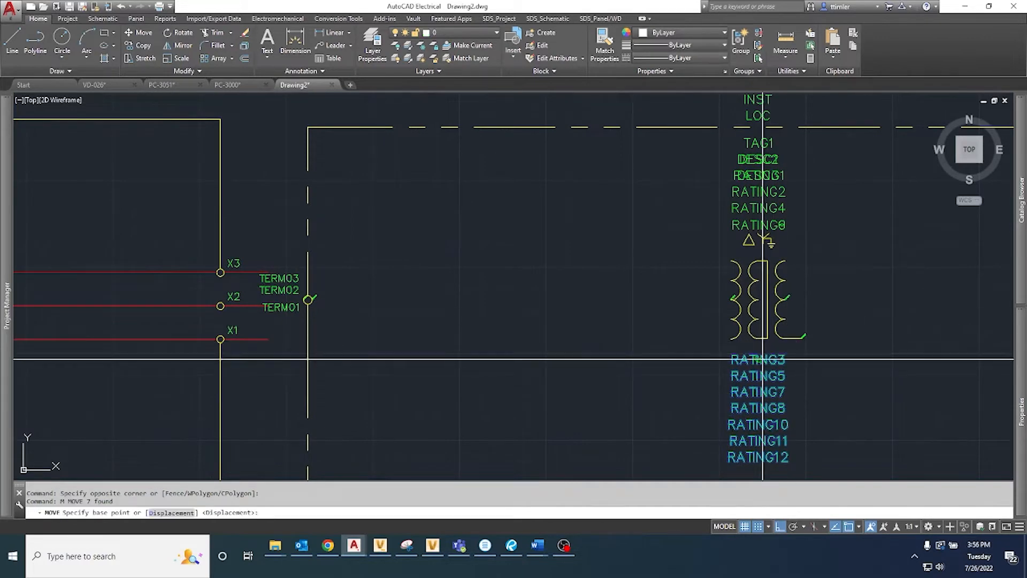
click(757, 359)
scroll(756, 353, down, 6)
middle_drag(620, 395, 644, 294)
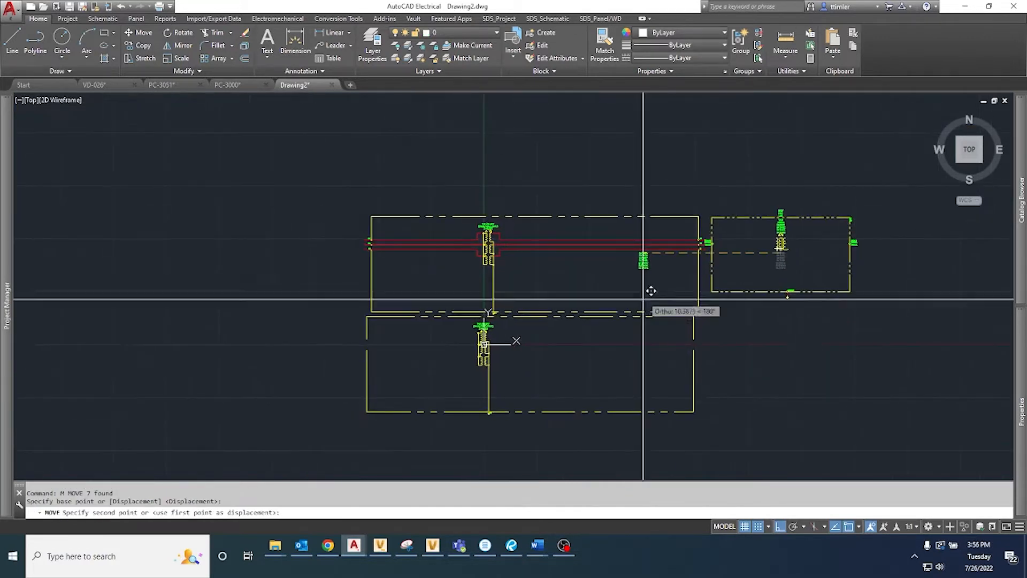
scroll(502, 370, up, 6)
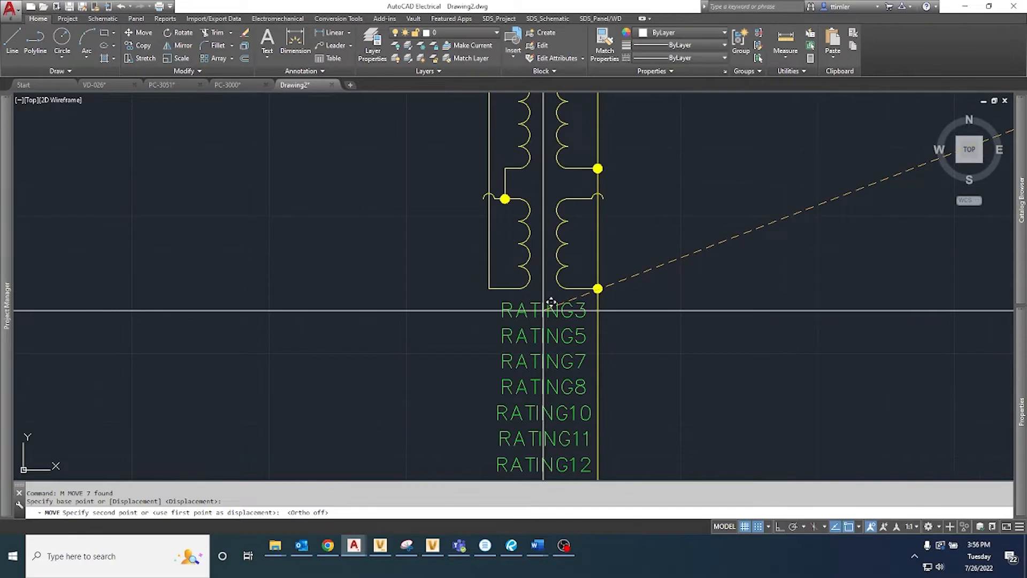
click(551, 302)
scroll(553, 300, down, 5)
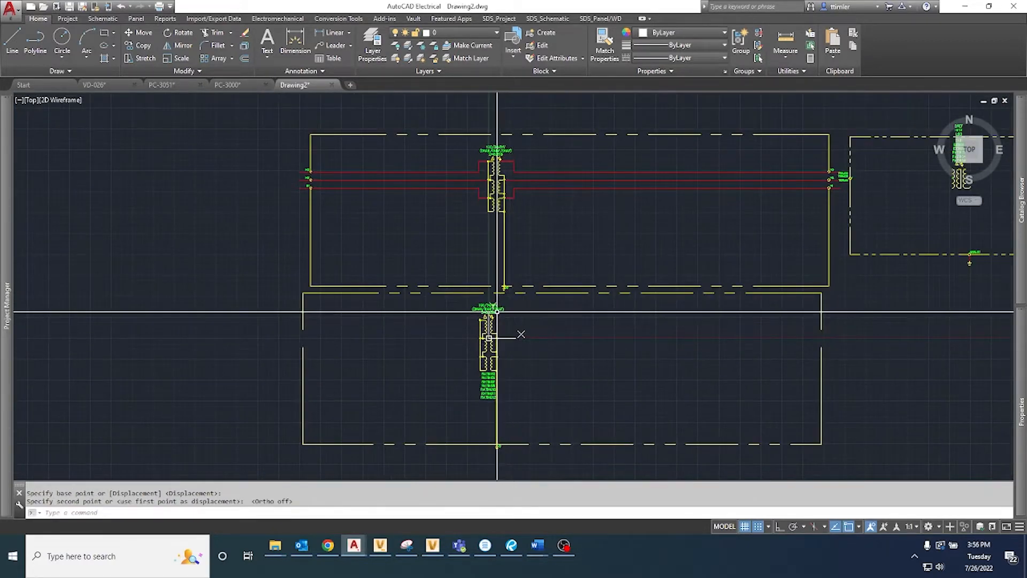
Move the original transformer with its enclosure, red lines and terminal labels straight up, clear of the centred copy
click(277, 115)
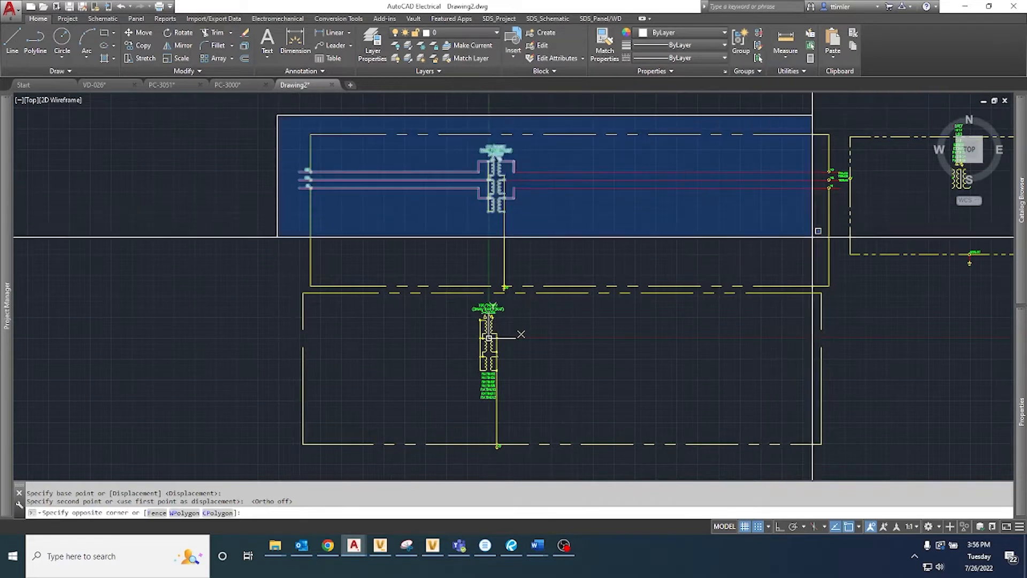
click(836, 291)
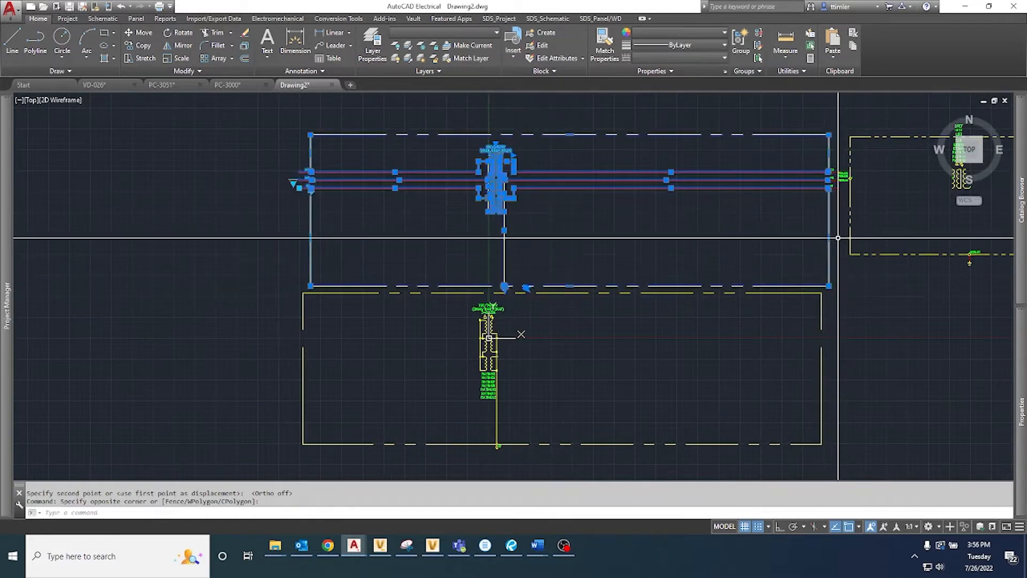
click(843, 197)
click(823, 152)
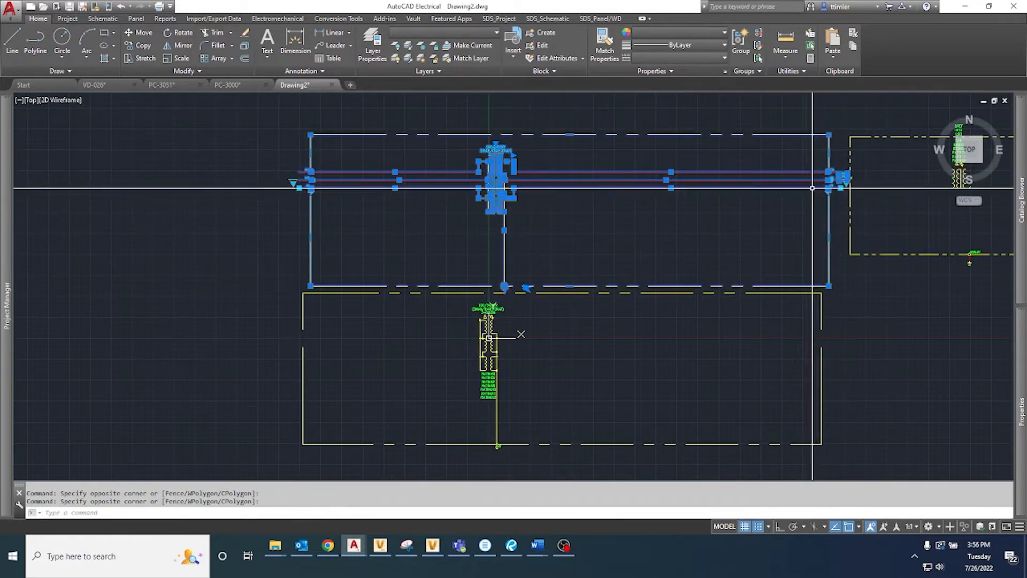
text(m)
key(Return)
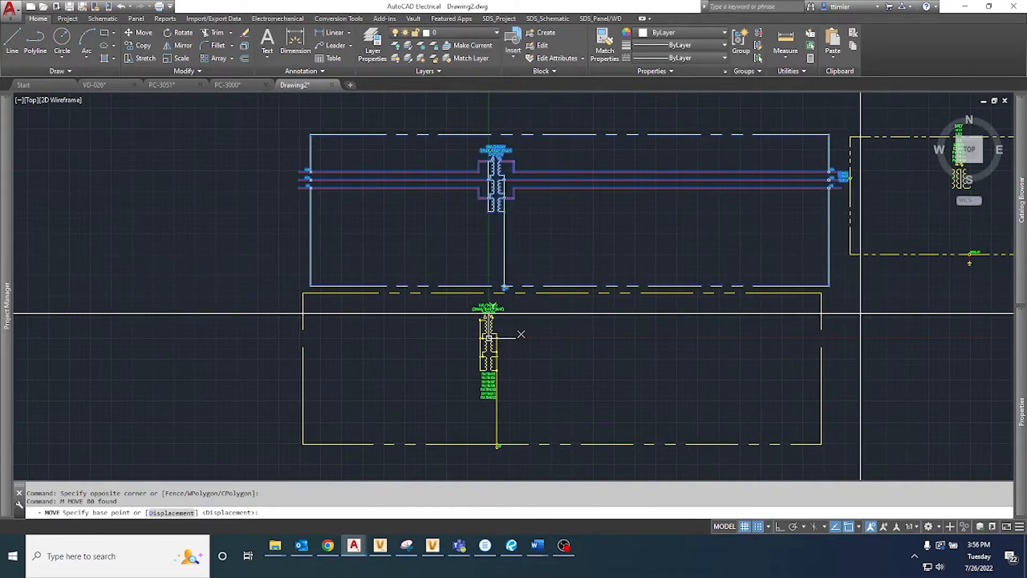
scroll(840, 161, up, 6)
click(868, 259)
key(F8)
scroll(853, 149, down, 6)
scroll(825, 298, up, 3)
click(825, 218)
middle_drag(744, 340, 726, 210)
middle_drag(832, 263, 689, 328)
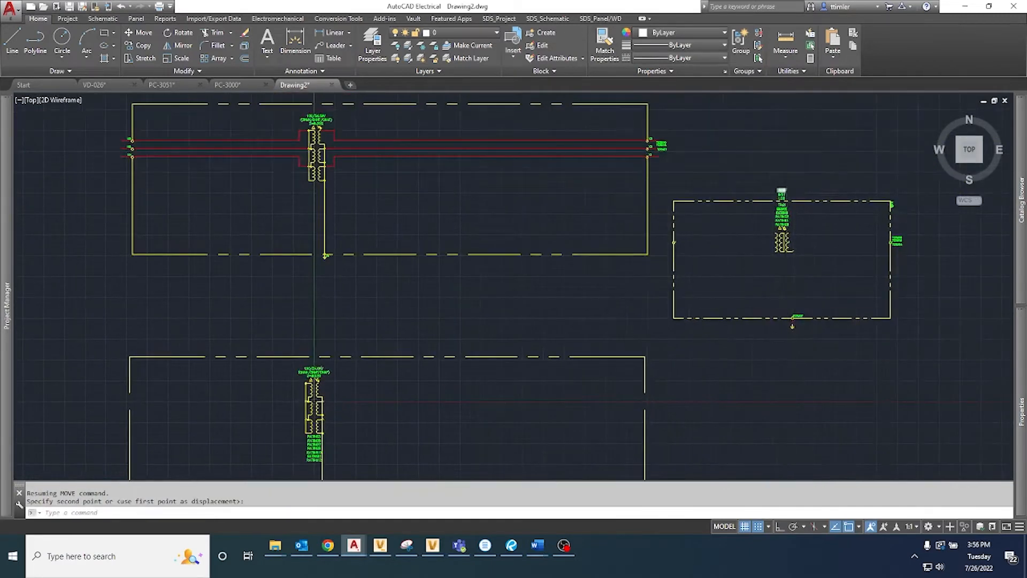
Move the upper attribute stack, DREF to RATING9, from the PC-3000 coils to above the winding symbols of the centred transformer
scroll(786, 172, up, 6)
click(727, 220)
click(775, 394)
scroll(777, 373, down, 2)
middle_drag(779, 373, 766, 303)
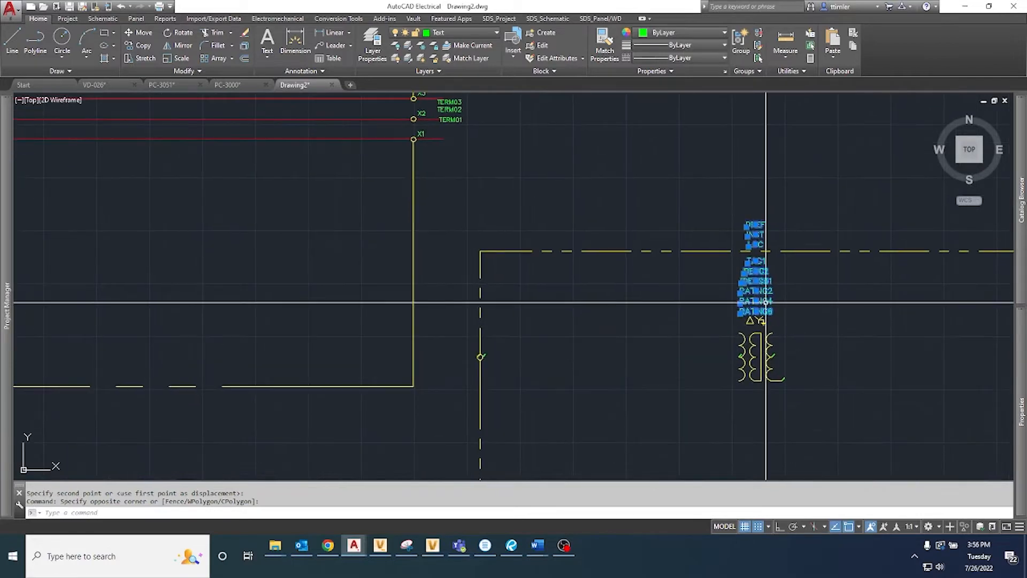
text(m)
key(Return)
scroll(759, 276, up, 3)
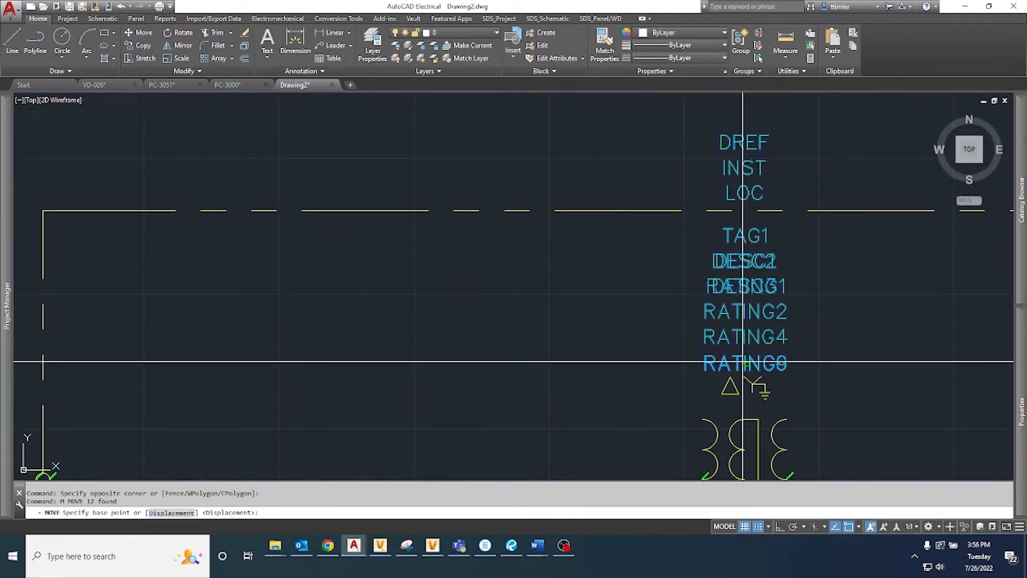
scroll(743, 362, down, 2)
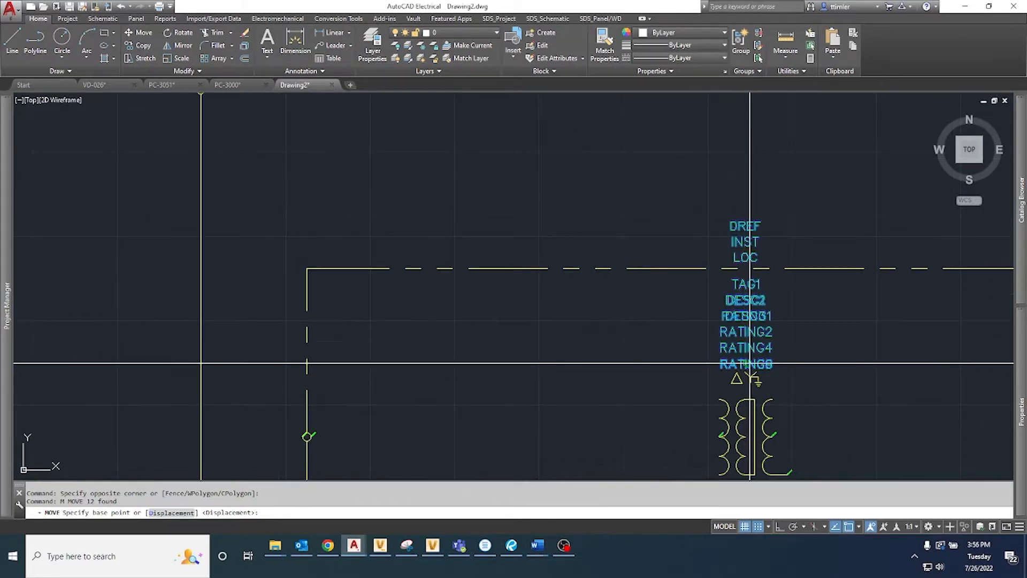
scroll(748, 361, down, 11)
scroll(615, 379, up, 12)
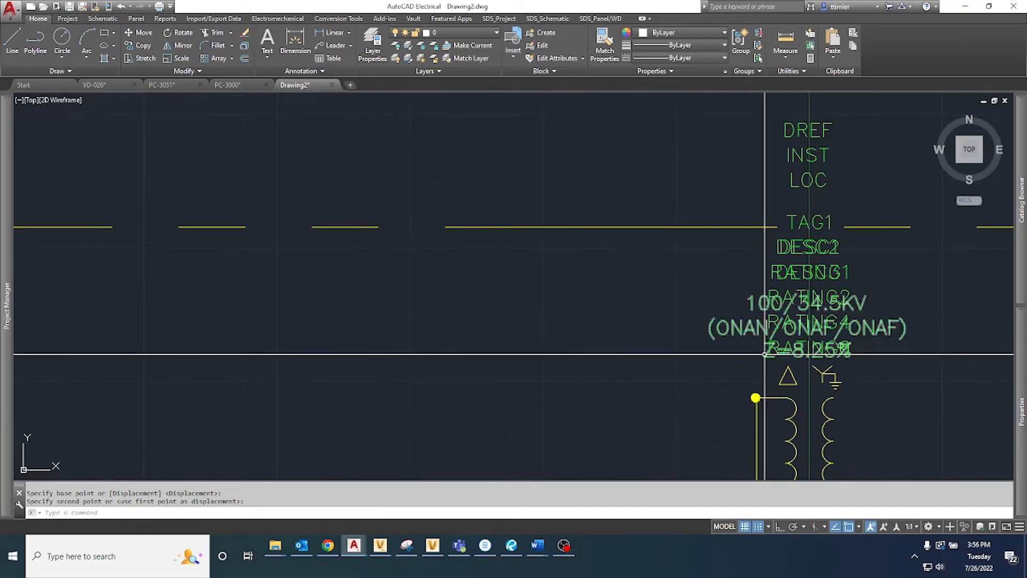
Move the 100/34.5KV (ONAN/ONAF/ONAF) Z=8.25% text to the left, clear of the attribute definitions
click(809, 355)
middle_drag(752, 360, 701, 359)
key(Return)
click(701, 357)
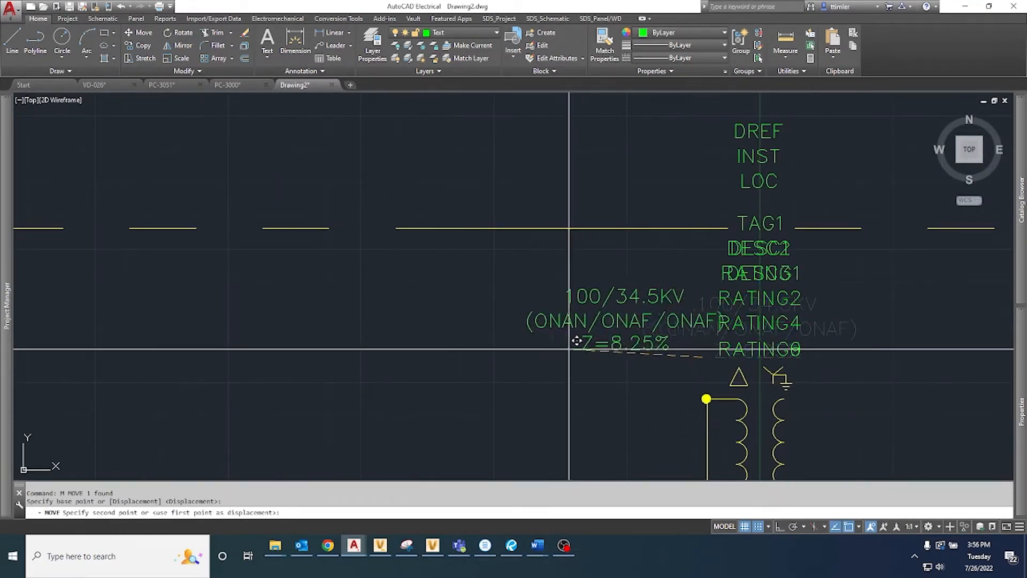
click(513, 355)
Check the definitions of the RATING6 and RATING4 attributes above the winding symbols
scroll(797, 350, up, 4)
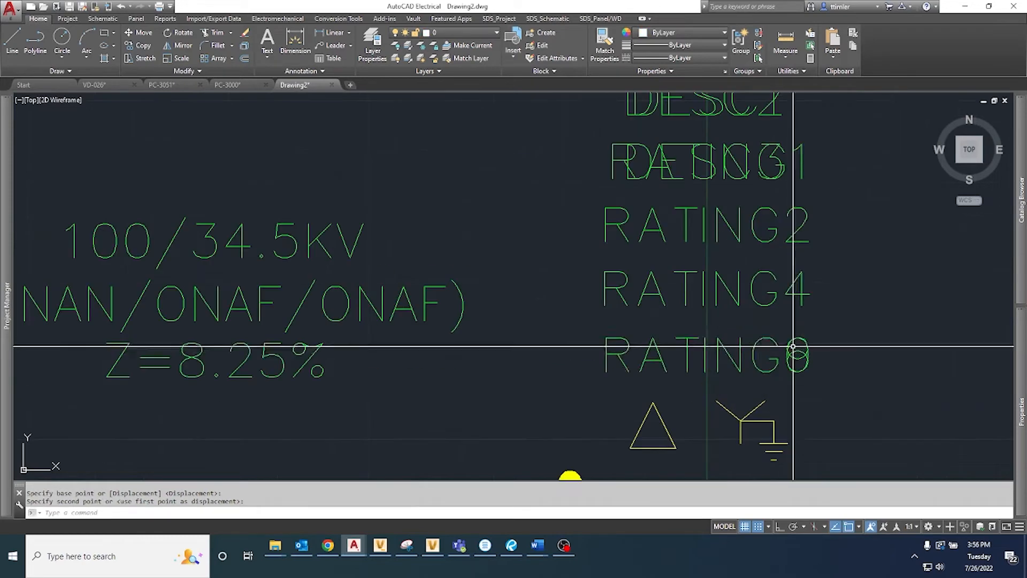
double_click(799, 353)
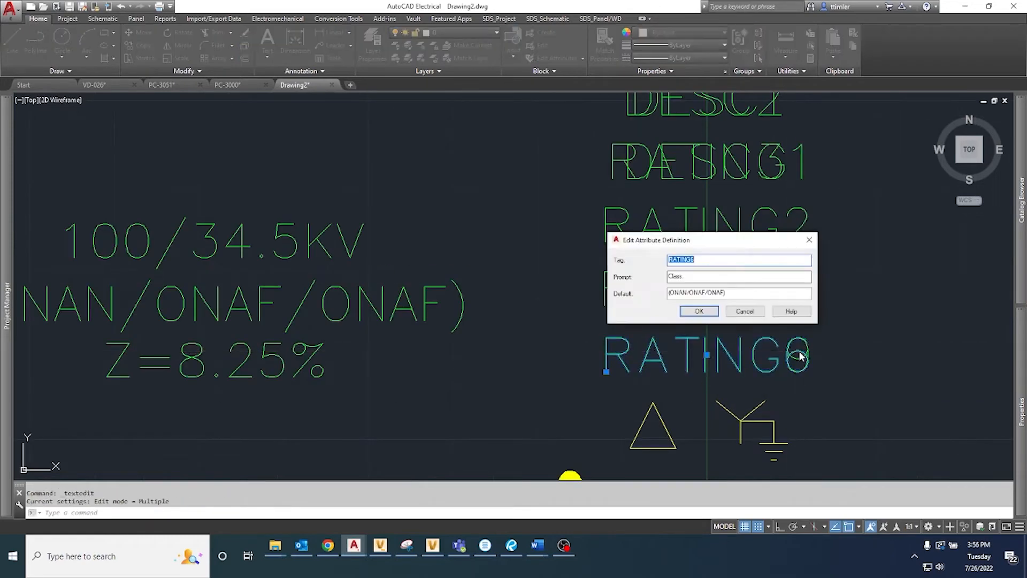
click(735, 312)
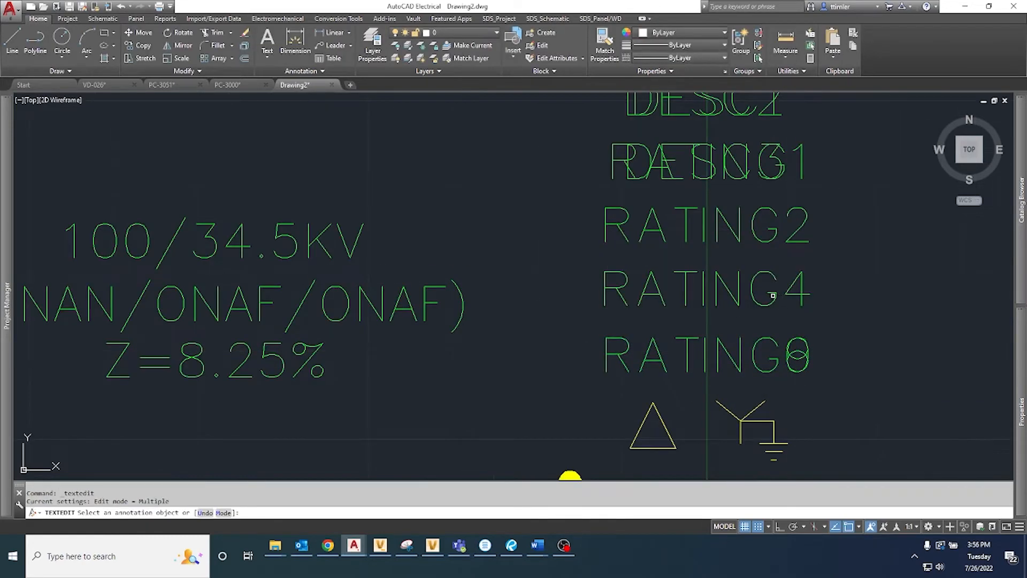
click(770, 300)
click(756, 313)
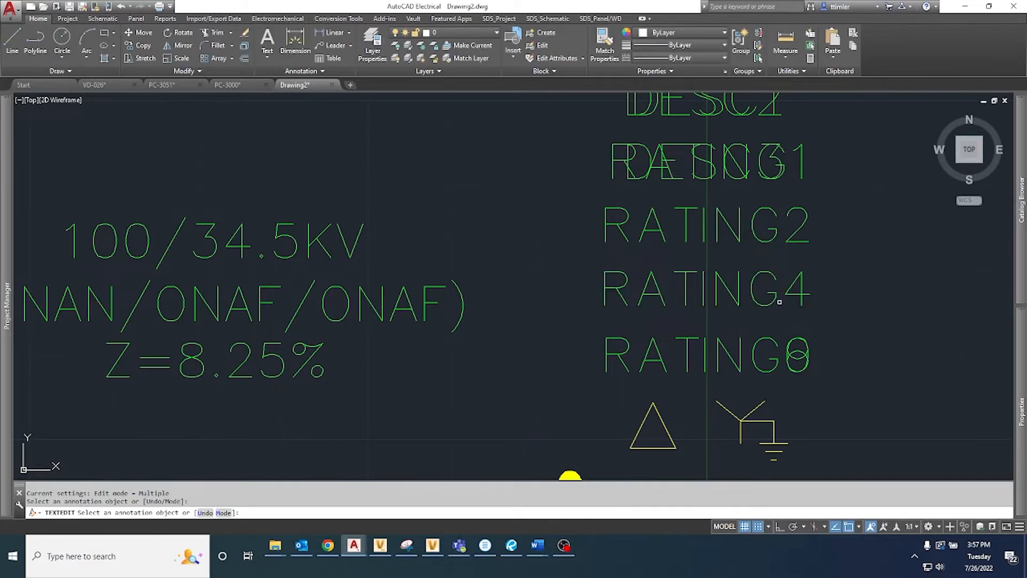
key(Escape)
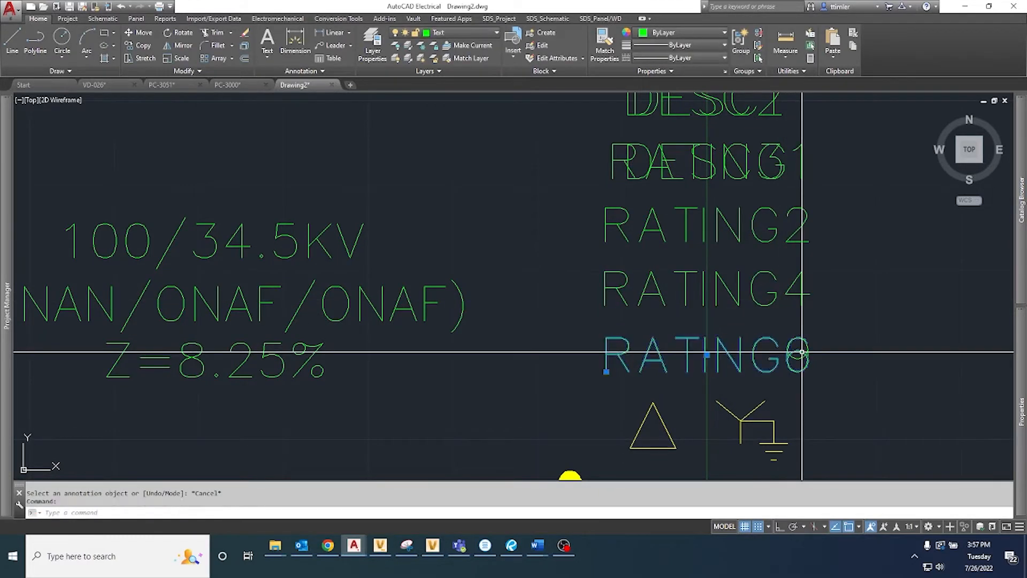
Turn grid snap off and move RATING6 up from the RATING9 row onto the RATING4 row
click(856, 354)
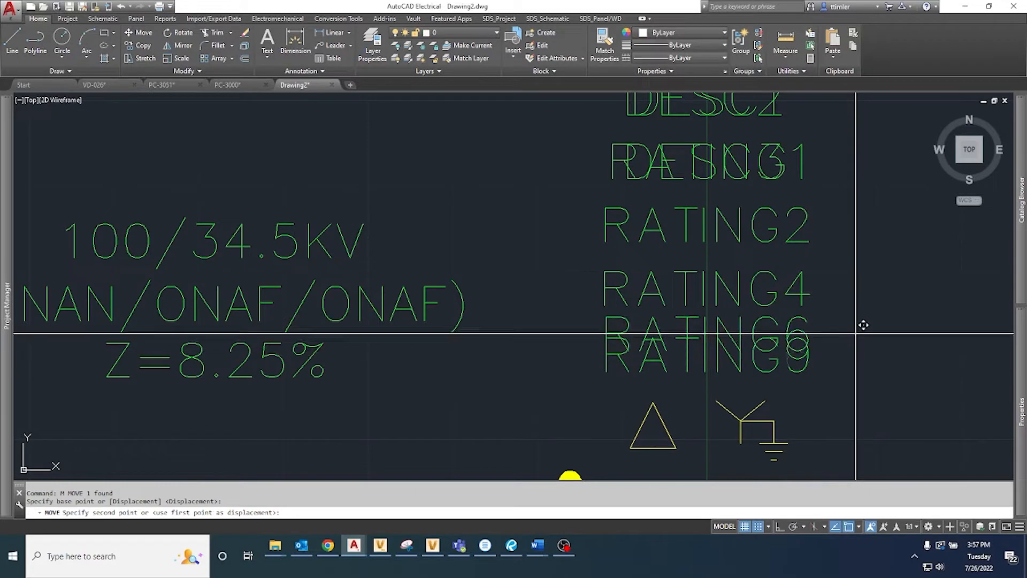
key(Escape)
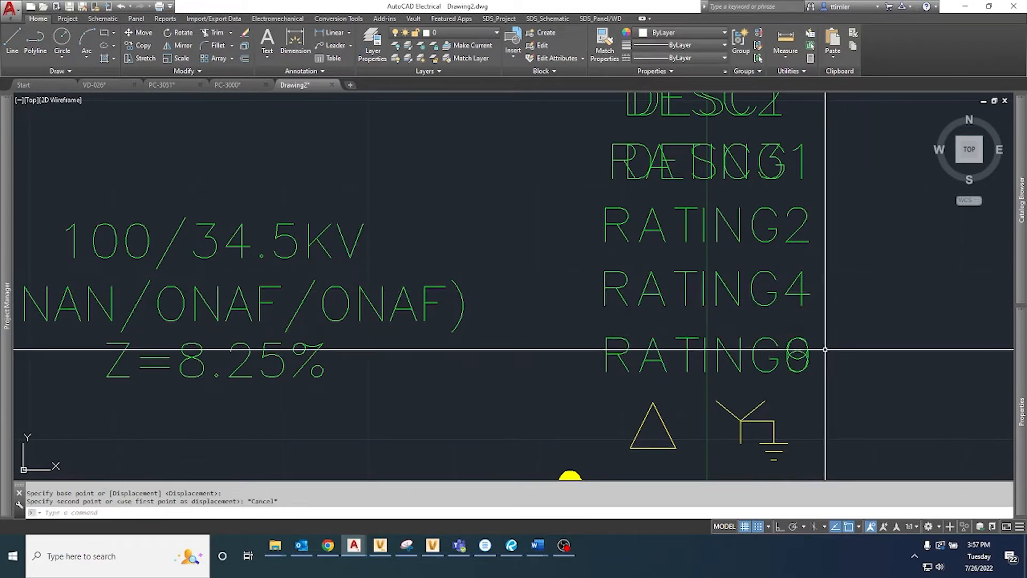
click(796, 353)
key(Return)
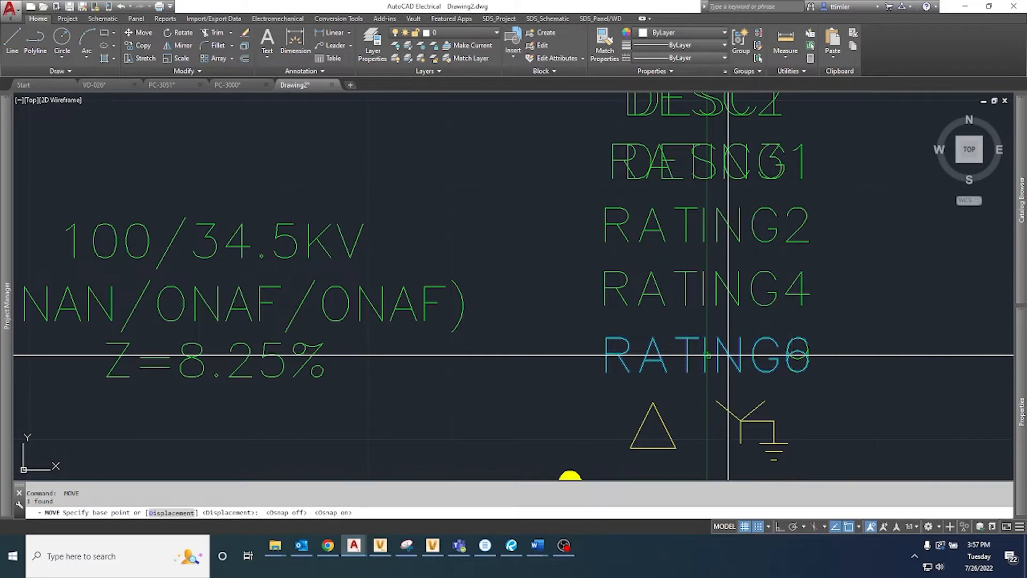
key(F9)
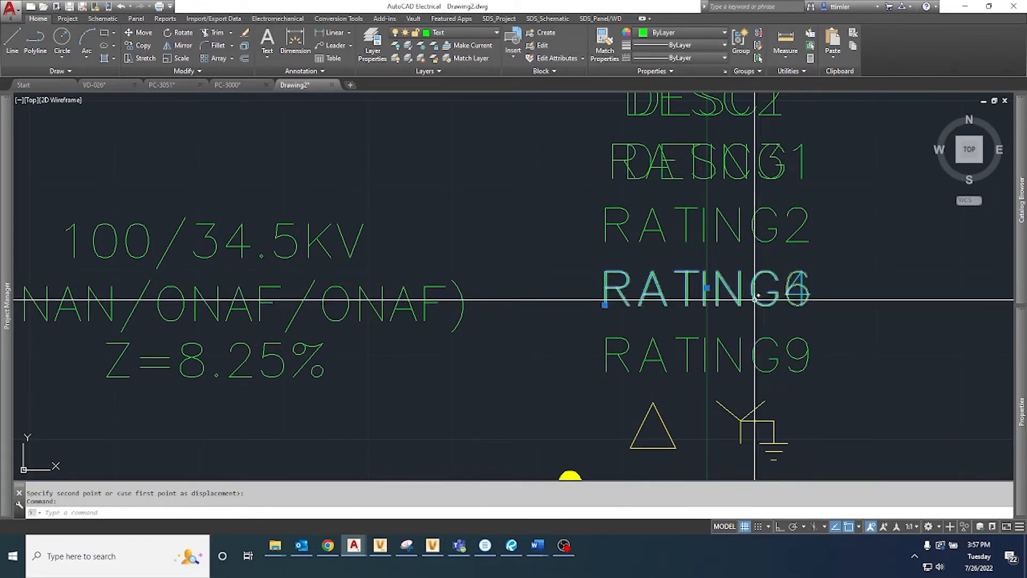
Move RATING4 down onto the RATING9 row, just above the winding symbols
text(m)
key(Return)
click(717, 285)
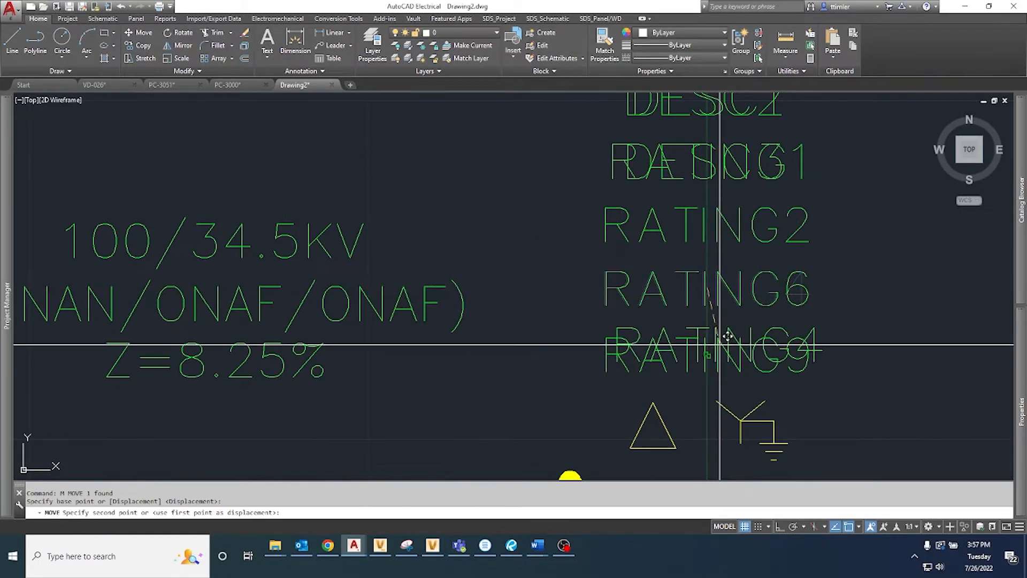
click(717, 346)
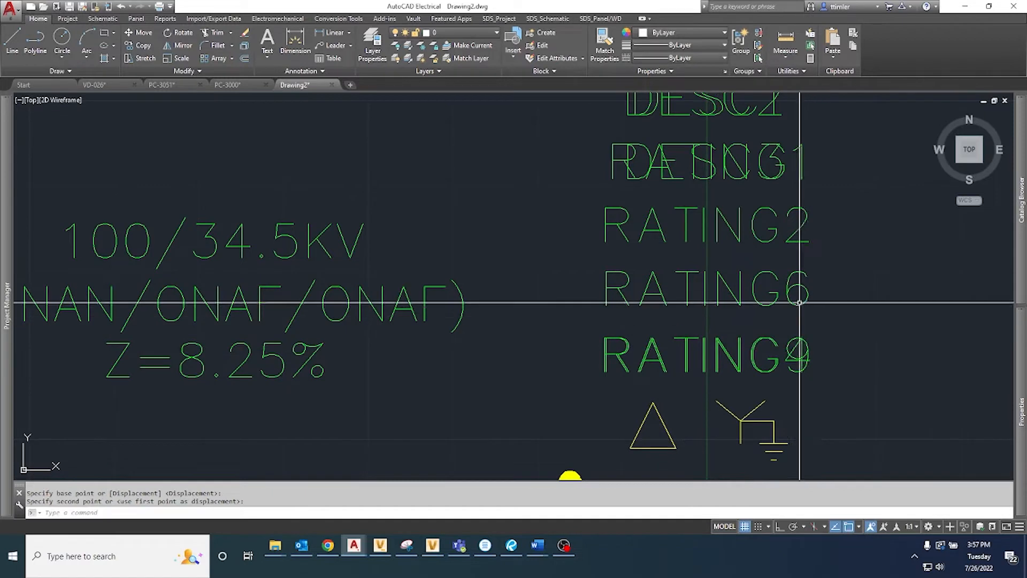
key(Escape)
Clear the default values of the RATING2, RATING6 and RATING4 attribute definitions
double_click(778, 236)
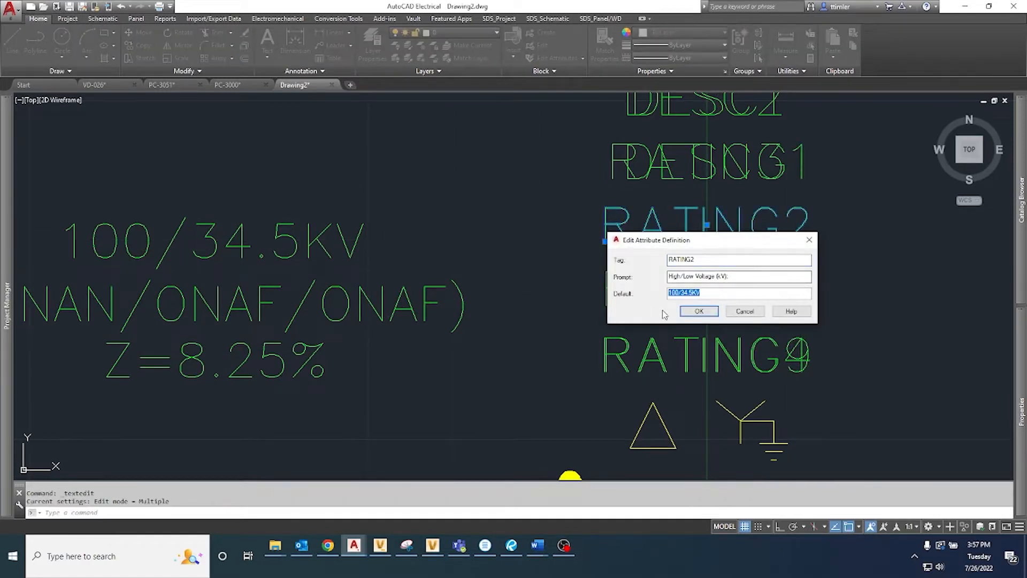
click(693, 312)
double_click(731, 293)
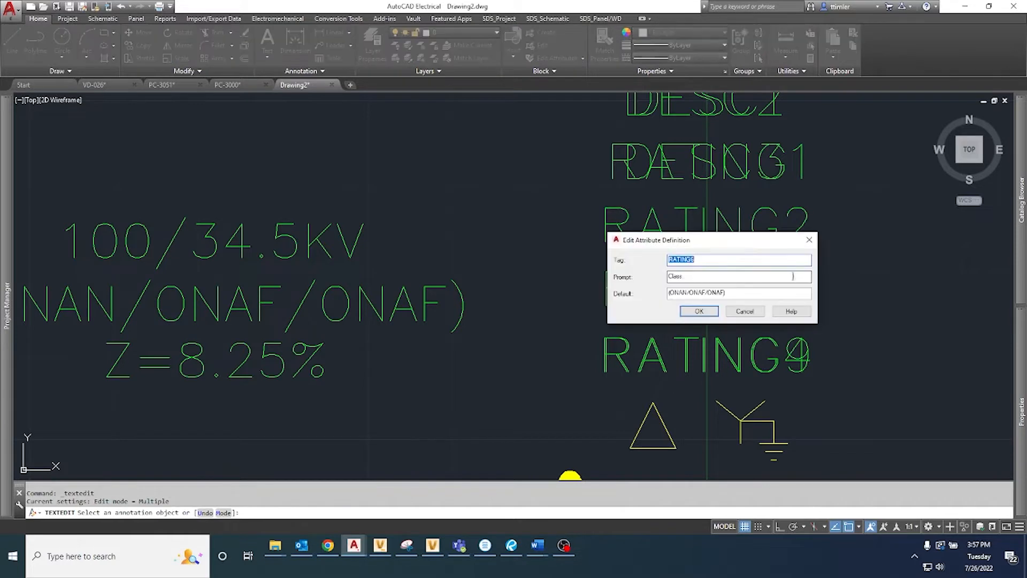
click(704, 315)
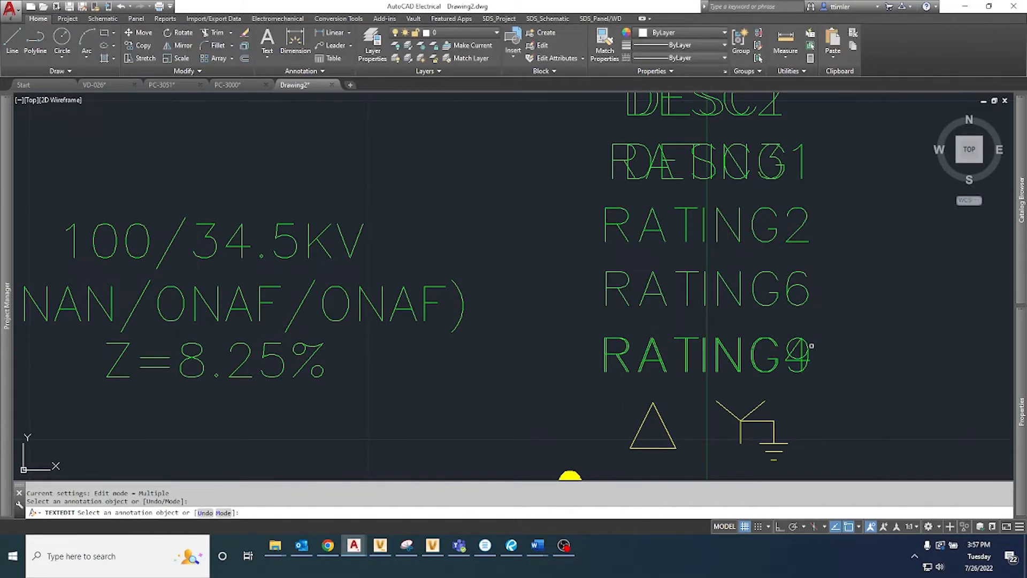
double_click(795, 349)
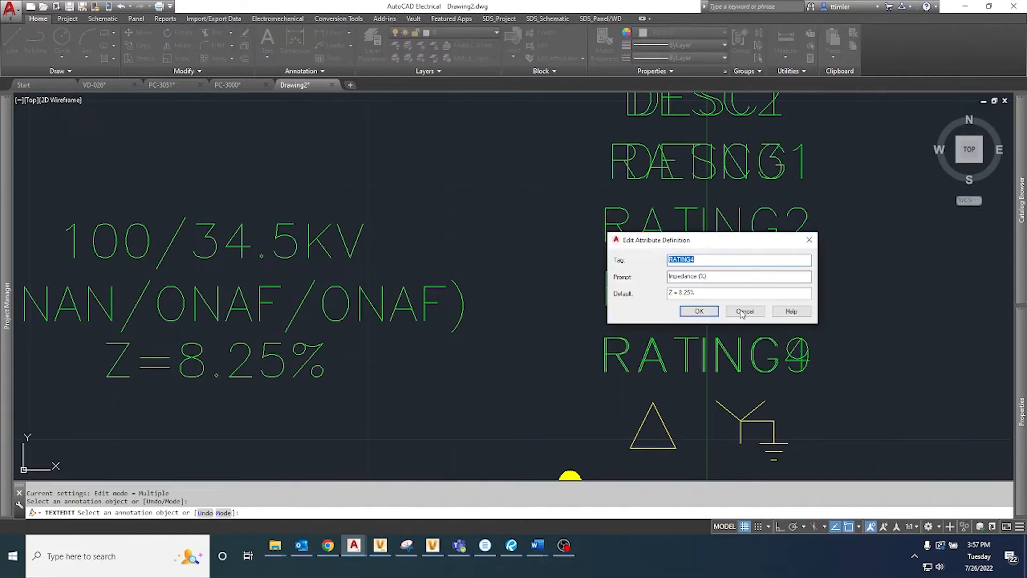
click(701, 312)
Clear the default values of the RATING9 and RATING1 attribute definitions
click(802, 346)
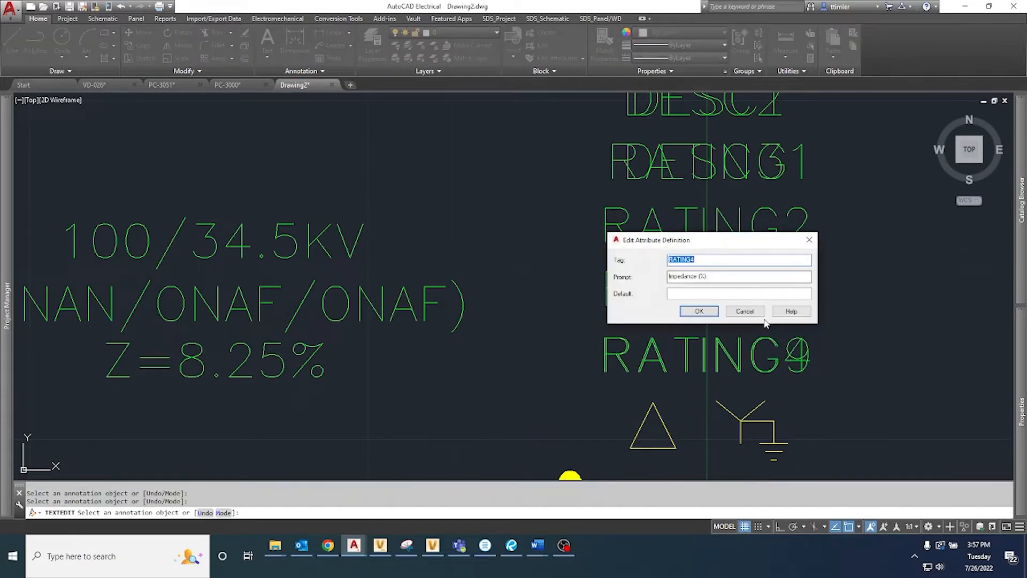
click(745, 312)
click(806, 344)
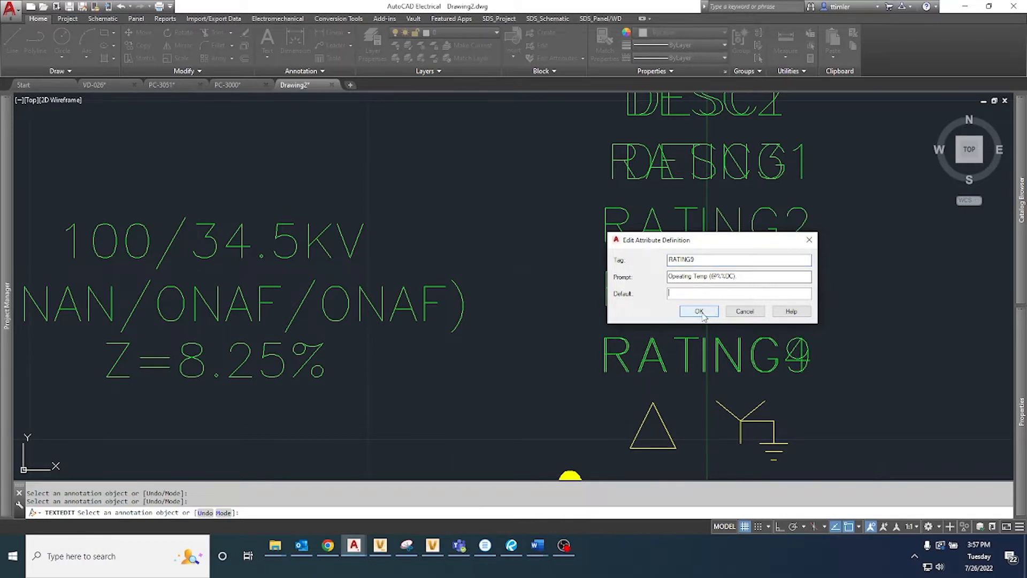
click(699, 311)
middle_drag(703, 316, 687, 401)
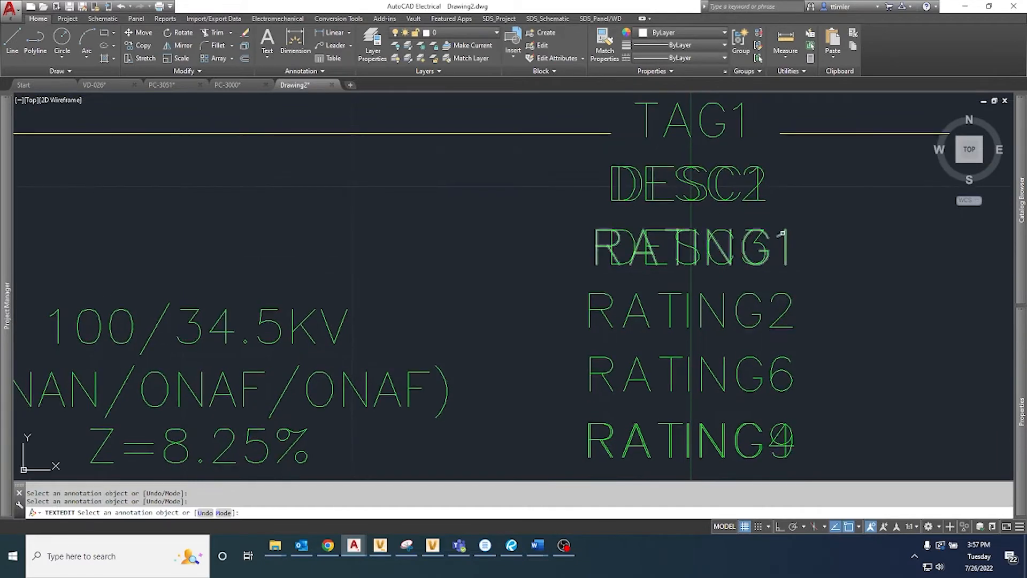
click(723, 248)
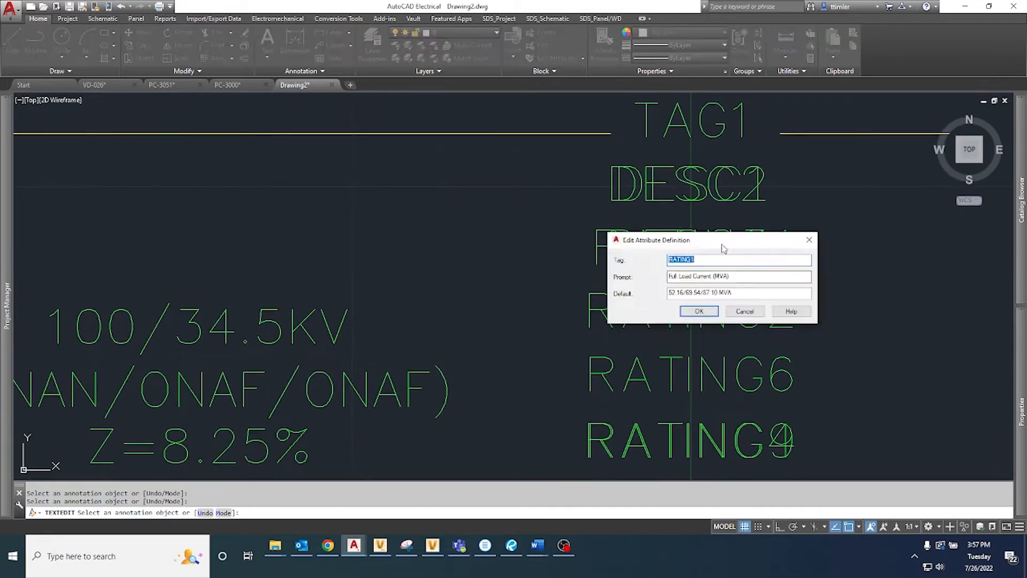
click(699, 311)
Check the DESC3 and DESC2 attribute definitions for default values and finish editing the definitions
click(754, 239)
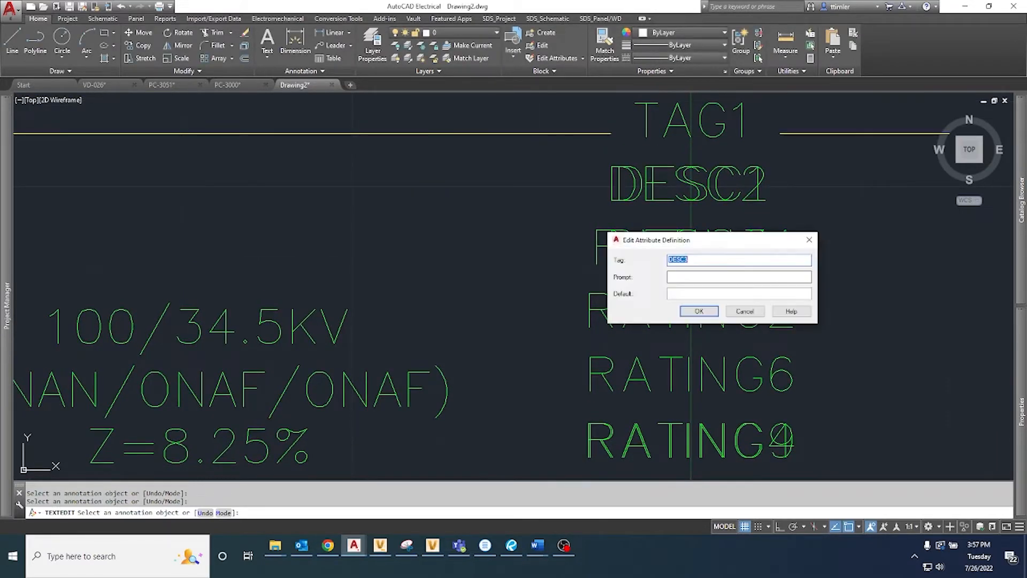
click(717, 311)
click(747, 197)
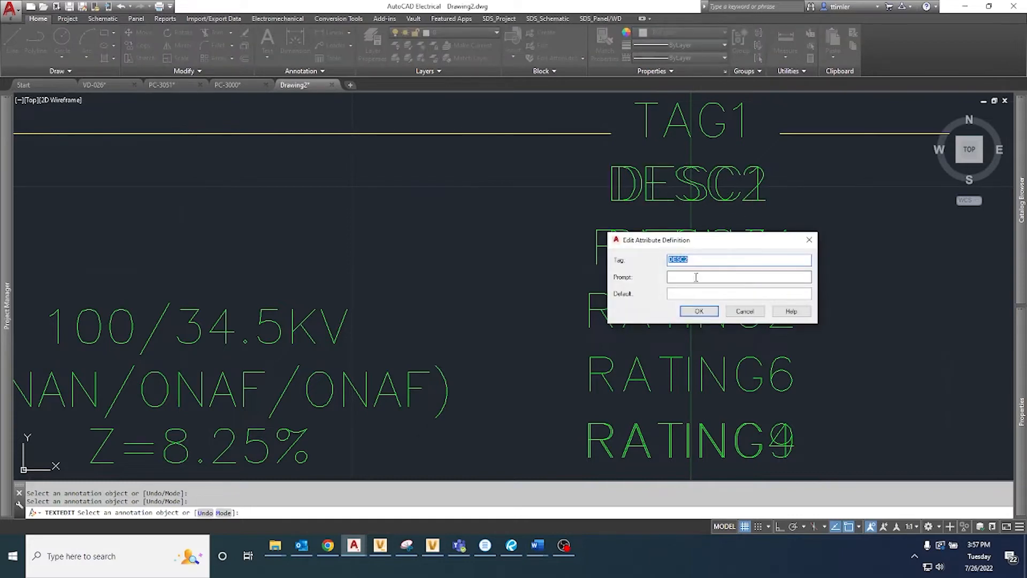
click(688, 313)
middle_drag(789, 228, 728, 325)
right_click(729, 325)
click(737, 332)
Move the DREF, INST, LOC, TAG1 and DESC1 attributes up together, with grid snap on, so DESC1 sits above the dashed border
click(697, 289)
click(689, 224)
click(675, 220)
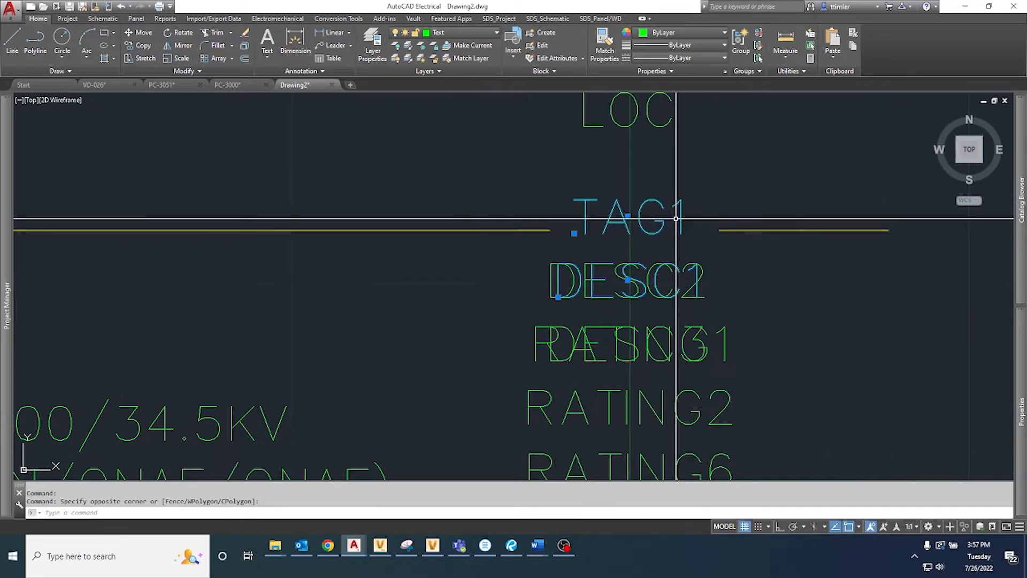
scroll(683, 266, down, 4)
scroll(692, 267, down, 2)
middle_drag(692, 267, 690, 325)
click(692, 298)
click(670, 257)
text(m)
key(Return)
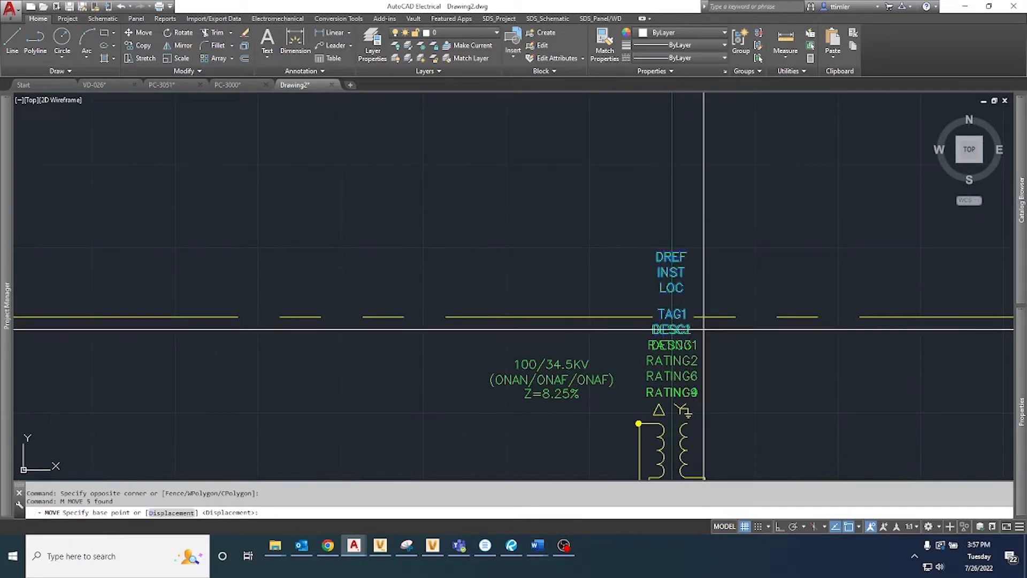
click(709, 329)
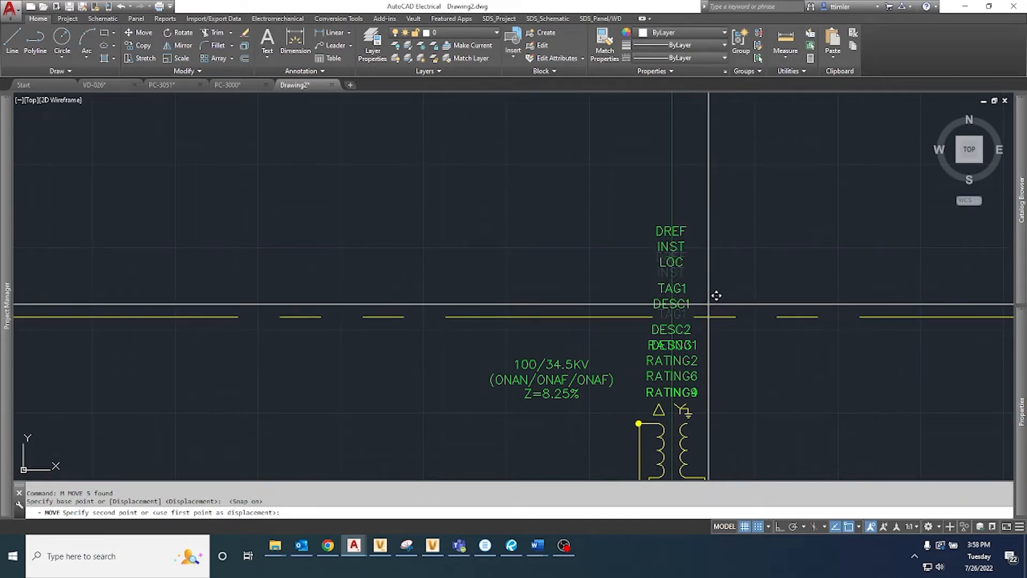
click(708, 298)
Move TAG1 up away from DESC1 and shift DREF, INST and LOC up above it
click(673, 273)
key(Return)
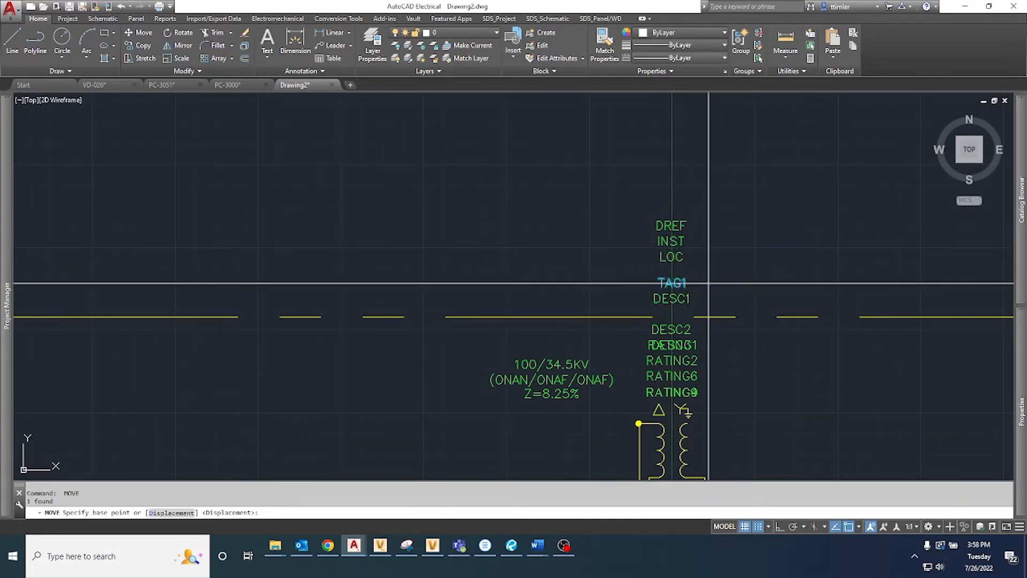
click(720, 265)
click(695, 258)
click(668, 206)
key(Return)
click(725, 231)
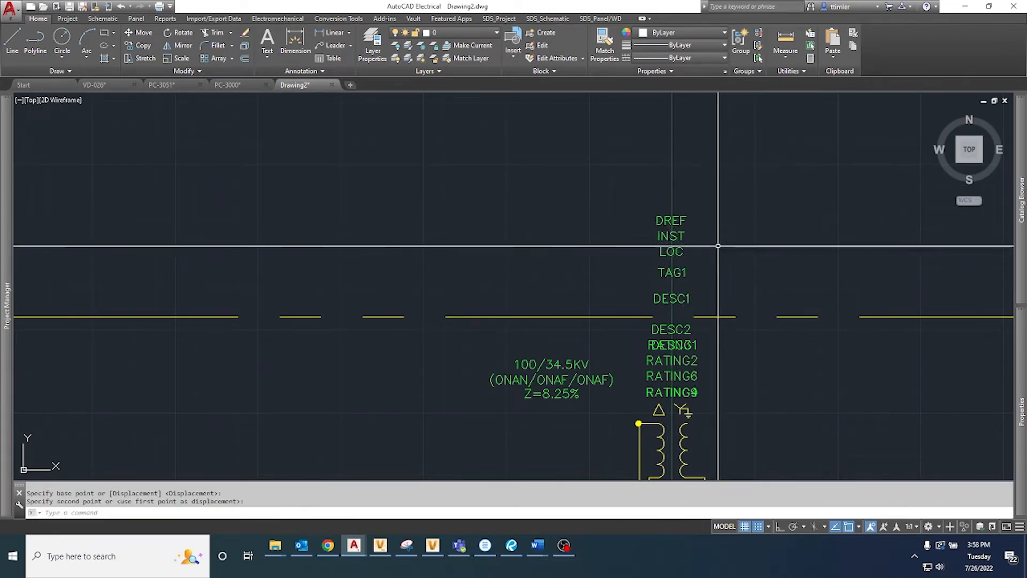
Copy the T1 TRANSFORMER title text from PC-3051 and paste it into Drawing2 beside the attribute stack
scroll(725, 280, down, 5)
scroll(595, 359, up, 6)
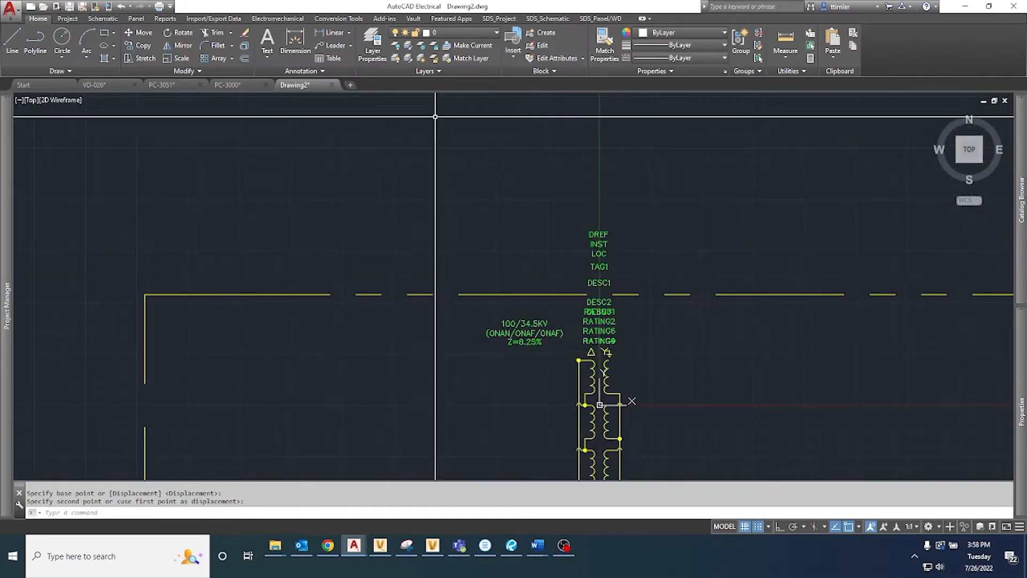
click(182, 86)
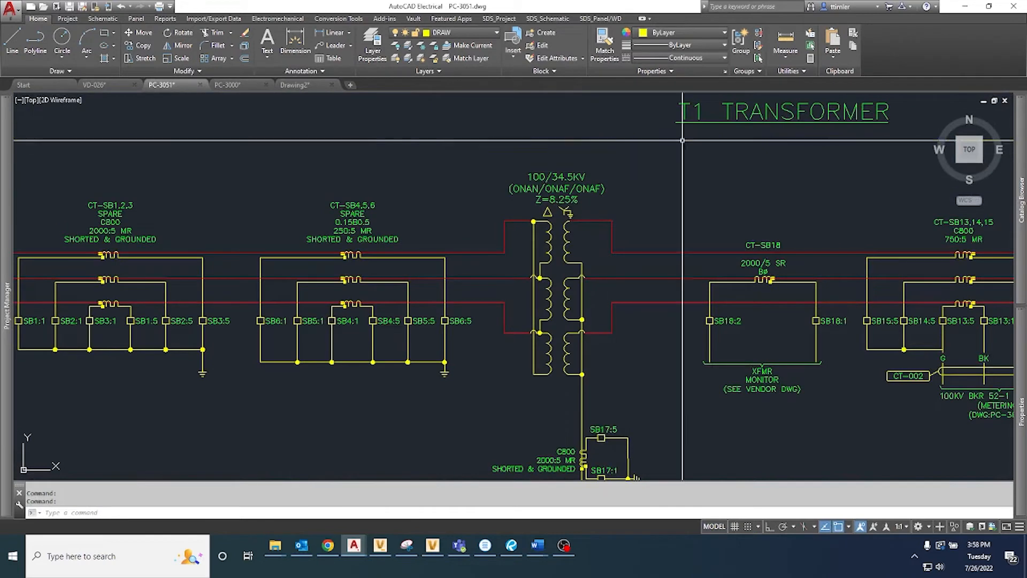
click(737, 116)
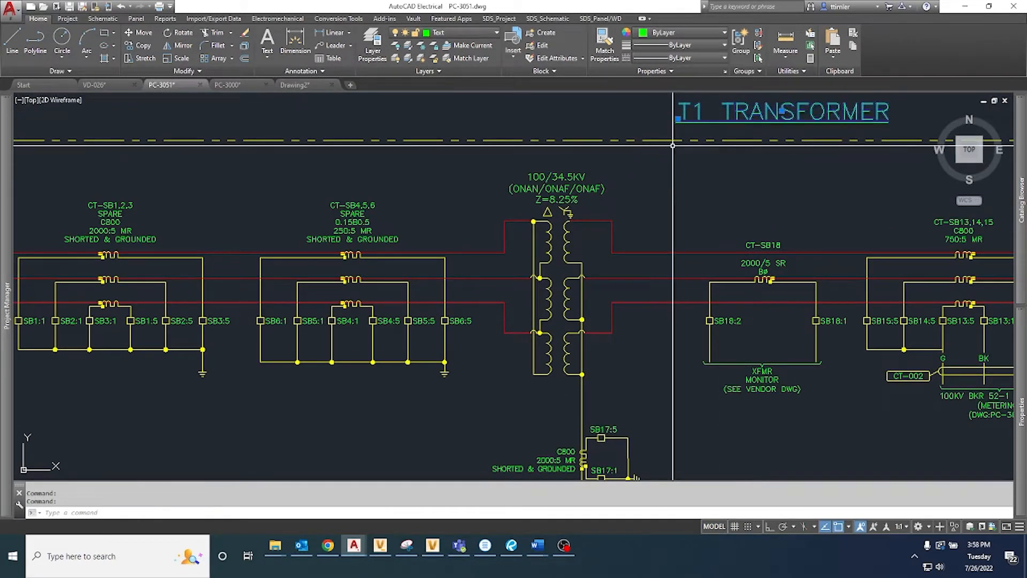
key(ctrl+c)
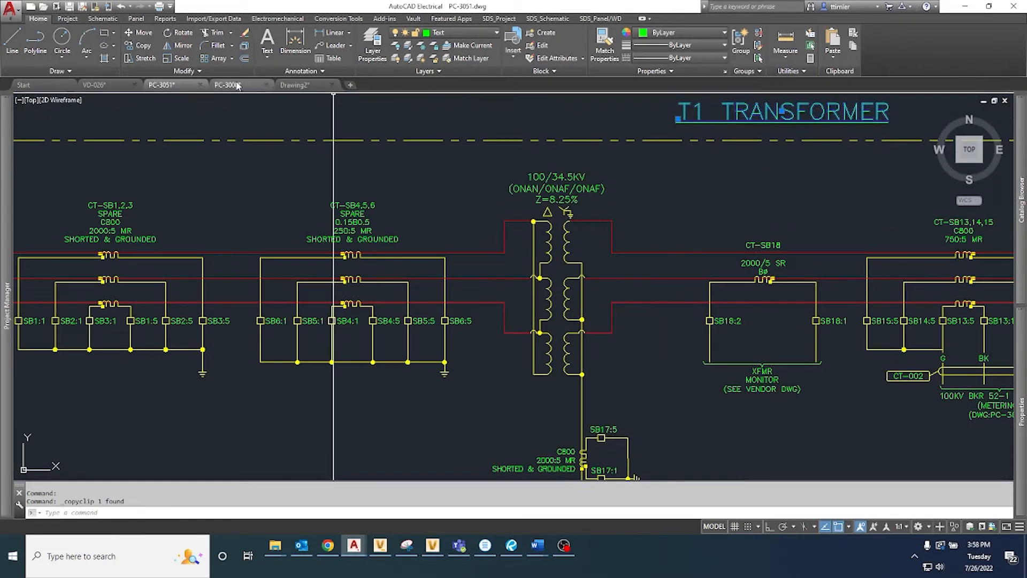
click(284, 86)
key(ctrl+v)
click(677, 220)
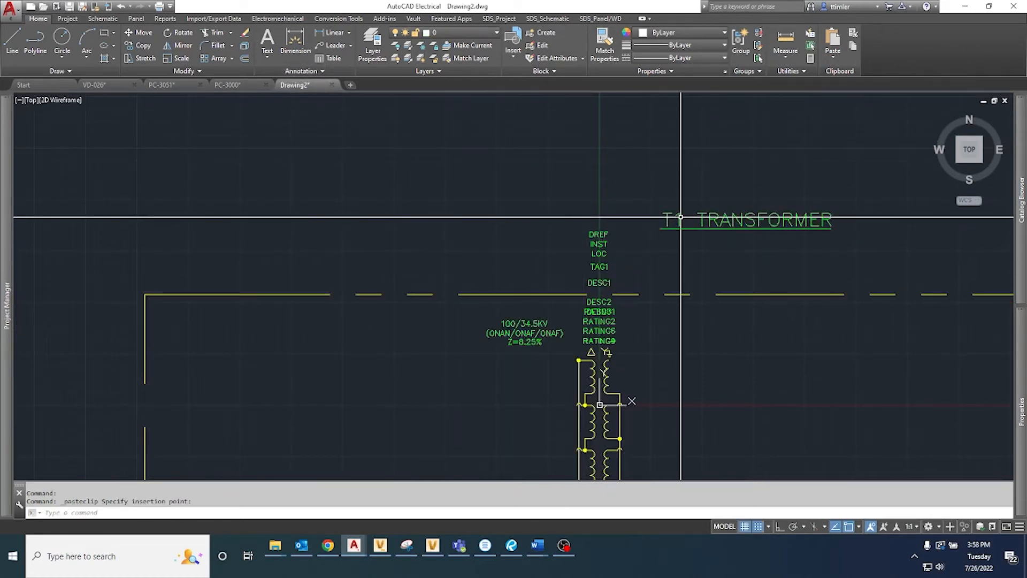
Match the properties of DESC1 and TAG1 to the T1 TRANSFORMER text and delete the pasted text
click(604, 44)
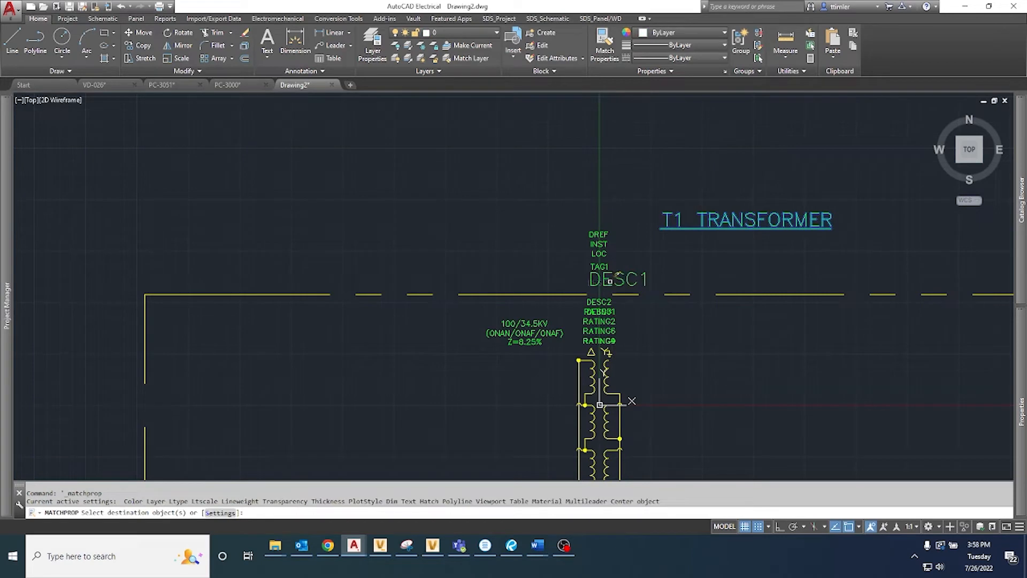
right_click(645, 265)
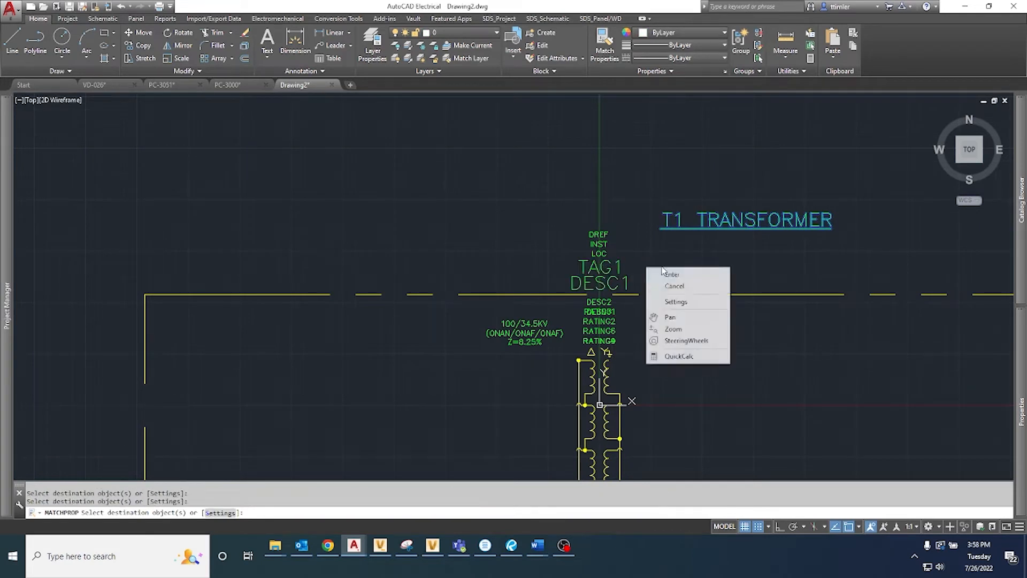
click(671, 271)
click(706, 249)
click(672, 197)
key(Delete)
Move DREF, INST, LOC and TAG1 straight up to clear the enlarged DESC1, with grid snap off and ortho on
scroll(612, 251, up, 2)
click(649, 269)
click(630, 280)
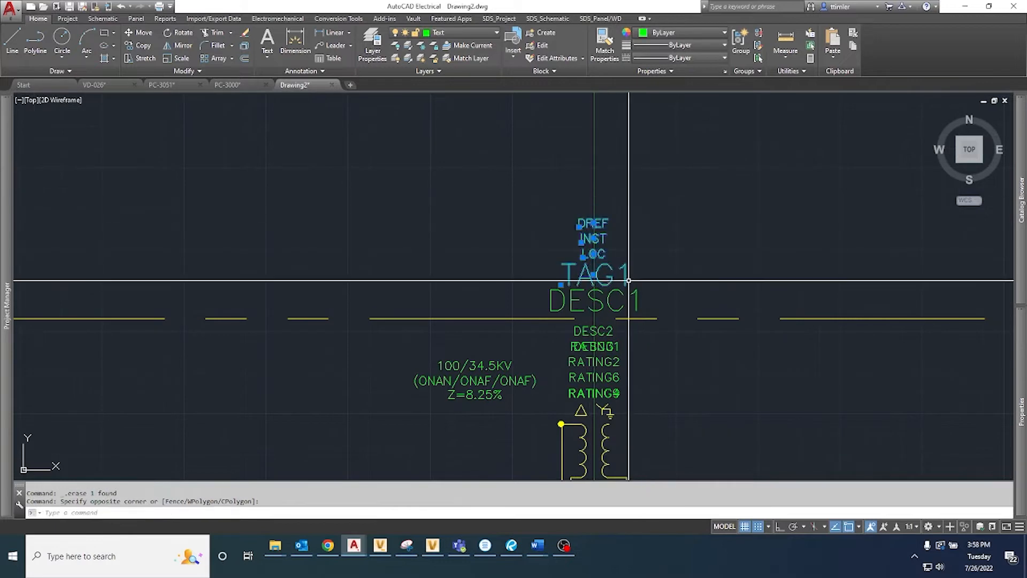
text(m)
key(Return)
click(663, 274)
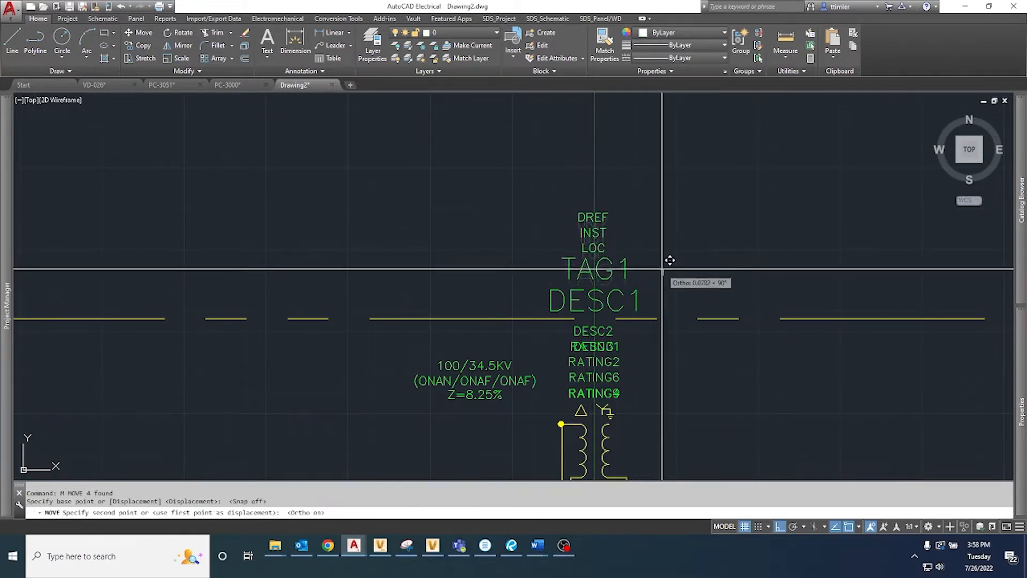
click(666, 267)
Move DREF, INST and LOC straight up to clear the enlarged TAG1
click(588, 199)
key(space)
click(650, 231)
click(649, 220)
scroll(643, 294, up, 2)
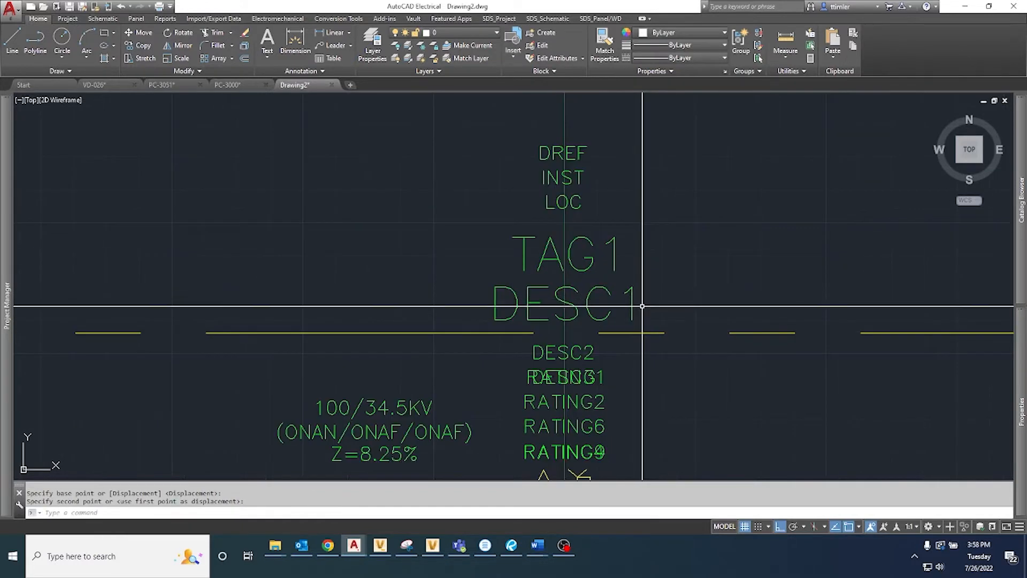
key(F9)
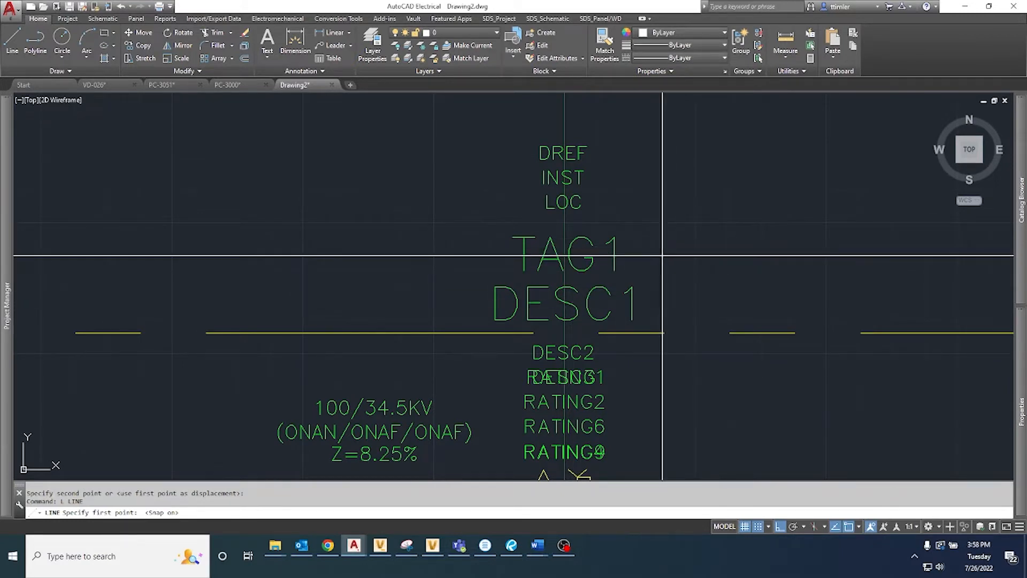
scroll(664, 256, down, 3)
key(Escape)
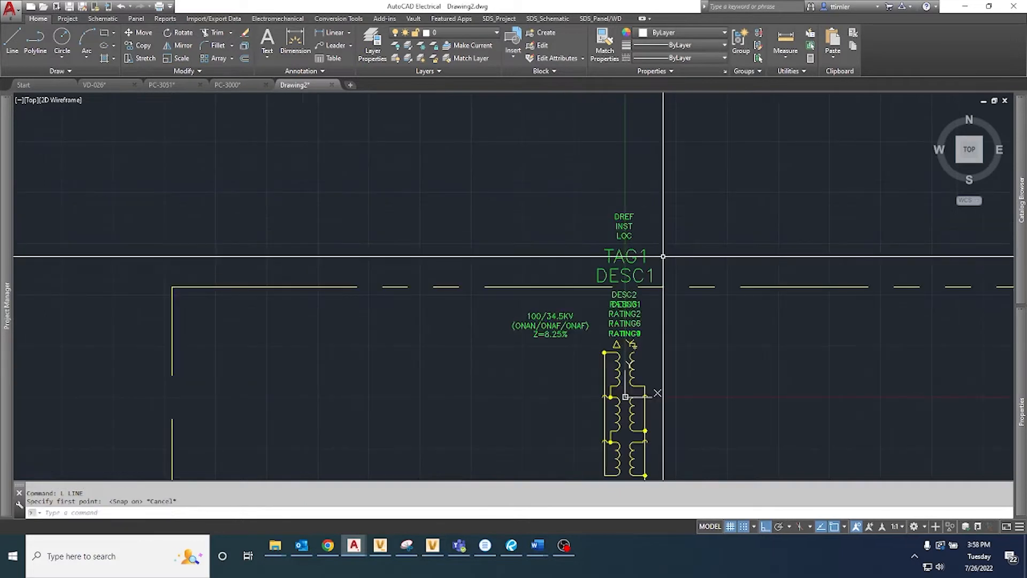
key(Return)
scroll(661, 255, up, 4)
click(653, 254)
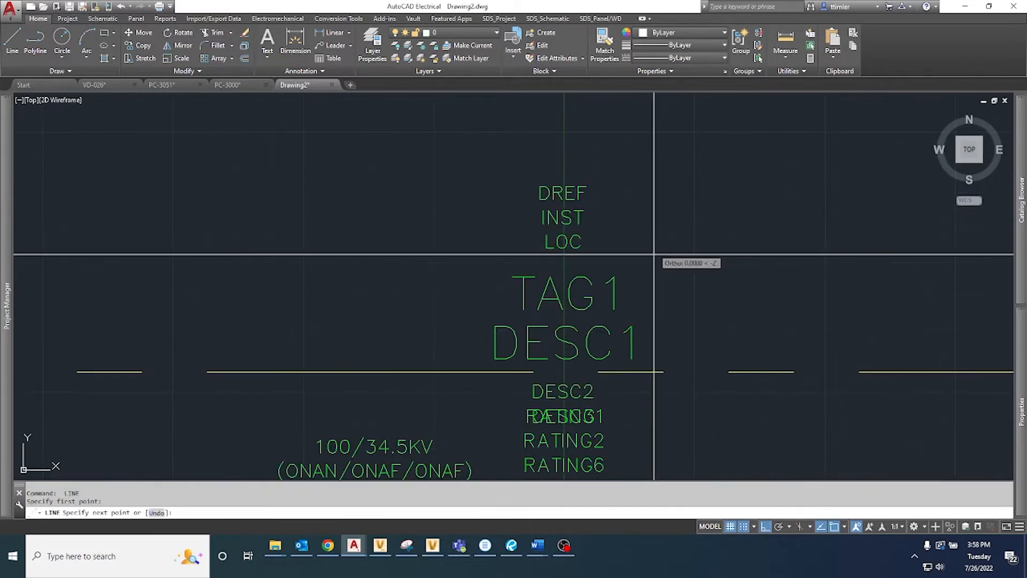
key(Escape)
Reposition the DREF, INST and LOC attributes vertically above TAG1 with grid snap on
click(663, 267)
click(541, 183)
text(m)
key(Return)
click(679, 240)
Delete the 100/34.5KV (ONAN/ONAF/ONAF) Z=8.25% reference text beside the attribute stack
scroll(684, 257, down, 6)
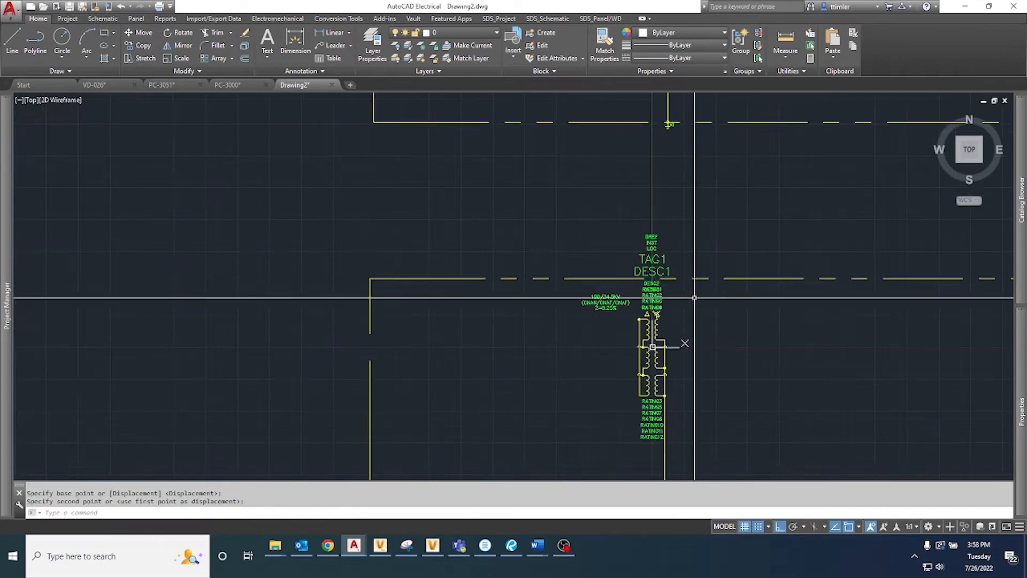
scroll(694, 283, up, 2)
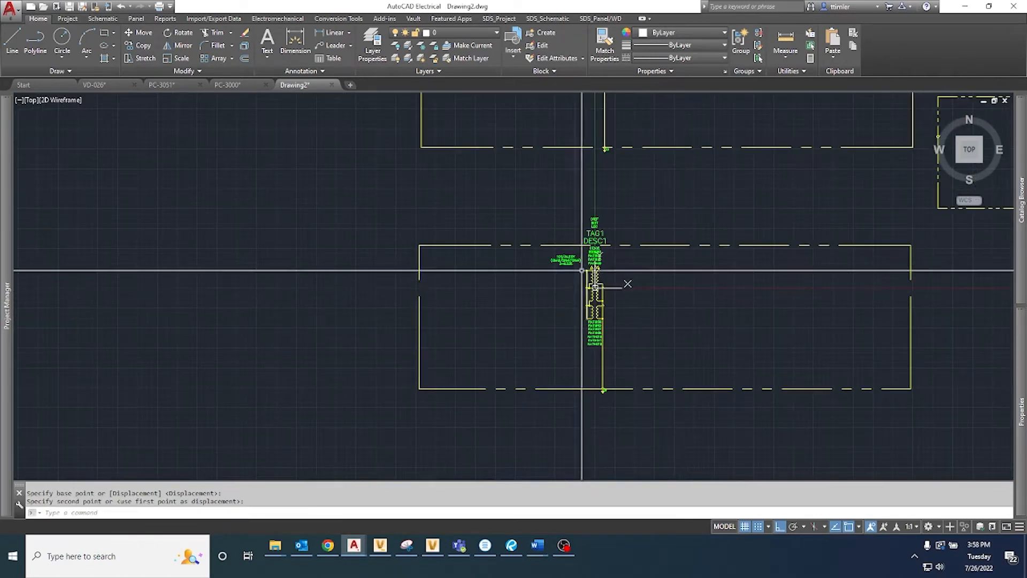
key(Delete)
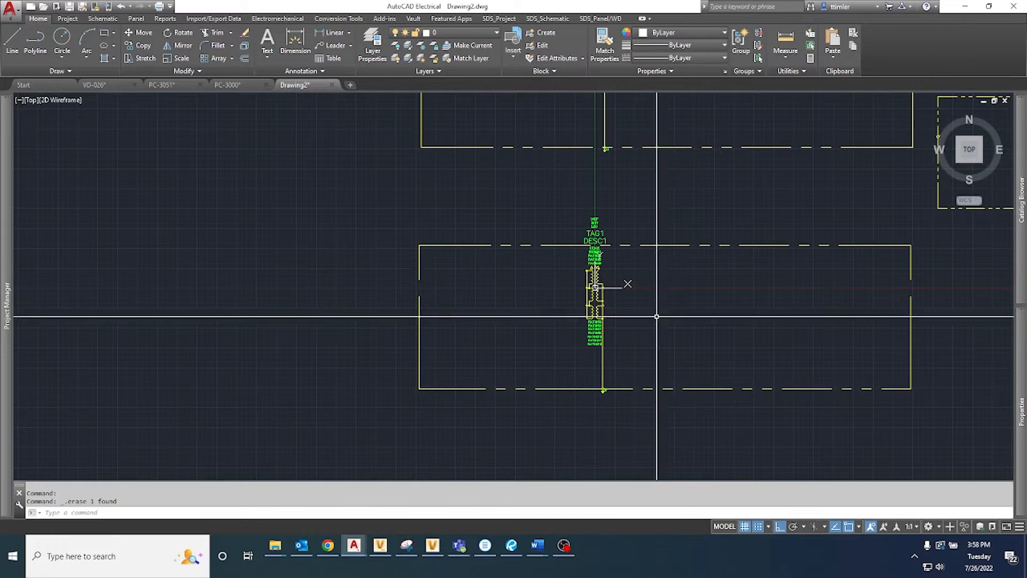
Shorten the vertical line beside the wye windings so it ends at the centre of the lowest connection dot, with grid snap off
scroll(592, 313, up, 2)
click(607, 398)
click(563, 392)
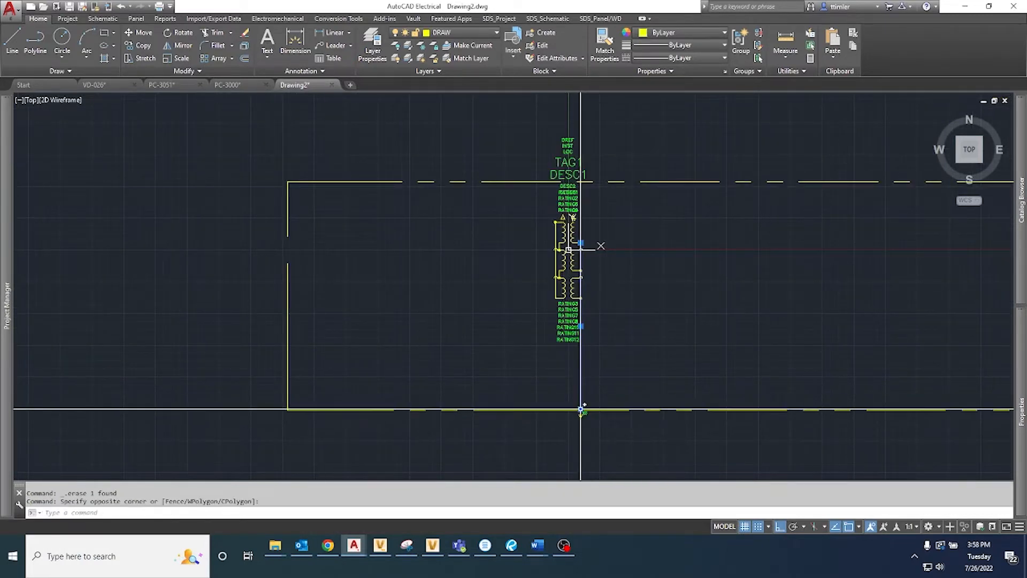
click(580, 410)
scroll(588, 292, up, 6)
scroll(572, 315, up, 6)
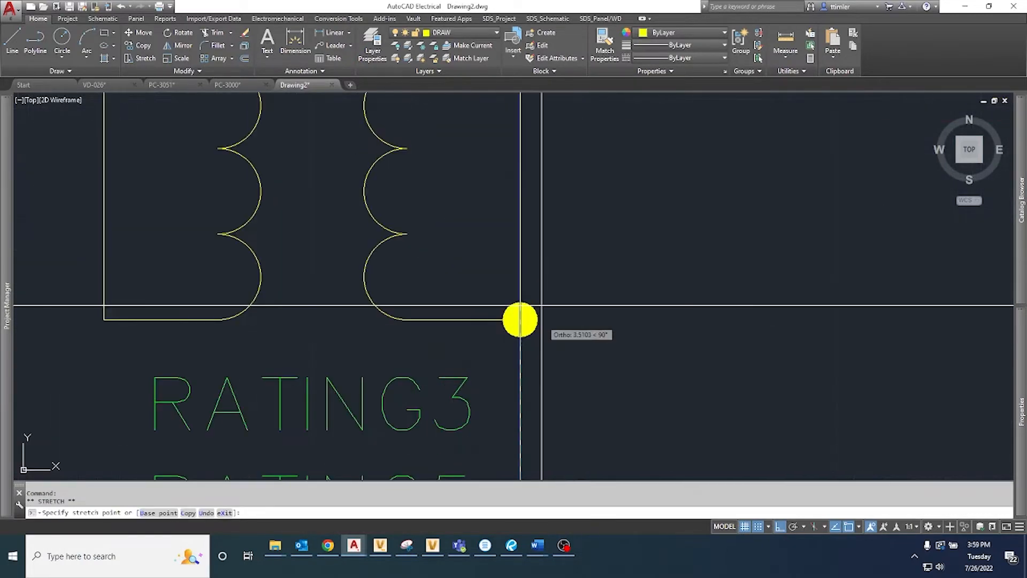
key(F9)
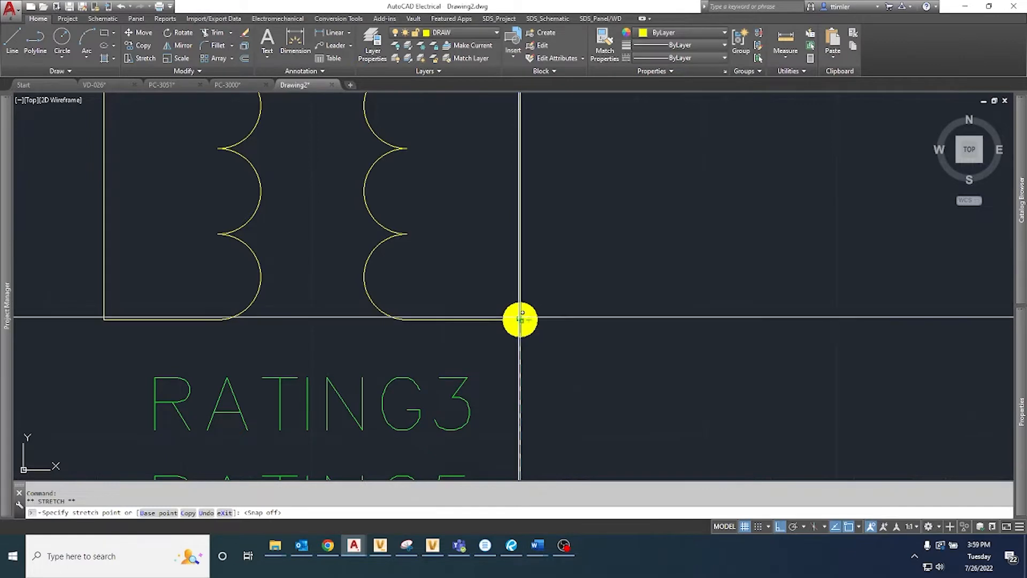
click(520, 320)
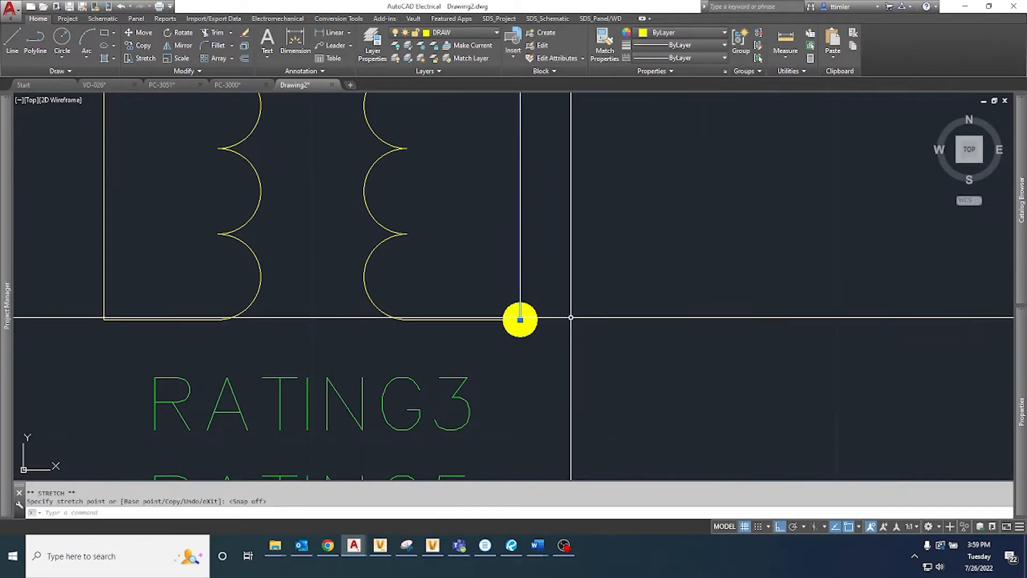
Move X4TERM02 and X1TERM02 from the reference terminal circle to the outer ends of the jump arcs beside the lowest delta and wye windings
scroll(571, 317, down, 10)
scroll(570, 317, up, 2)
scroll(741, 323, down, 4)
middle_drag(811, 323, 438, 355)
middle_drag(764, 290, 543, 419)
scroll(606, 203, up, 6)
scroll(595, 158, up, 4)
click(566, 213)
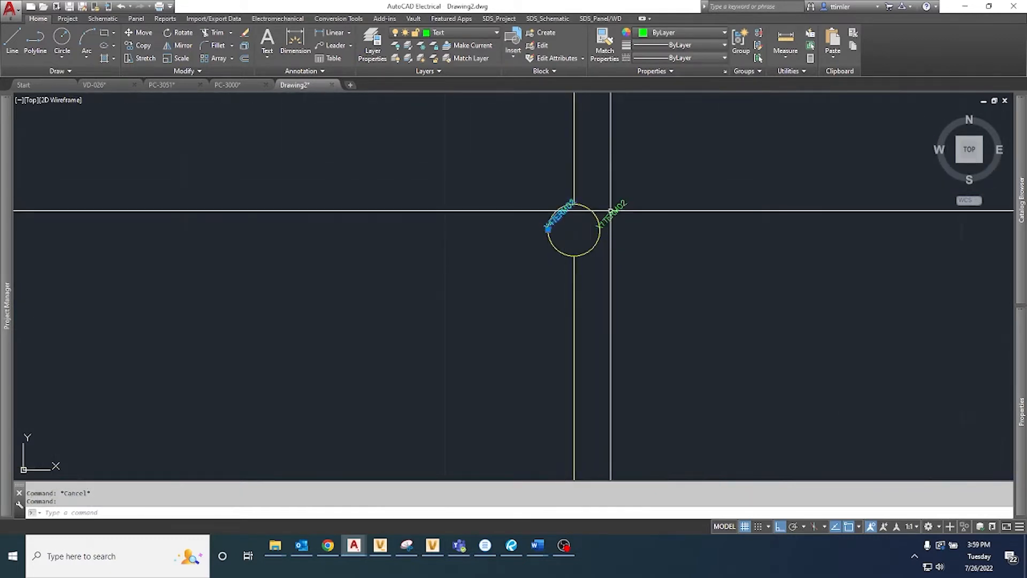
text(m)
key(Return)
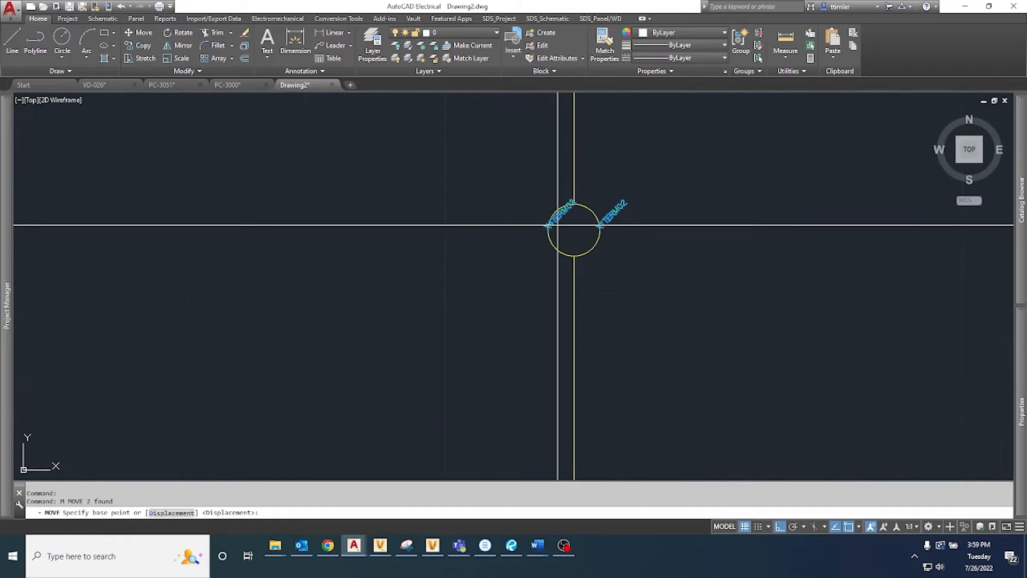
scroll(556, 219, down, 8)
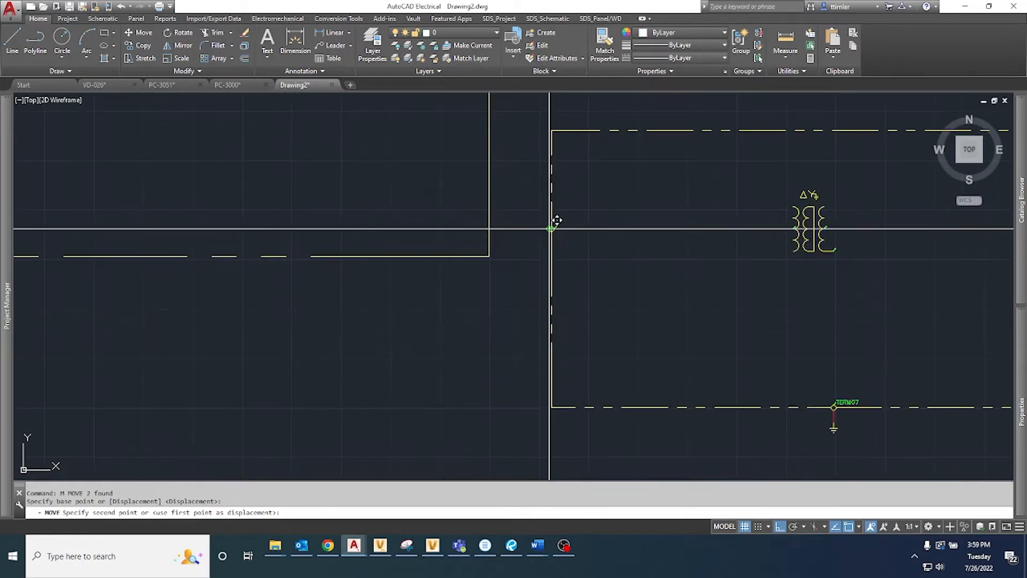
scroll(312, 372, up, 4)
scroll(312, 371, up, 4)
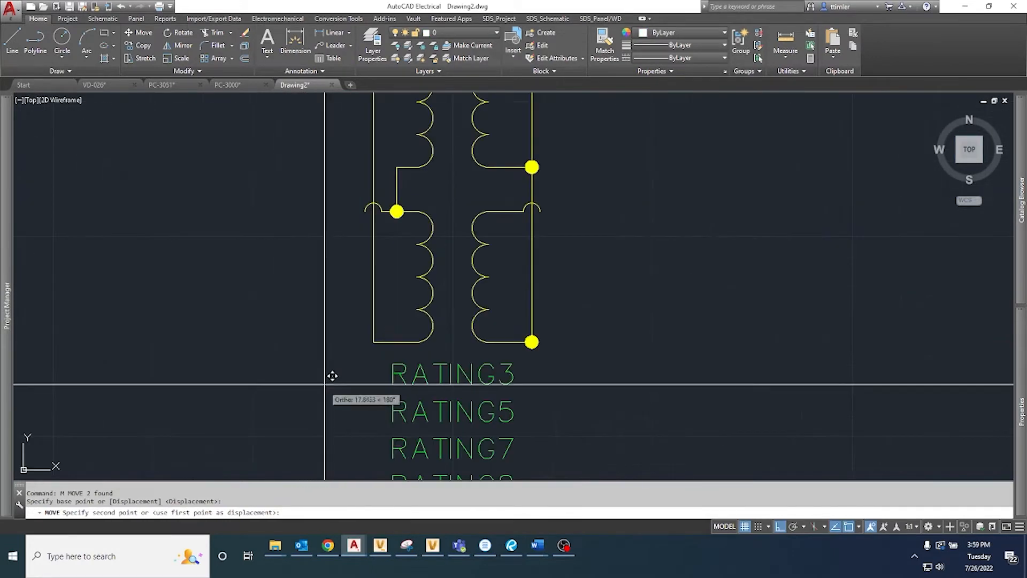
click(383, 204)
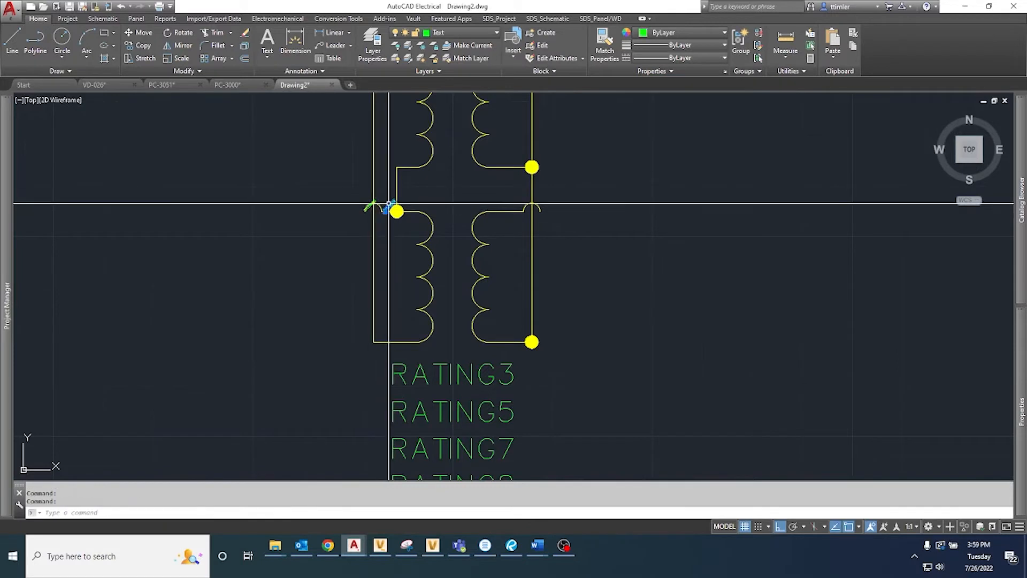
click(389, 205)
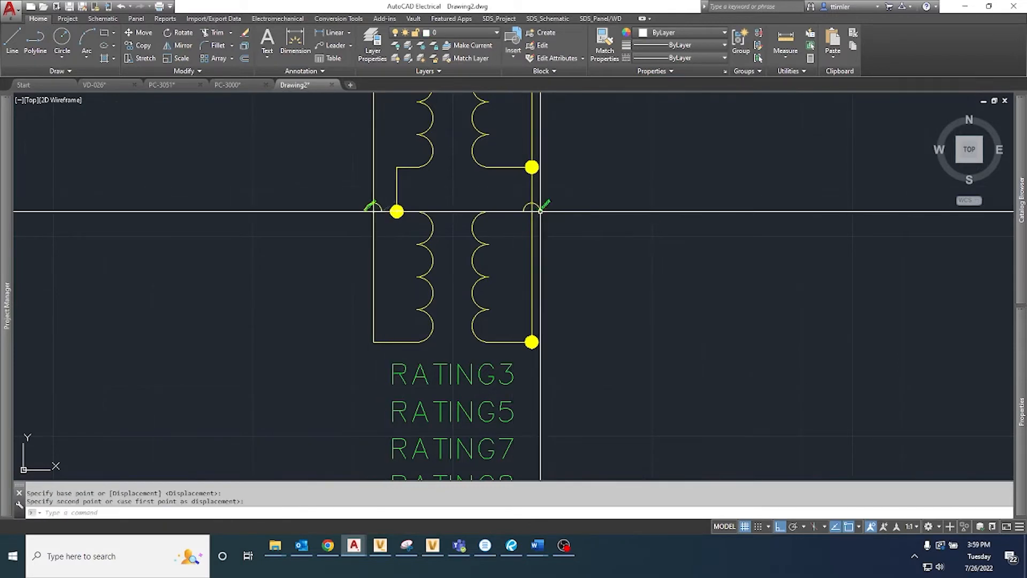
Change the tag of the attribute at the lowest delta-side jump arc to X4TERM01
scroll(360, 203, up, 8)
double_click(415, 227)
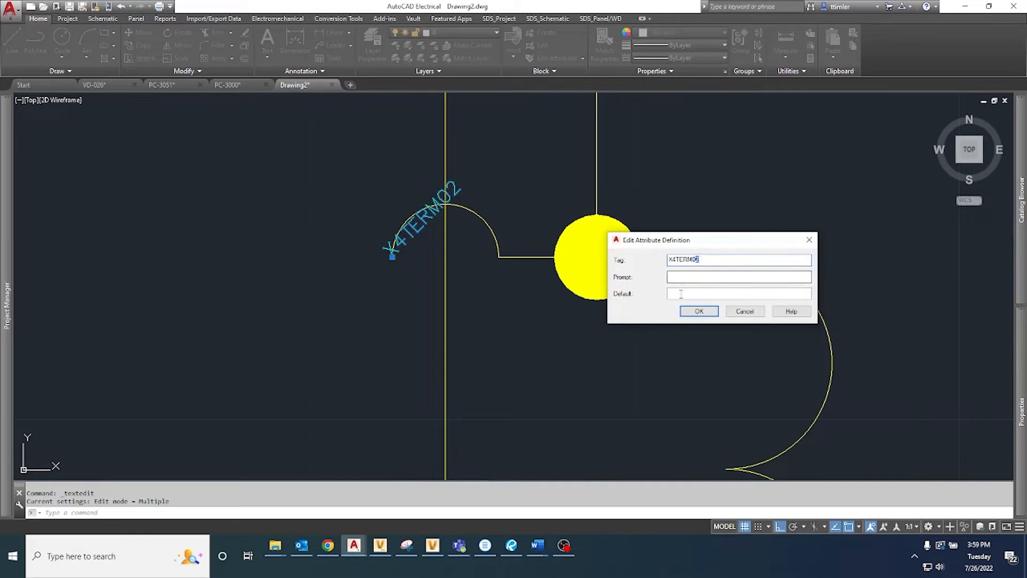
text(X4TERM01)
click(699, 311)
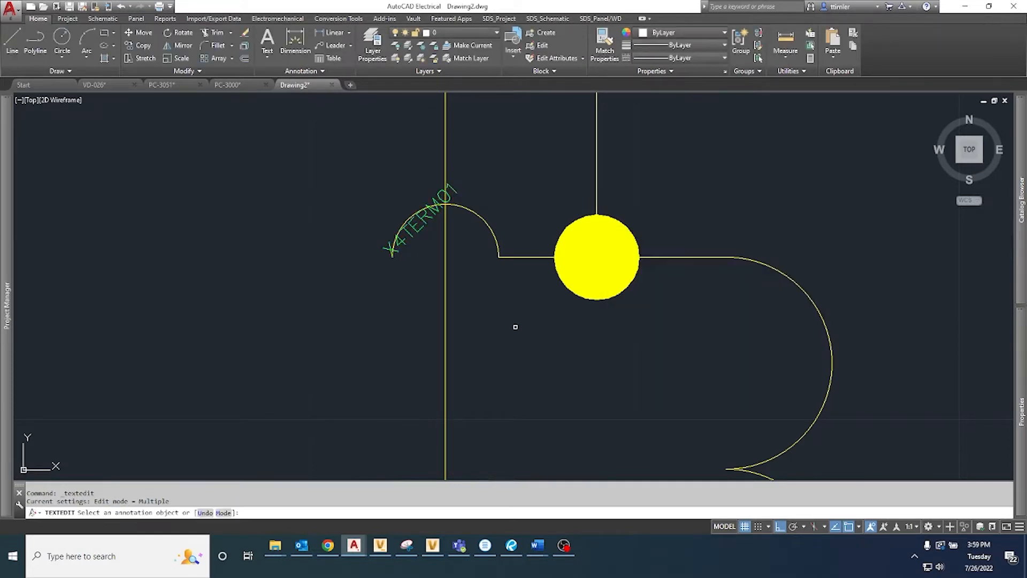
key(Escape)
Copy X4TERM01 straight up to the middle jump arc and to the top connection dot on the delta side
scroll(452, 213, down, 4)
middle_drag(452, 212, 425, 309)
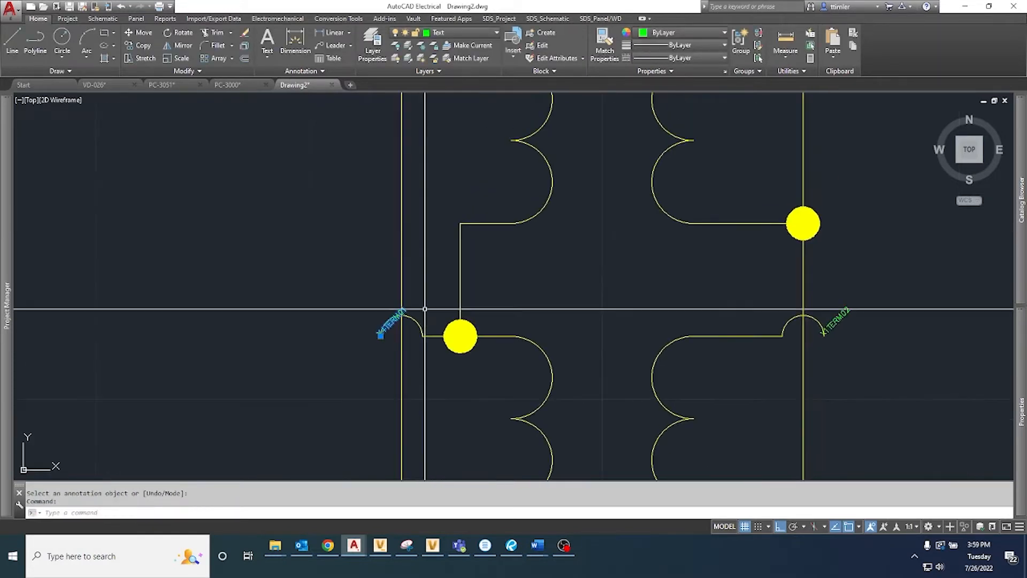
click(381, 336)
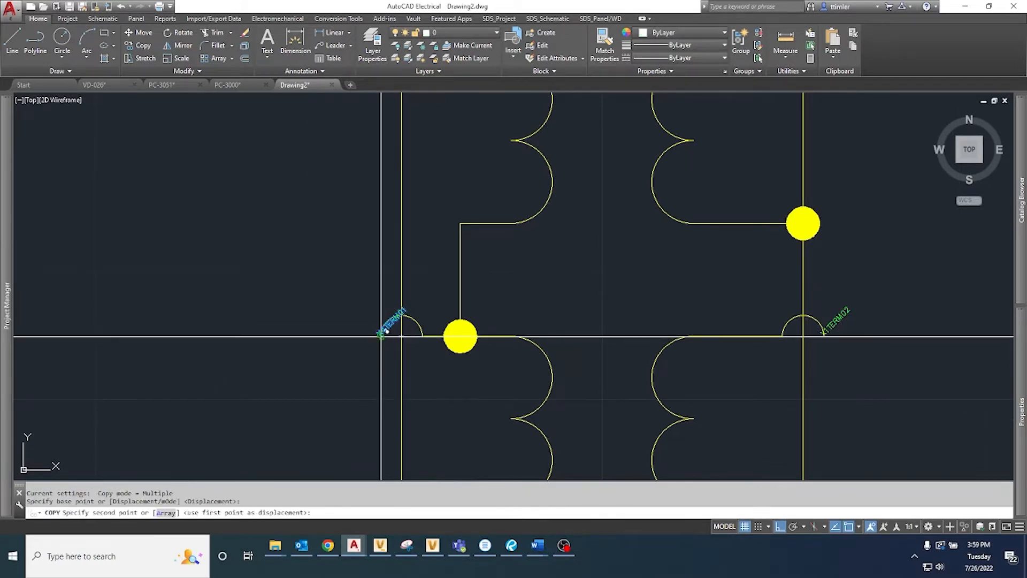
scroll(393, 266, down, 4)
middle_drag(392, 248, 386, 344)
scroll(386, 271, up, 4)
click(390, 187)
scroll(401, 214, down, 4)
middle_drag(400, 215, 400, 386)
scroll(394, 216, up, 8)
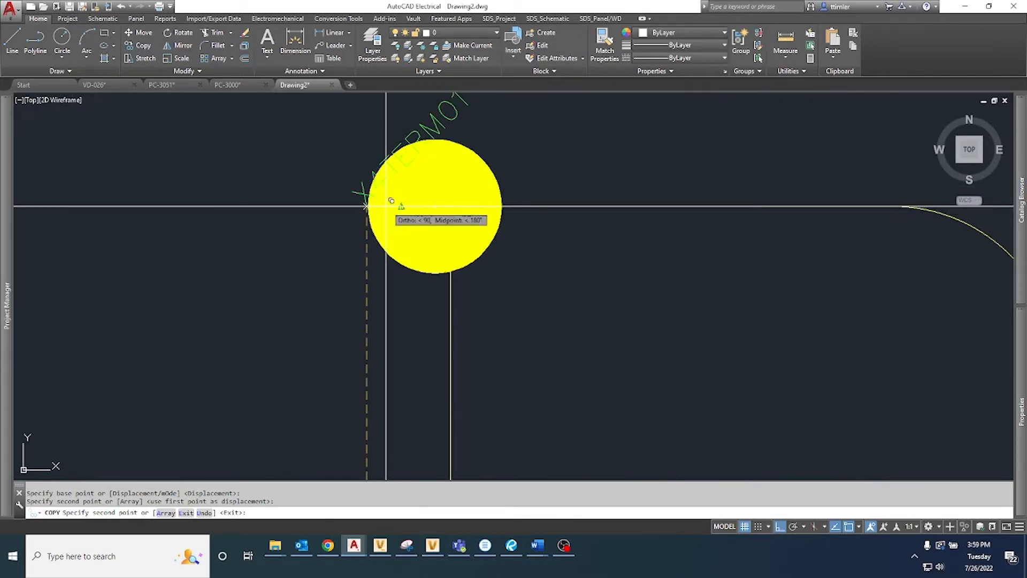
key(Escape)
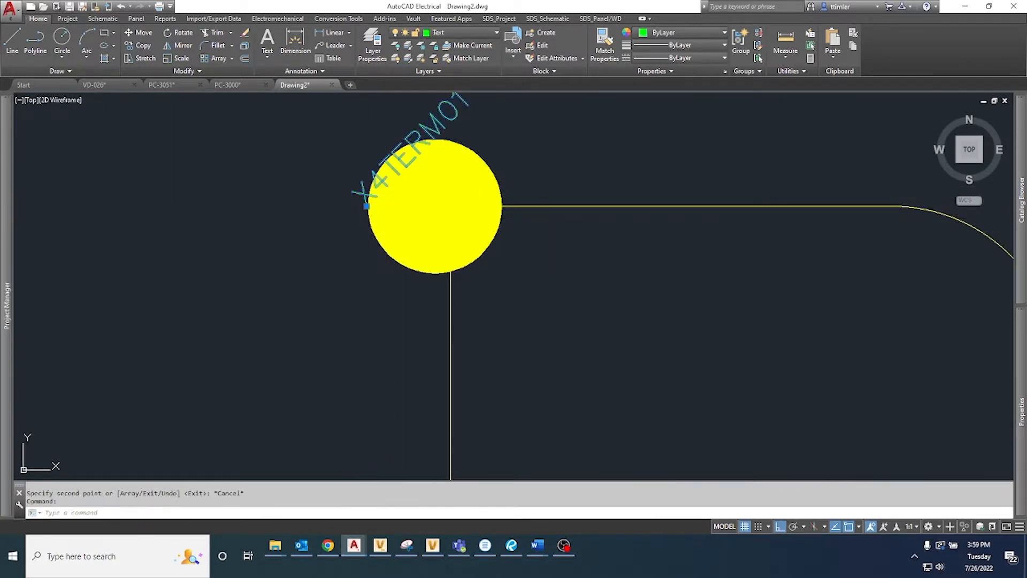
Retag the top delta-side attribute copy as X4TERM03 and the copy at the middle jump arc as X4TERM02
double_click(366, 194)
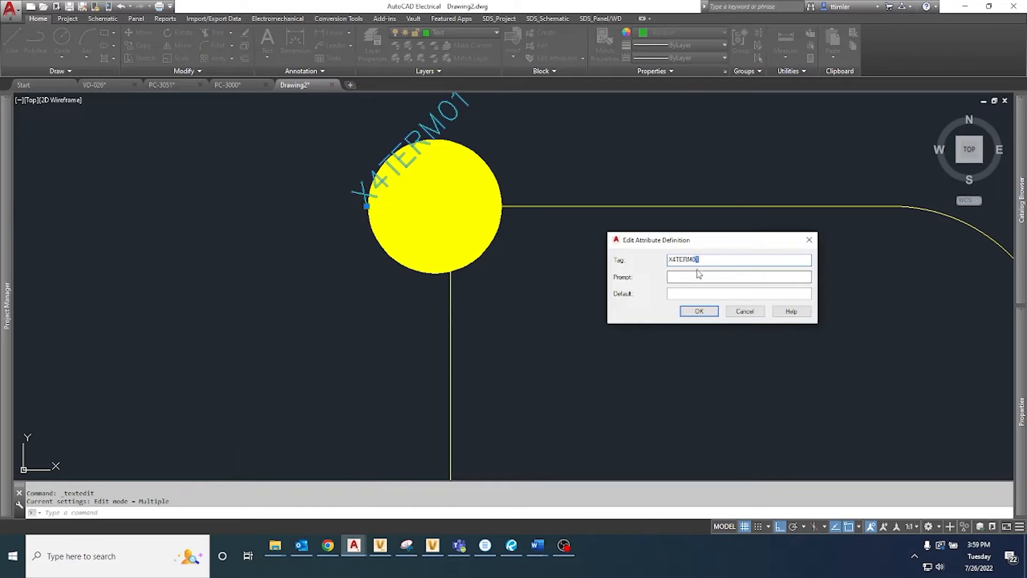
click(689, 314)
scroll(593, 271, down, 8)
middle_drag(576, 388, 568, 246)
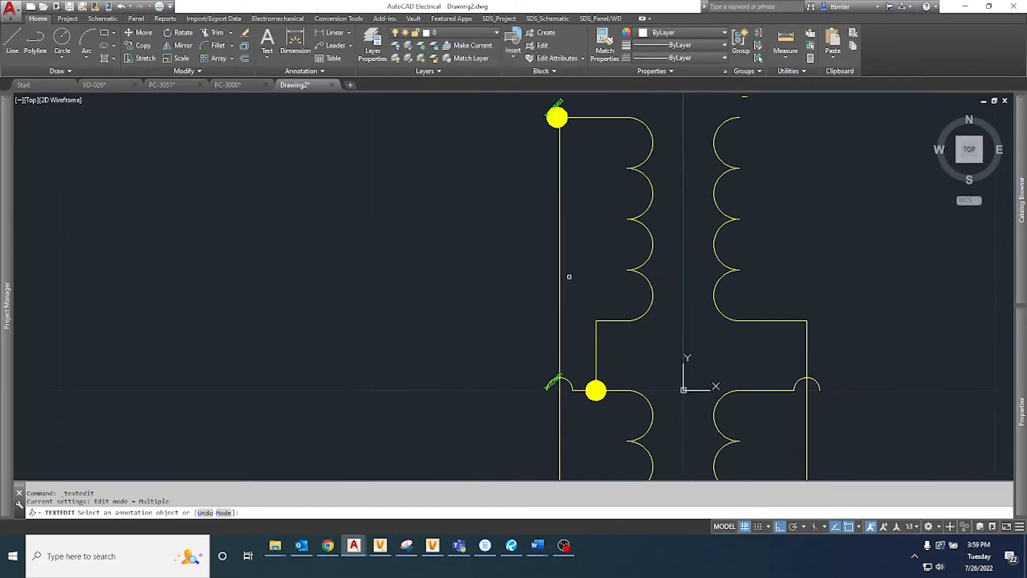
scroll(564, 375, up, 4)
click(558, 373)
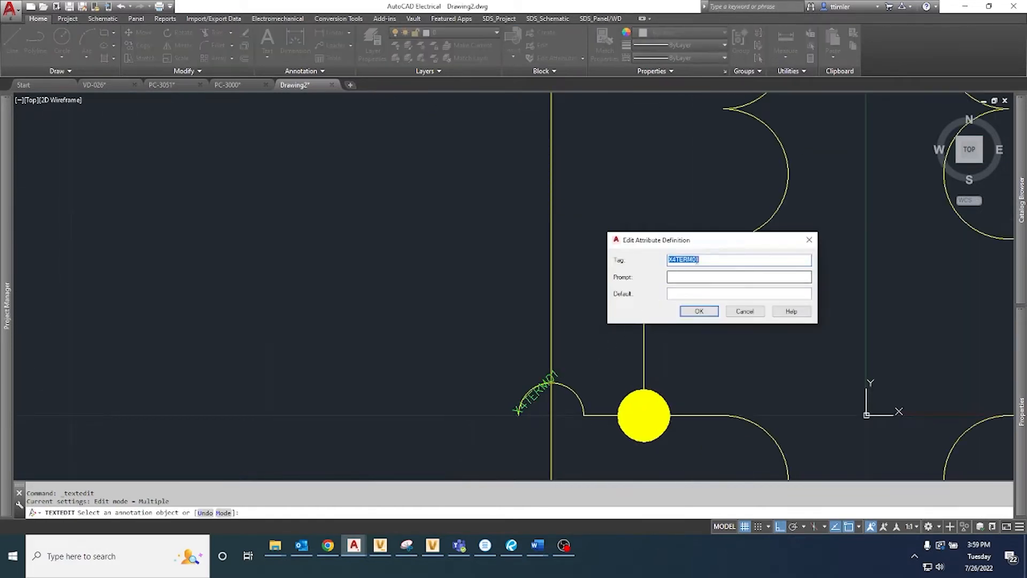
click(690, 313)
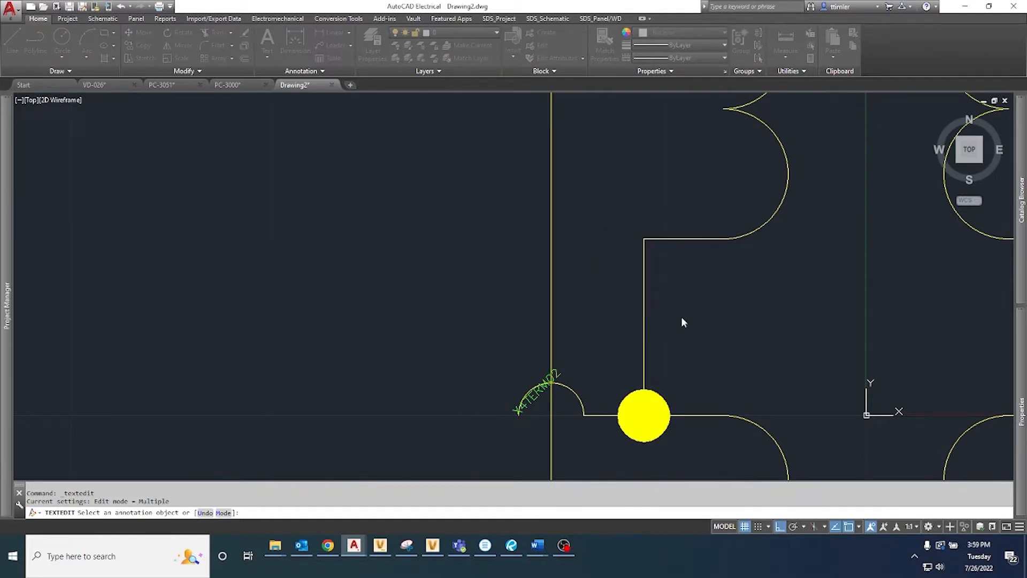
scroll(604, 334, down, 3)
right_click(667, 330)
click(690, 337)
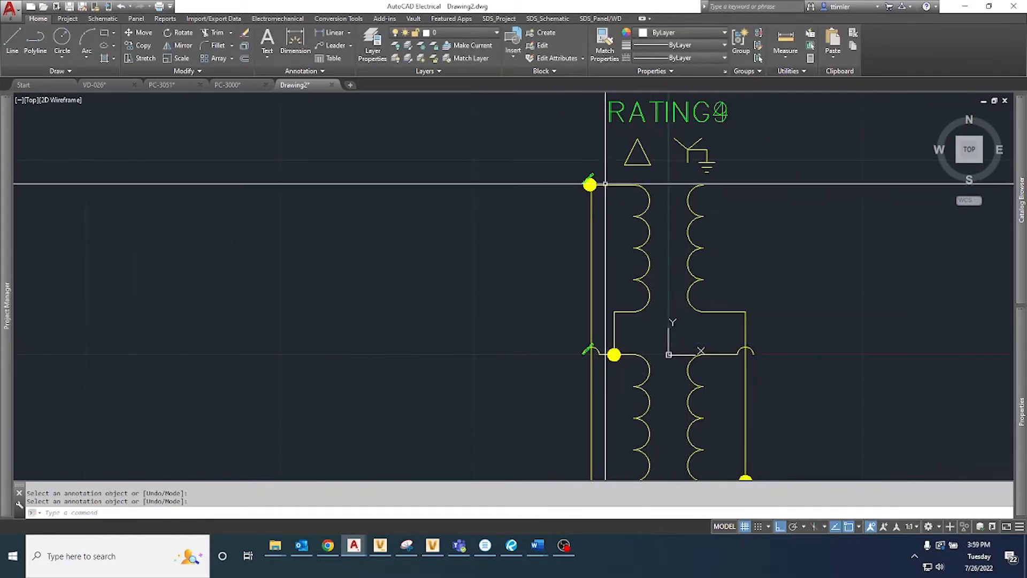
Change the tag of the attribute at the lowest wye-side jump arc to X1TERM04
scroll(653, 229, down, 4)
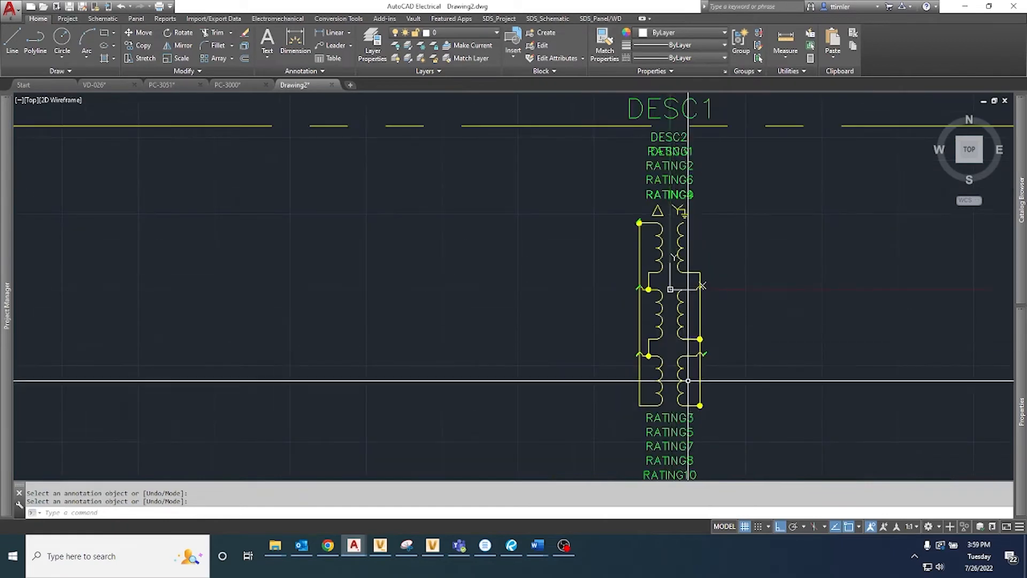
scroll(663, 374, up, 5)
double_click(753, 228)
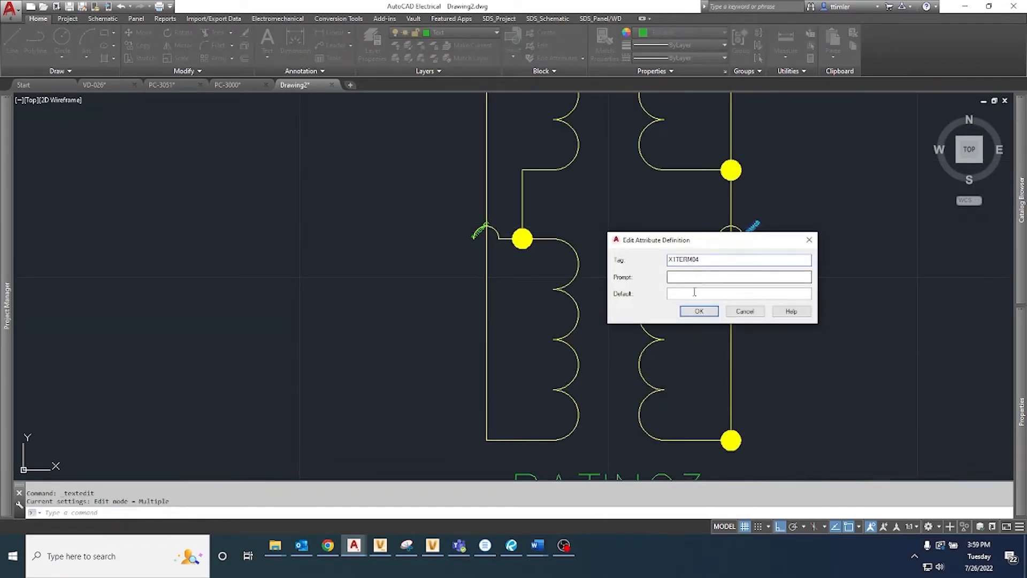
click(695, 312)
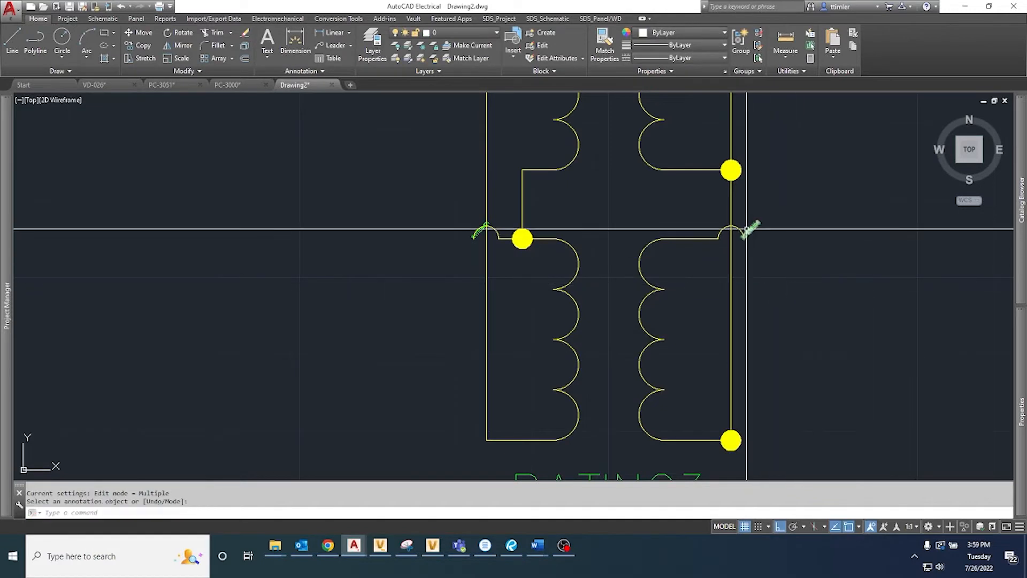
key(Return)
With grid snap on, copy X1TERM04 straight up to the middle jump arc and to the level of the top wye winding's open end
scroll(749, 229, up, 5)
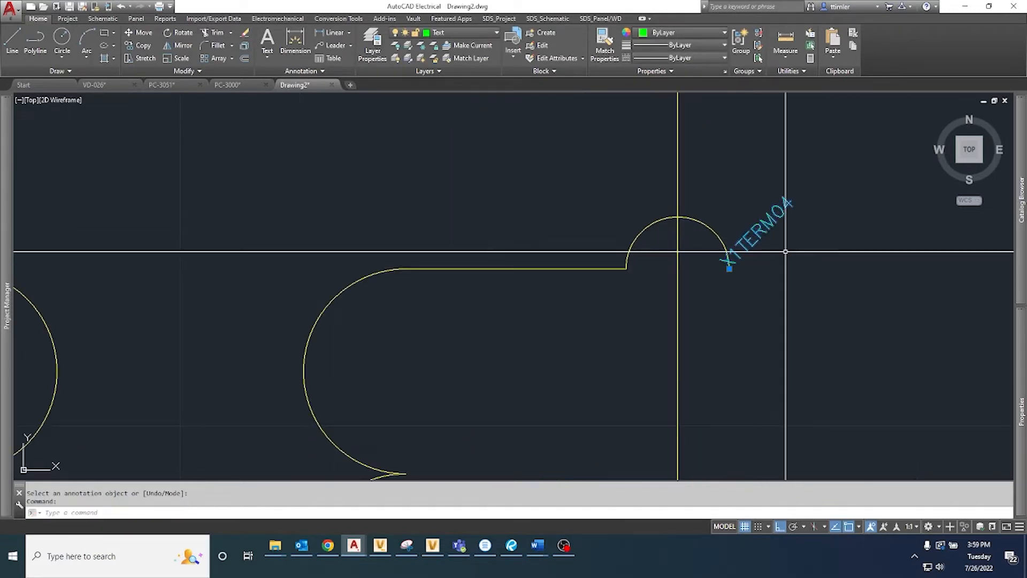
key(Return)
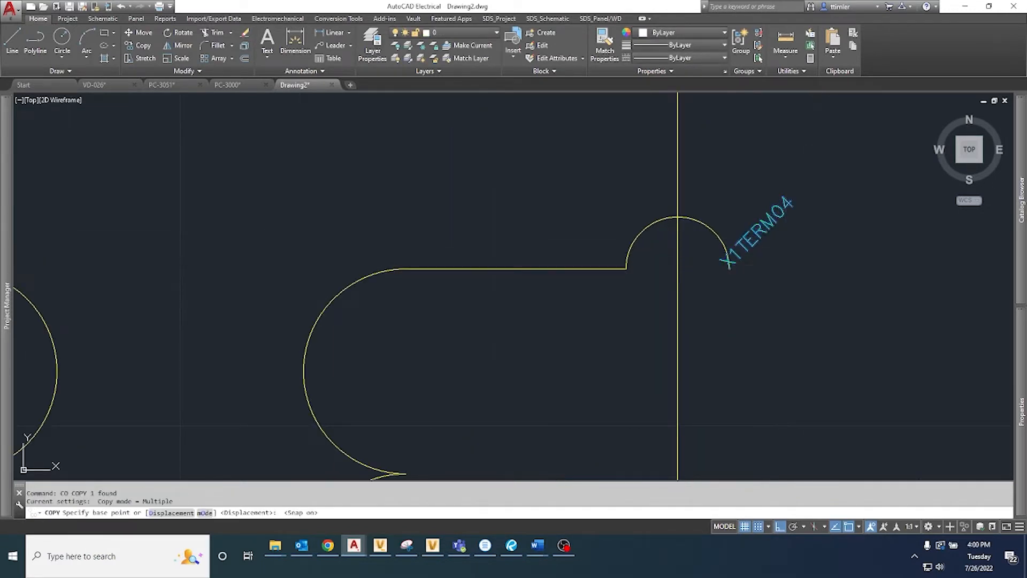
click(807, 268)
scroll(807, 265, down, 5)
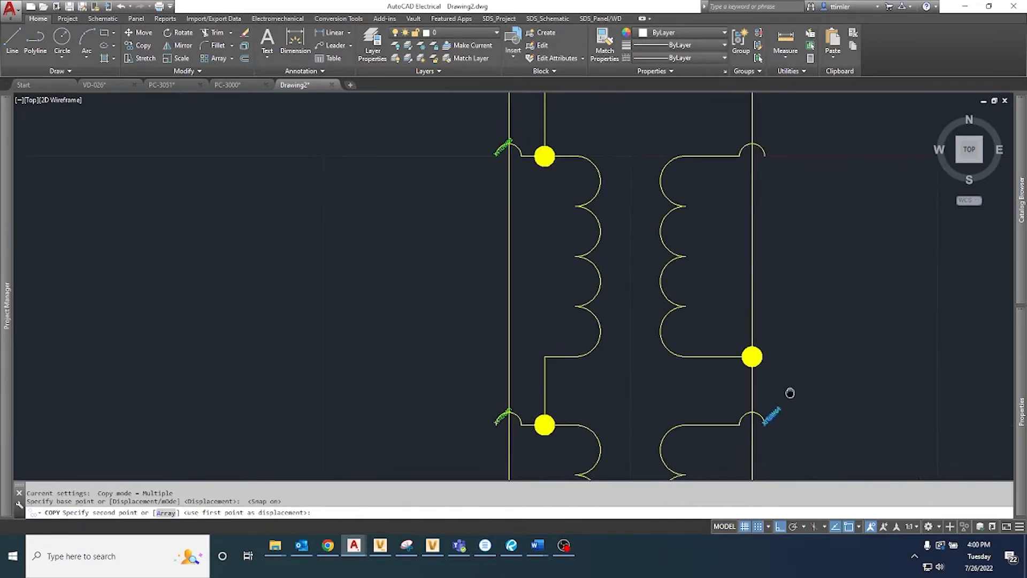
middle_drag(796, 212, 749, 451)
click(781, 179)
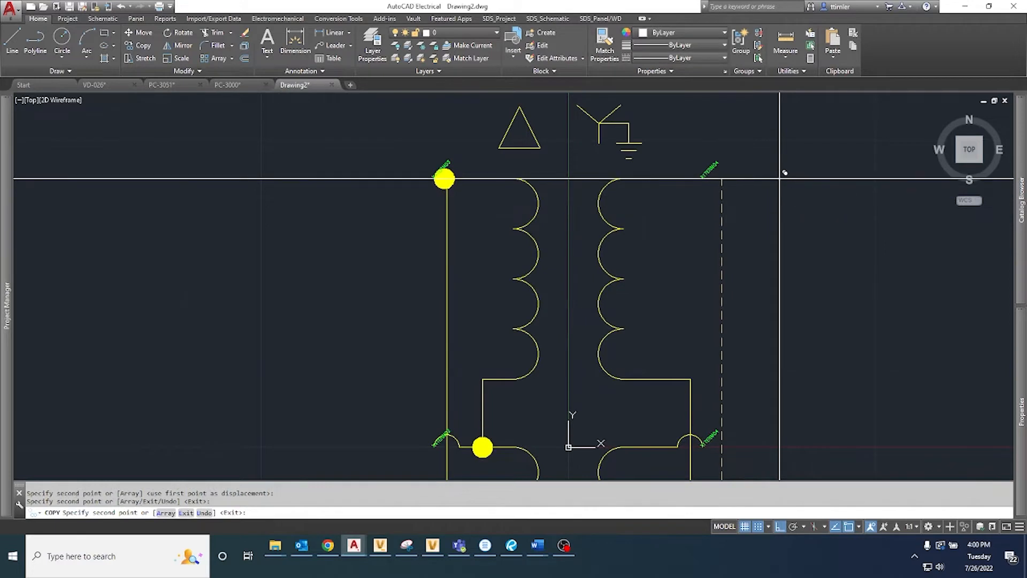
key(Return)
Retag the middle wye-side attribute copy as X1TERM05 and the top copy as X1TERM06
double_click(710, 437)
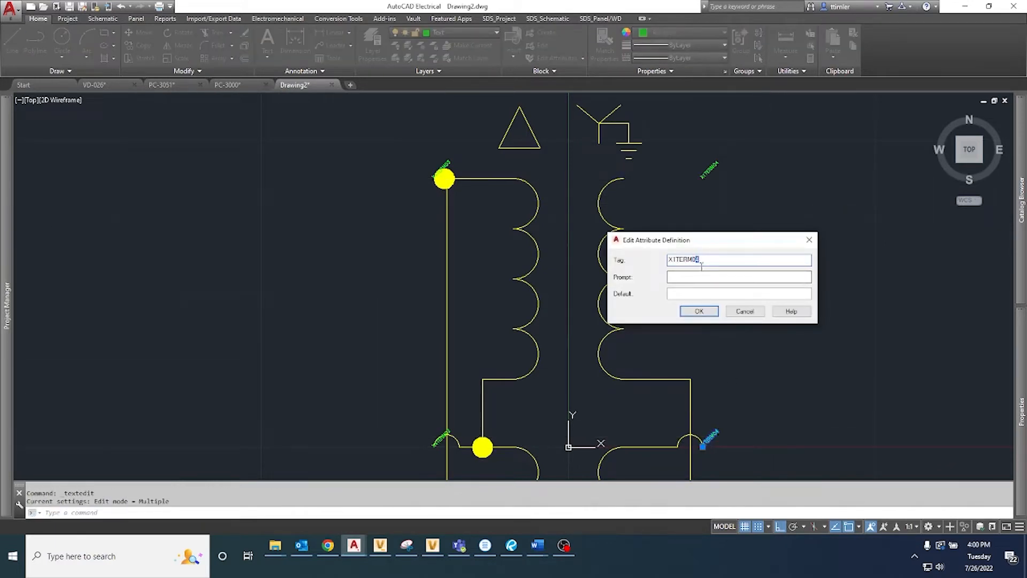
click(706, 312)
click(709, 169)
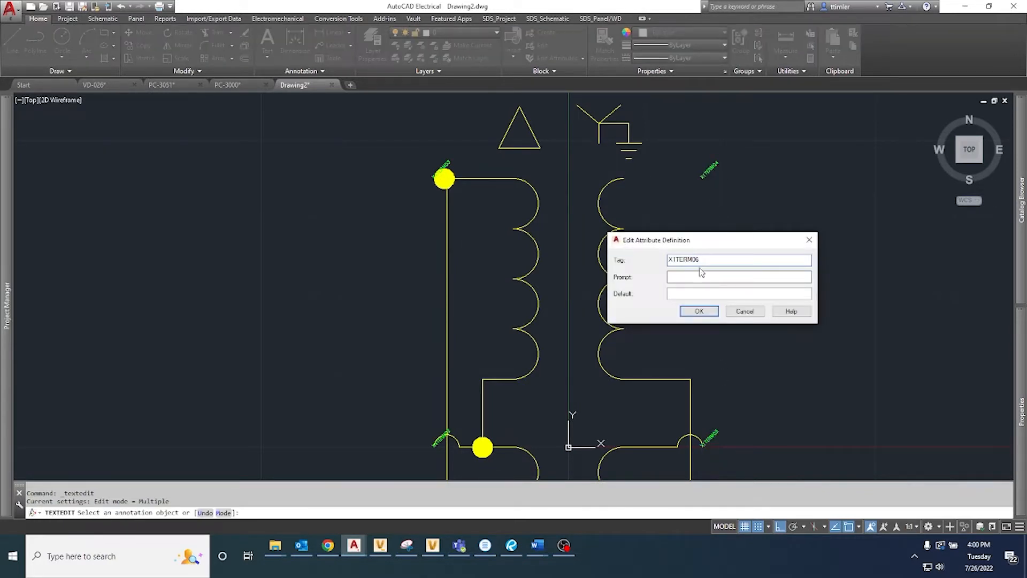
click(701, 311)
key(Return)
Move X1TERM06 horizontally 0.25 toward the open upper end of the top wye winding
click(724, 207)
click(695, 164)
text(m)
key(Return)
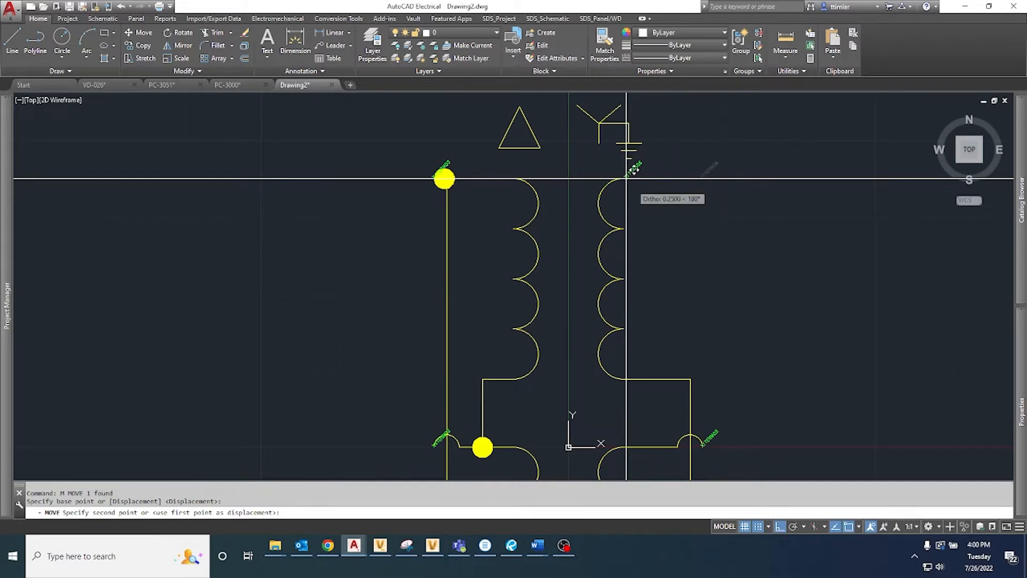
click(626, 180)
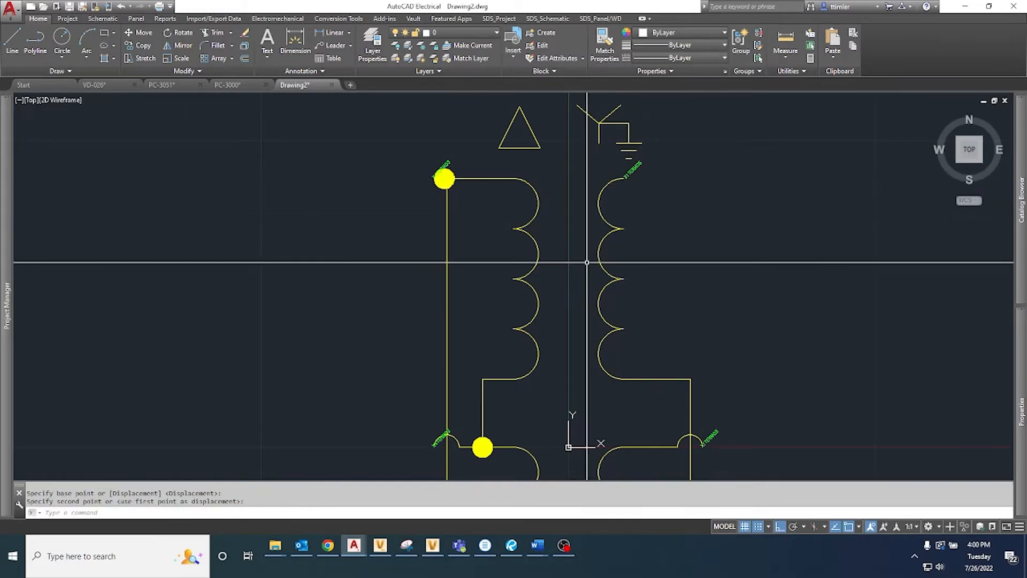
Copy the horizontal lead line at the top of the delta winding across to the top wye winding
click(486, 180)
text(co)
key(Return)
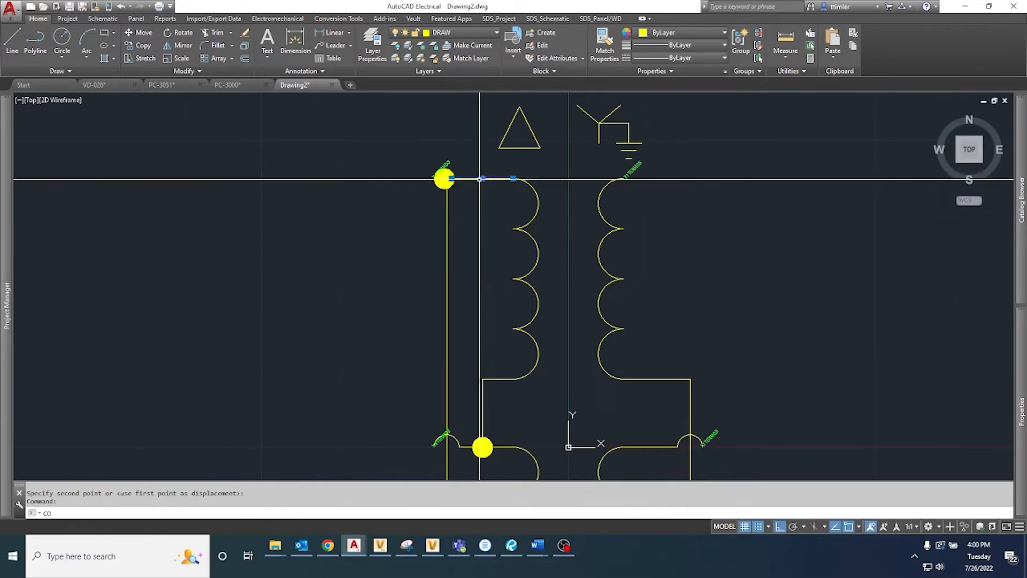
key(Escape)
Move the copied lead line, with grid snap off, so its inner end meets the upper end of the top wye winding arc
scroll(649, 180, up, 5)
click(652, 191)
click(641, 167)
text(m)
key(Return)
key(F9)
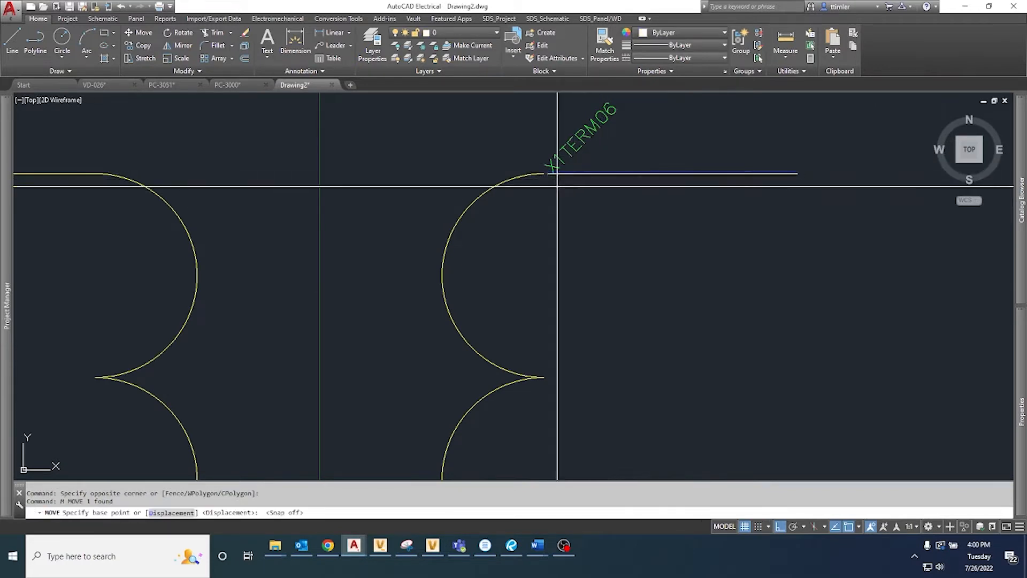
click(546, 172)
click(544, 173)
Shorten the copied lead line, with grid snap on, so its outer end stops at X1TERM06's insertion point
click(746, 184)
click(716, 156)
click(792, 173)
key(F9)
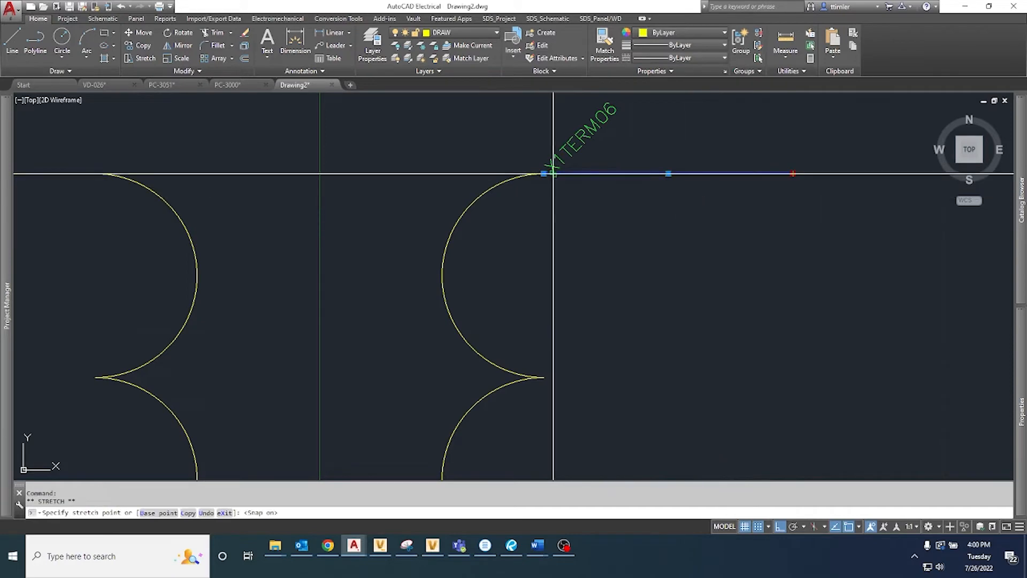
click(554, 173)
key(Escape)
Copy TERM07 and its X2TERM07 wire-connection attribute, with grid snap off, from the PC-3000 ground terminal to the new symbol's ground terminal circle
scroll(619, 293, down, 5)
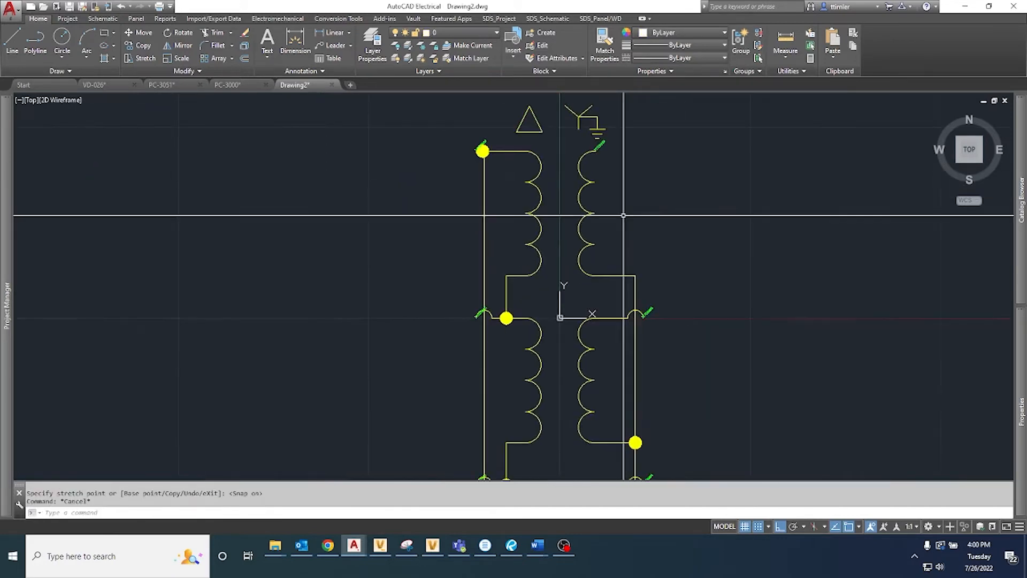
scroll(606, 261, down, 4)
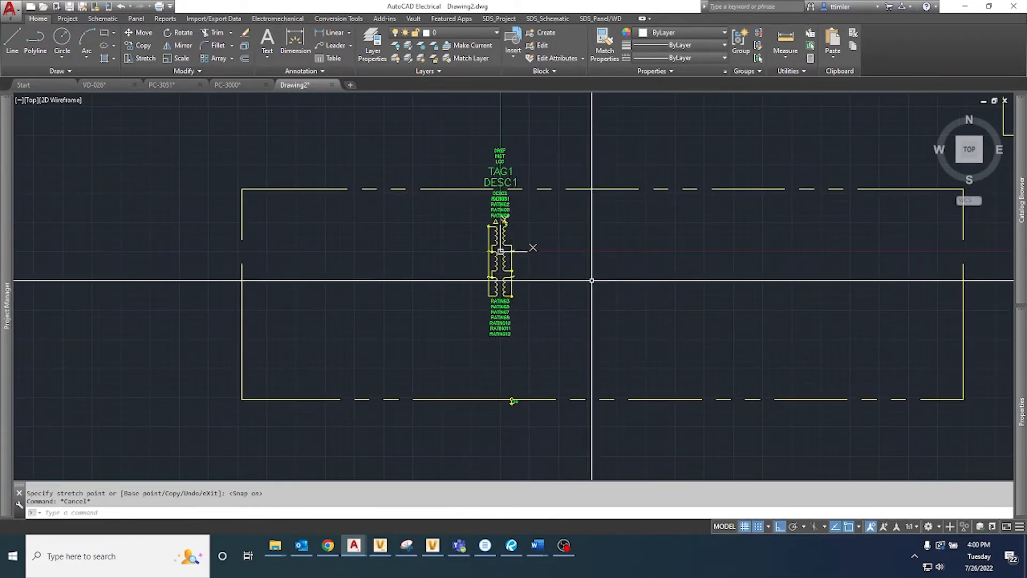
scroll(869, 351, down, 2)
mouse_move(870, 338)
middle_down()
mouse_move(810, 405)
mouse_move(777, 416)
middle_up()
middle_drag(901, 295, 856, 319)
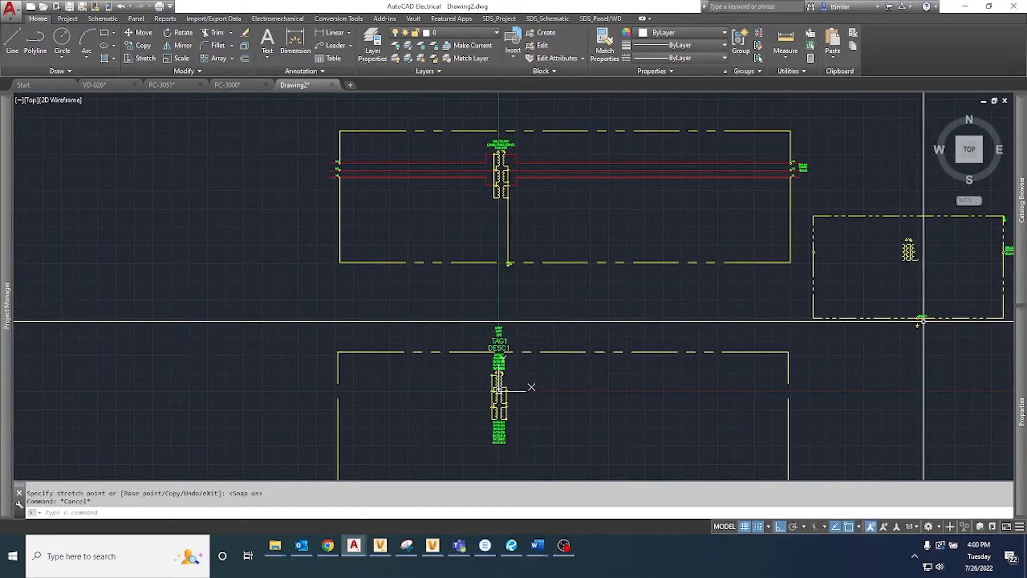
scroll(909, 318, up, 10)
click(904, 290)
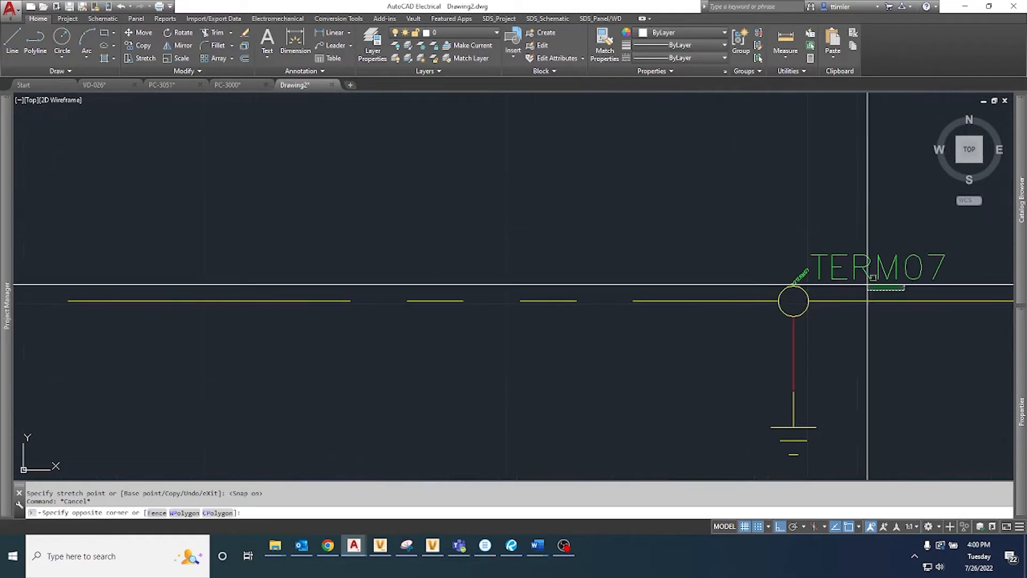
click(798, 275)
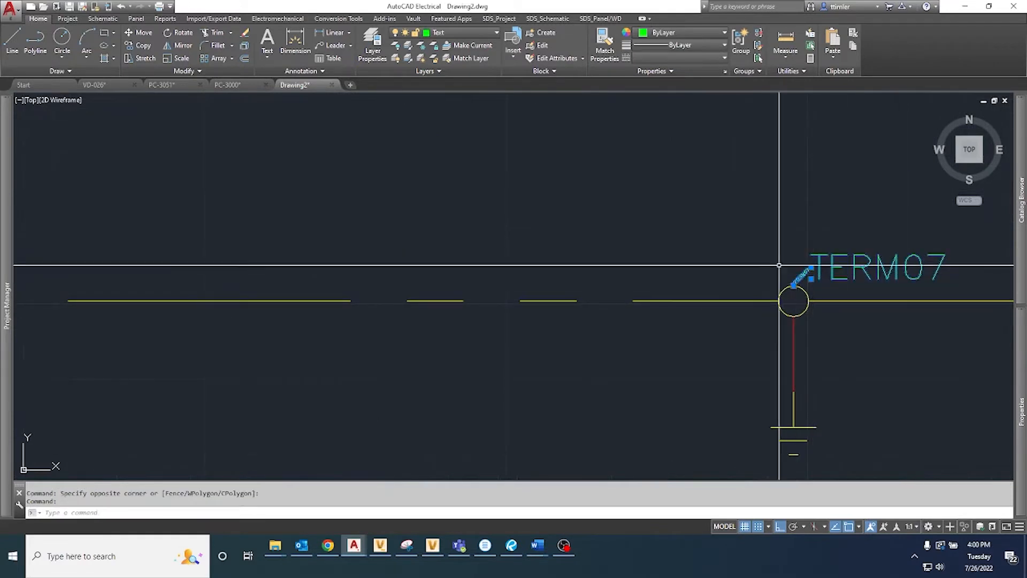
key(Return)
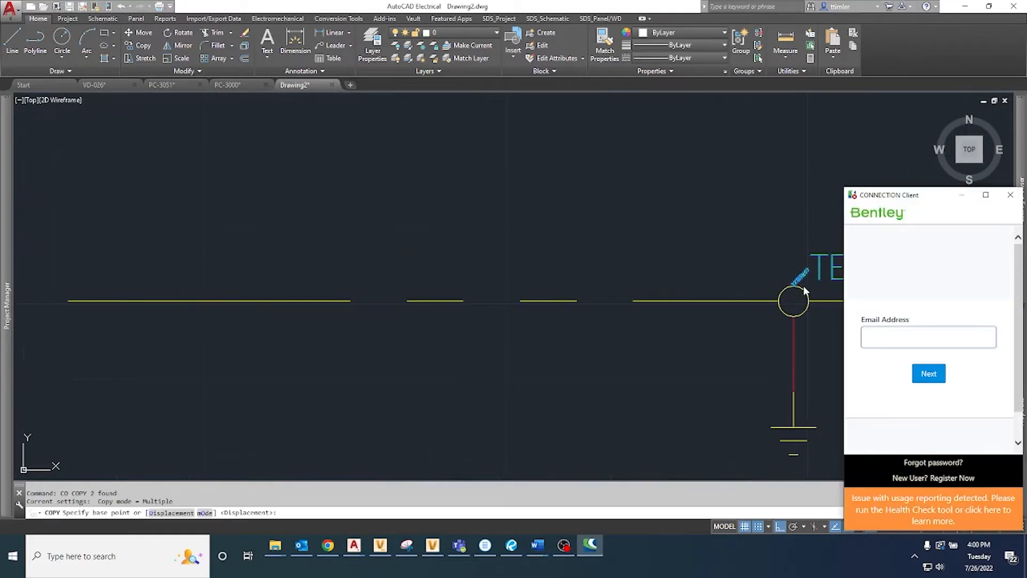
click(1010, 195)
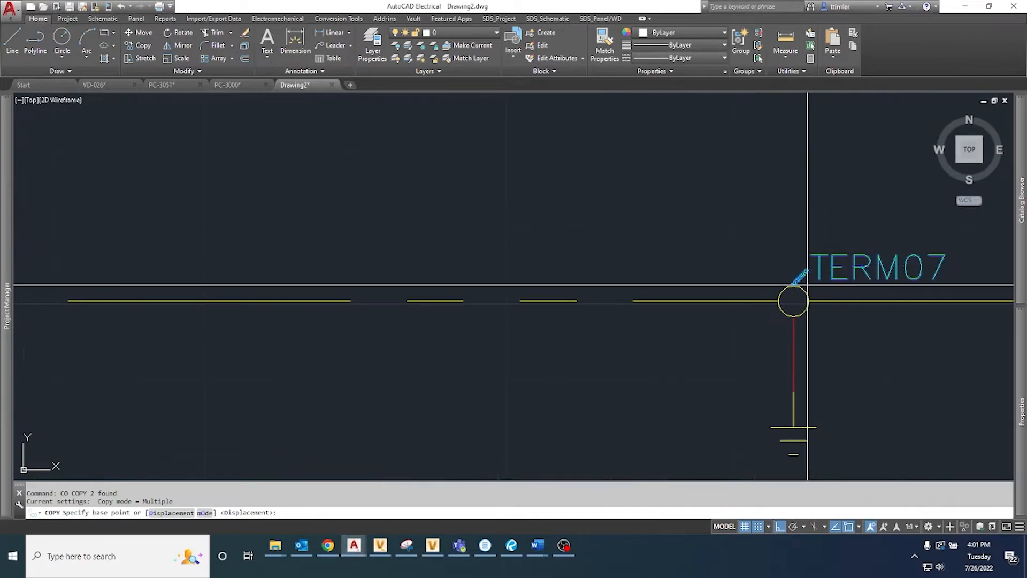
key(F9)
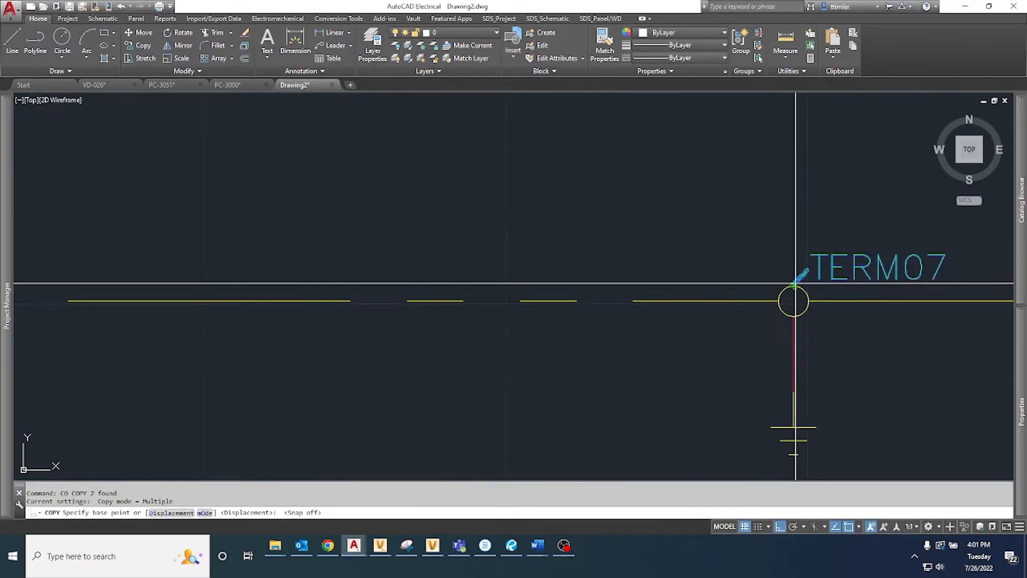
click(794, 285)
scroll(795, 284, down, 13)
scroll(538, 342, up, 10)
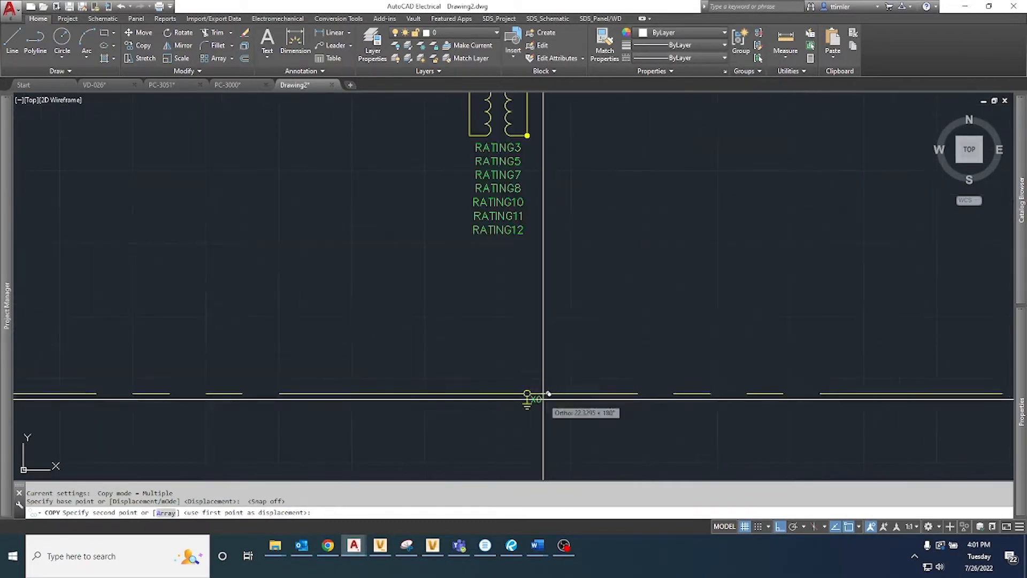
click(476, 362)
scroll(544, 355, down, 6)
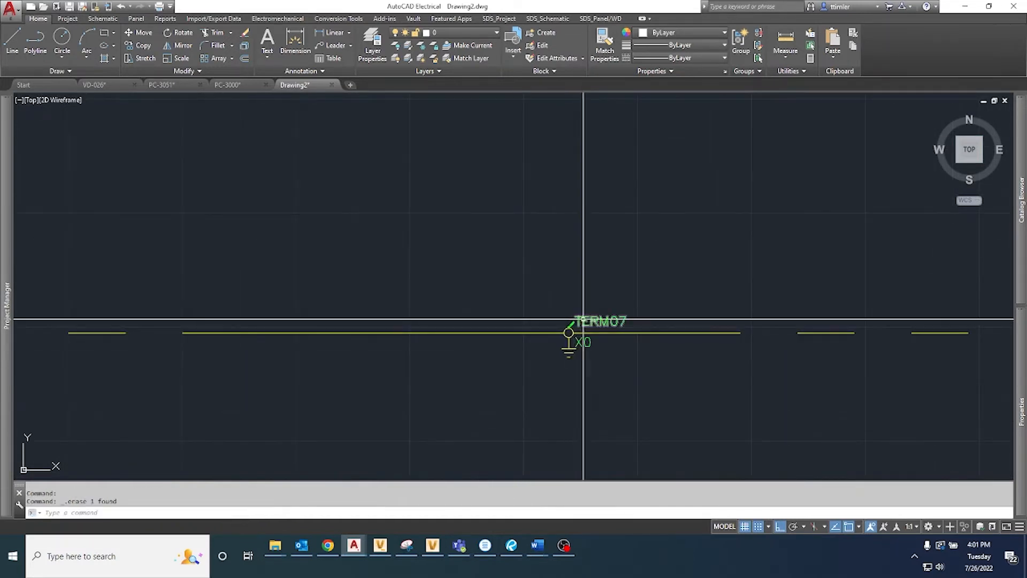
Copy X2TERM07, with grid snap off, from the ground terminal to the connection dot at the lower end of the bottom wye winding
scroll(579, 315, down, 2)
scroll(577, 310, up, 3)
click(575, 342)
scroll(577, 342, up, 1)
text(co)
key(Return)
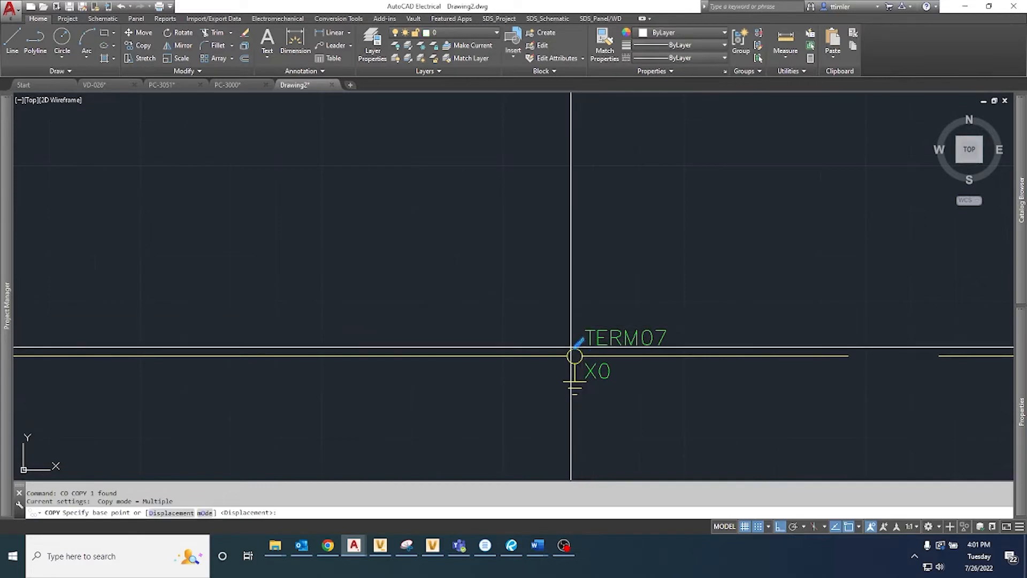
key(F9)
scroll(600, 165, down, 3)
scroll(624, 316, up, 8)
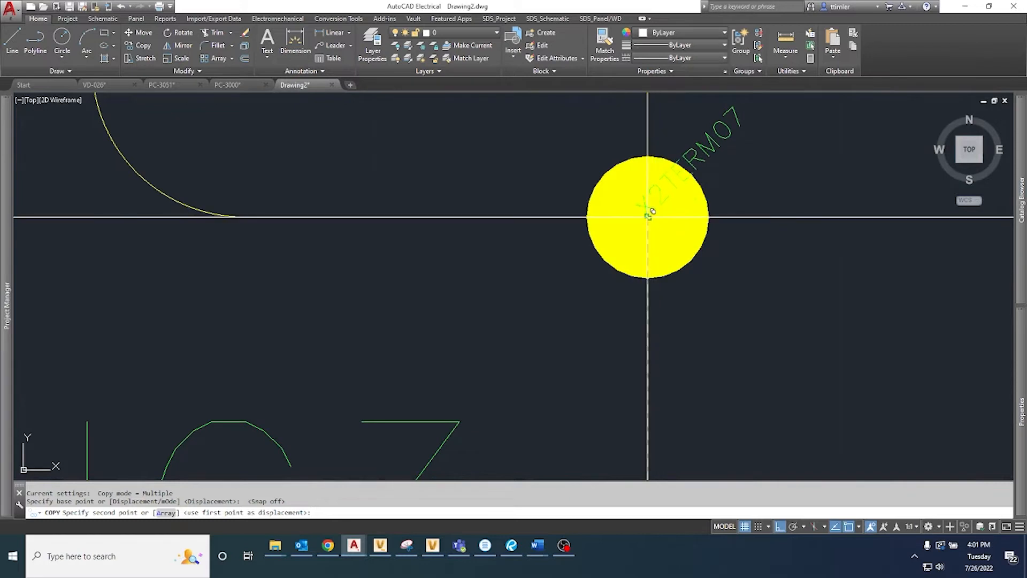
key(Escape)
Change the tag of the wire-connection attribute on the bottom wye winding's dot to X8TERM07
double_click(704, 169)
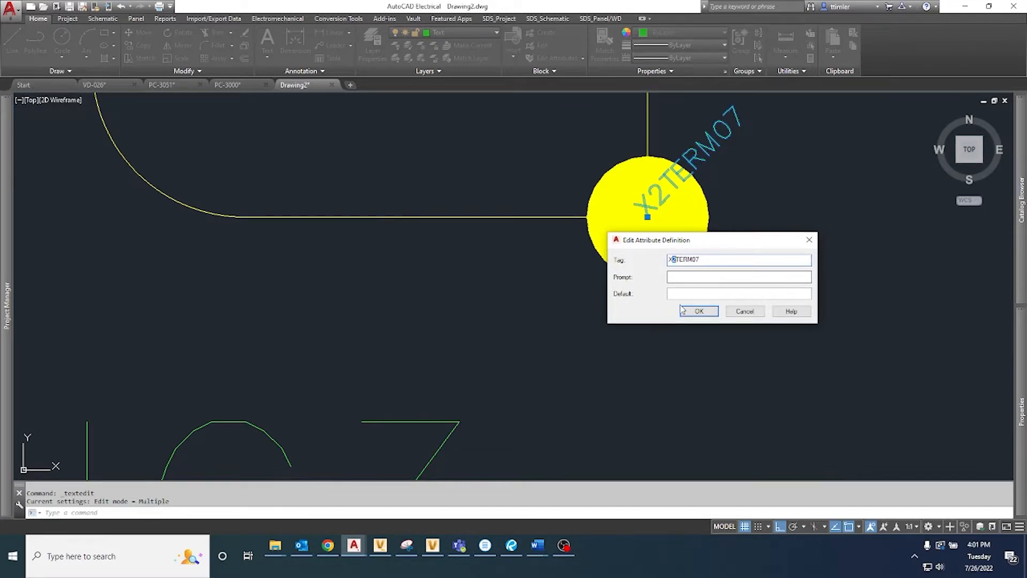
click(699, 311)
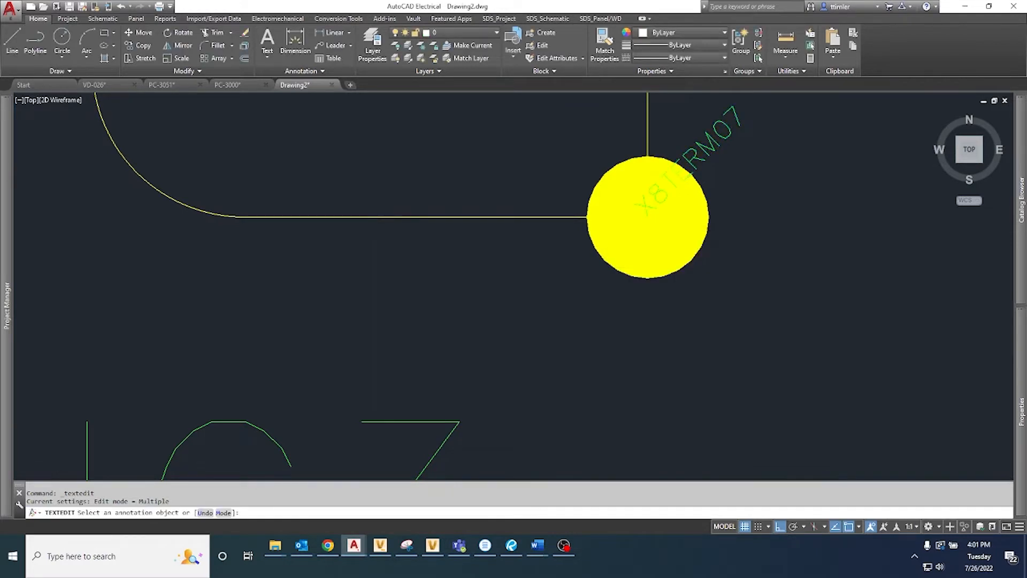
scroll(700, 315, down, 6)
right_click(701, 317)
click(725, 323)
Move the 16 small attributes from the PC-3000 outline's upper corner to the centreline between the new symbol's windings, with snap on and ortho off
scroll(692, 334, down, 4)
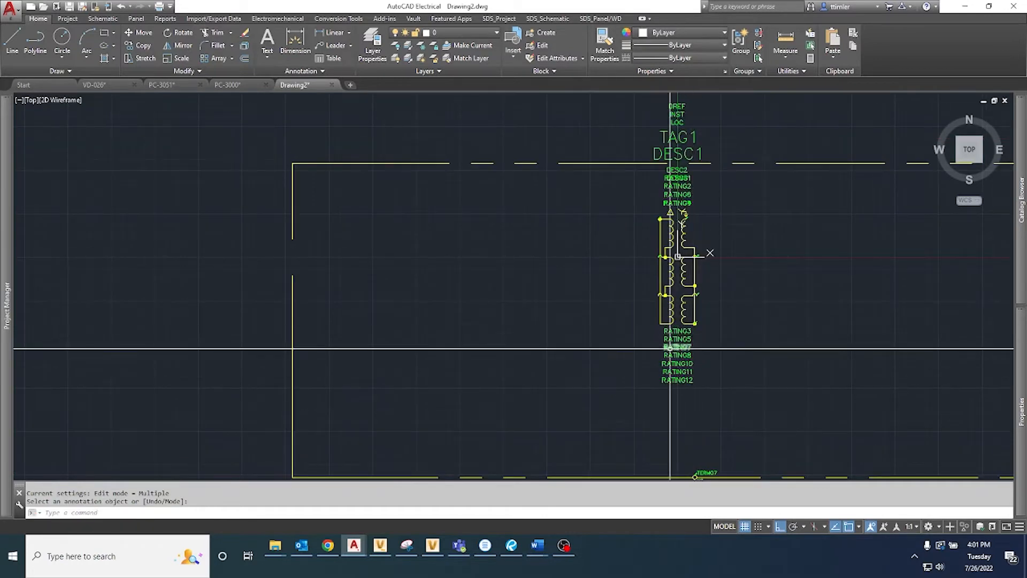
scroll(677, 298, down, 2)
middle_drag(678, 298, 537, 324)
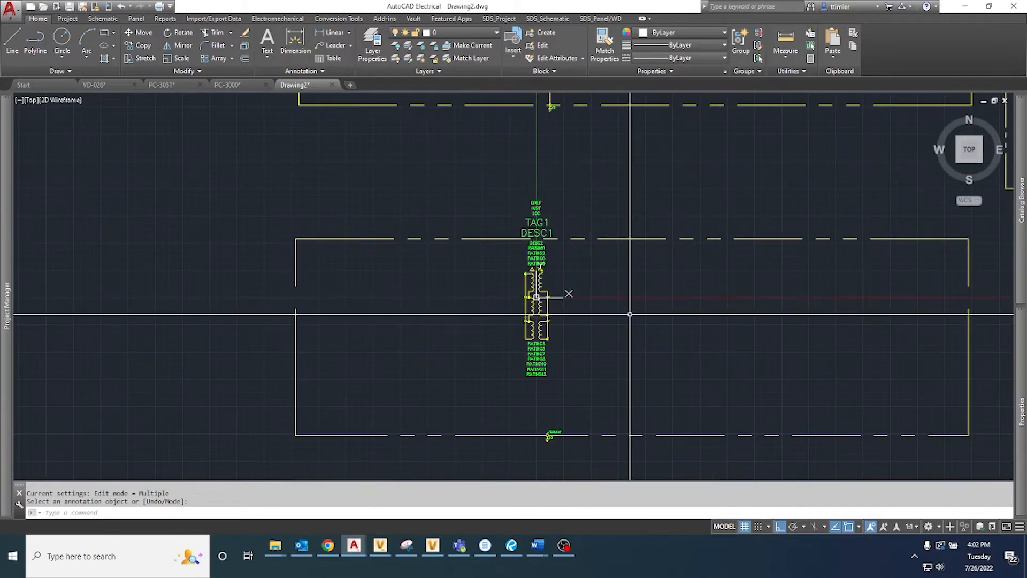
scroll(629, 314, down, 2)
middle_drag(654, 202, 590, 232)
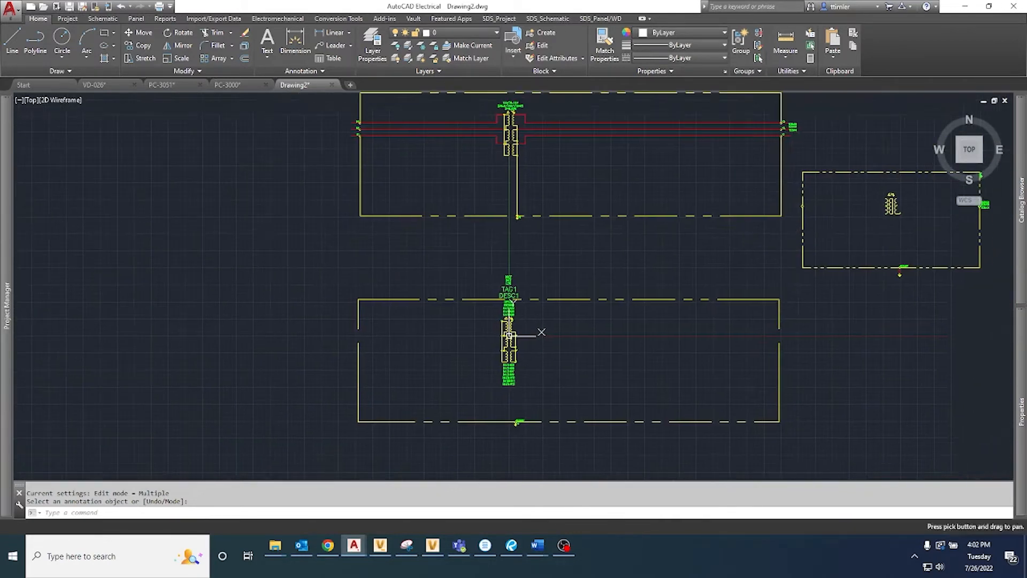
middle_drag(891, 222, 790, 245)
scroll(790, 245, up, 5)
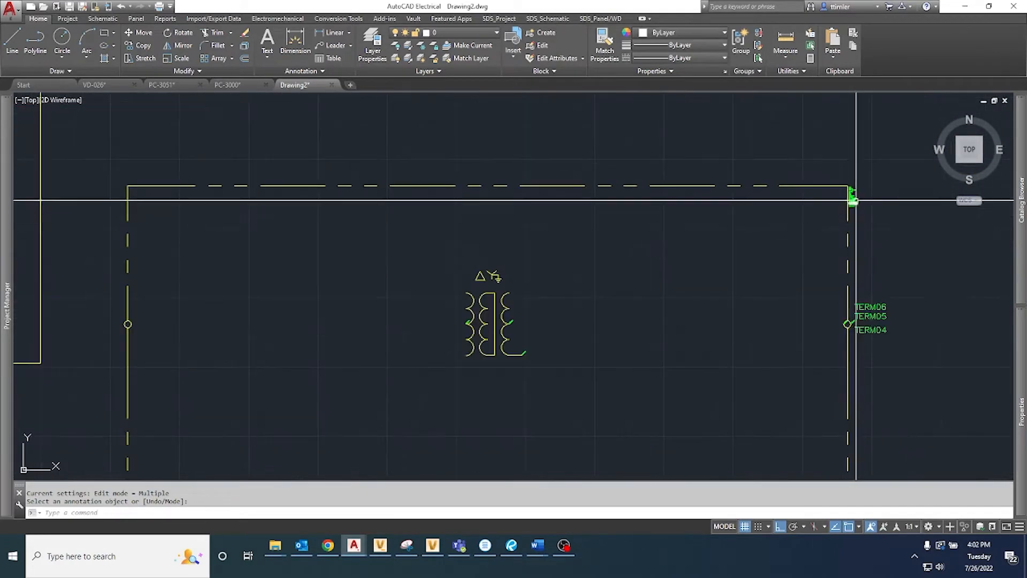
click(839, 168)
click(869, 227)
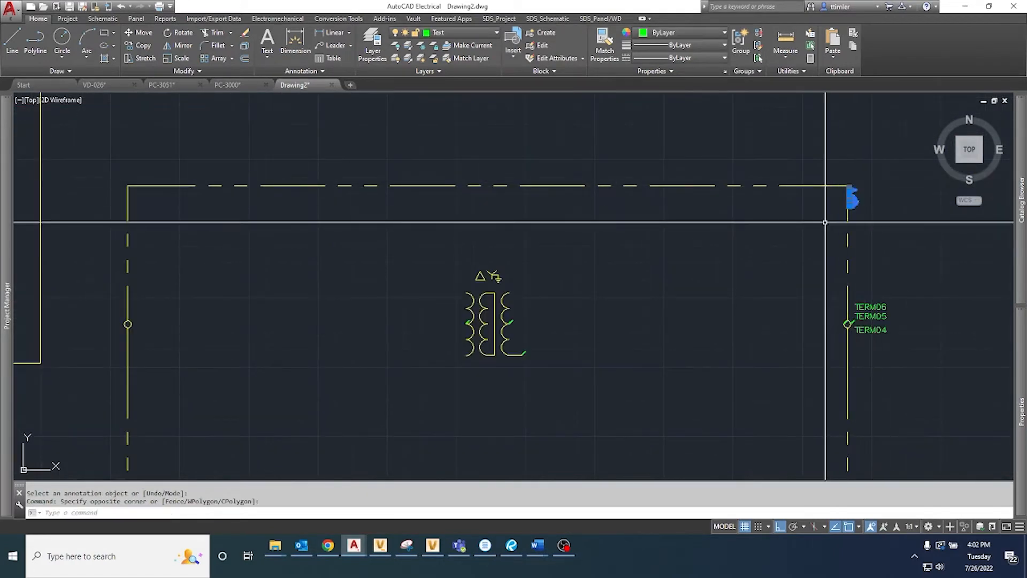
text(m)
key(Return)
click(853, 181)
scroll(853, 171, down, 3)
scroll(749, 214, down, 4)
key(F9)
key(F8)
scroll(553, 294, up, 8)
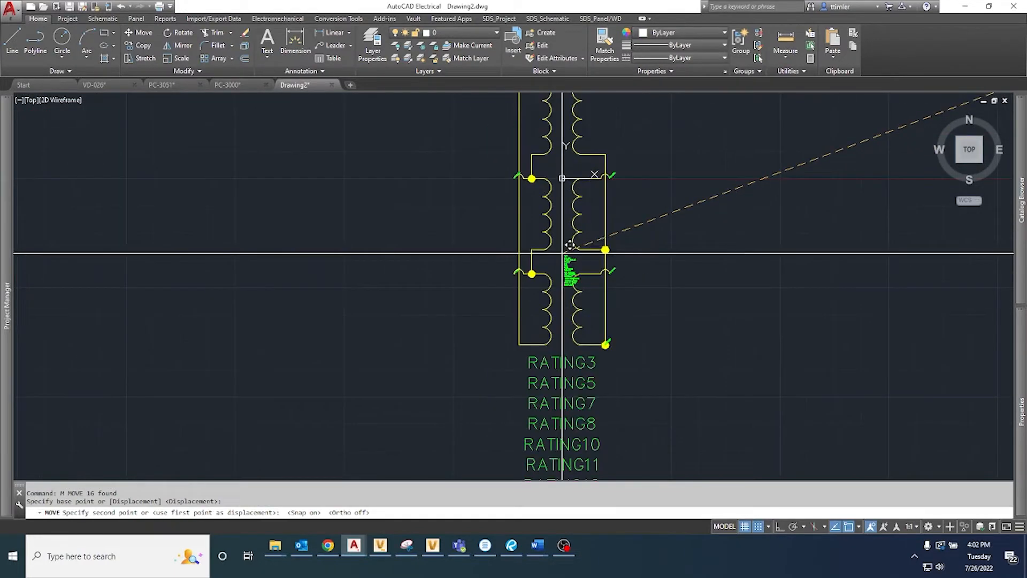
click(562, 248)
Set the justification of the 16 moved attributes between the windings to Middle center
scroll(562, 278, up, 6)
click(574, 310)
click(553, 162)
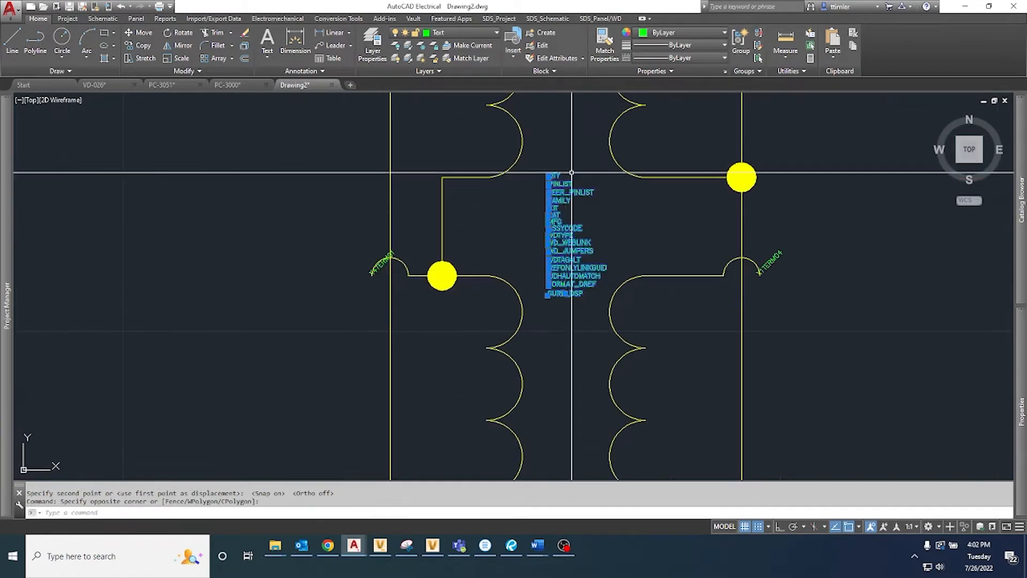
mouse_move(1021, 405)
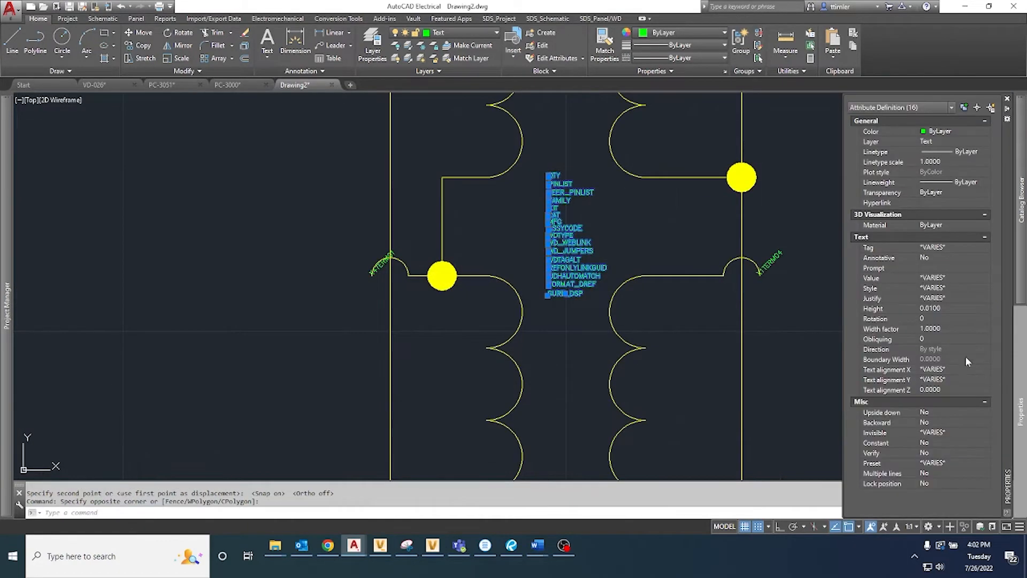
click(936, 298)
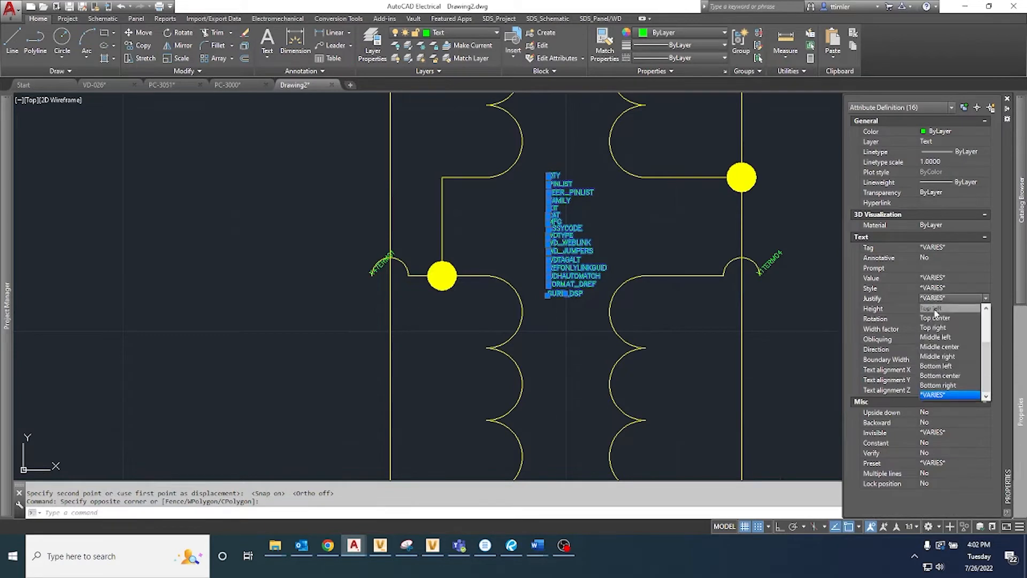
click(936, 348)
key(Escape)
Check the tag and default value in the SURF_DSP attribute definition
click(569, 294)
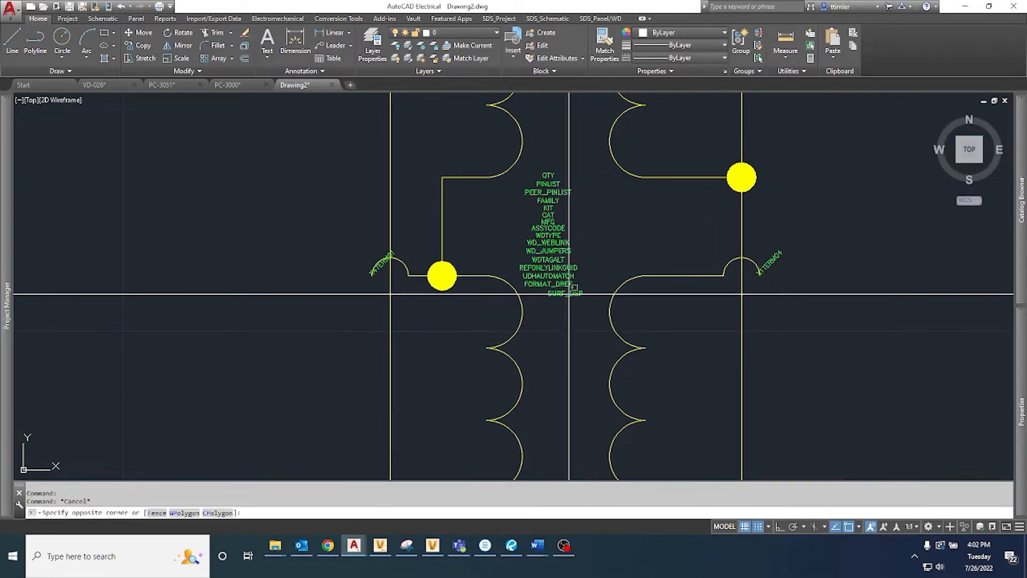
double_click(574, 294)
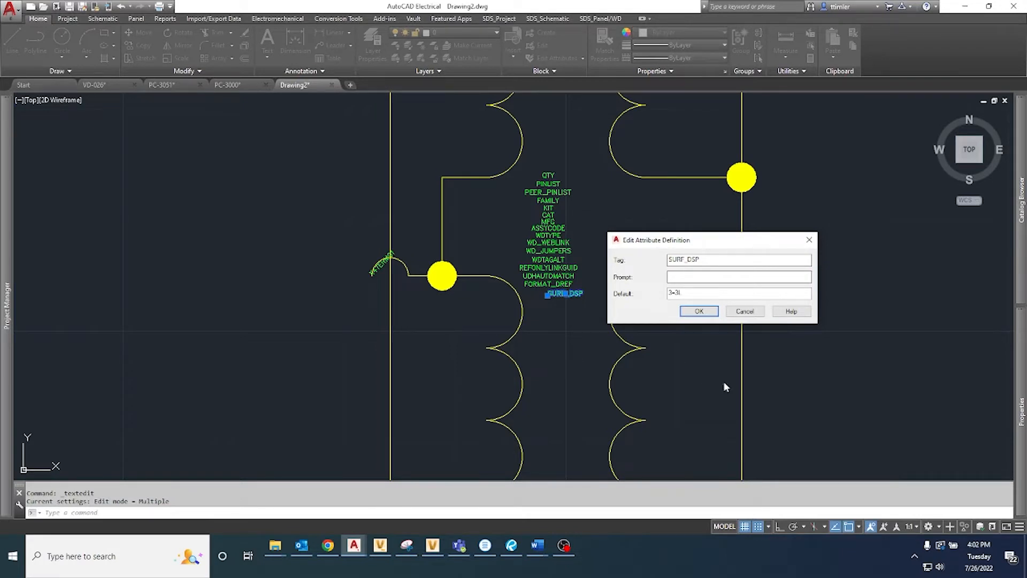
click(698, 311)
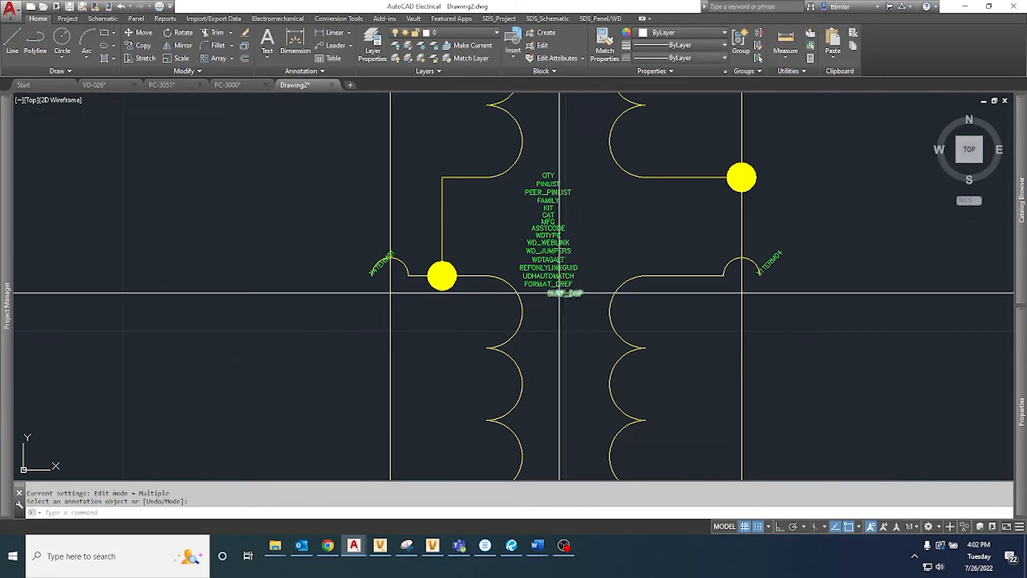
key(Return)
Move SURF_DSP horizontally, with grid snap off and ortho on, to line it up with the centred attribute column above
scroll(562, 293, up, 4)
text(m)
key(Return)
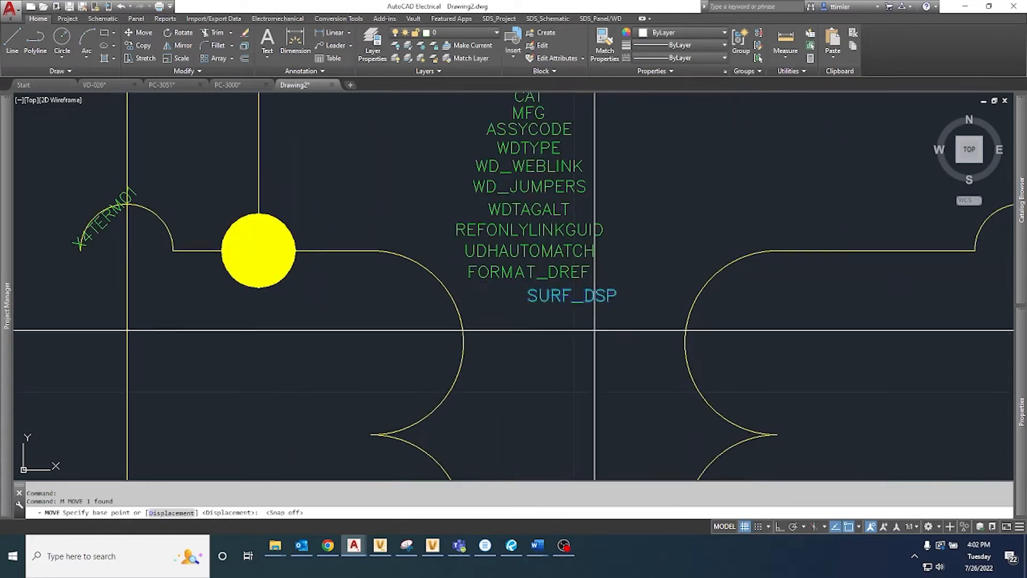
click(571, 295)
key(F9)
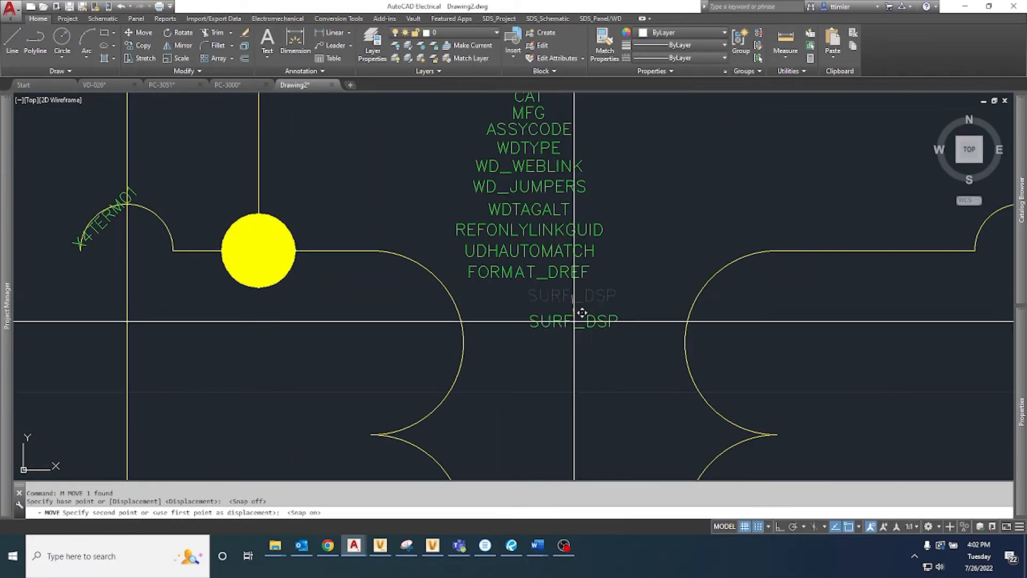
key(F9)
key(F8)
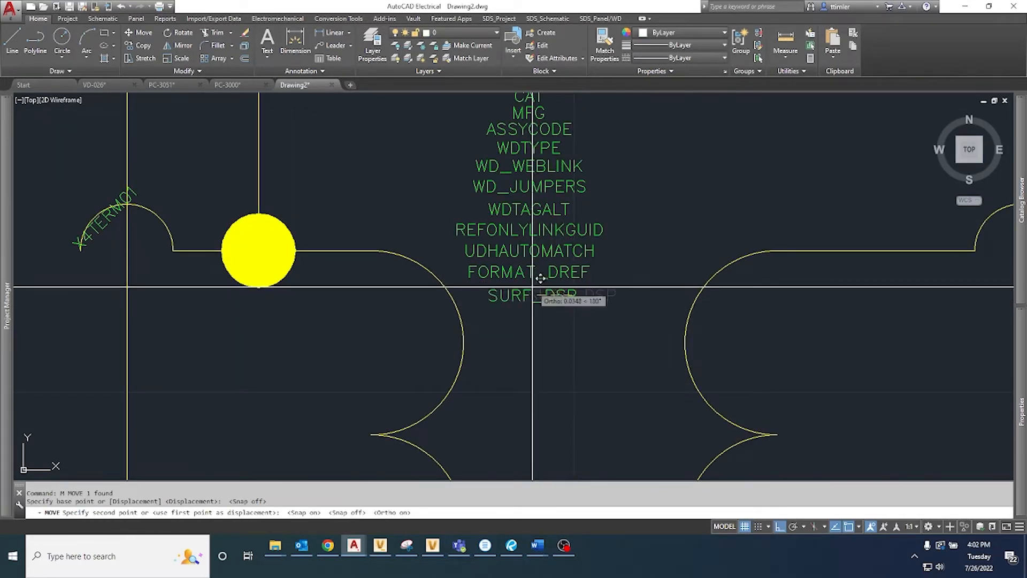
click(538, 318)
Check the default values in the FORMAT_DREF and WD_JUMPERS attribute definitions
middle_drag(532, 276, 532, 344)
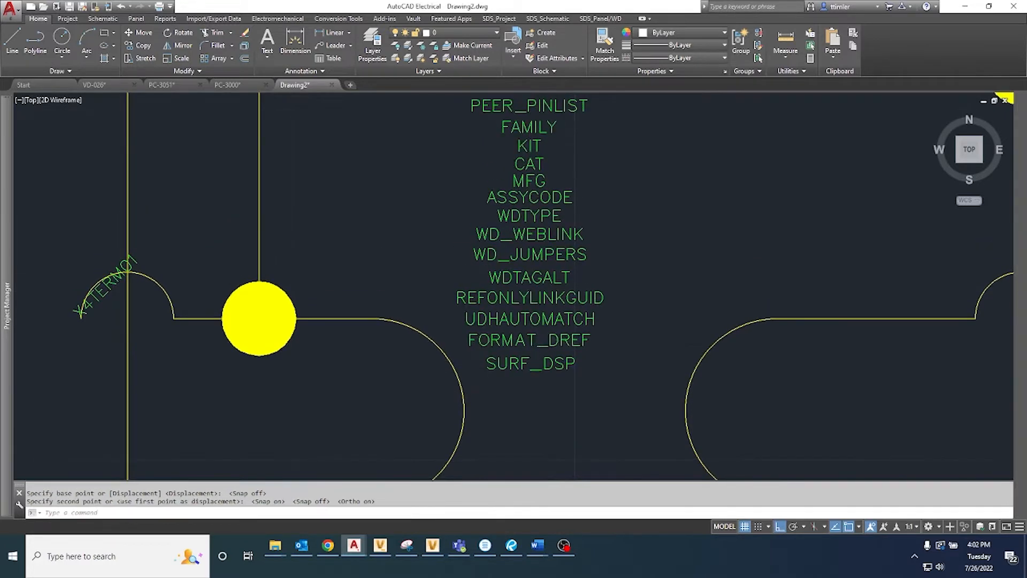
double_click(529, 340)
click(698, 312)
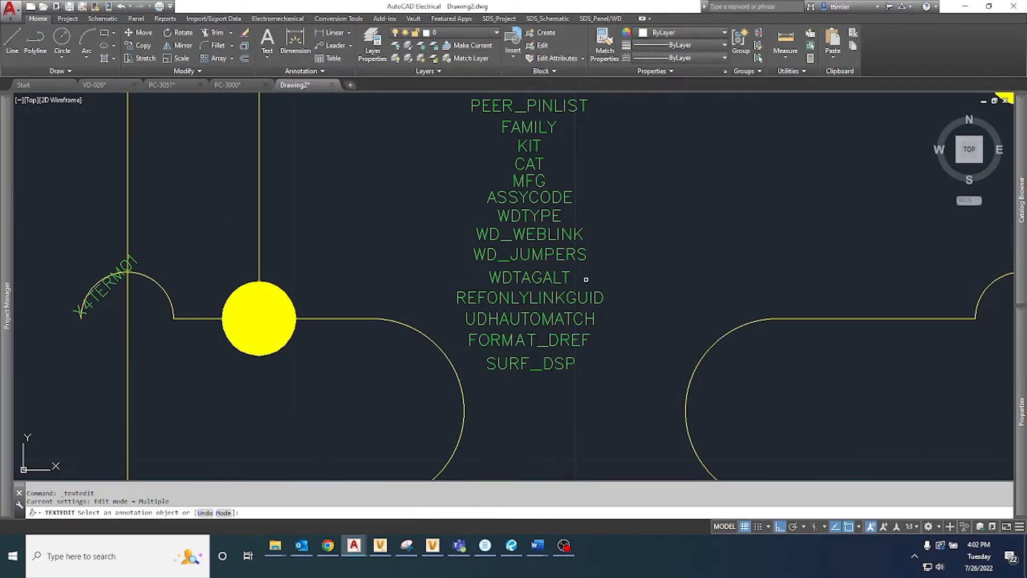
middle_drag(581, 279, 590, 363)
click(570, 339)
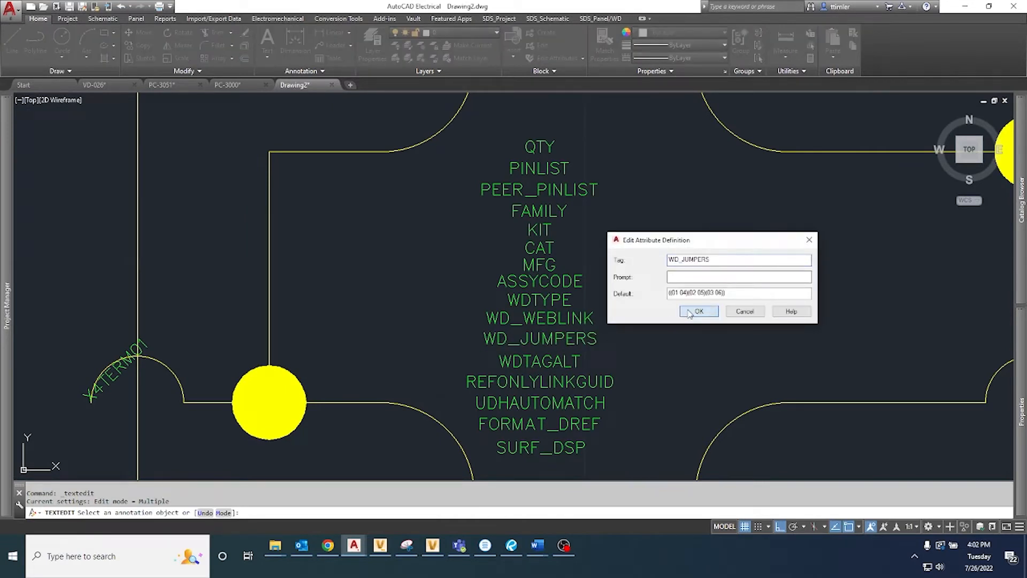
click(698, 311)
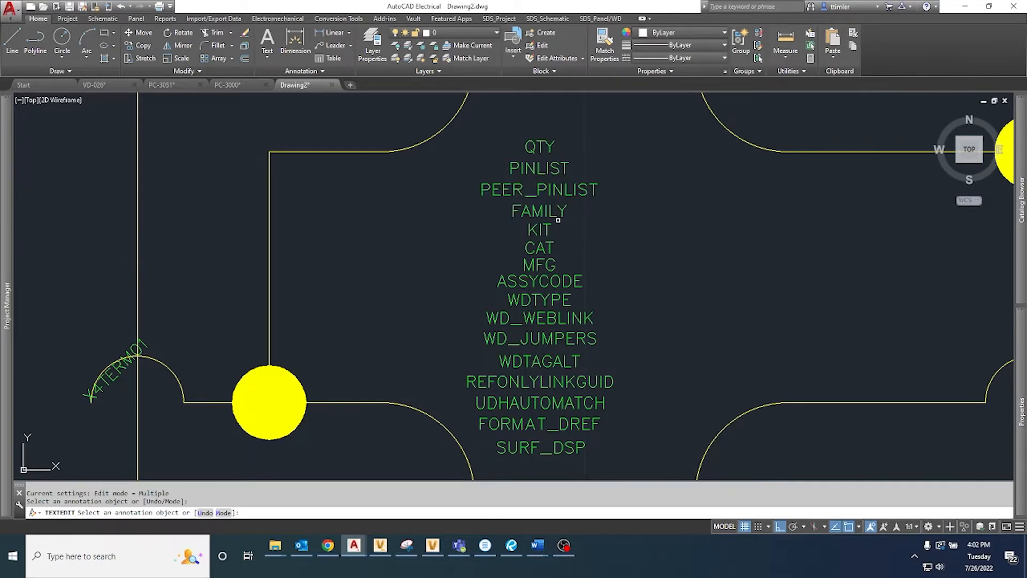
scroll(567, 213, down, 2)
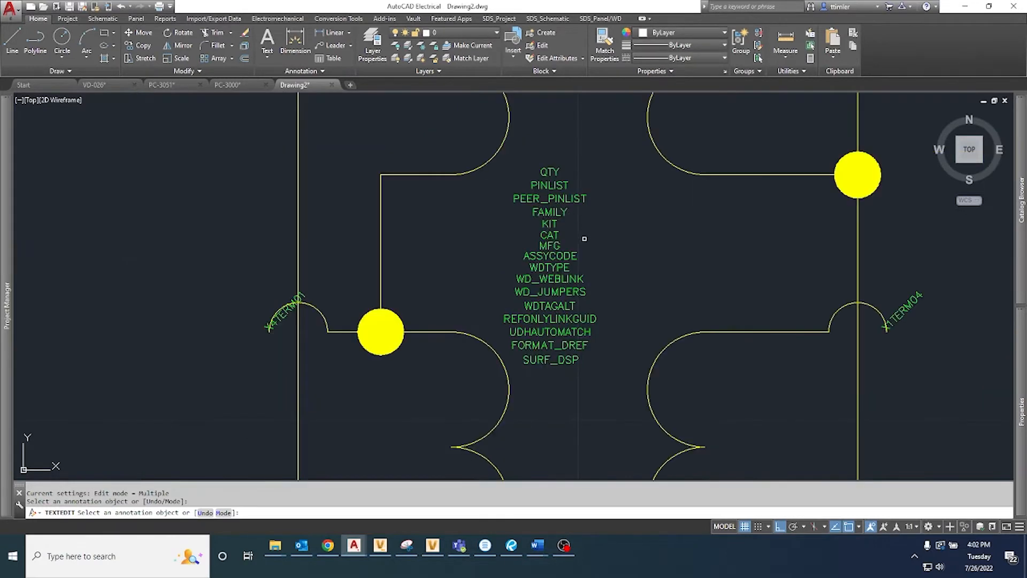
right_click(605, 256)
click(618, 264)
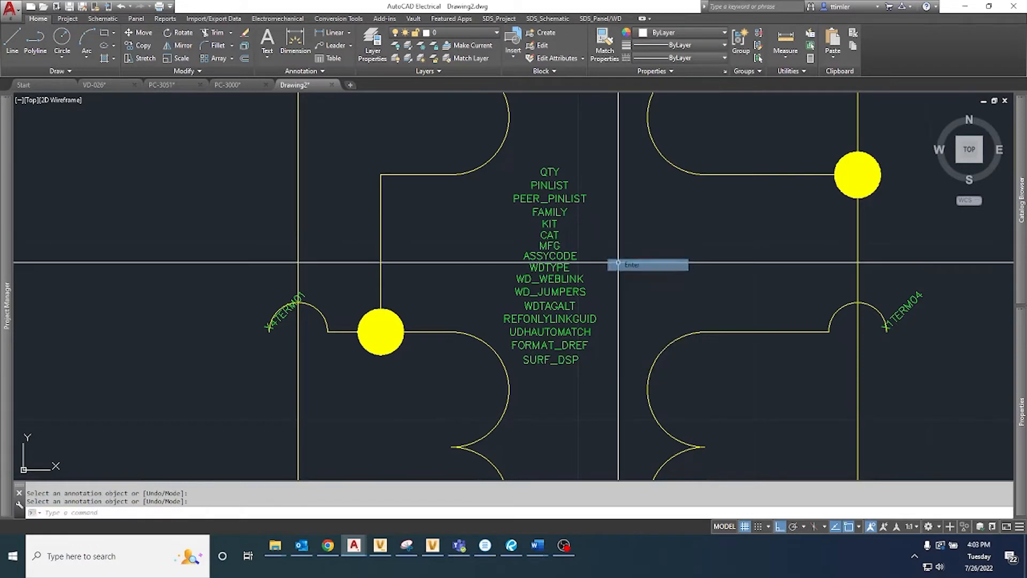
Check the tag and default value in the WDTYPE attribute definition
double_click(549, 267)
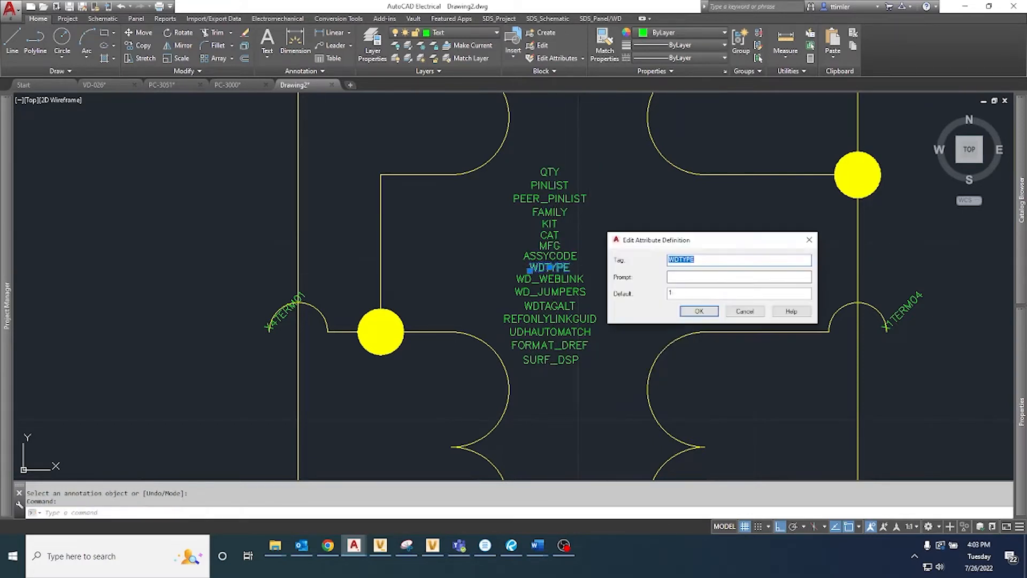
click(700, 312)
Erase the PC-3051 reference enclosure above the new symbol, including its transformer and red phase lines
scroll(566, 266, down, 5)
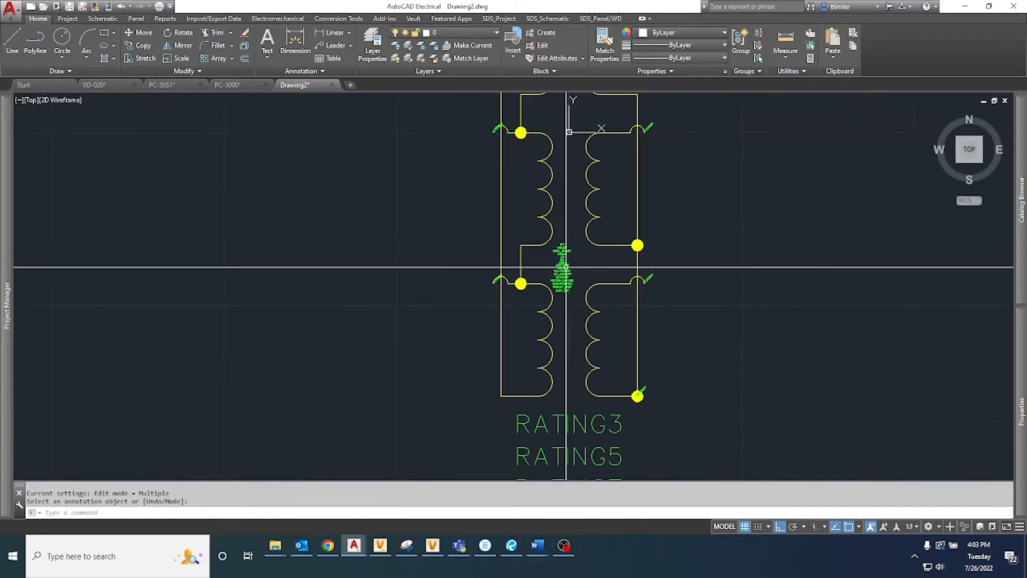
scroll(566, 266, down, 6)
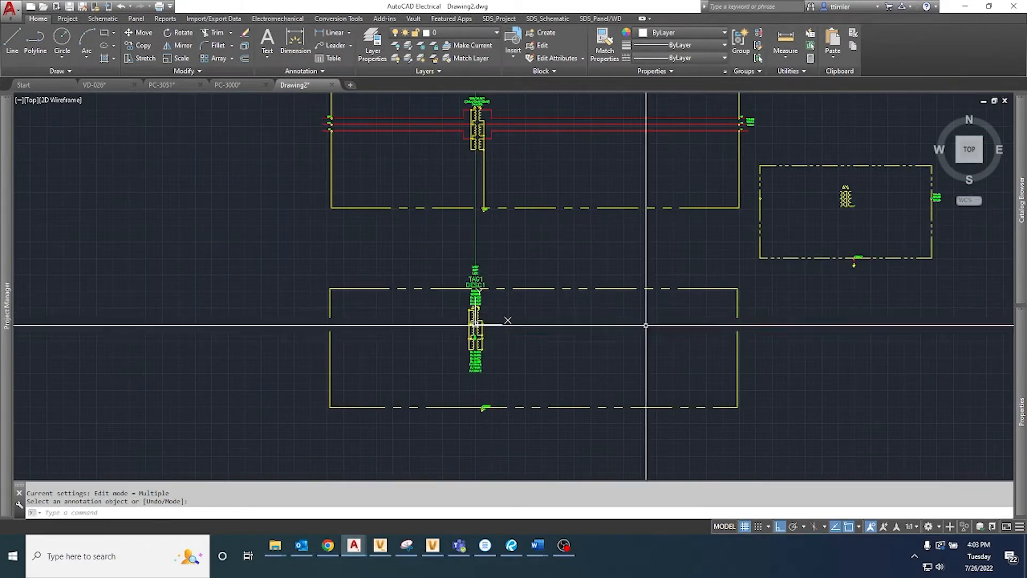
scroll(479, 368, up, 3)
scroll(508, 342, down, 2)
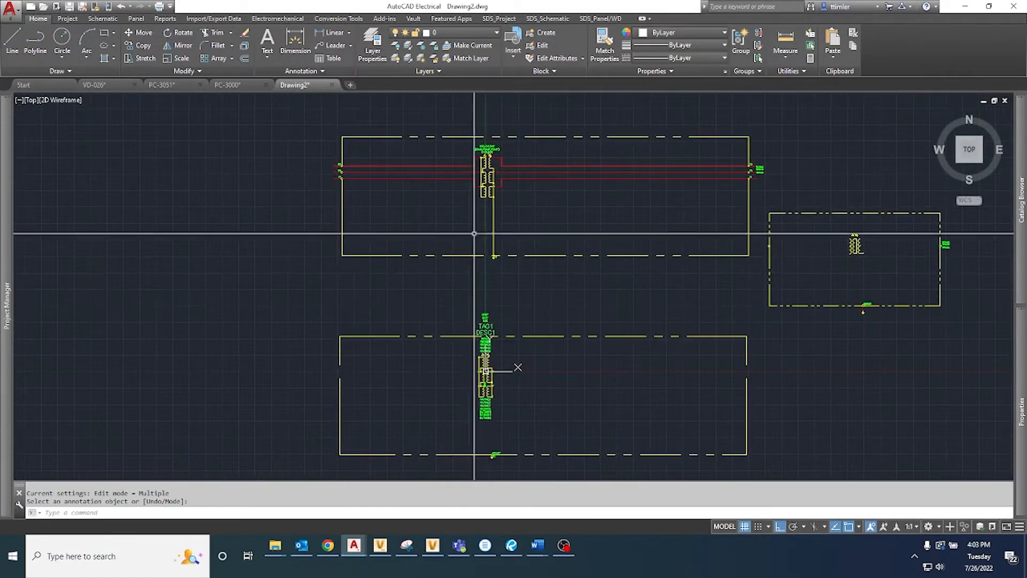
click(758, 277)
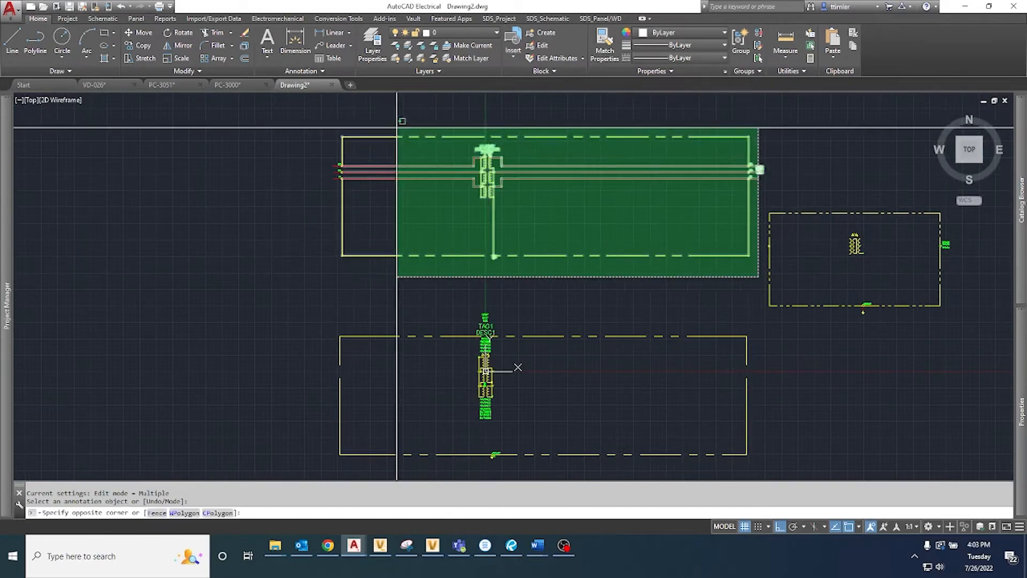
click(336, 122)
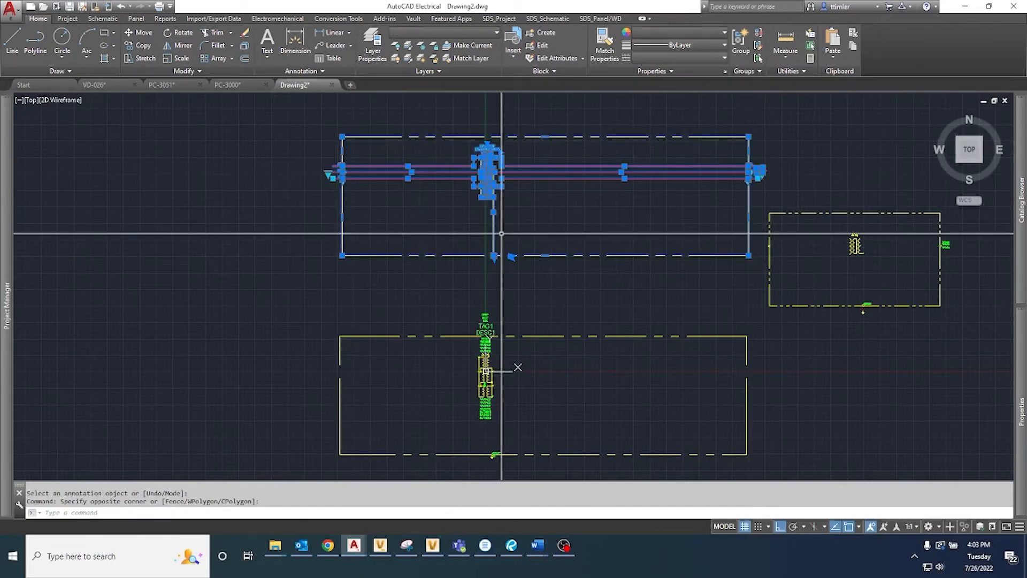
key(Delete)
Explode the ground symbol at TERM07 on the lower enclosure line
scroll(491, 428, up, 5)
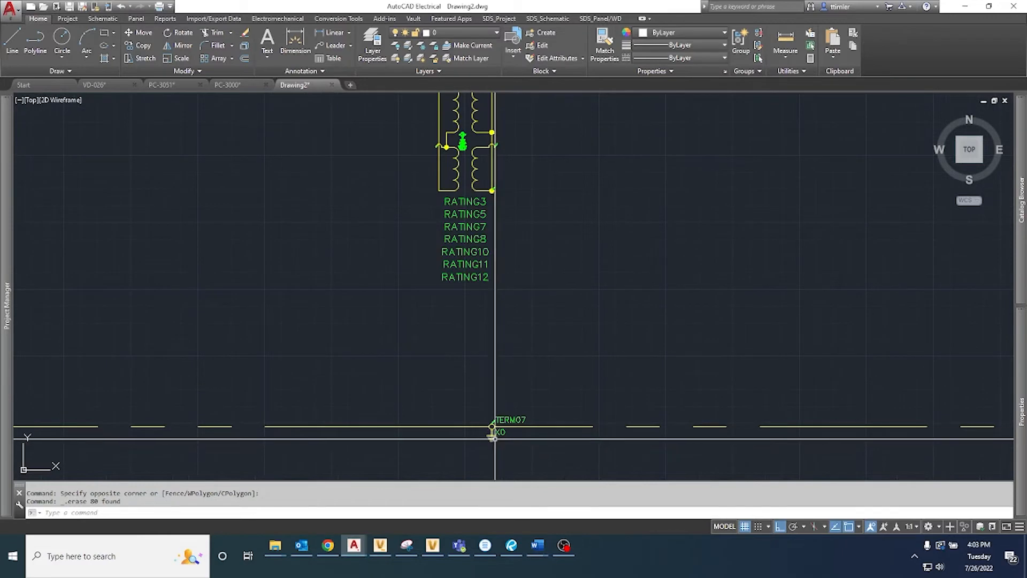
text(x)
key(Return)
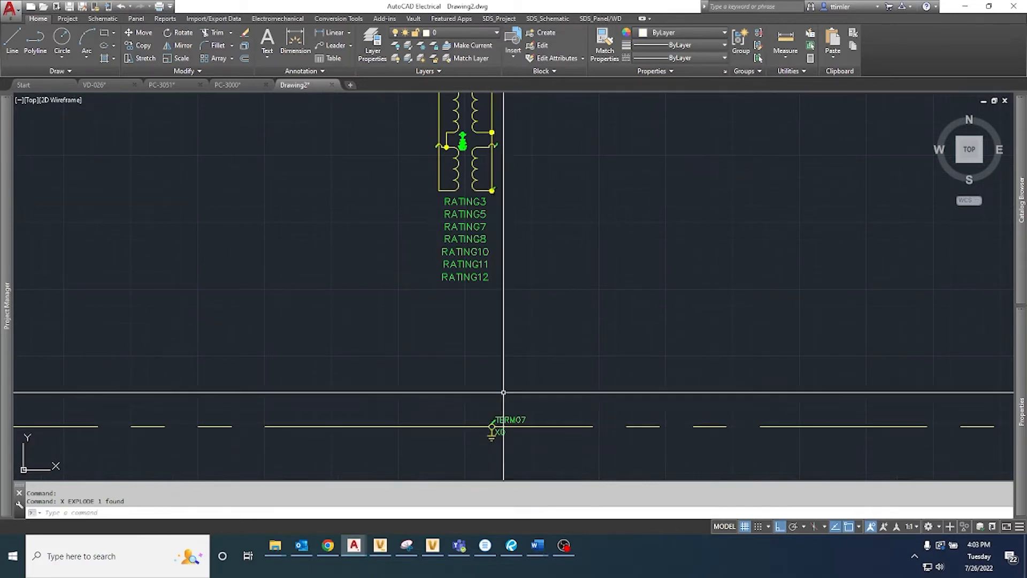
Explode the five filled connection dots on the left and right transformer windings
scroll(462, 181, up, 4)
middle_drag(462, 182, 499, 362)
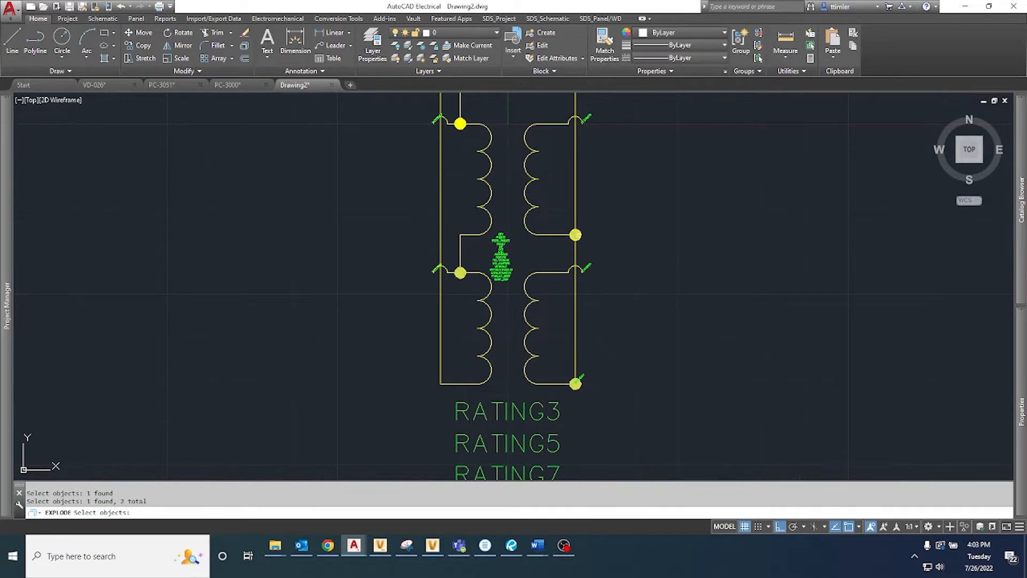
click(581, 233)
middle_drag(581, 234, 572, 348)
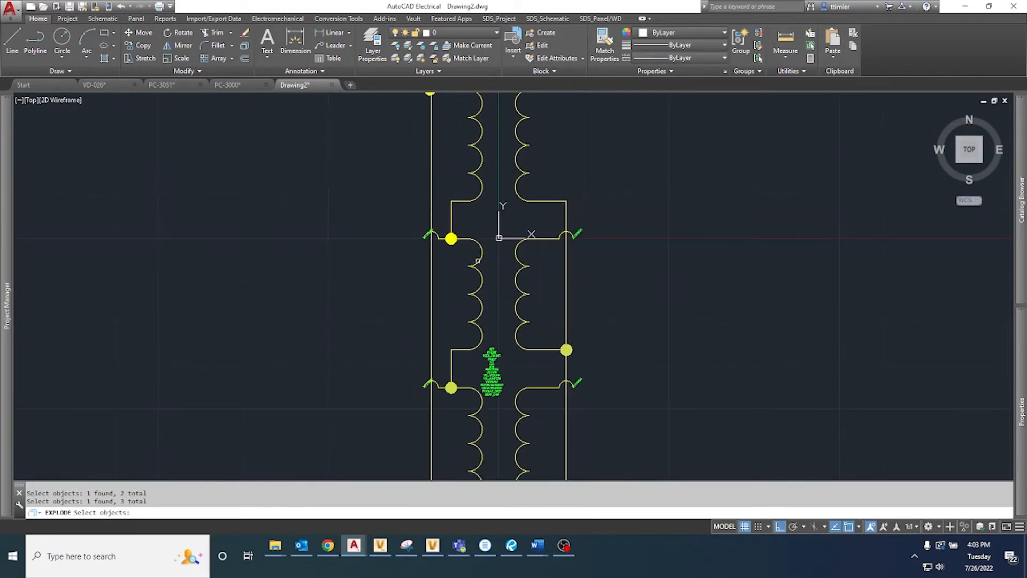
middle_drag(469, 221, 470, 348)
scroll(470, 298, down, 2)
scroll(446, 266, up, 4)
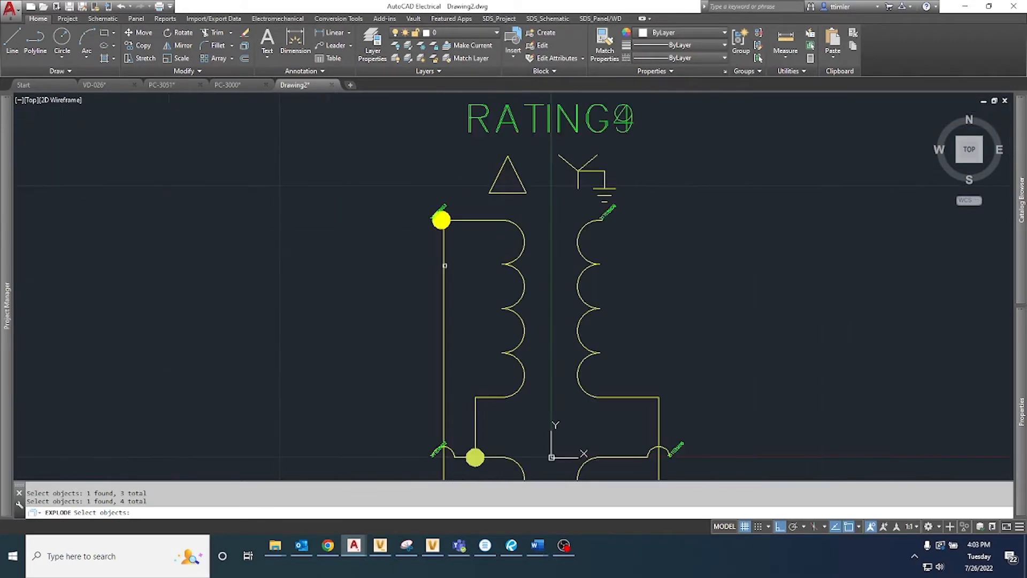
click(442, 220)
scroll(512, 246, down, 5)
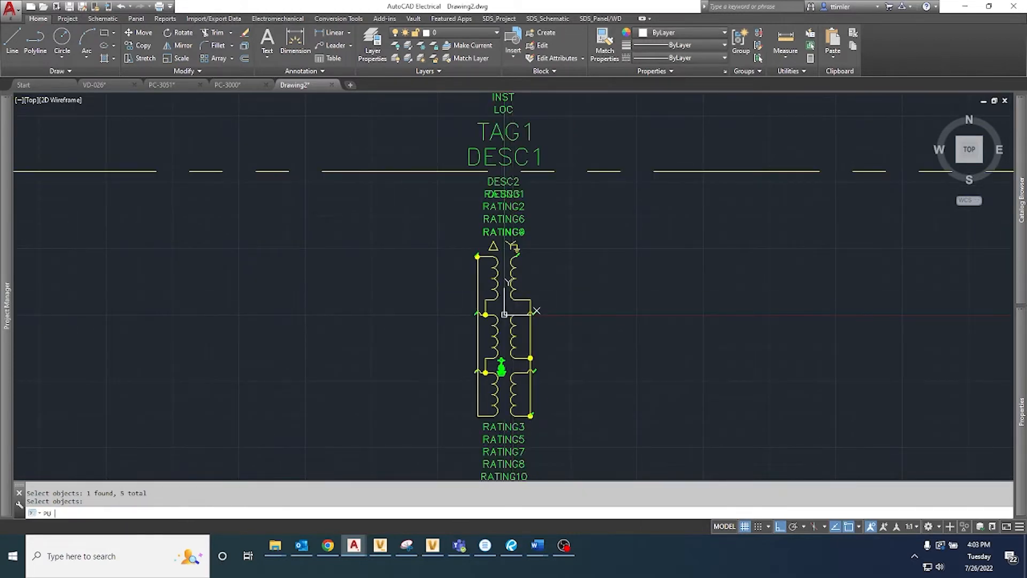
Purge all unused items from the drawing, accepting the purge for every item at once
key(Return)
click(334, 381)
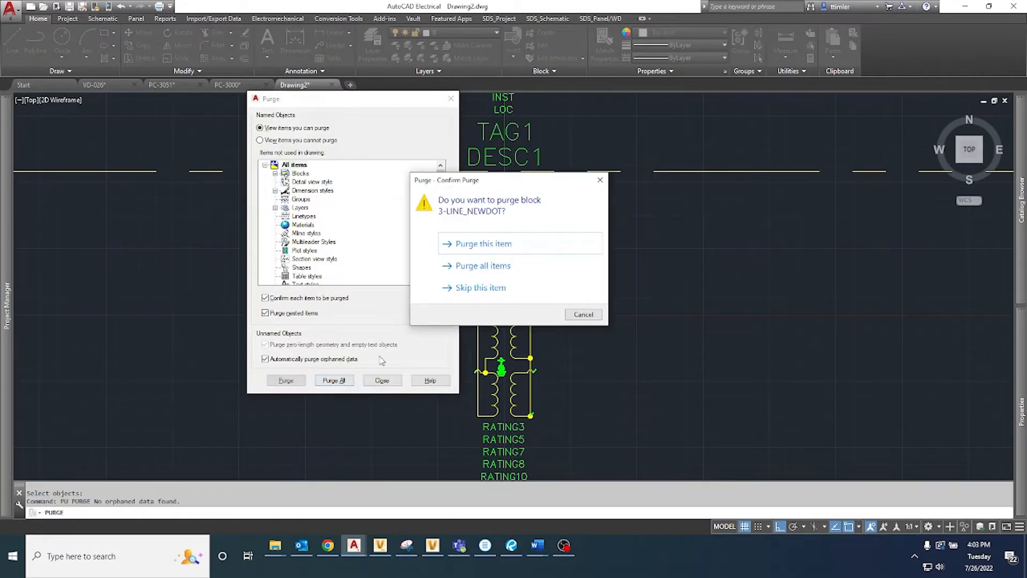
click(472, 266)
click(383, 380)
Move the TERM04, TERM05 and TERM06 attributes from the small enclosure to the large enclosure's right-edge gap, with ortho off
scroll(492, 373, down, 5)
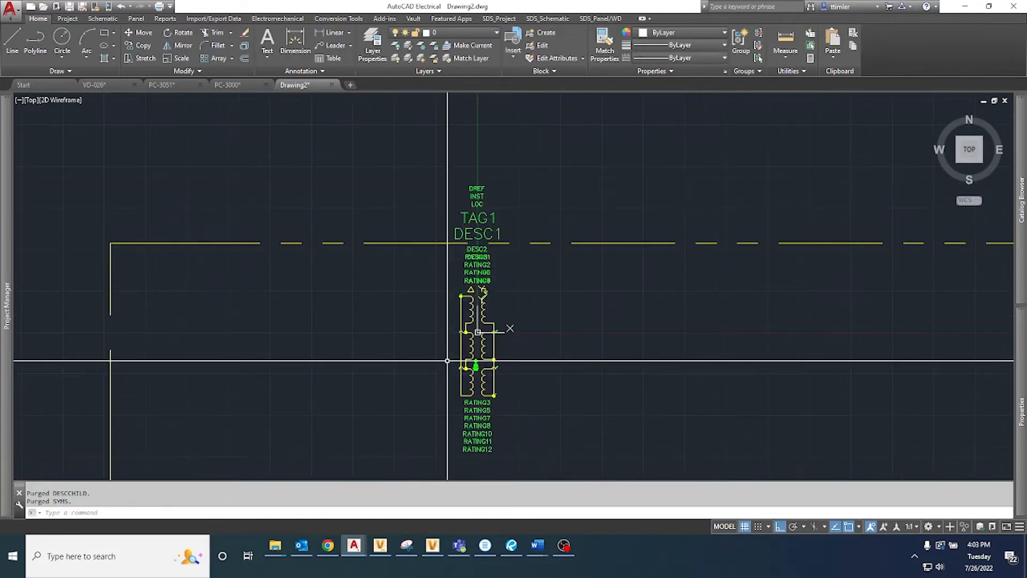
middle_drag(703, 339, 521, 404)
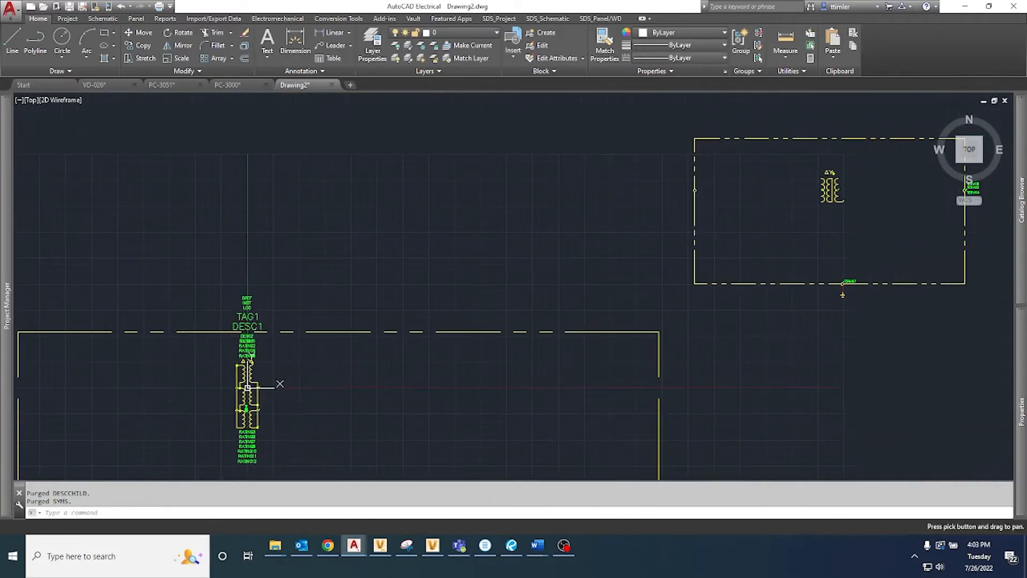
middle_drag(728, 337, 735, 288)
middle_drag(823, 262, 729, 343)
scroll(891, 216, up, 6)
scroll(859, 242, up, 4)
click(866, 298)
click(829, 184)
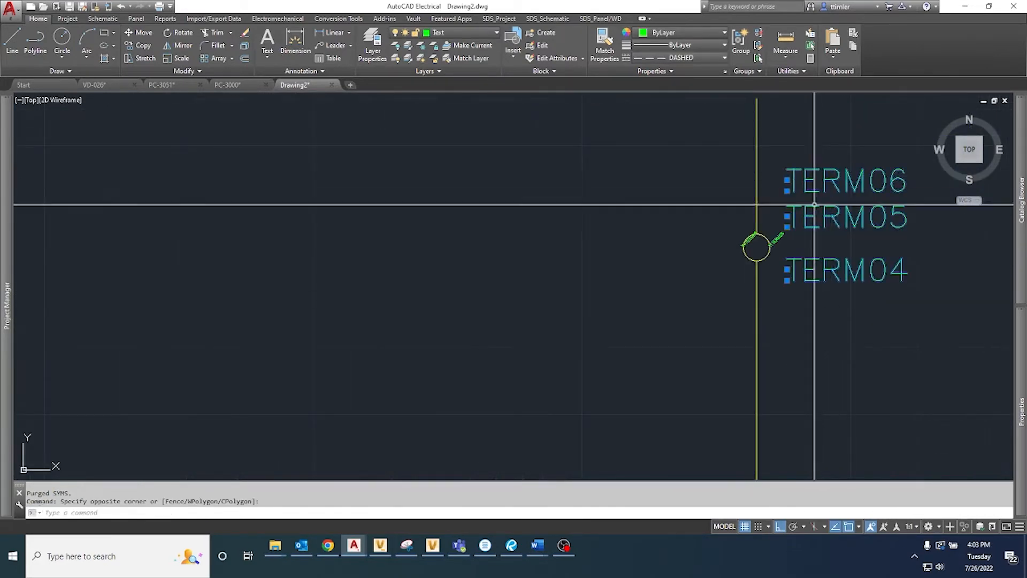
text(m)
key(Return)
click(794, 271)
scroll(790, 270, down, 7)
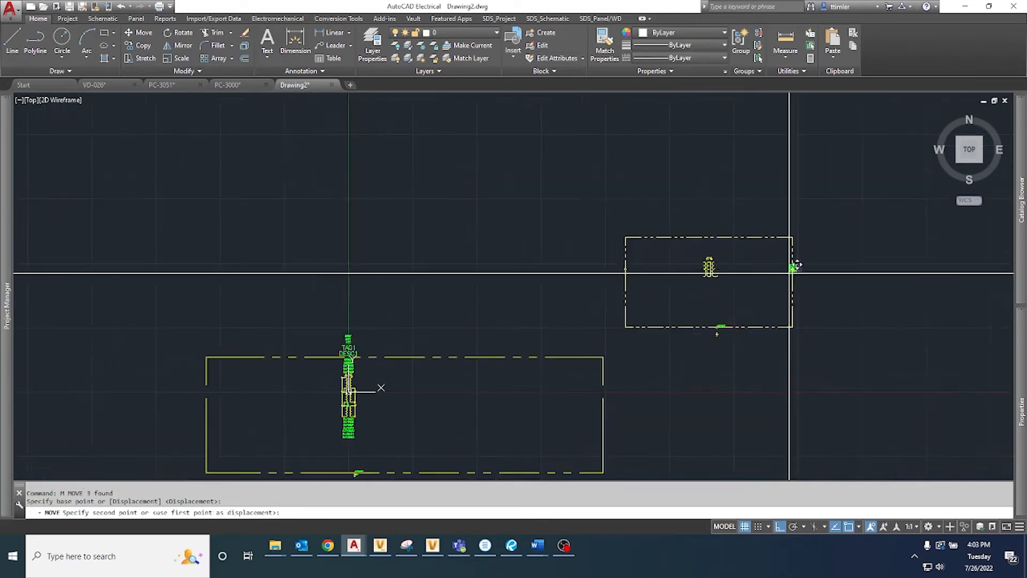
scroll(547, 374, up, 4)
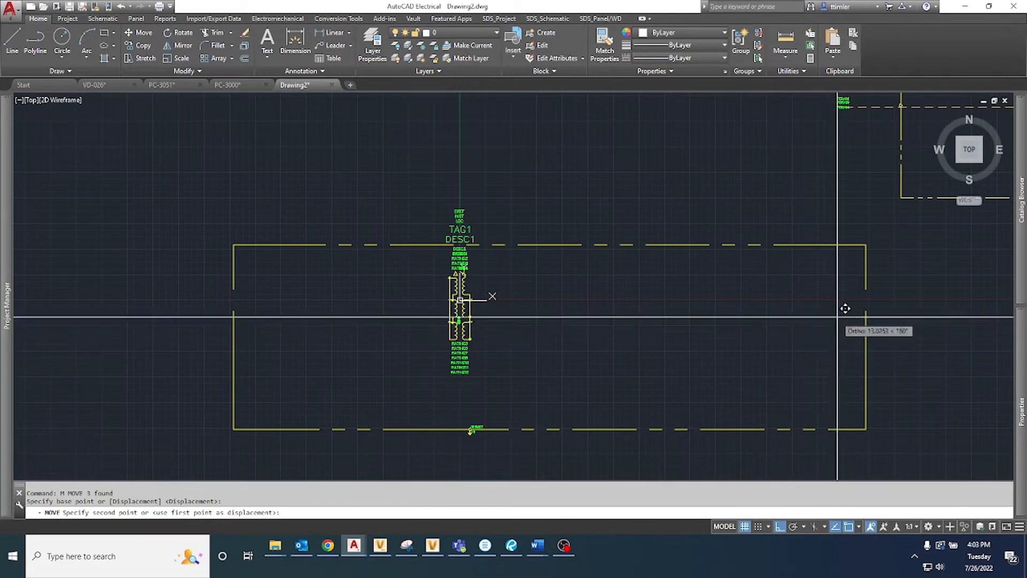
scroll(845, 308, up, 4)
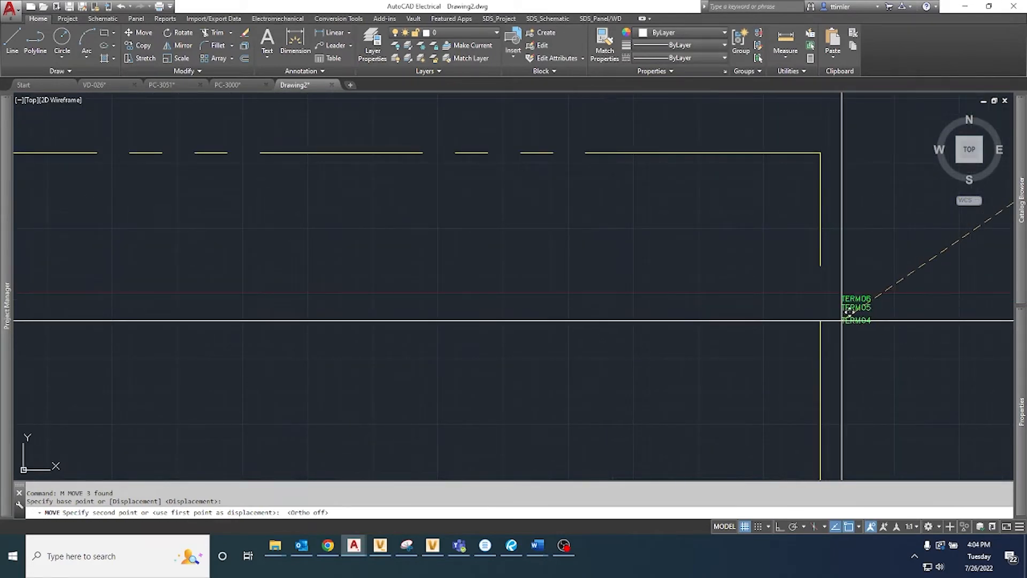
click(828, 331)
Copy the small enclosure's terminal circle to the large enclosure's right-edge gap, level with TERM04, with grid snap on
scroll(412, 328, down, 5)
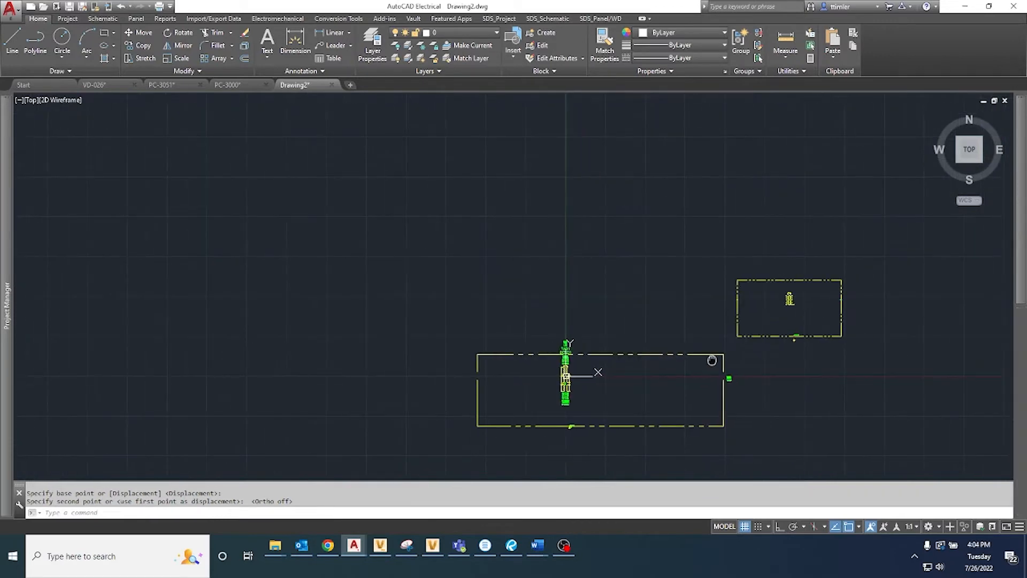
scroll(763, 340, up, 3)
scroll(687, 184, up, 5)
click(677, 215)
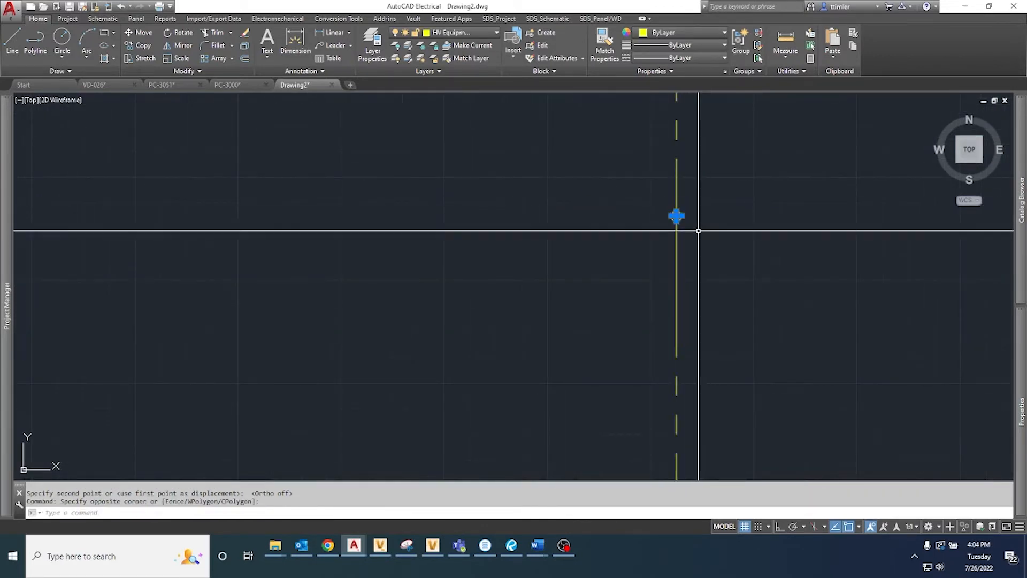
text(CO)
key(Return)
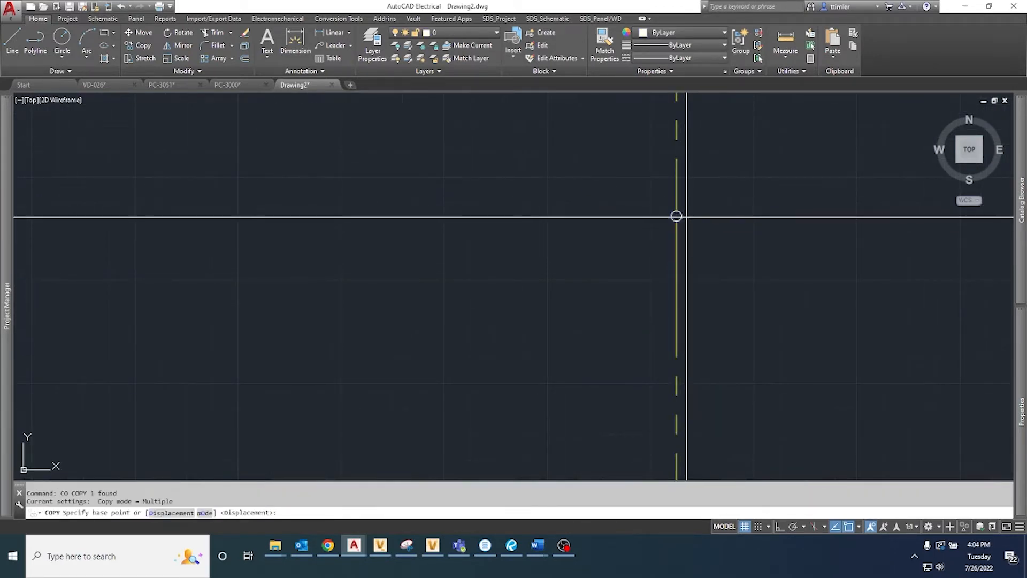
click(676, 216)
scroll(639, 248, down, 5)
scroll(638, 248, down, 3)
key(F9)
scroll(596, 332, up, 6)
scroll(626, 377, up, 4)
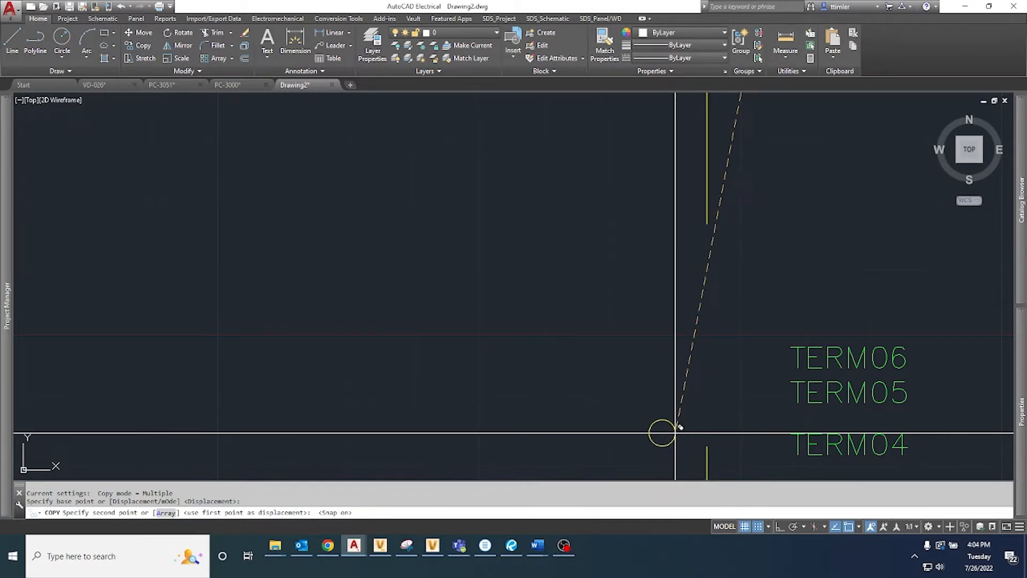
Place two more copies of the terminal circle straight above the first, spaced 0.5 apart
scroll(679, 427, down, 2)
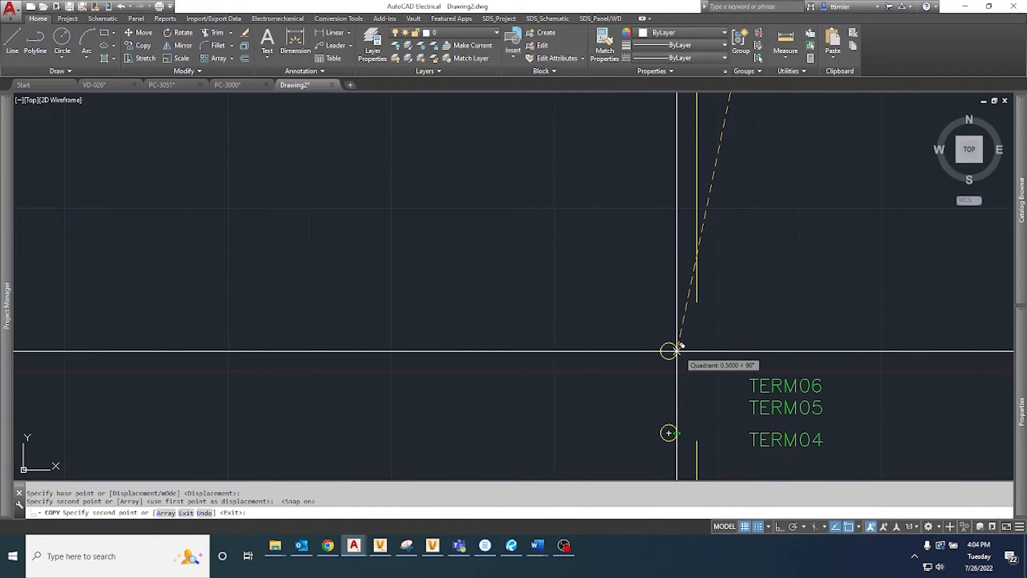
click(676, 351)
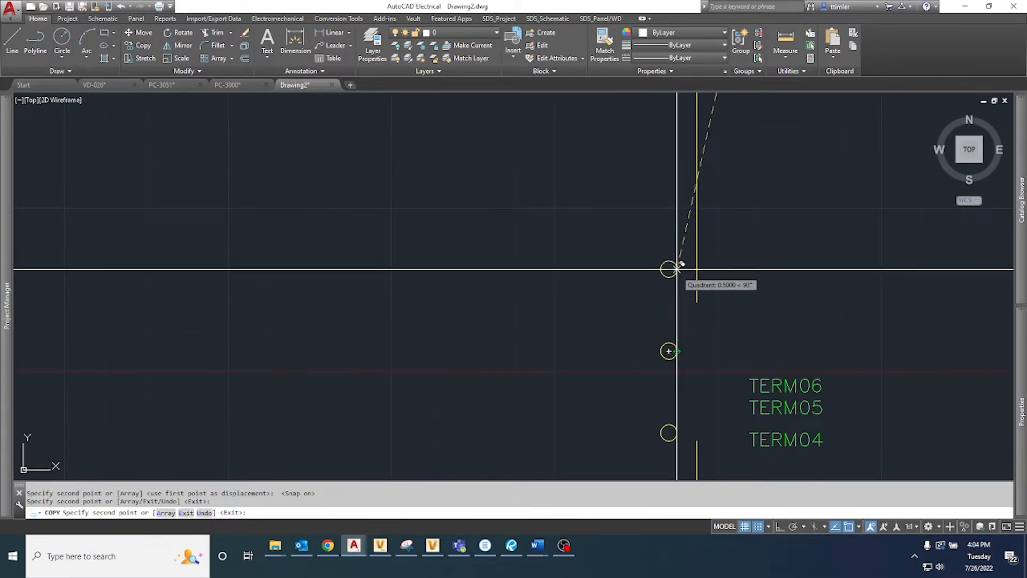
scroll(695, 283, down, 4)
key(Escape)
scroll(716, 310, down, 2)
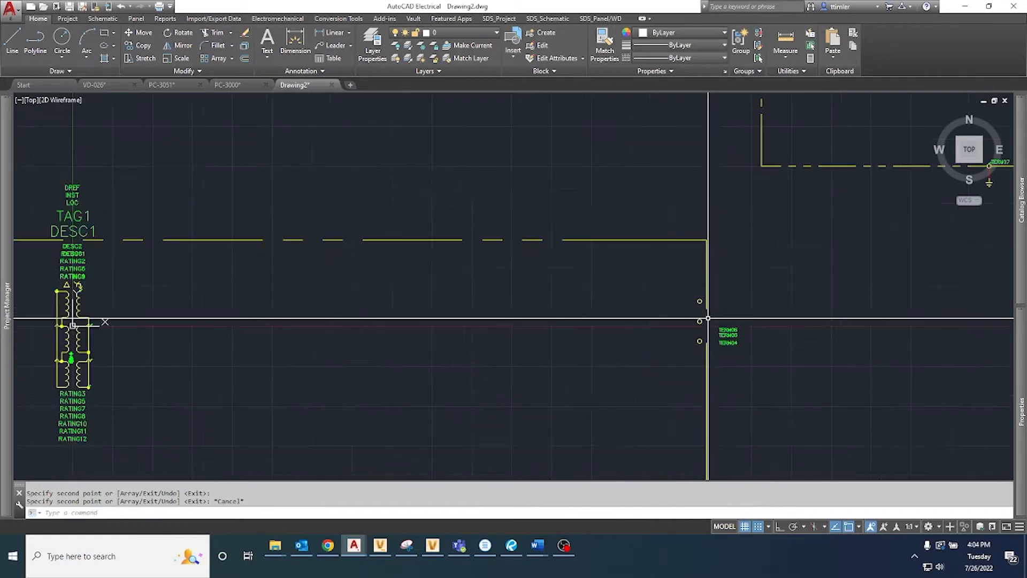
In PC-3051, measure the vertical distance between the H2 and H3 terminal circles from center to center
click(161, 85)
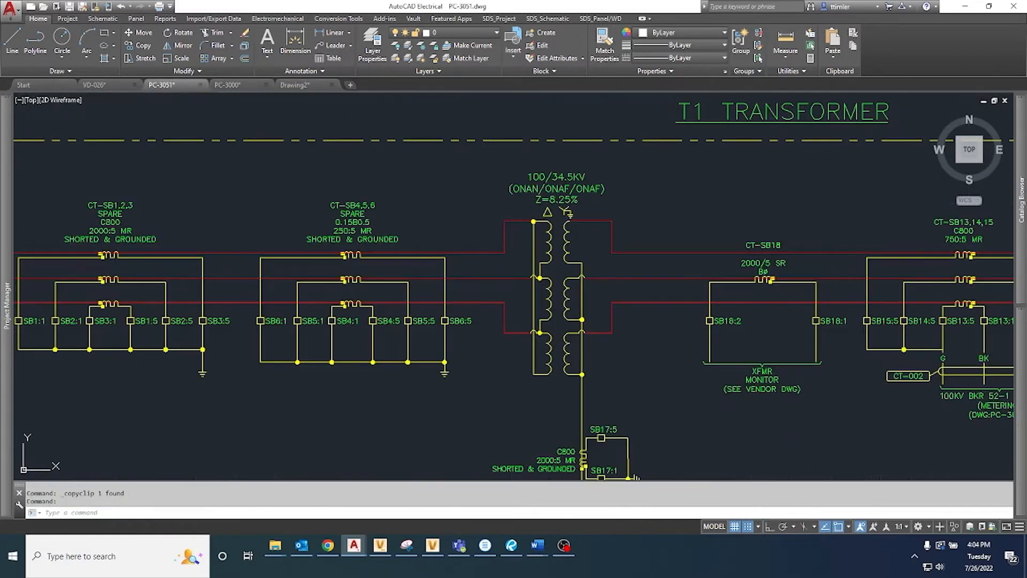
scroll(275, 284, up, 5)
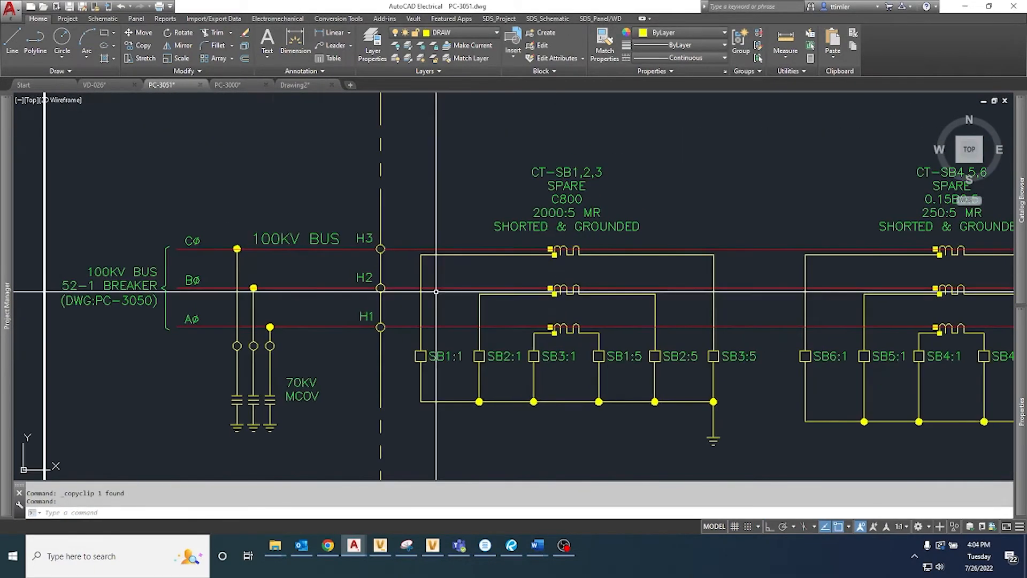
text(I)
key(Return)
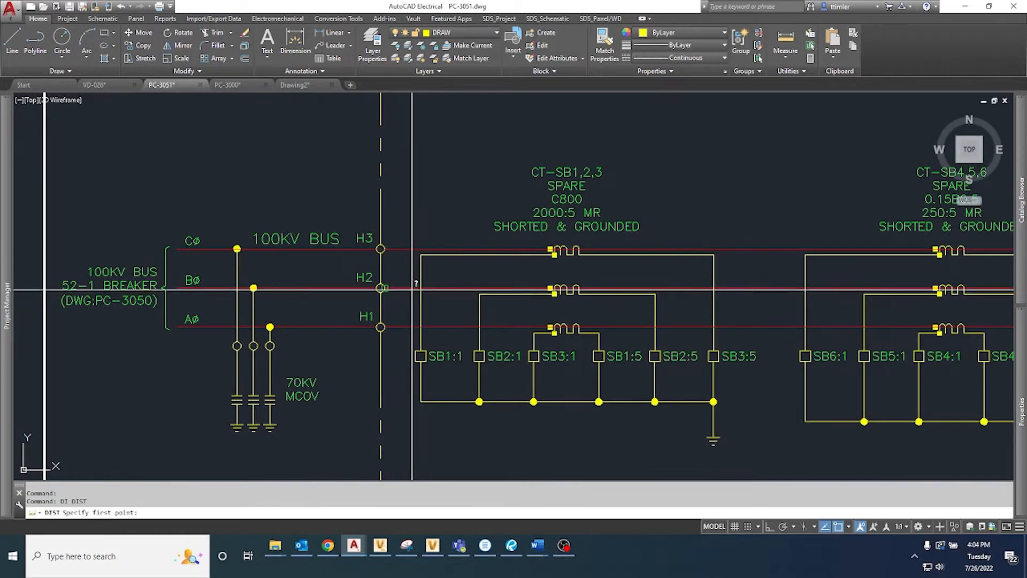
click(380, 288)
click(381, 249)
key(Return)
scroll(380, 288, up, 6)
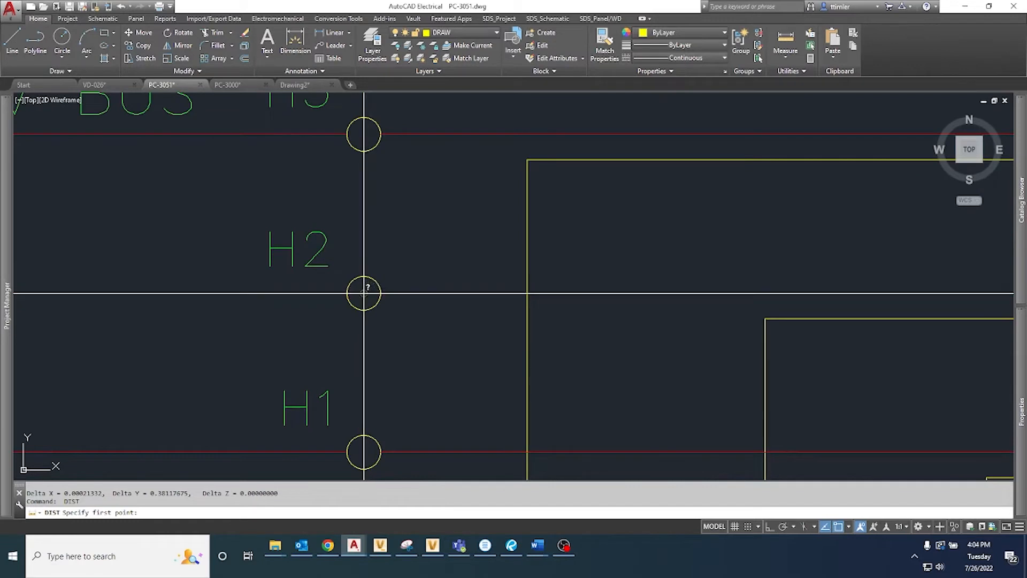
click(364, 292)
click(364, 132)
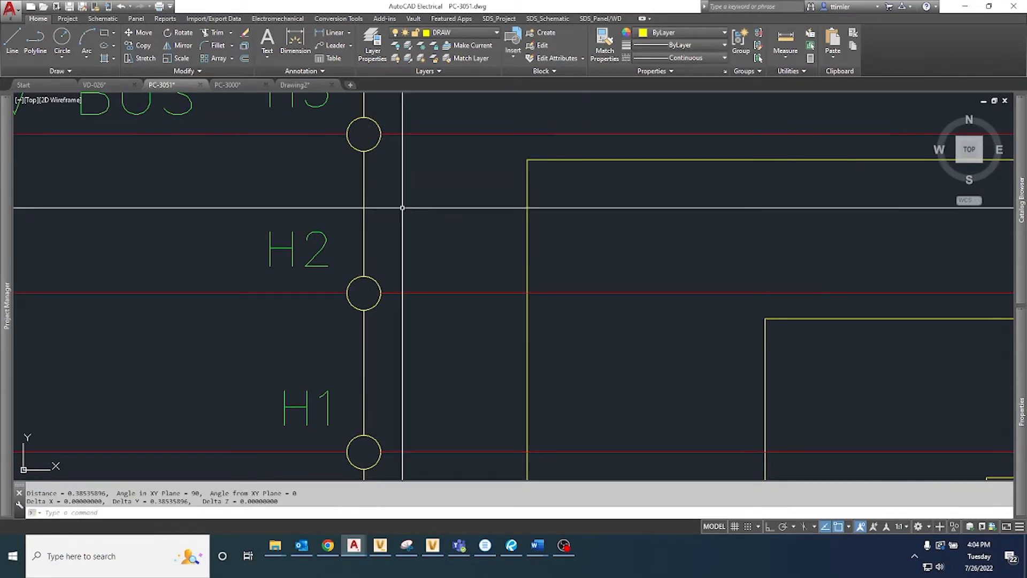
In Drawing2, move the three right-edge terminal circles of the large enclosure straight down until the middle one sits on the X axis
click(283, 88)
scroll(695, 311, up, 4)
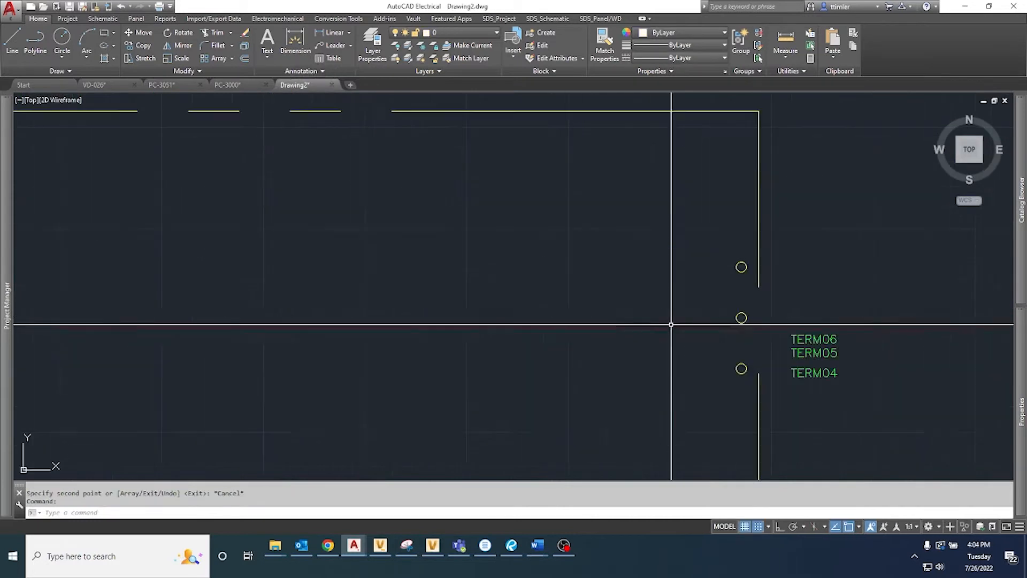
middle_drag(712, 298, 633, 297)
scroll(633, 297, down, 4)
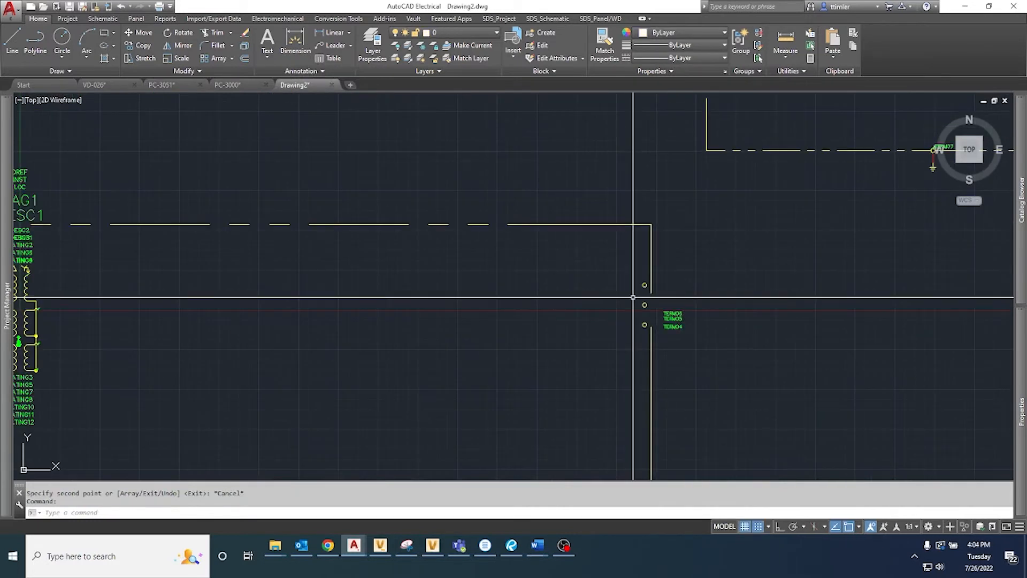
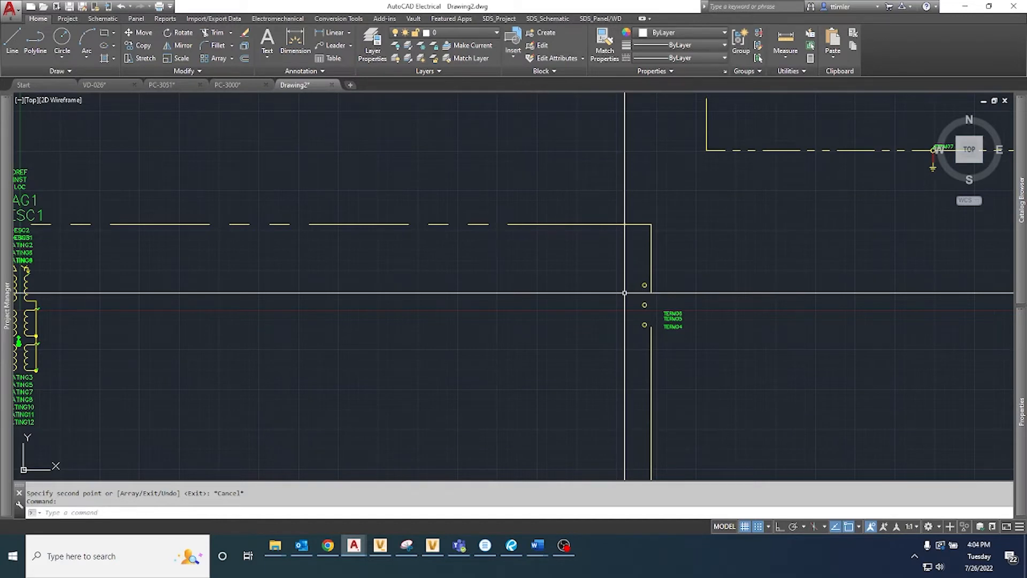
scroll(624, 293, up, 4)
click(635, 276)
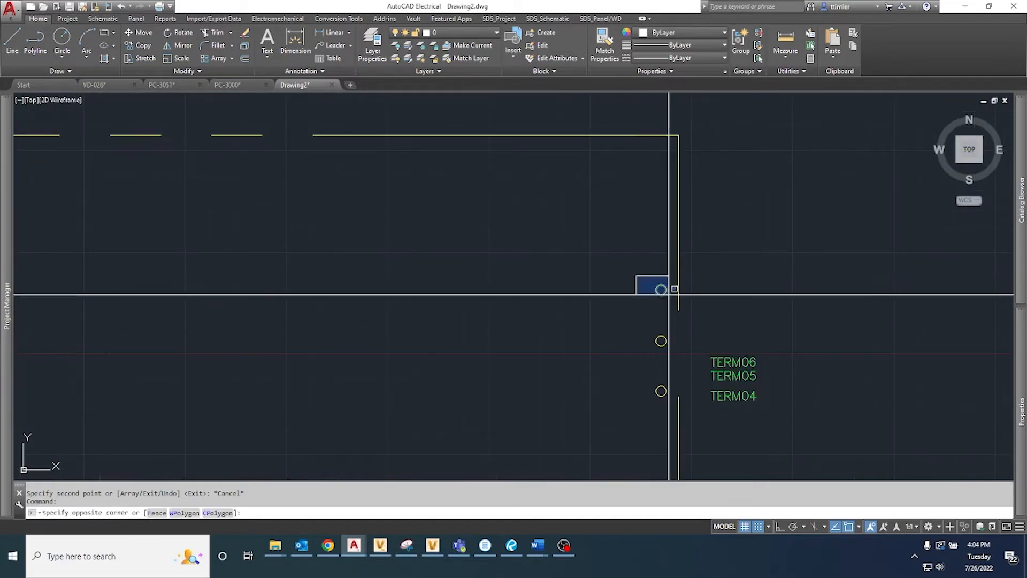
click(669, 293)
click(642, 320)
click(666, 408)
text(m)
key(Return)
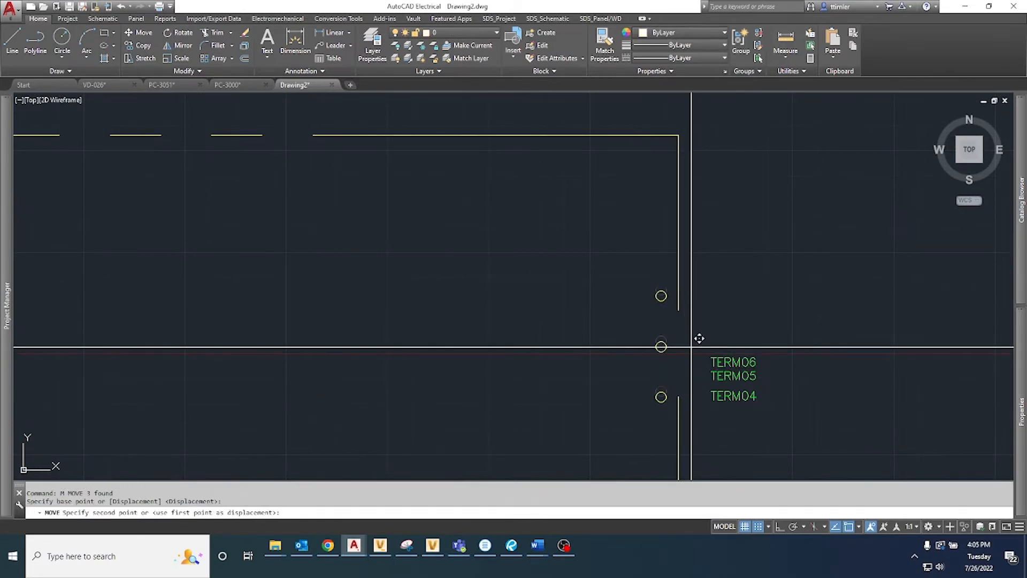
click(692, 353)
click(642, 287)
click(670, 330)
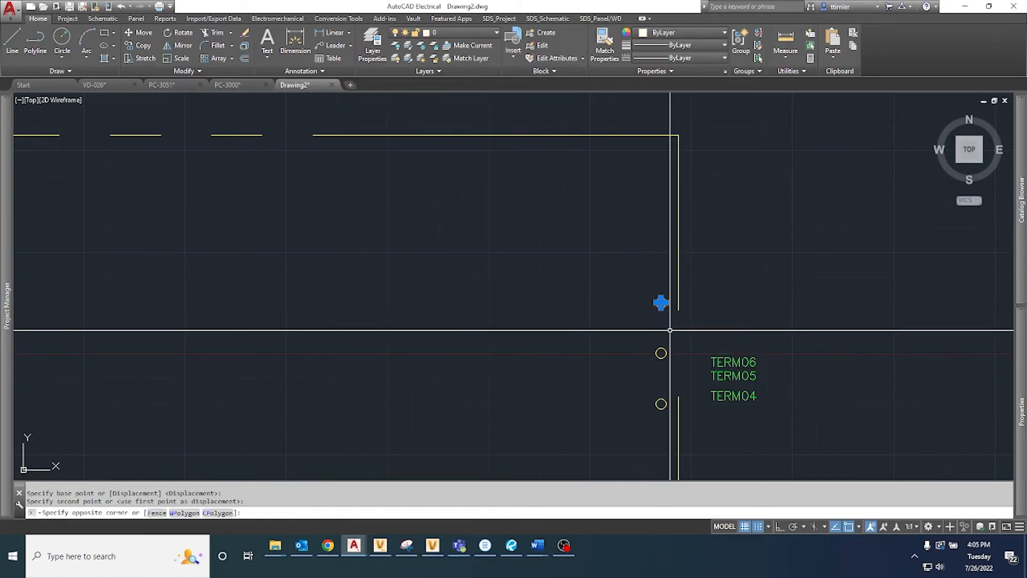
text(m)
key(Return)
click(663, 302)
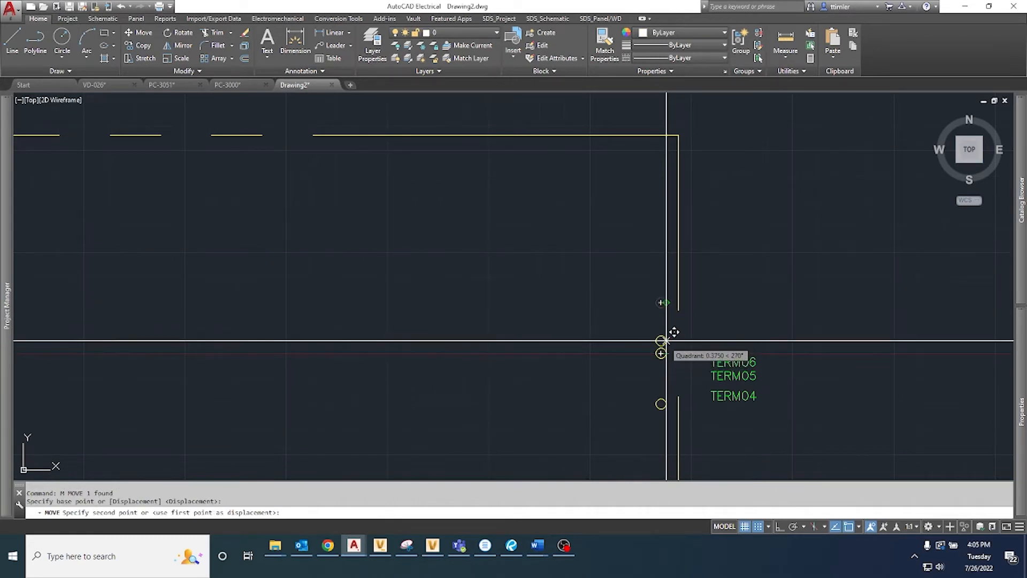
key(Escape)
Erase the upper and lower right-edge terminal circles and copy the middle circle 0.5 above and 0.5 below itself
click(648, 387)
click(663, 405)
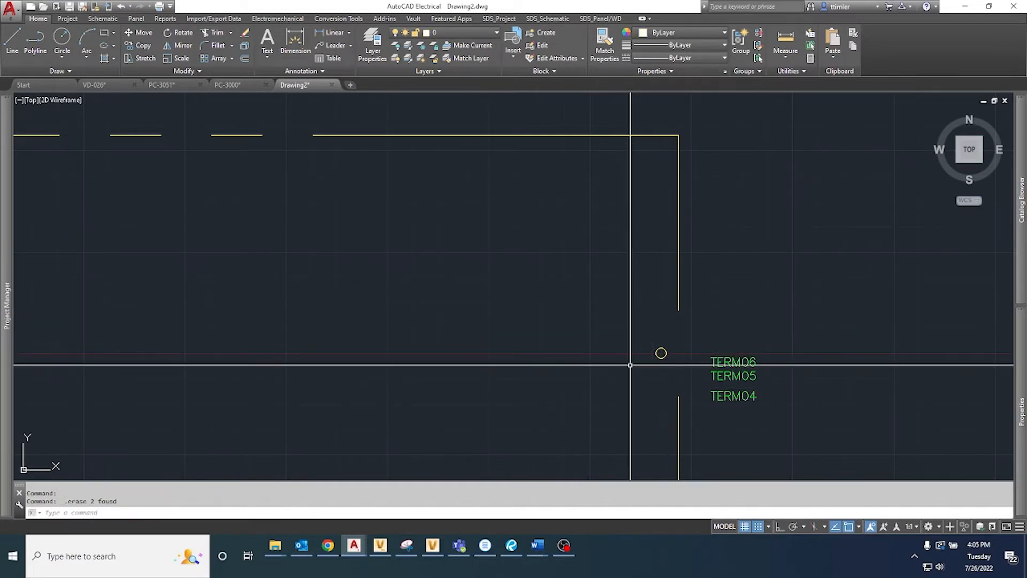
text(co)
key(Return)
key(Return)
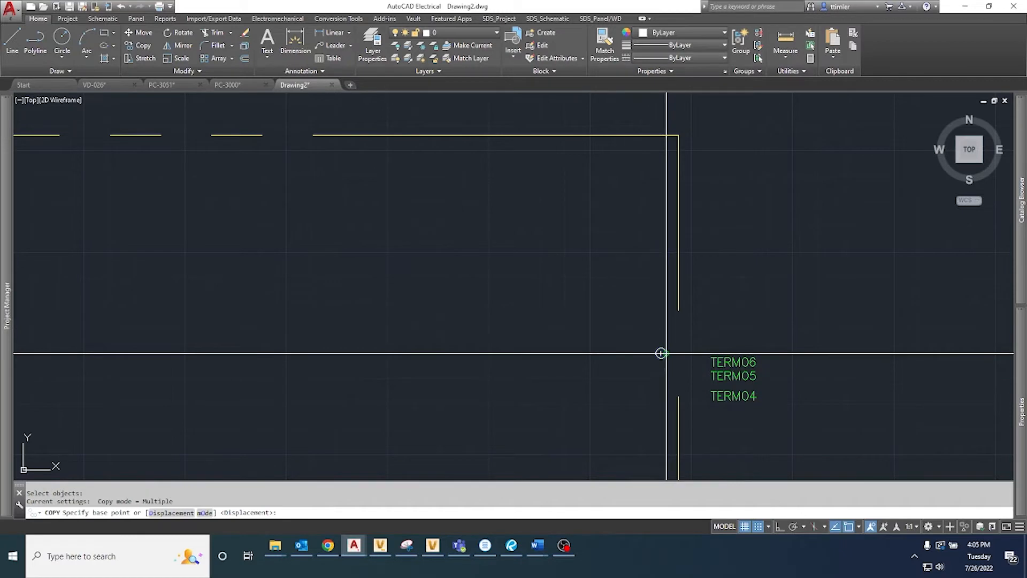
click(661, 353)
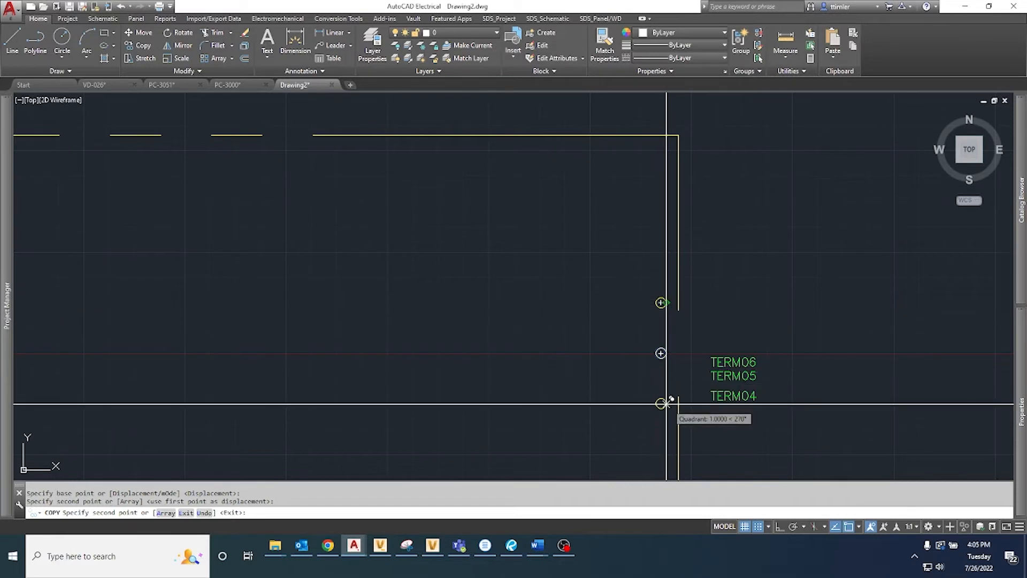
key(Escape)
Stretch the upper vertical segment of the large enclosure's right edge into line with the terminal circles
click(699, 257)
click(624, 218)
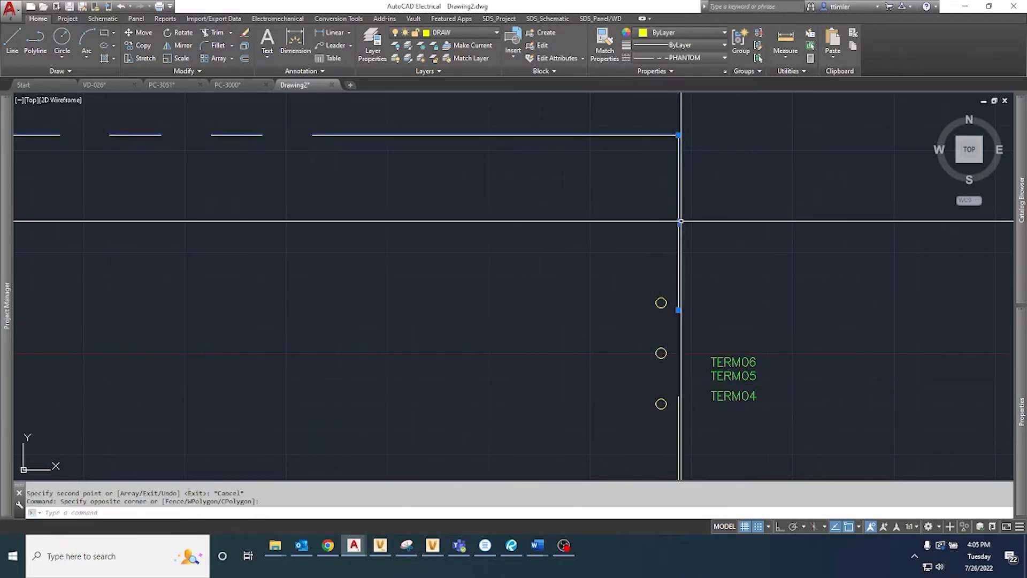
mouse_move(678, 222)
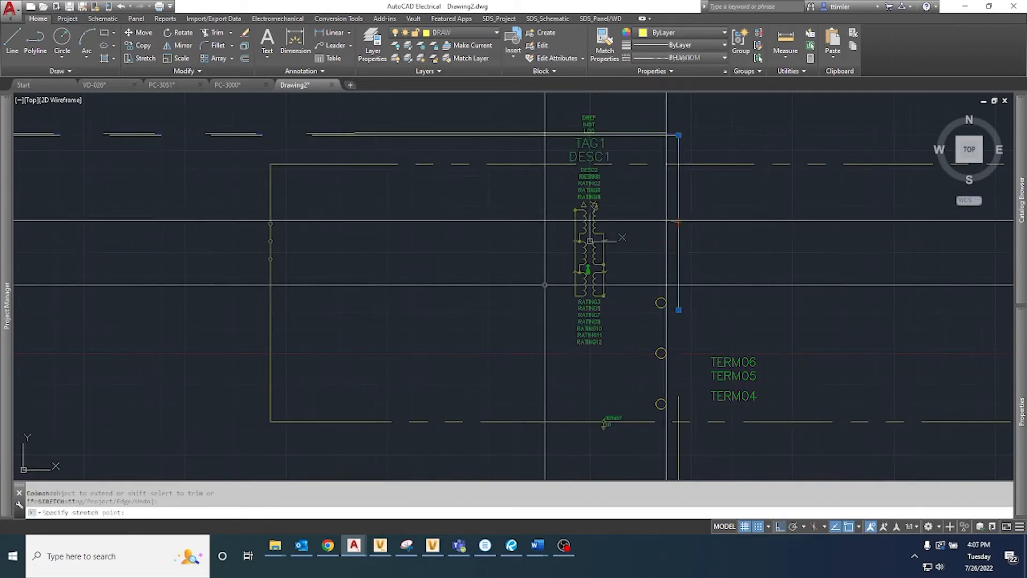
scroll(578, 214, up, 10)
click(701, 172)
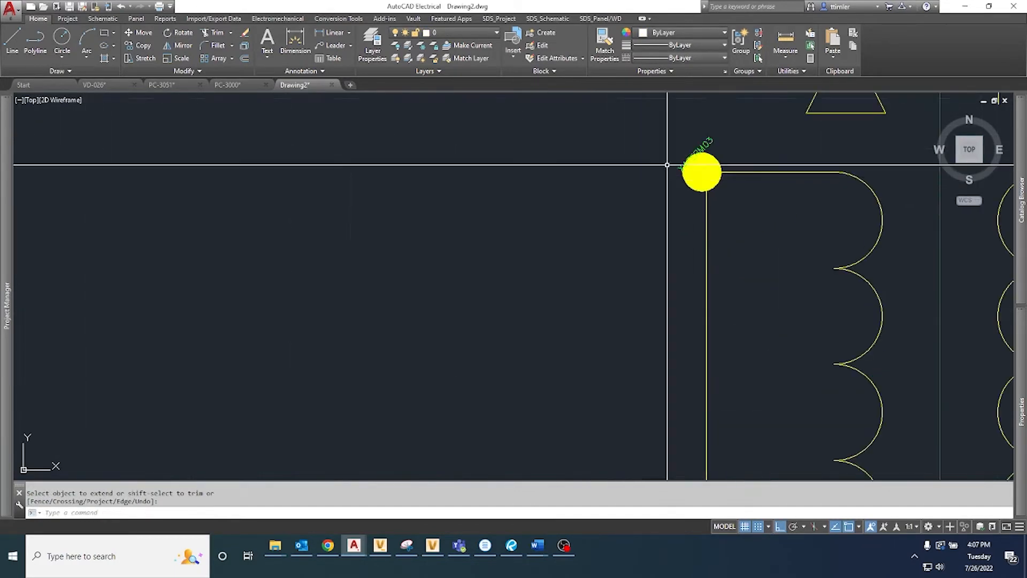
click(705, 147)
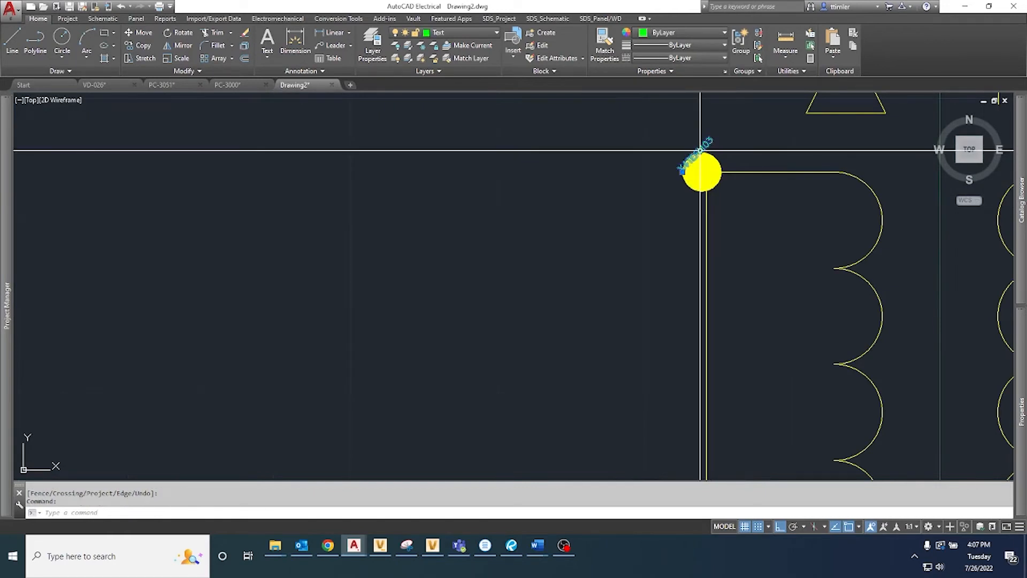
text(m)
key(Return)
key(F9)
scroll(679, 164, down, 8)
middle_drag(427, 215, 752, 223)
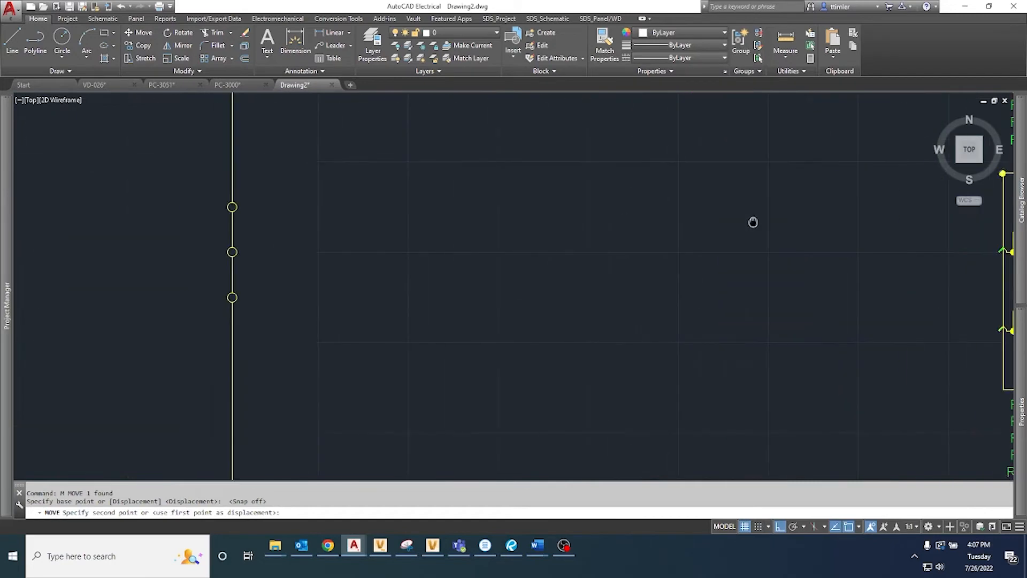
scroll(701, 220, down, 2)
scroll(408, 212, up, 6)
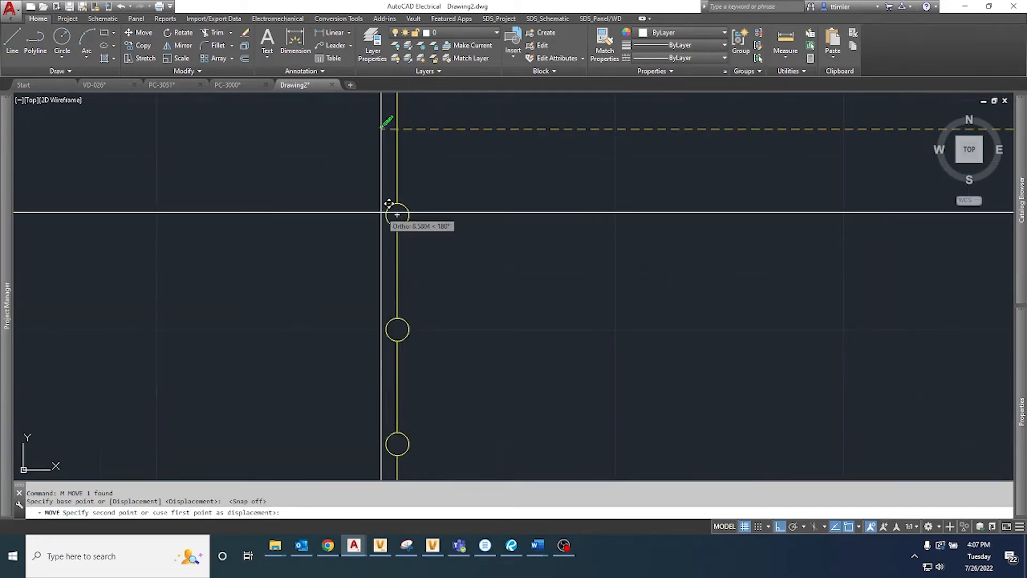
key(Escape)
With grid snap off, copy the X4TERM03 attribute from the upper-left winding end to each of the three left-edge terminal circles
scroll(432, 238, down, 7)
middle_drag(658, 227, 378, 241)
scroll(624, 226, up, 7)
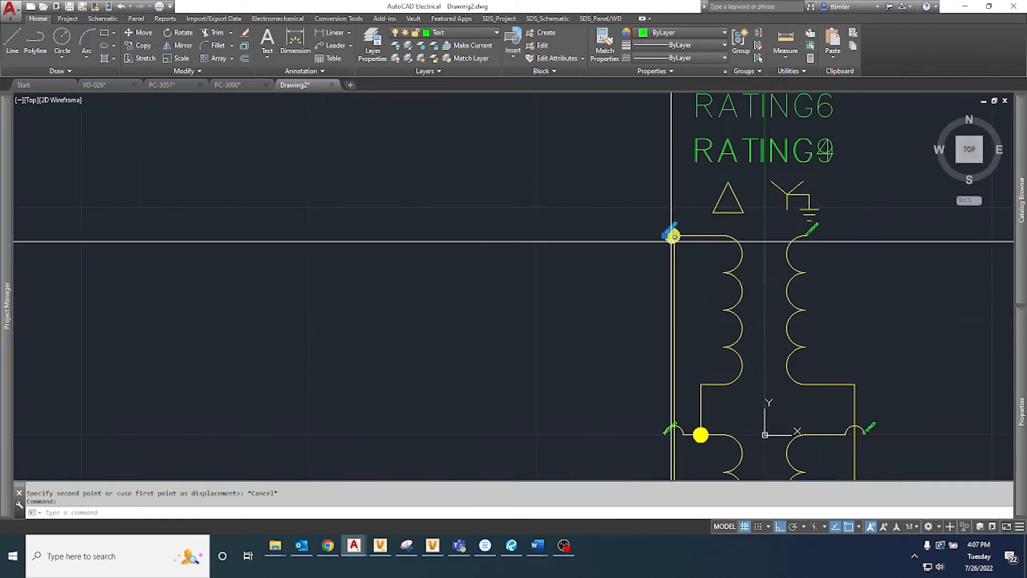
key(Return)
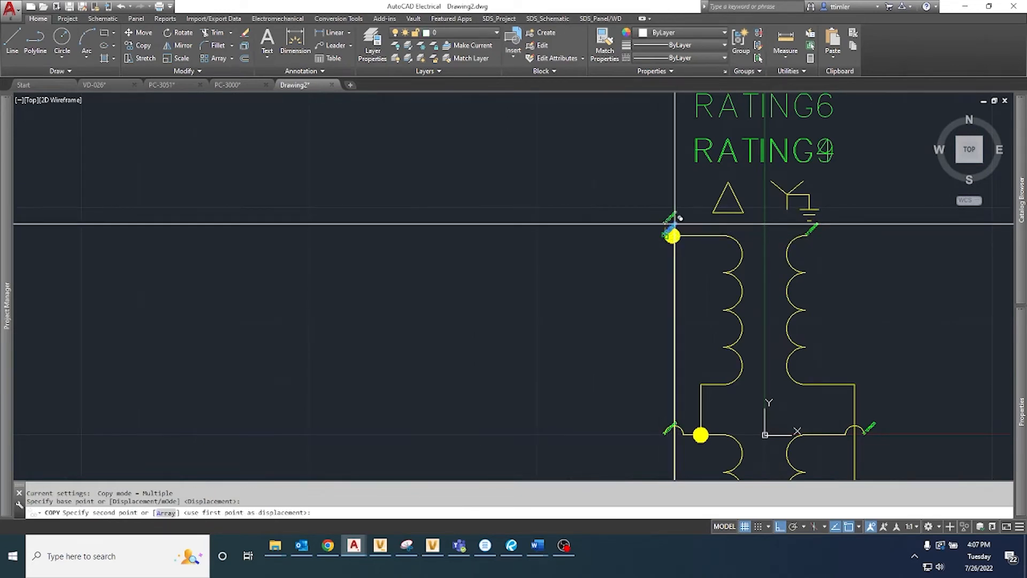
scroll(676, 223, down, 4)
scroll(193, 235, up, 5)
click(183, 214)
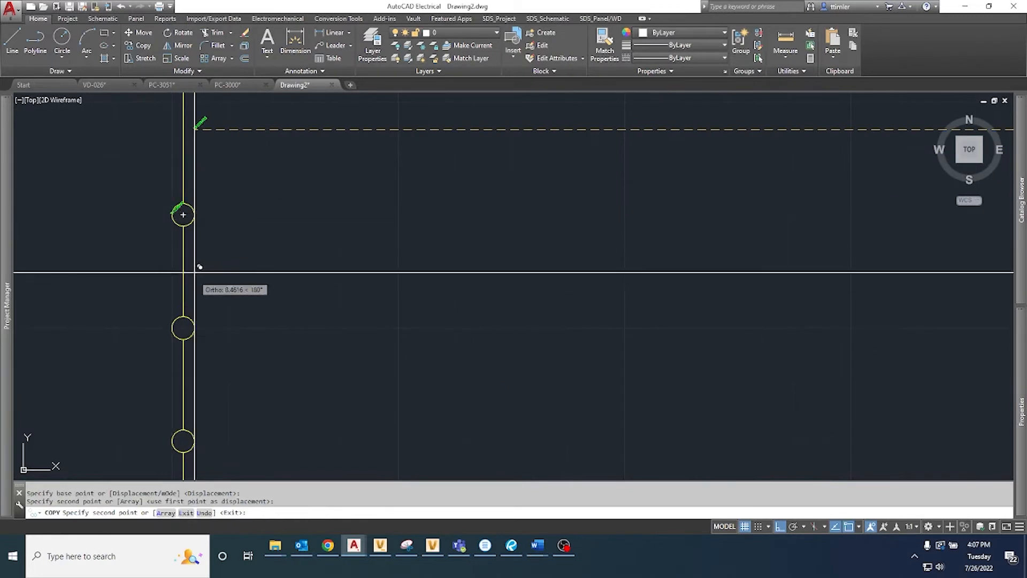
click(172, 327)
click(174, 439)
key(Escape)
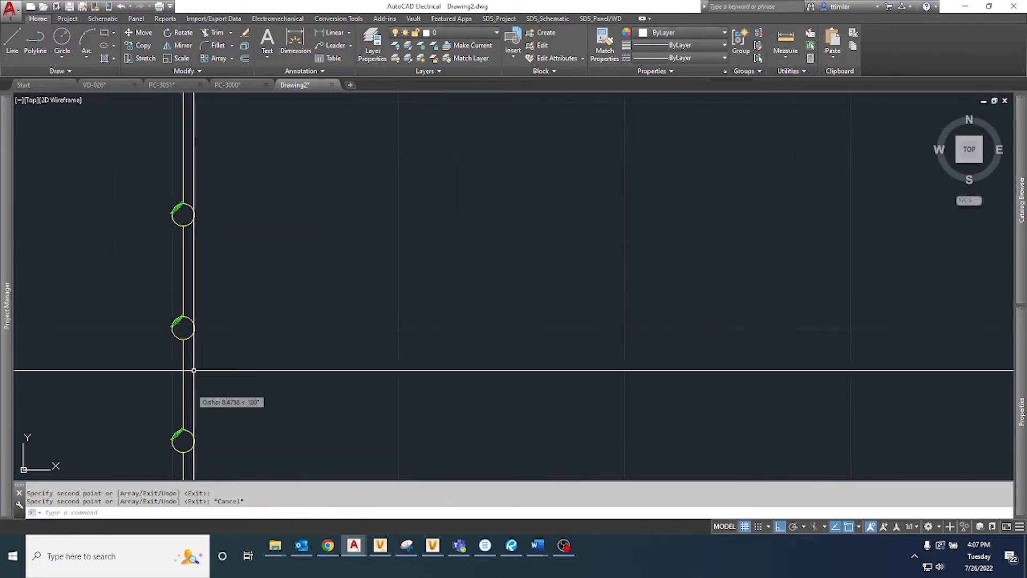
Set the tag of the middle left-edge terminal attribute to X4TERM02 and renumber the tag of the bottom one
double_click(180, 323)
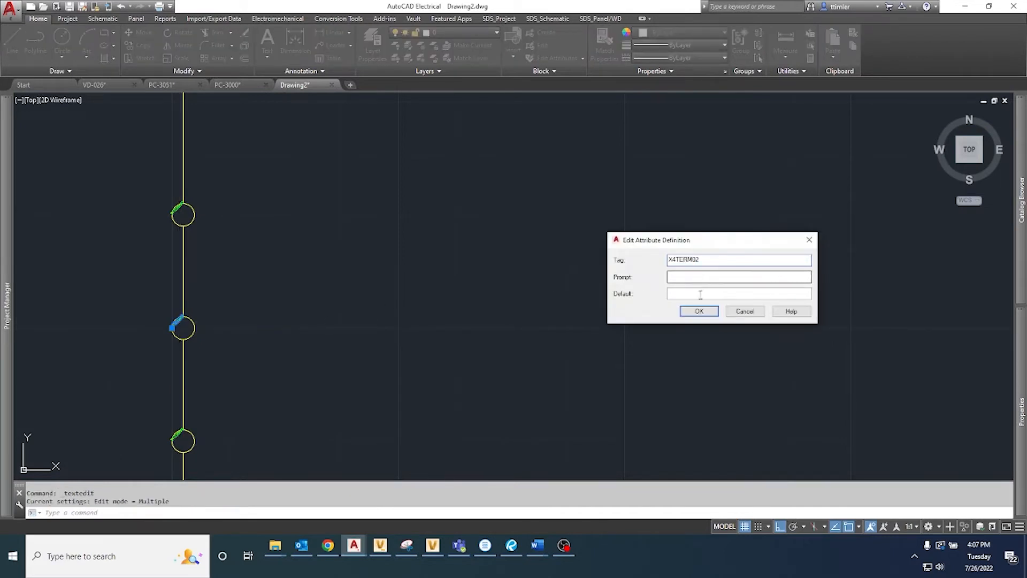
click(699, 314)
click(177, 435)
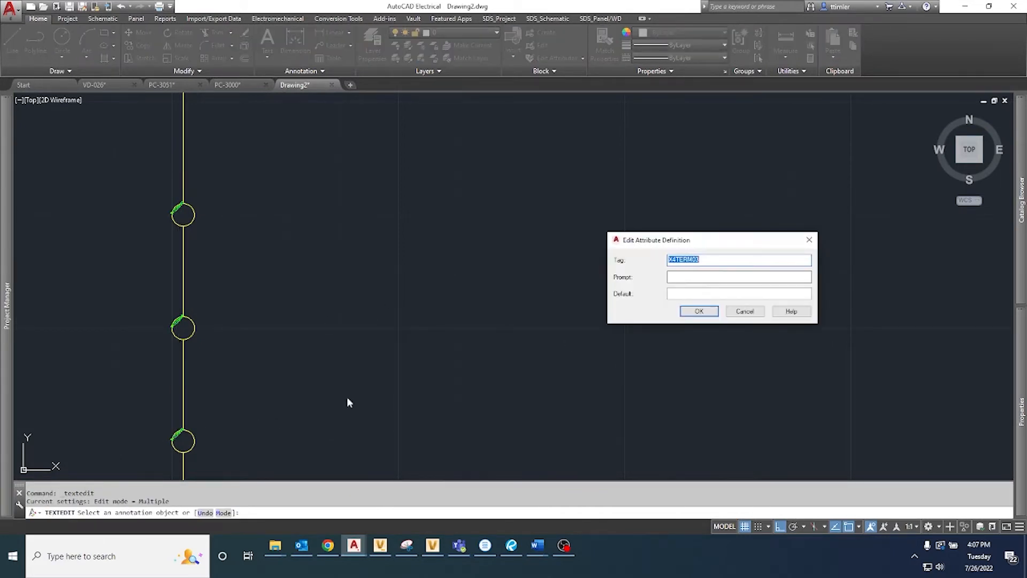
click(706, 316)
scroll(506, 320, down, 3)
right_click(505, 319)
click(527, 328)
Examine the left-edge terminals, the right-edge terminals and the winding attributes of the transformer symbol
scroll(414, 363, up, 4)
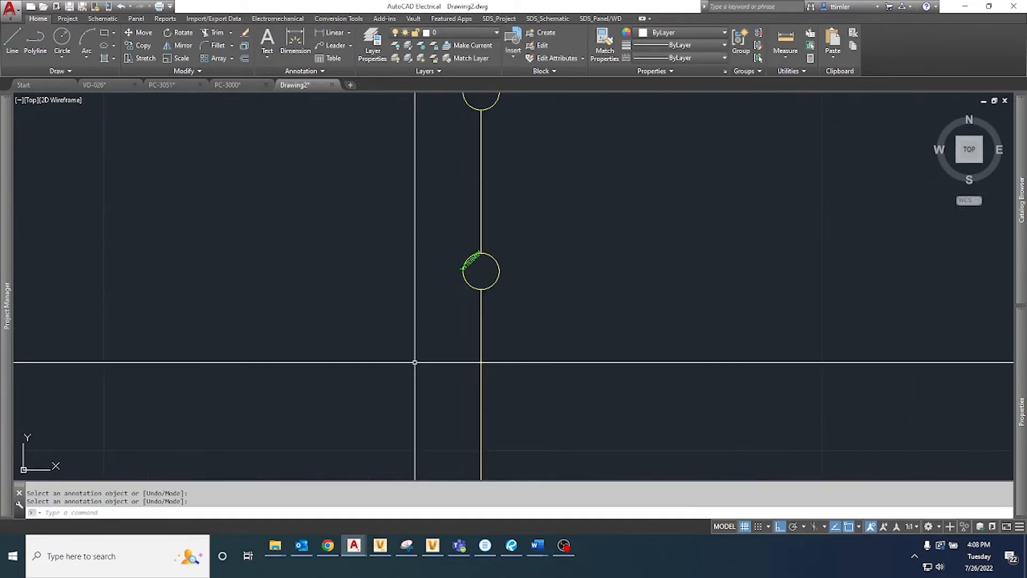
scroll(414, 363, down, 3)
middle_drag(730, 340, 291, 350)
middle_drag(763, 379, 372, 322)
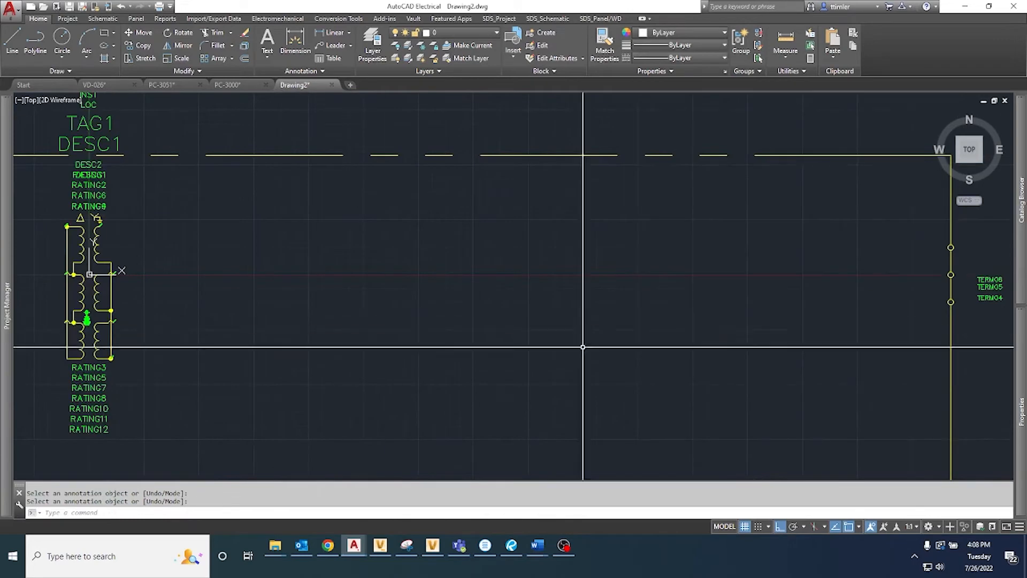
scroll(642, 332, down, 2)
middle_drag(220, 335, 516, 331)
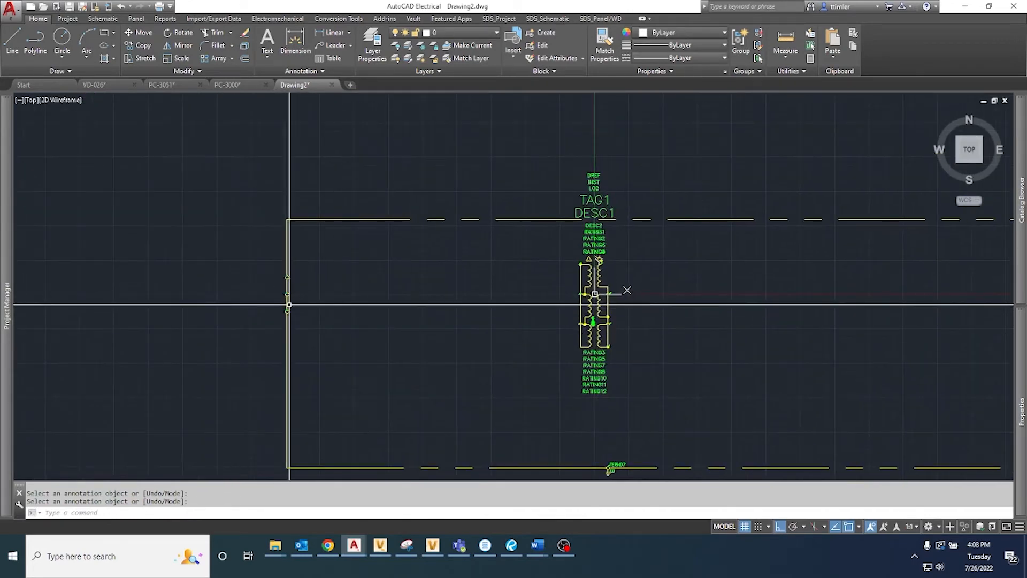
scroll(294, 301, up, 4)
scroll(508, 290, down, 3)
scroll(507, 298, up, 5)
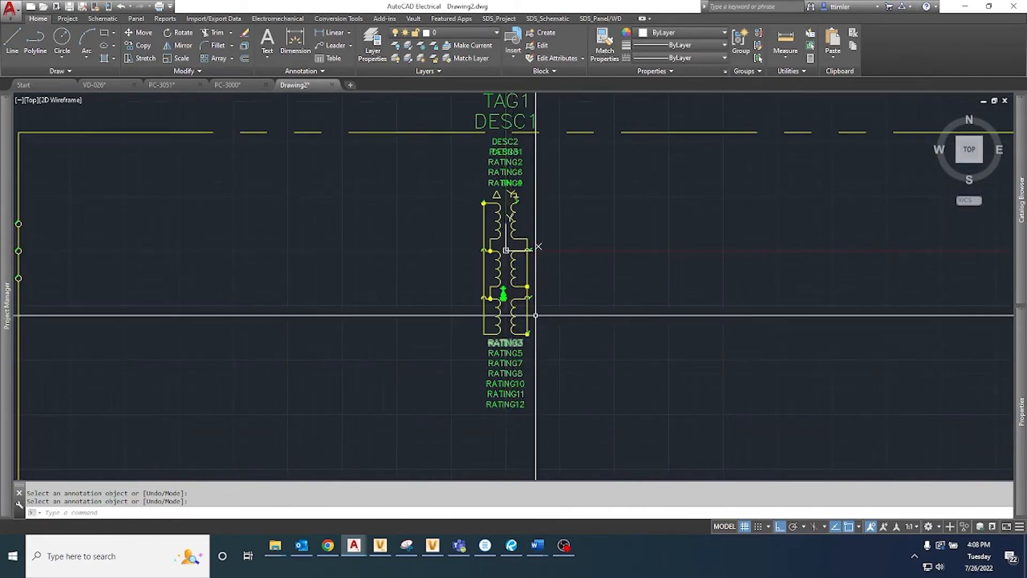
scroll(505, 377, up, 2)
scroll(509, 325, down, 5)
middle_drag(509, 325, 527, 367)
Copy the X1TERM04 attribute from the lower right-hand winding to each of the three right-edge terminal circles
key(Escape)
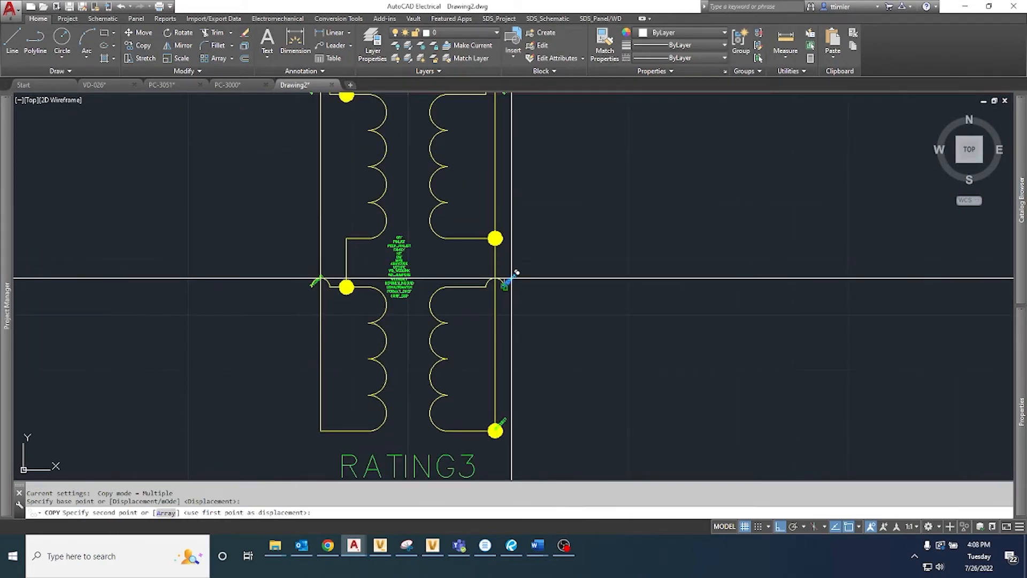
scroll(511, 278, down, 4)
middle_drag(692, 284, 318, 294)
scroll(929, 258, up, 4)
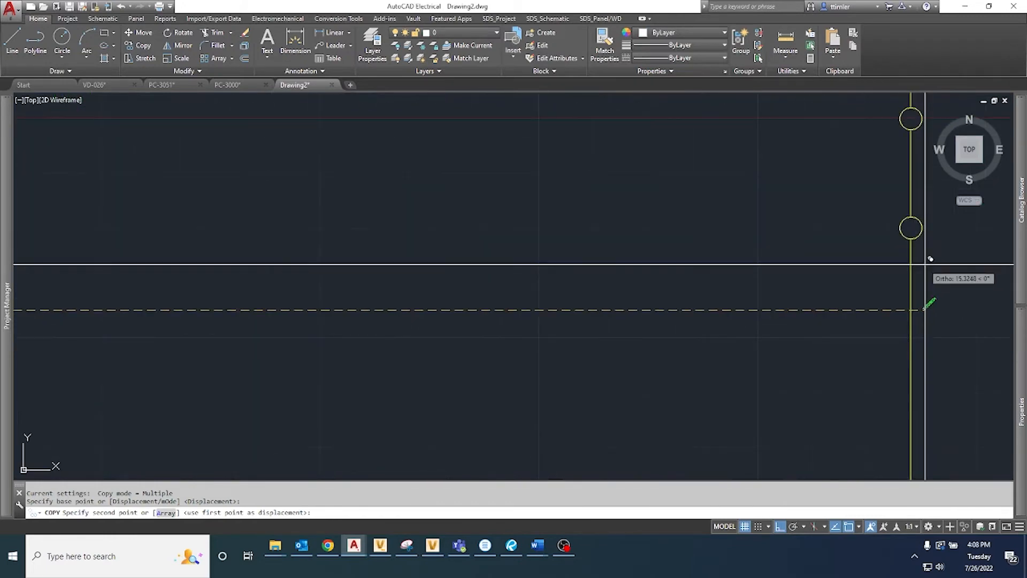
click(911, 228)
middle_drag(909, 340, 807, 389)
click(823, 277)
click(825, 166)
key(Escape)
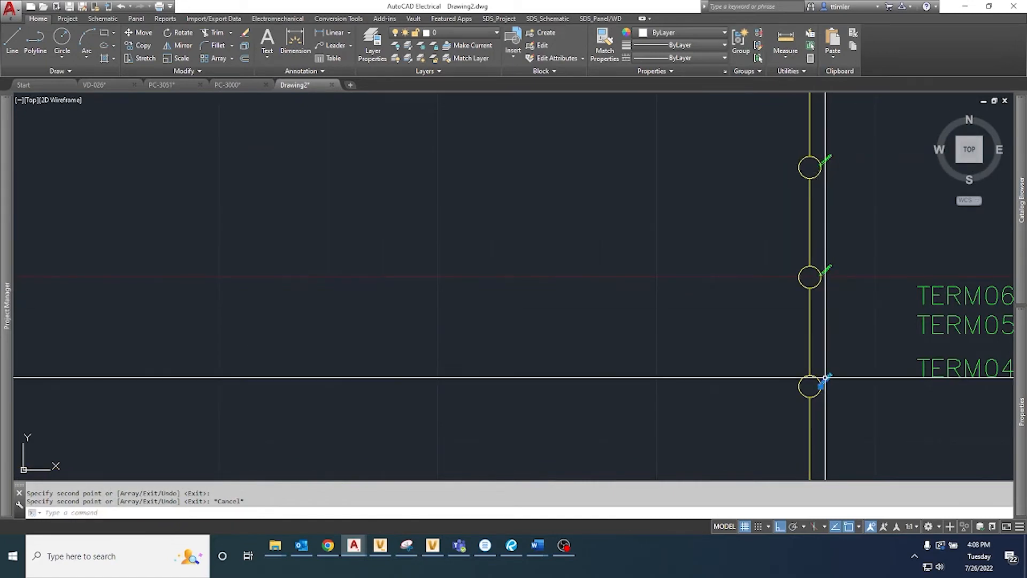
Edit the tags of the right-edge terminal attributes from bottom to top, setting the middle one to X1TERM05
double_click(825, 377)
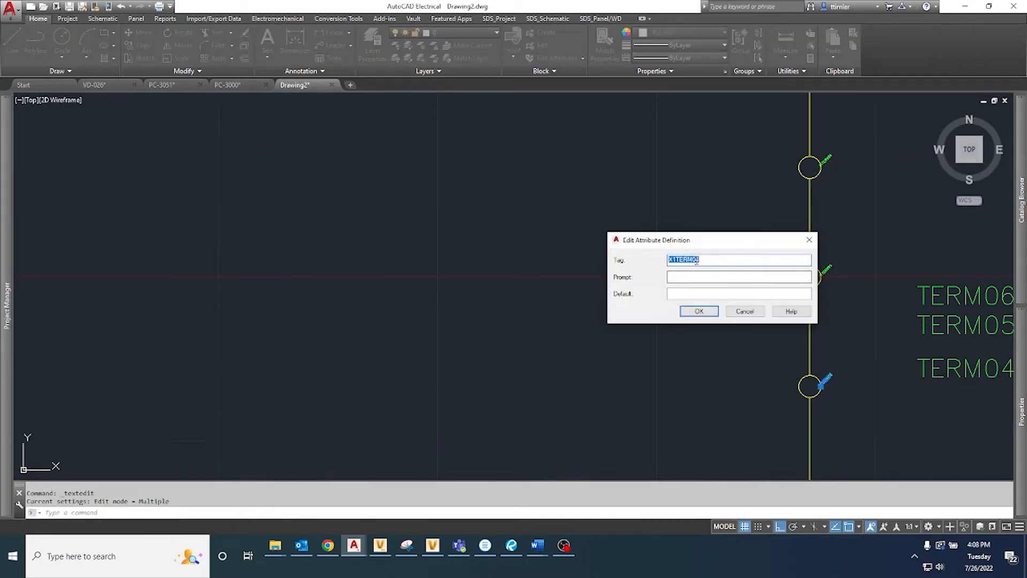
click(697, 312)
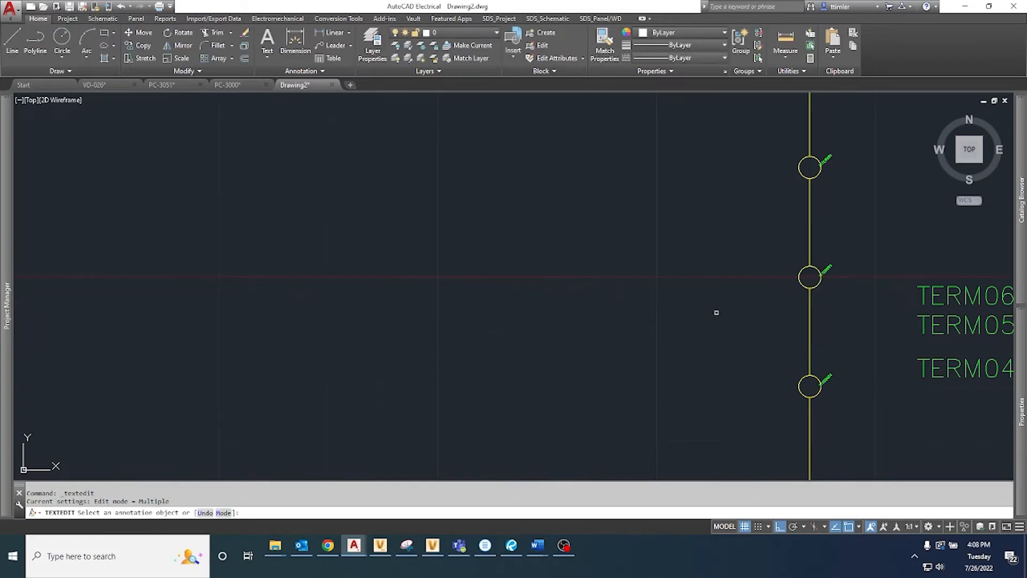
click(828, 270)
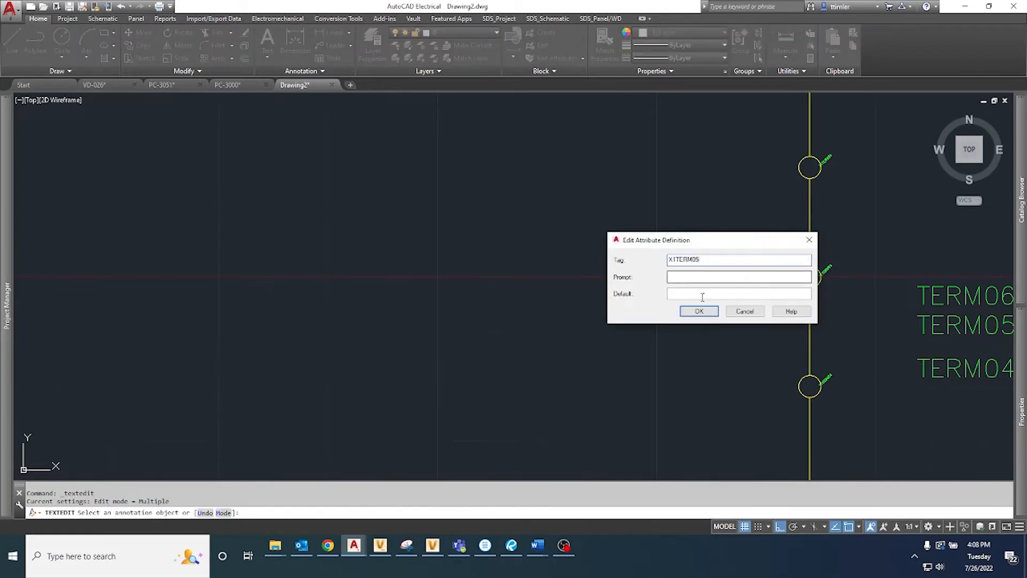
click(697, 311)
click(825, 160)
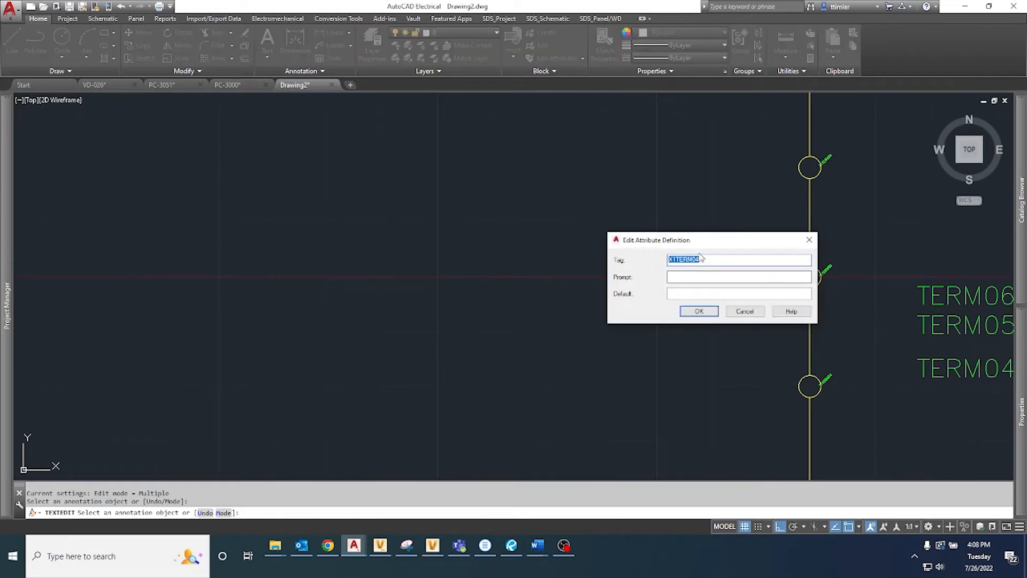
click(699, 312)
right_click(697, 311)
key(Escape)
Copy the three right-edge terminal tag attributes to the opposite side of their circles, inside the enclosure
click(852, 297)
click(814, 153)
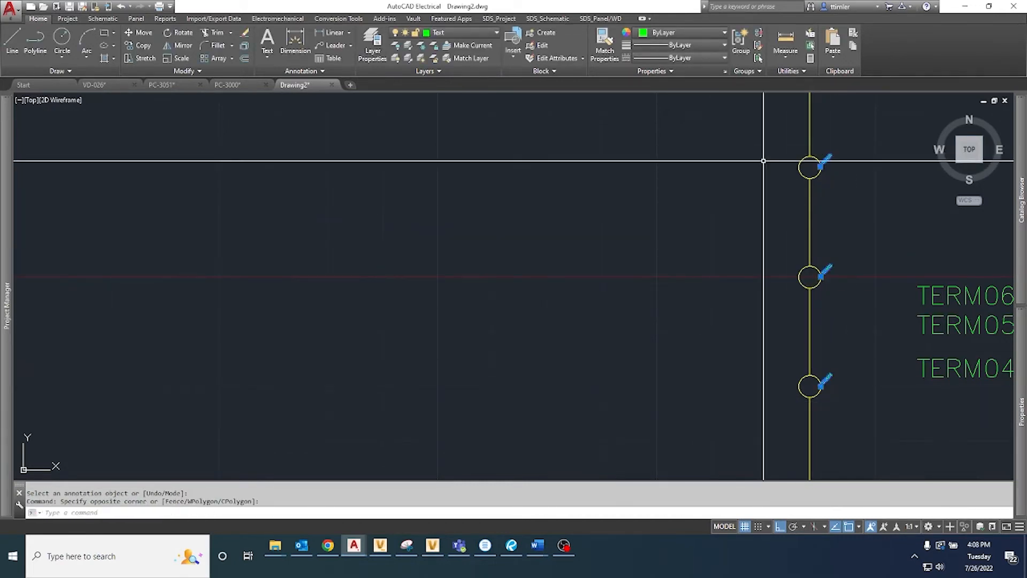
text(co)
key(Return)
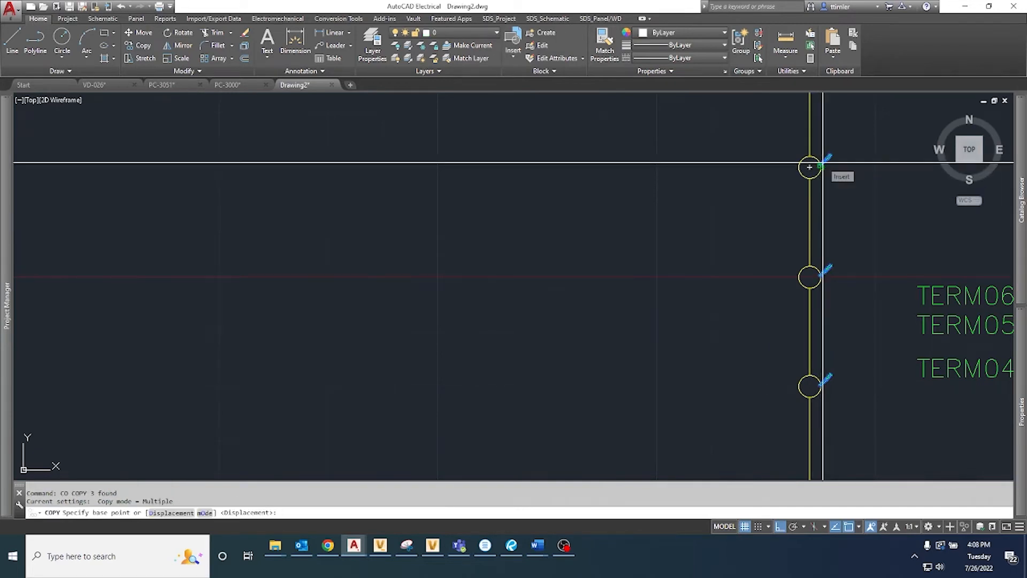
click(822, 162)
key(Escape)
Change the X1 prefix to X4 in the tags of the three copied right-edge attributes, making the middle one X4TERM05
double_click(804, 163)
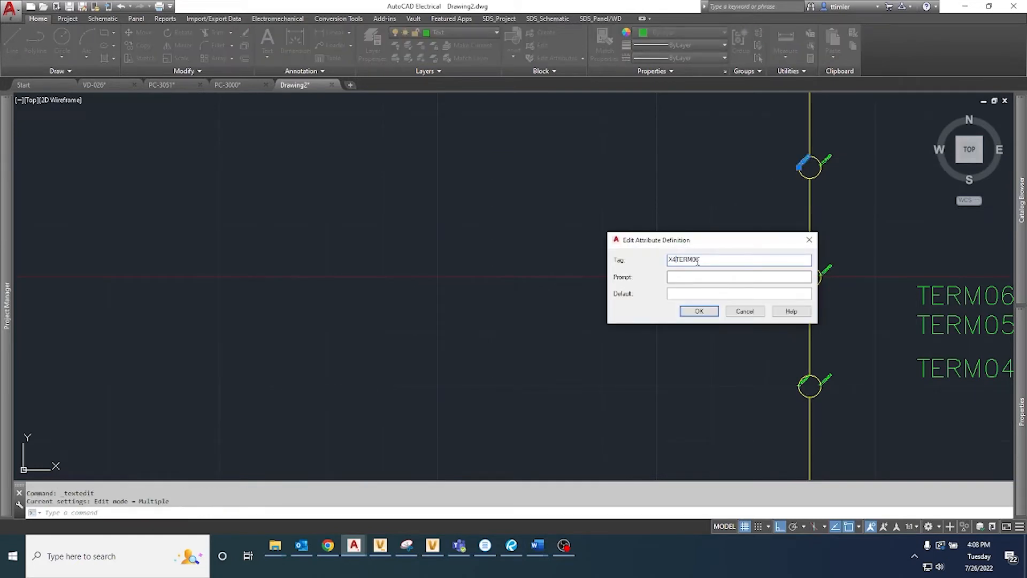
click(697, 315)
click(806, 275)
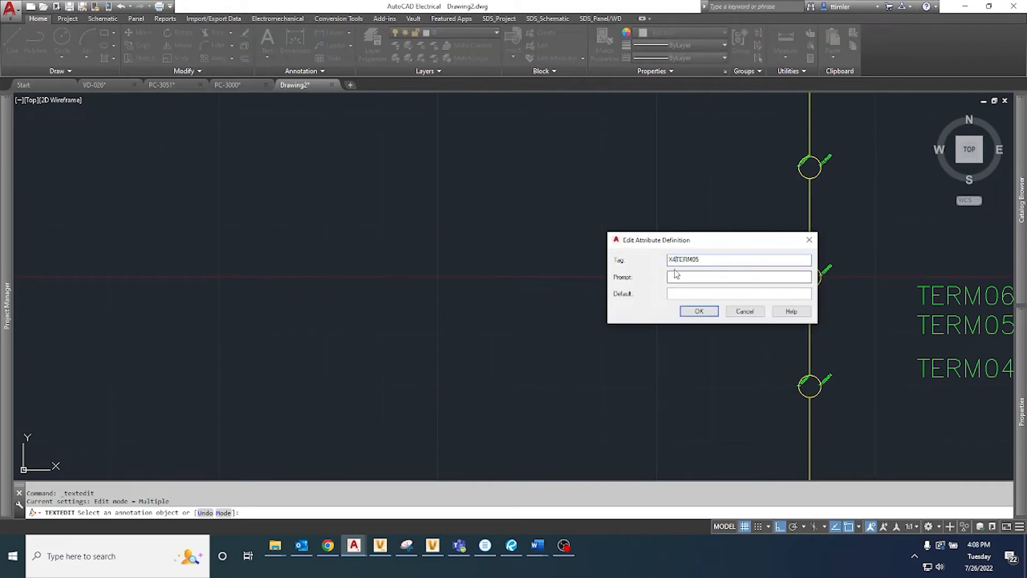
click(699, 315)
click(804, 382)
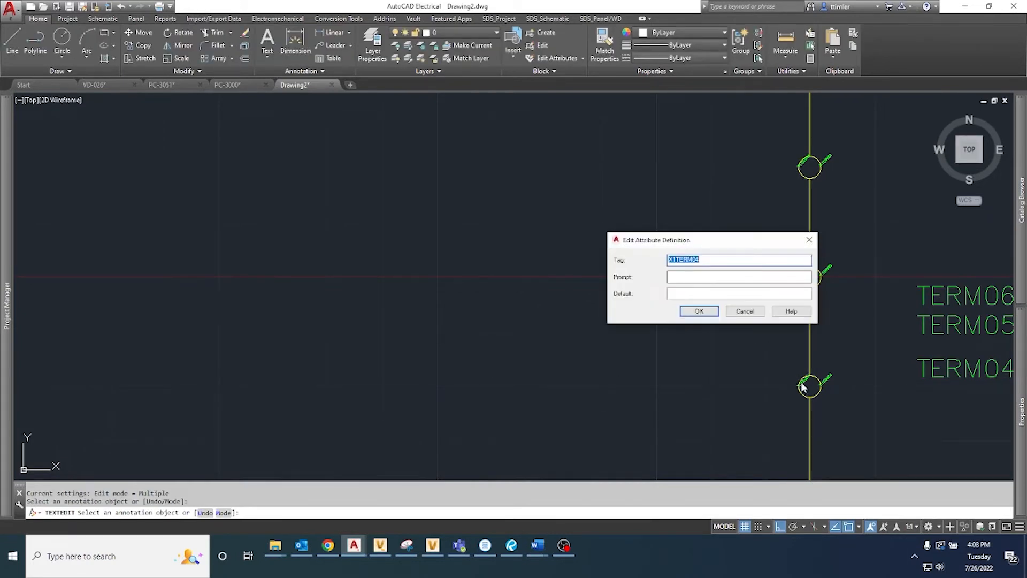
click(699, 312)
scroll(699, 313, down, 8)
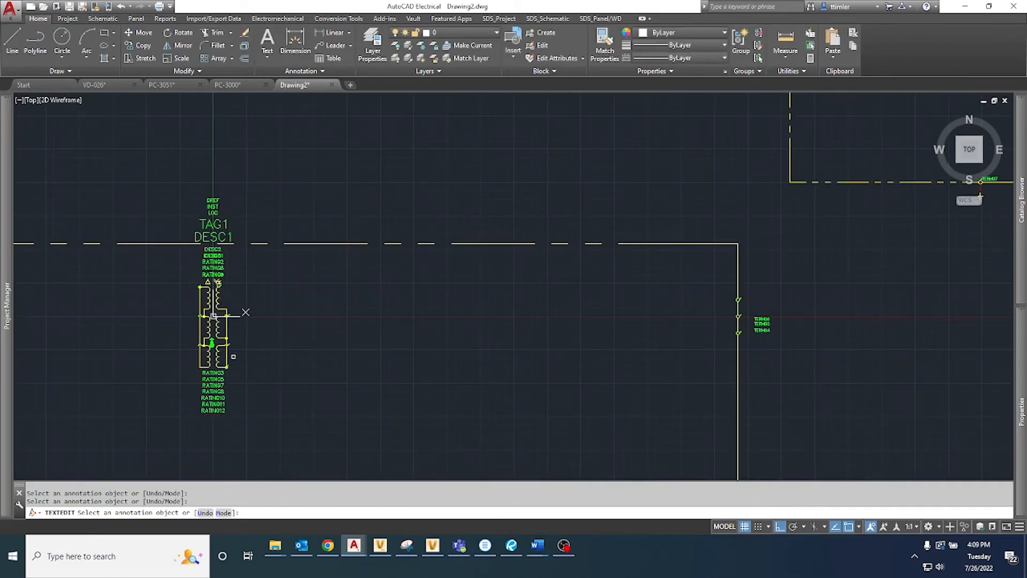
middle_drag(214, 316, 408, 274)
right_click(447, 329)
click(457, 334)
Copy the three X4TERM attributes on the enclosure's left edge to the inner side of their terminal circles
scroll(450, 335, up, 2)
scroll(142, 310, up, 5)
click(181, 184)
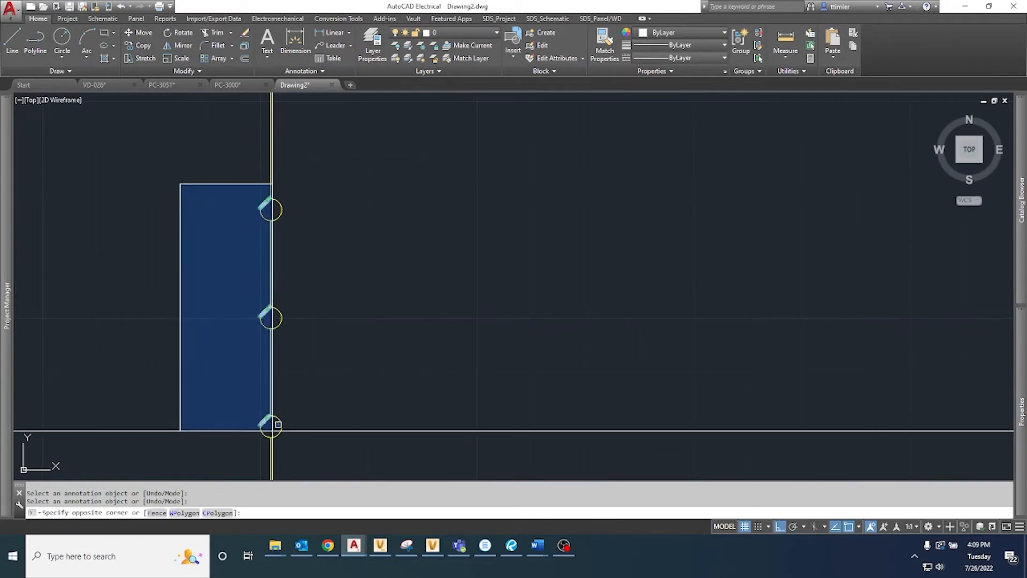
click(266, 422)
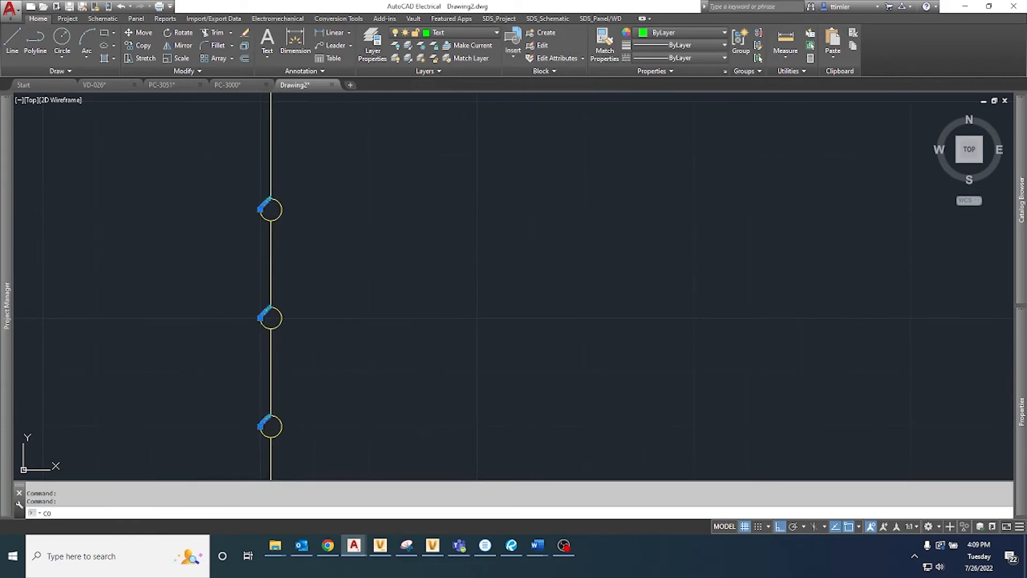
key(Return)
scroll(271, 206, up, 5)
click(261, 206)
click(349, 210)
key(Escape)
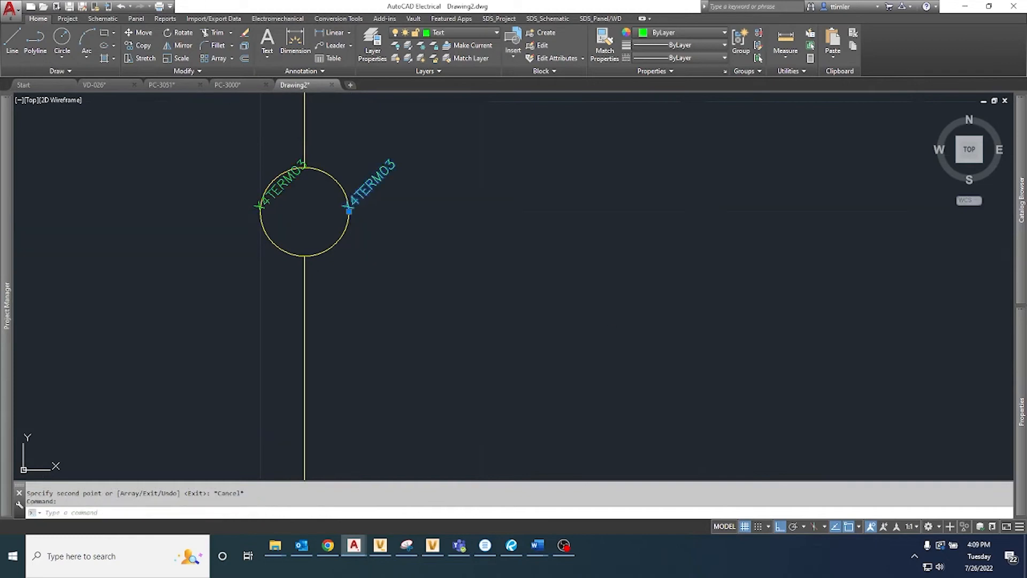
Set the tags of the copied left-edge attributes from top to bottom to X1TERM03, X1TERM02 and X1TERM01
double_click(349, 210)
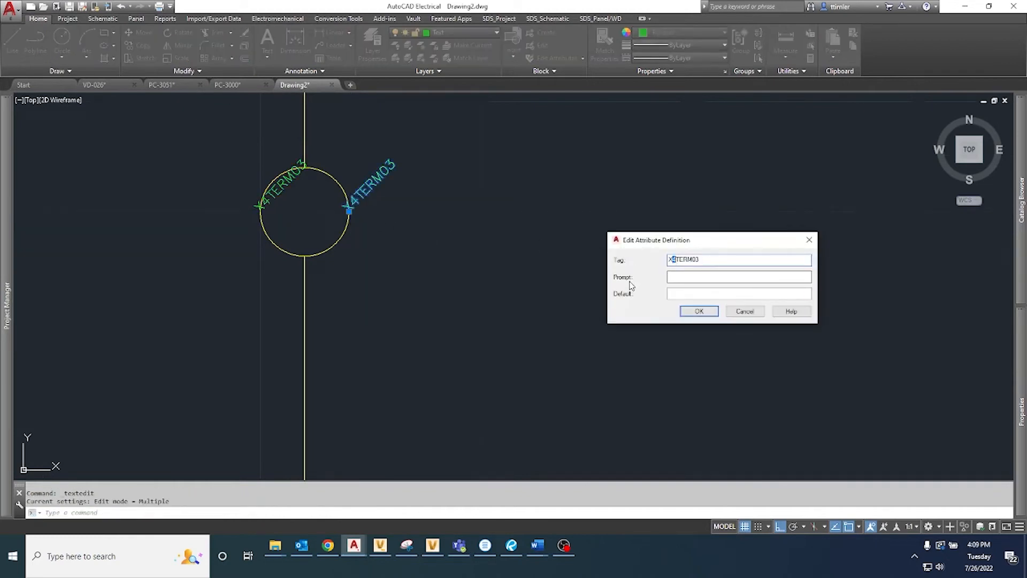
text(X1TERM03)
click(699, 311)
scroll(415, 294, down, 5)
scroll(398, 366, up, 2)
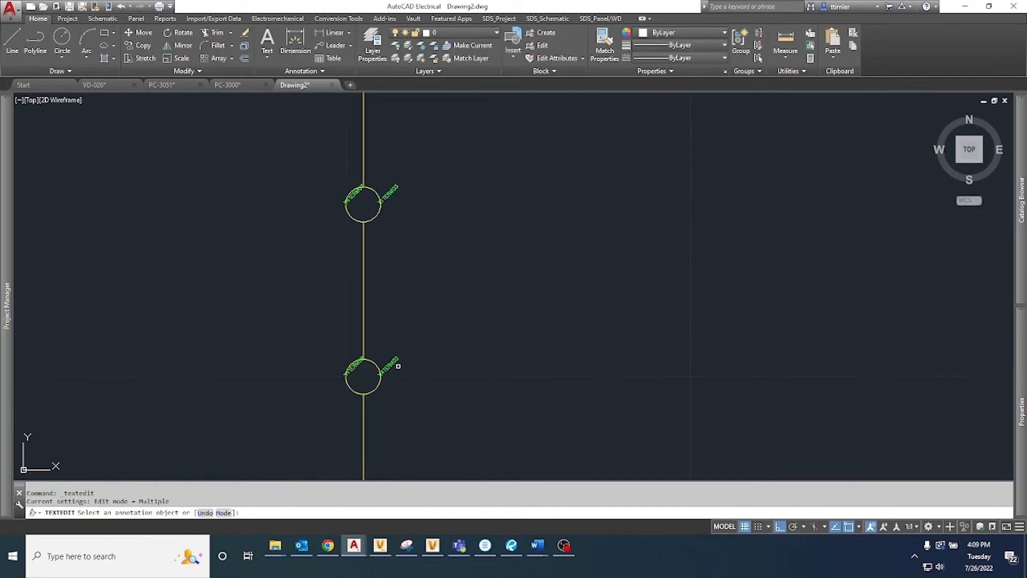
click(396, 362)
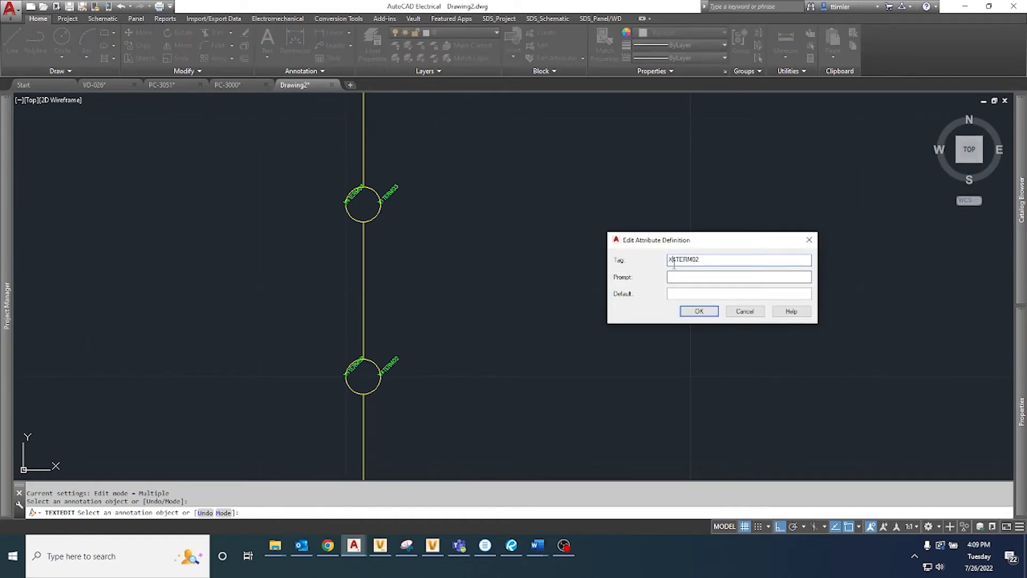
click(686, 315)
middle_drag(397, 284, 438, 231)
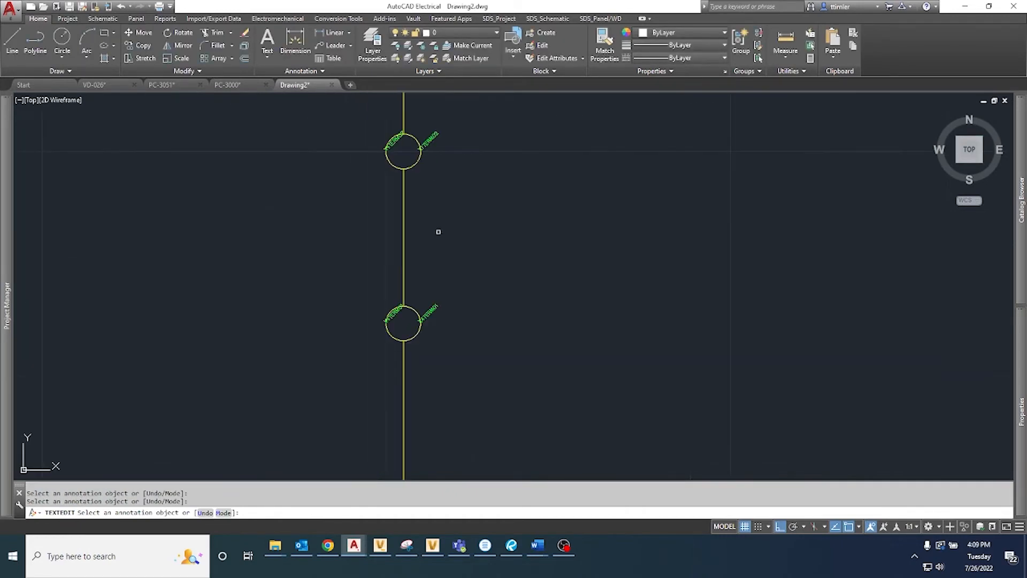
click(433, 311)
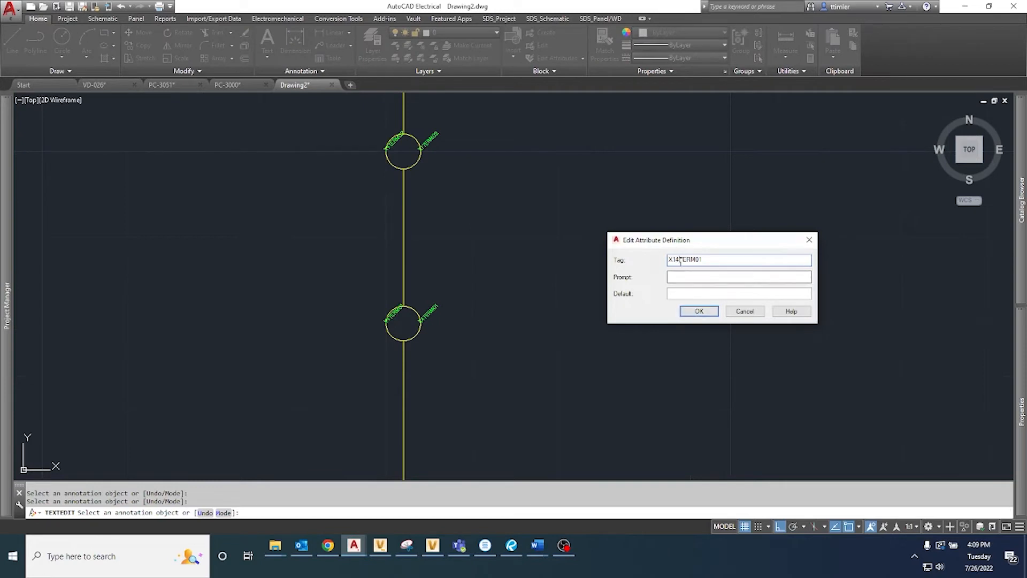
click(695, 315)
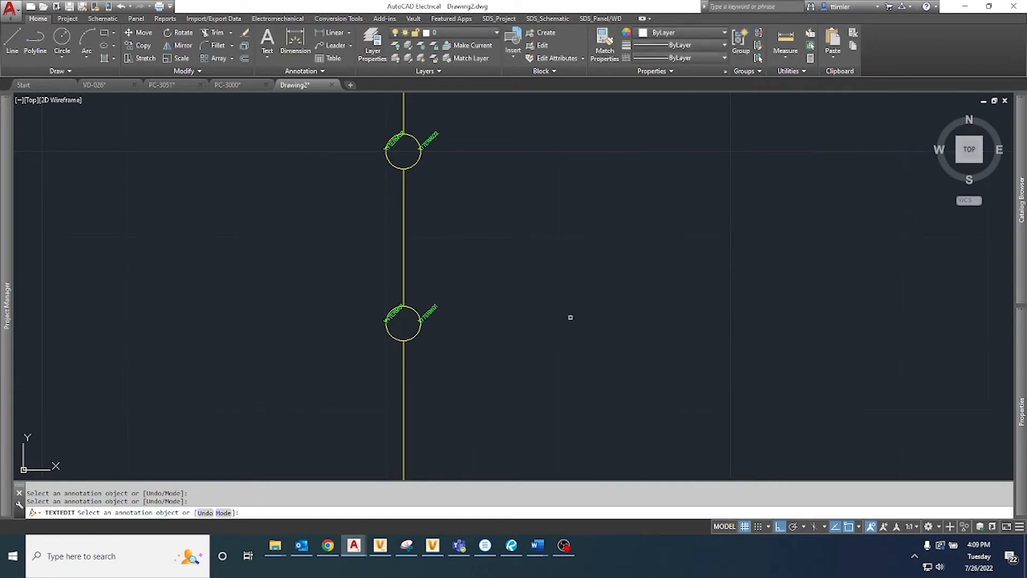
scroll(570, 317, down, 3)
right_click(603, 314)
click(616, 323)
Move the TERM04, TERM05 and TERM06 attributes closer to the right edge, placing TERM04 beside the bottom terminal circle with grid snap on
scroll(615, 339, down, 2)
mouse_move(754, 361)
middle_down()
mouse_move(601, 353)
mouse_move(492, 297)
mouse_move(469, 300)
middle_up()
scroll(489, 311, down, 2)
middle_drag(784, 313, 556, 368)
scroll(657, 352, up, 6)
click(662, 378)
click(632, 303)
scroll(615, 369, up, 4)
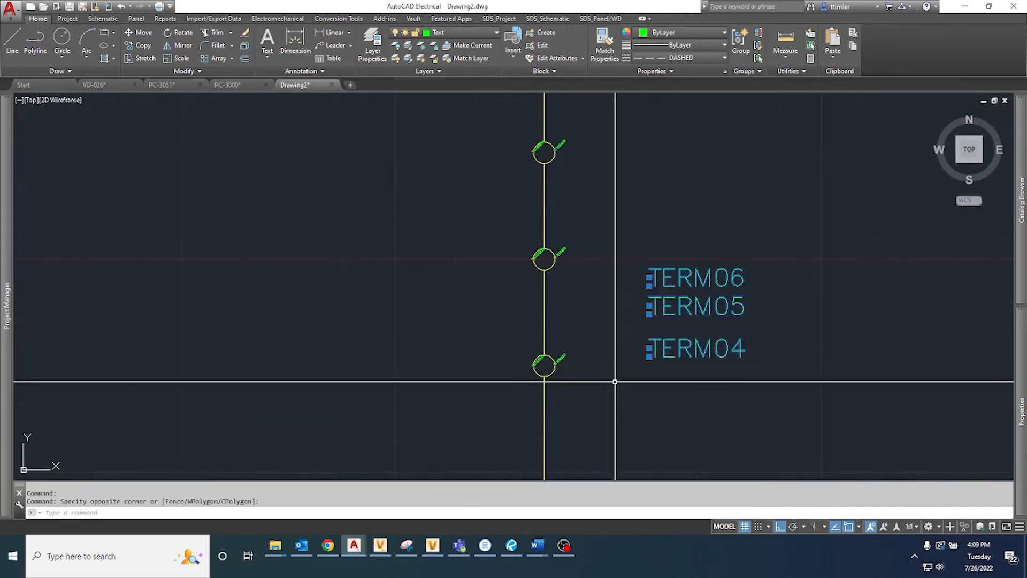
click(648, 346)
key(F9)
key(F8)
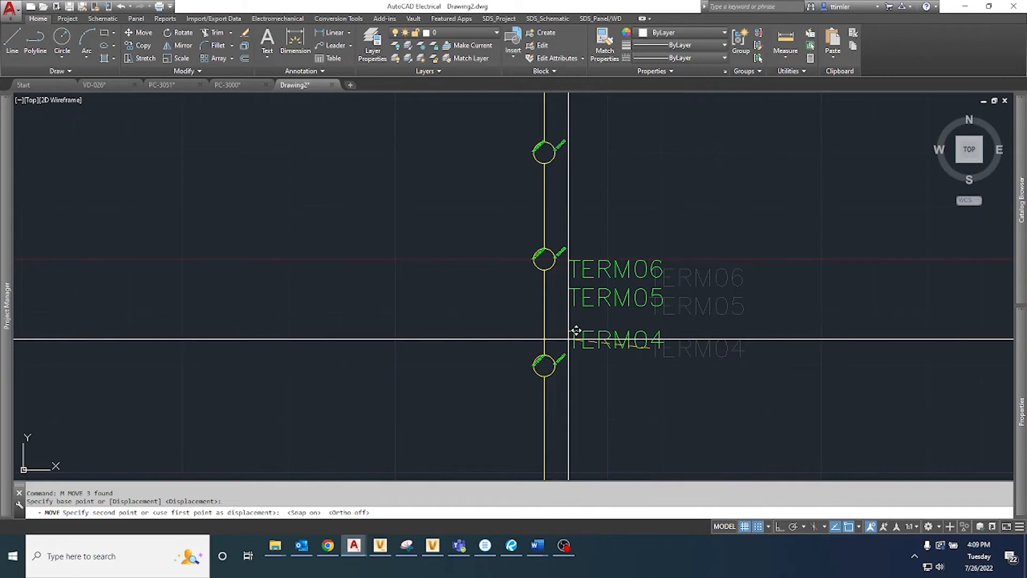
click(568, 339)
Move the TERM05 and TERM06 attributes up together, placing TERM05 beside the middle right-edge terminal circle
click(593, 318)
click(594, 239)
key(space)
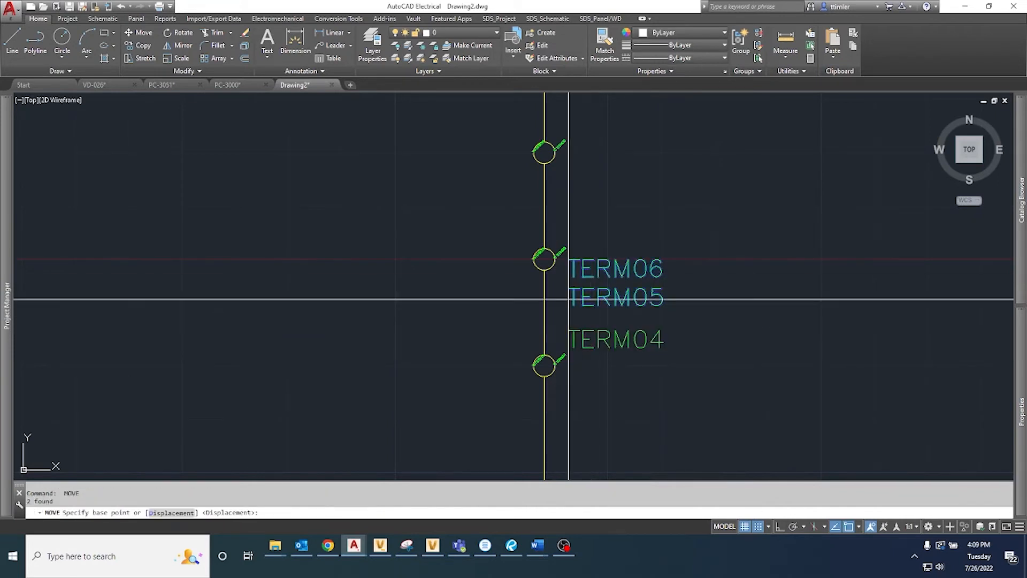
key(F9)
click(568, 295)
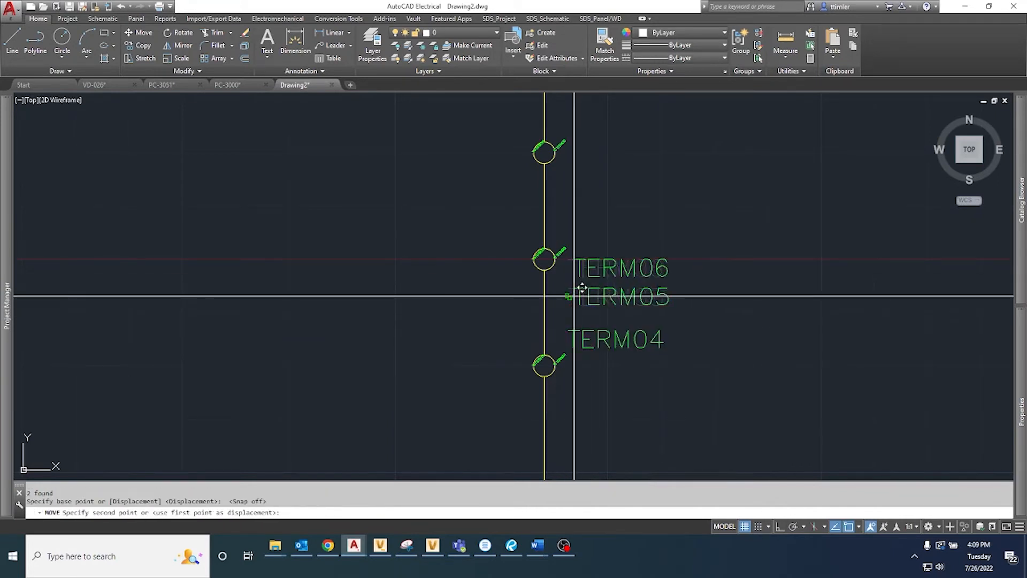
key(F9)
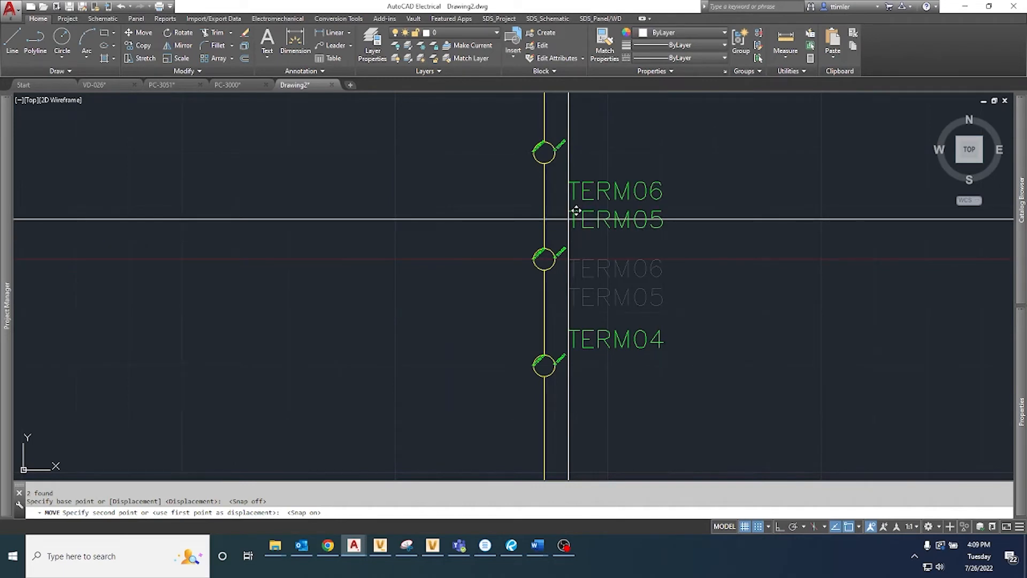
click(568, 224)
Move the TERM06 attribute straight up beside the top right-edge terminal circle
click(582, 204)
key(space)
key(F9)
key(F9)
key(F9)
click(567, 204)
key(F9)
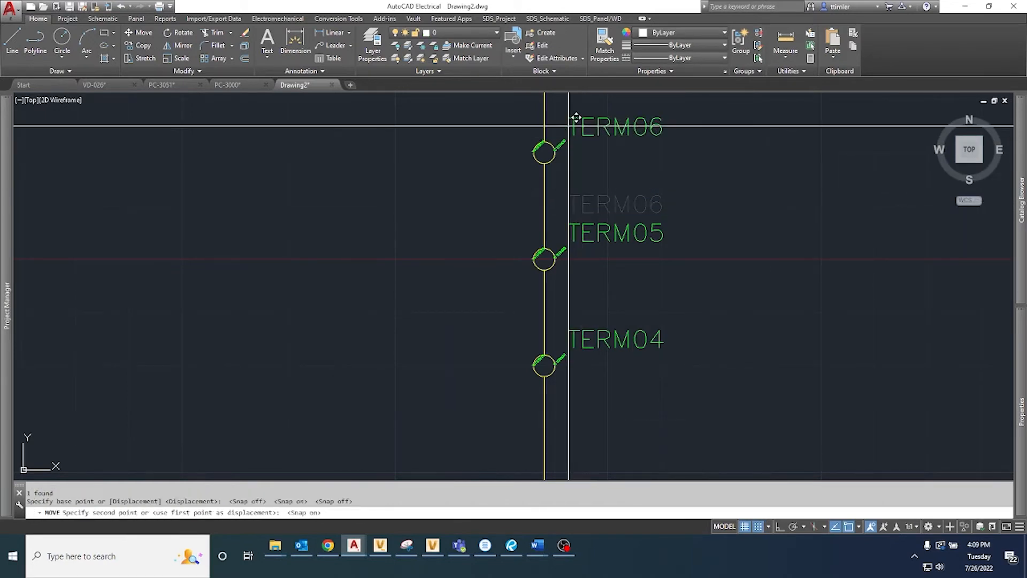
click(576, 117)
Copy the TERM04, TERM05 and TERM06 attributes from the right edge to the outer side of the left-edge terminals
scroll(589, 259, down, 6)
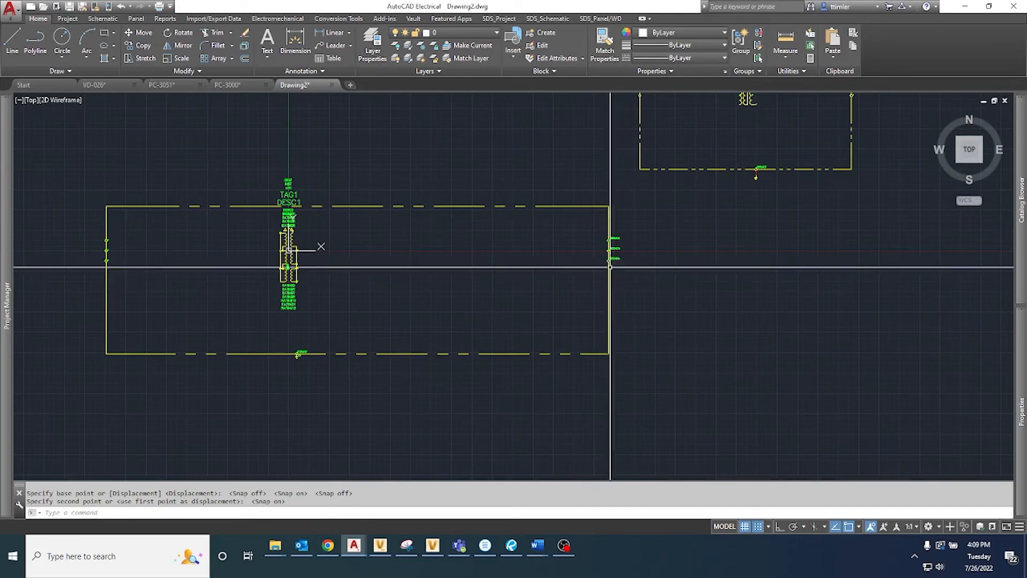
middle_drag(552, 280, 561, 324)
scroll(611, 347, up, 4)
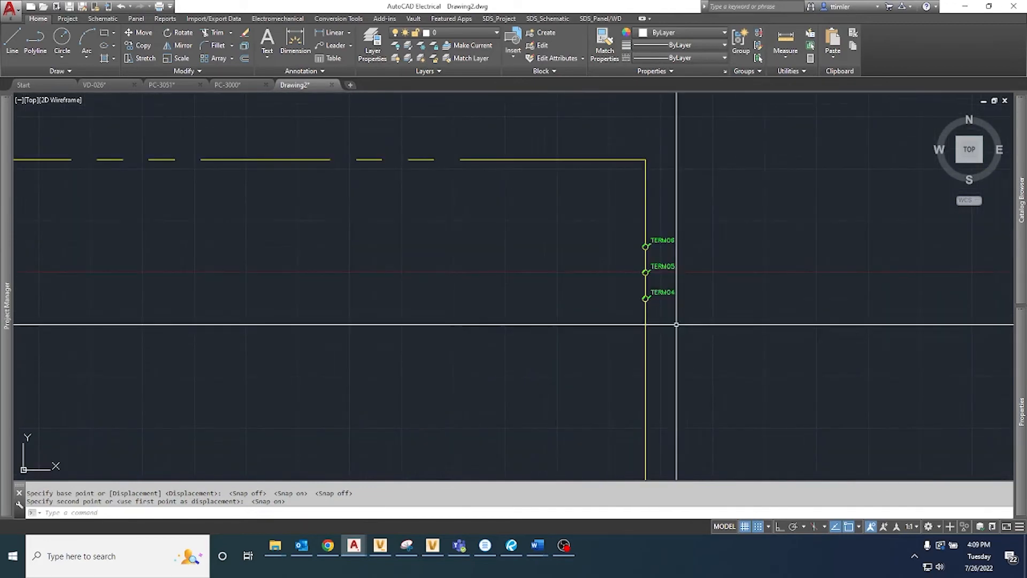
click(668, 318)
text(CO)
key(Return)
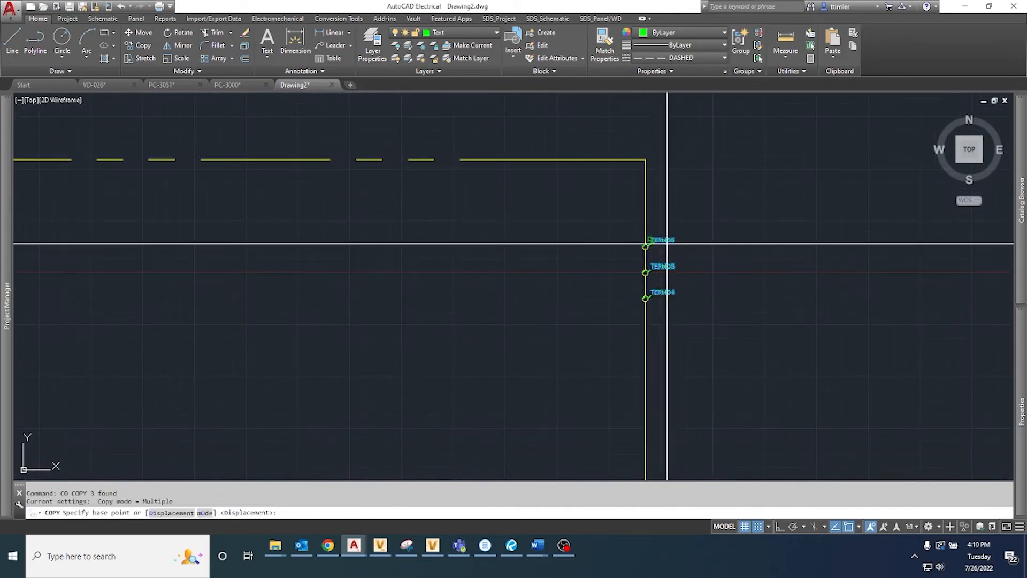
click(672, 246)
scroll(673, 246, down, 5)
scroll(337, 252, up, 5)
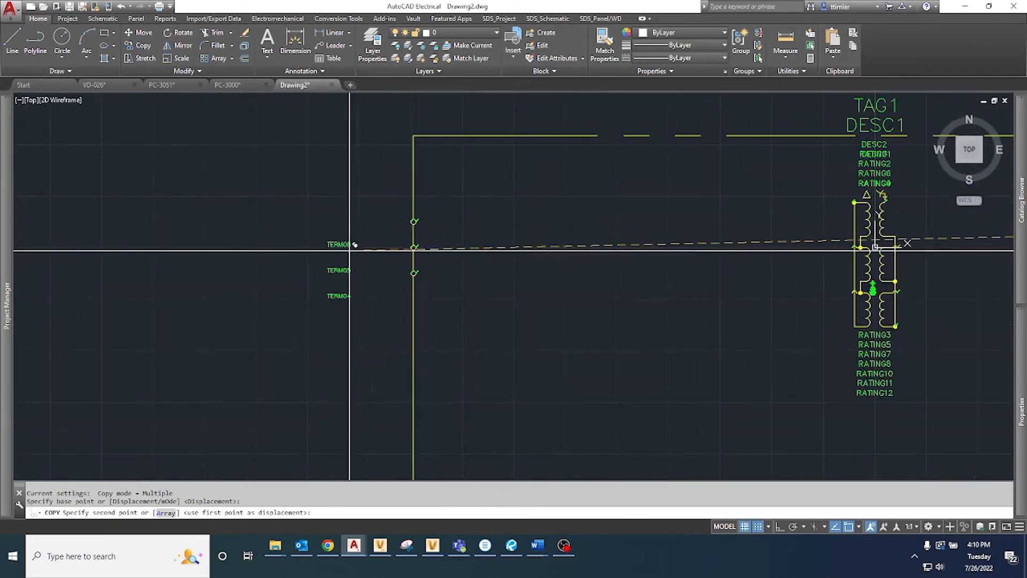
scroll(378, 221, up, 4)
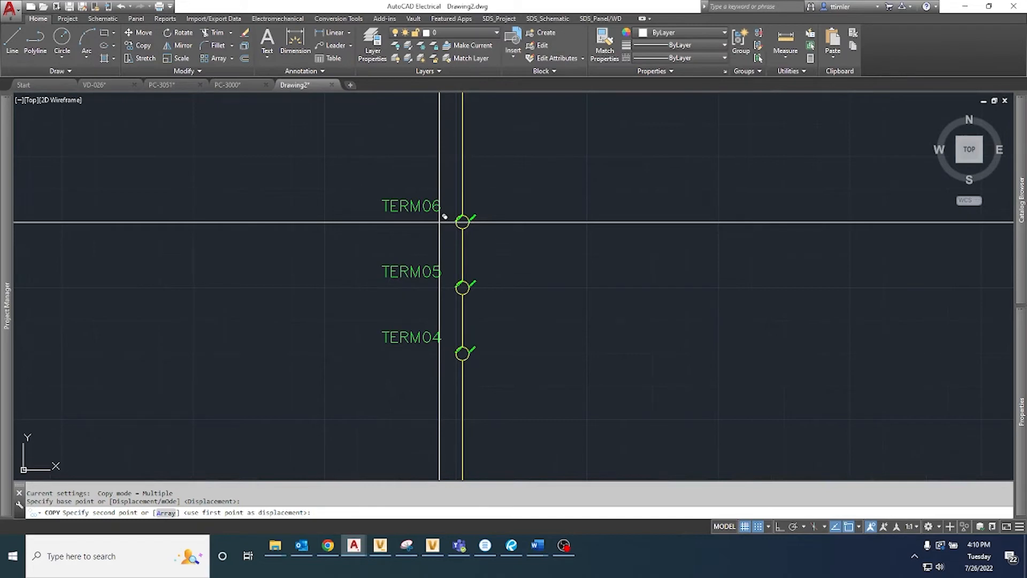
key(Escape)
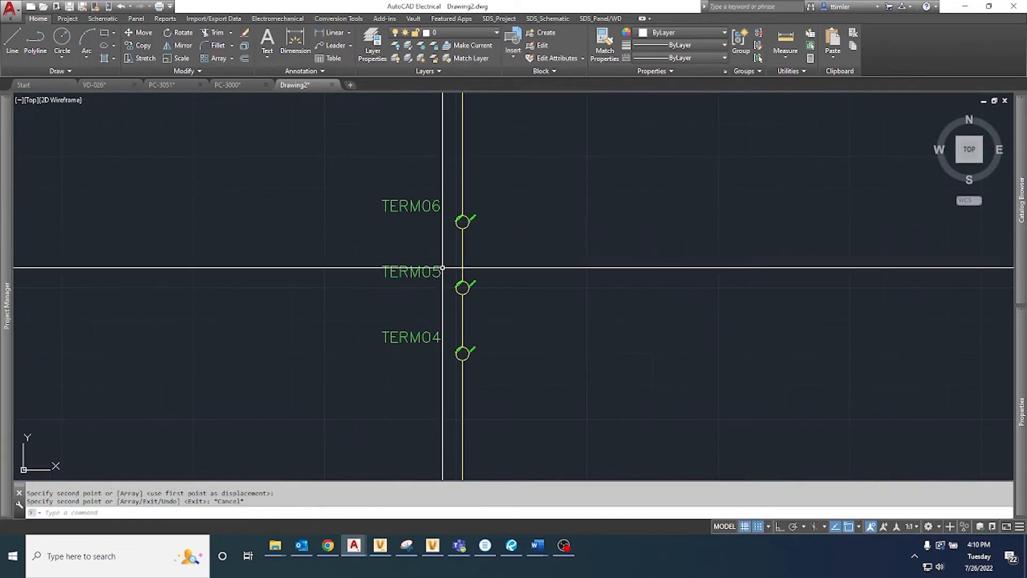
Set the justification of the three copied left-edge TERM attributes to Middle right and move them back beside their terminal circles
click(611, 270)
mouse_move(1026, 373)
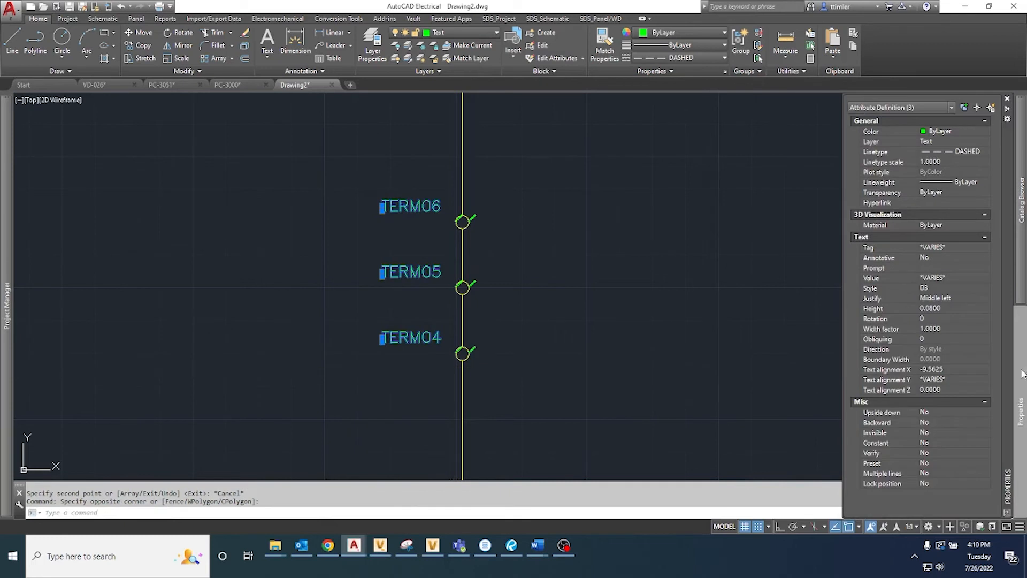
click(948, 295)
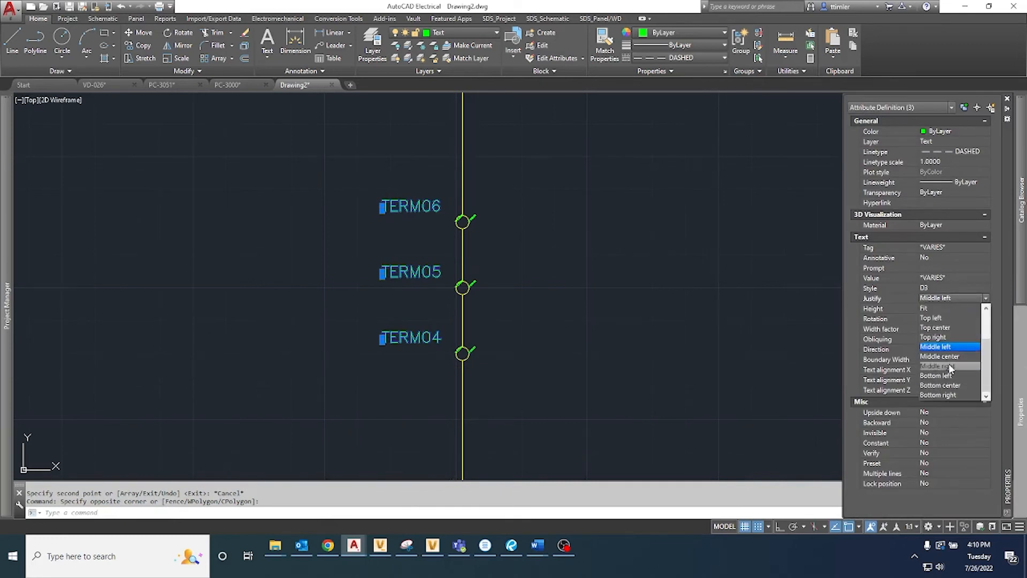
click(949, 366)
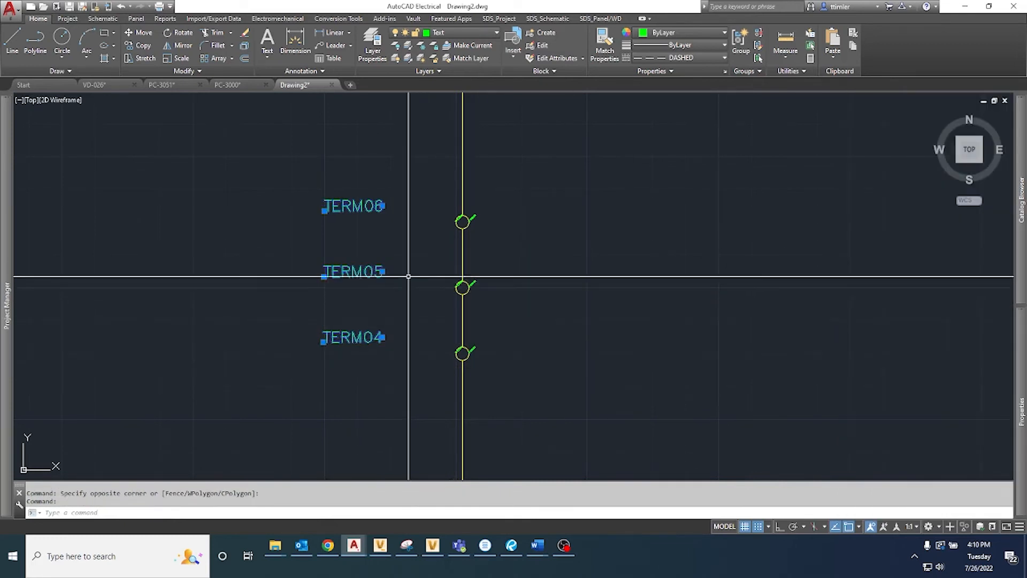
text(m)
key(Return)
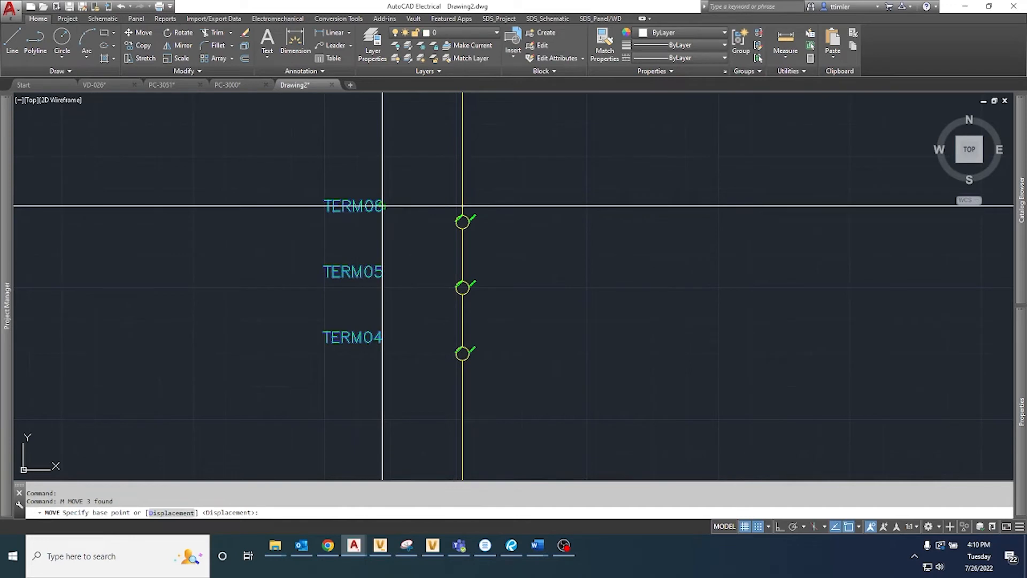
click(383, 206)
click(456, 199)
Change the tag of the bottom left-edge TERM04 attribute to TERM01 and clear its default value
double_click(447, 337)
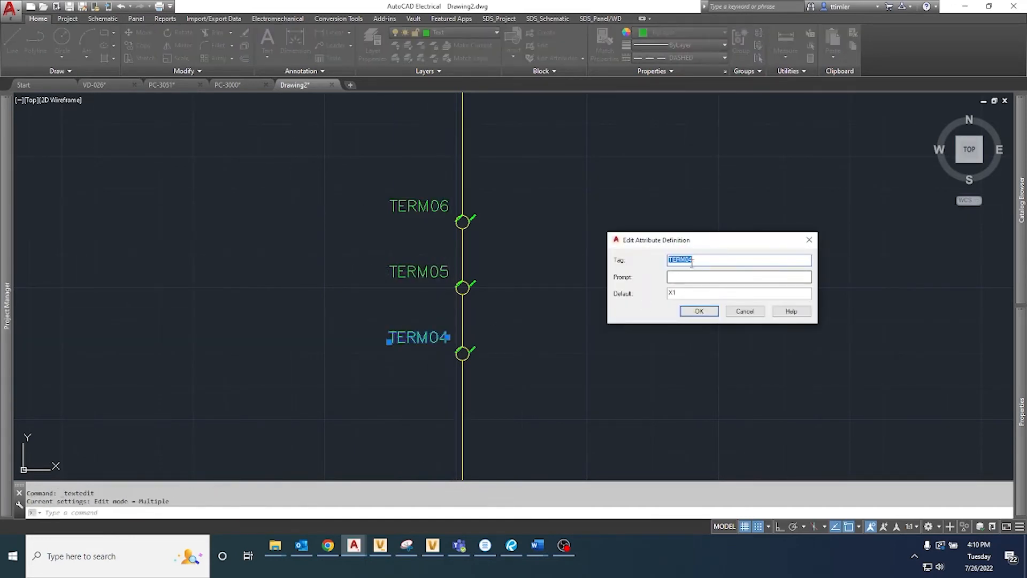
double_click(684, 293)
key(BackSpace)
text(1)
click(699, 311)
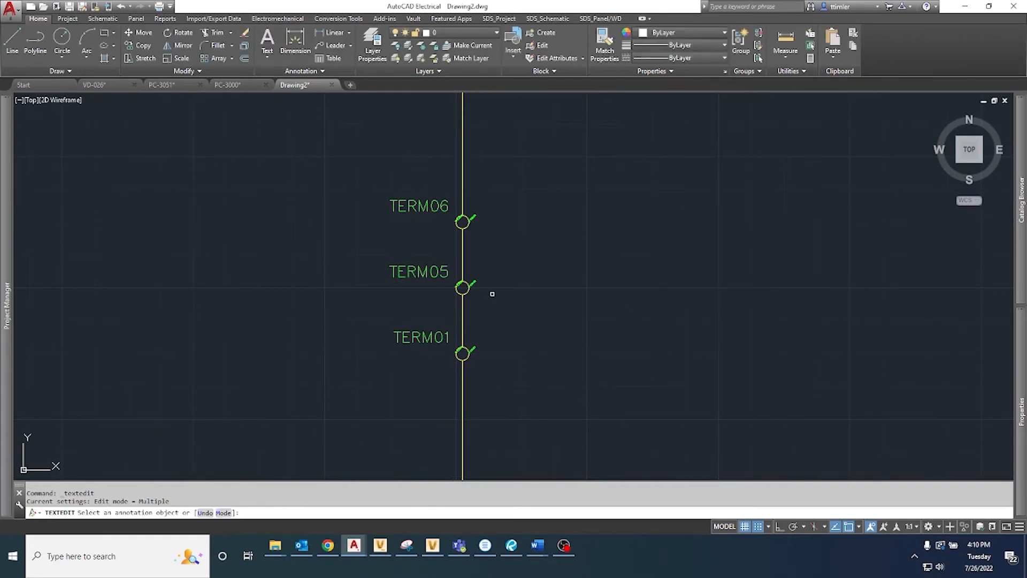
Change the tag of the middle left-edge TERM05 attribute to TERM02 and clear its default value
click(444, 270)
key(BackSpace)
text(2)
double_click(686, 293)
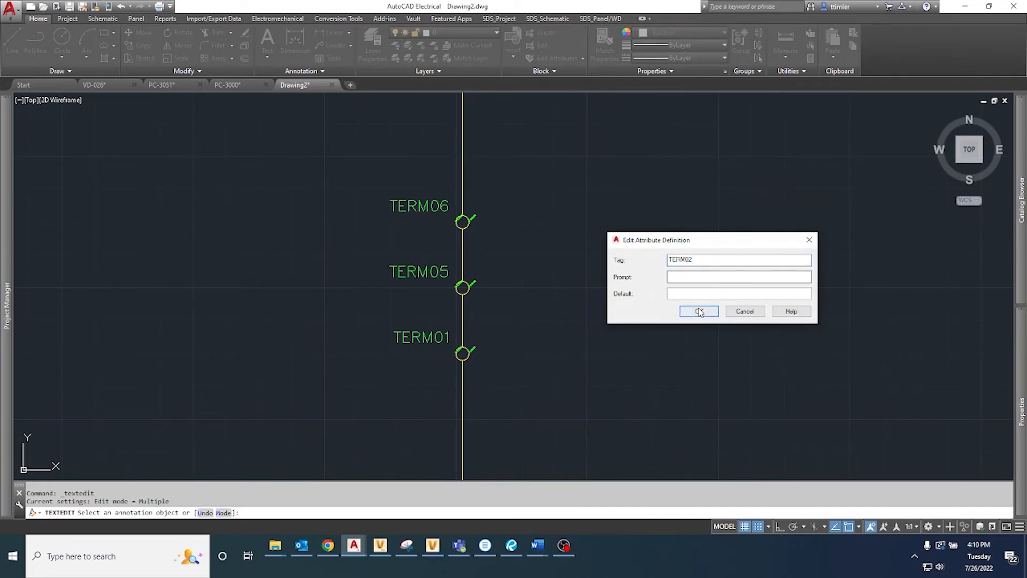
click(699, 310)
Change the tag of the top left-edge TERM06 attribute to TERM03 and clear its default value
click(450, 209)
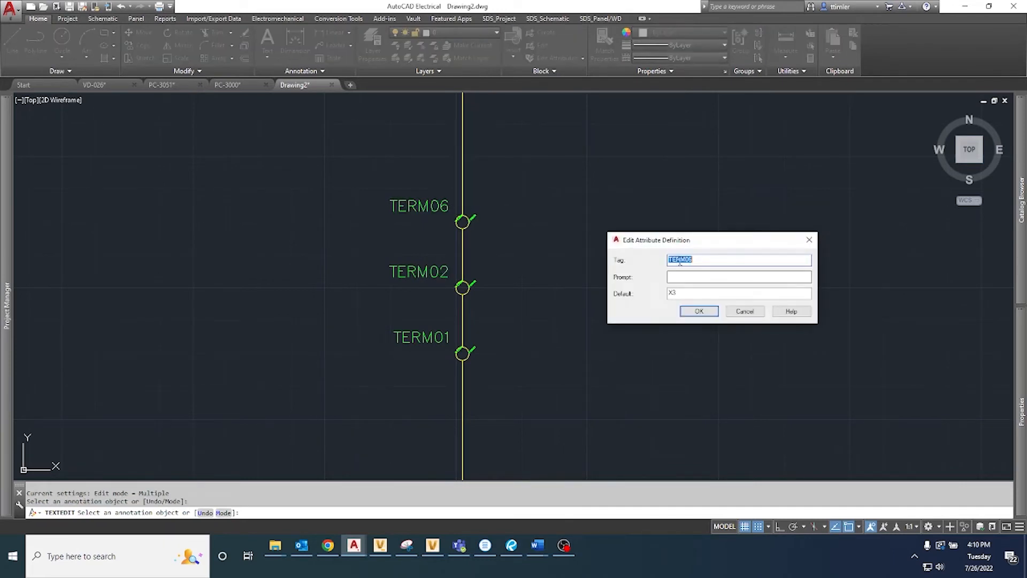
text(3)
key(BackSpace)
click(703, 314)
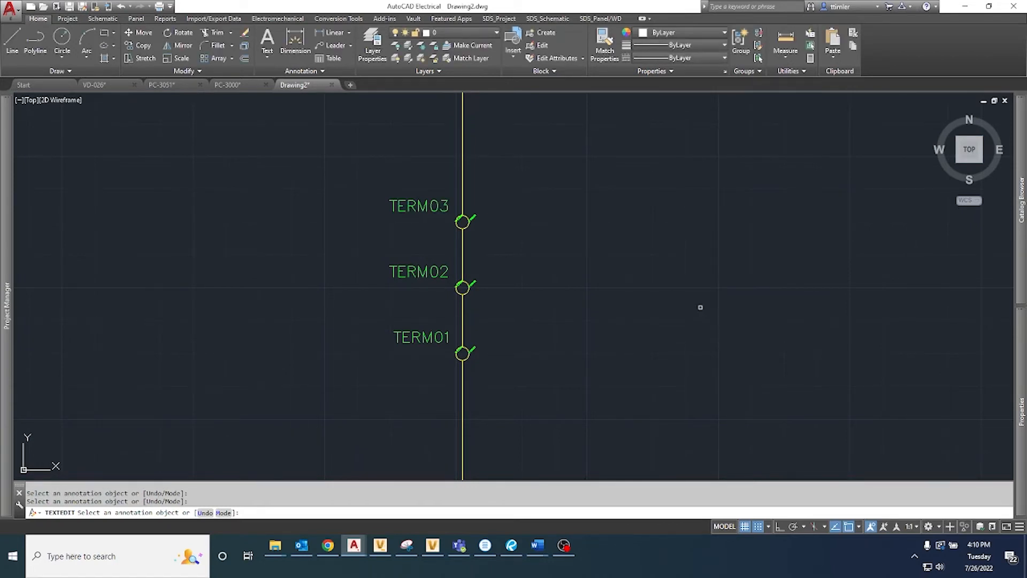
scroll(701, 307, down, 3)
right_click(701, 307)
click(702, 311)
Examine the wire-connection attributes on the transformer windings, opening the definition of X1TERM04 beside the lower secondary winding
scroll(703, 310, down, 5)
middle_drag(703, 311, 567, 320)
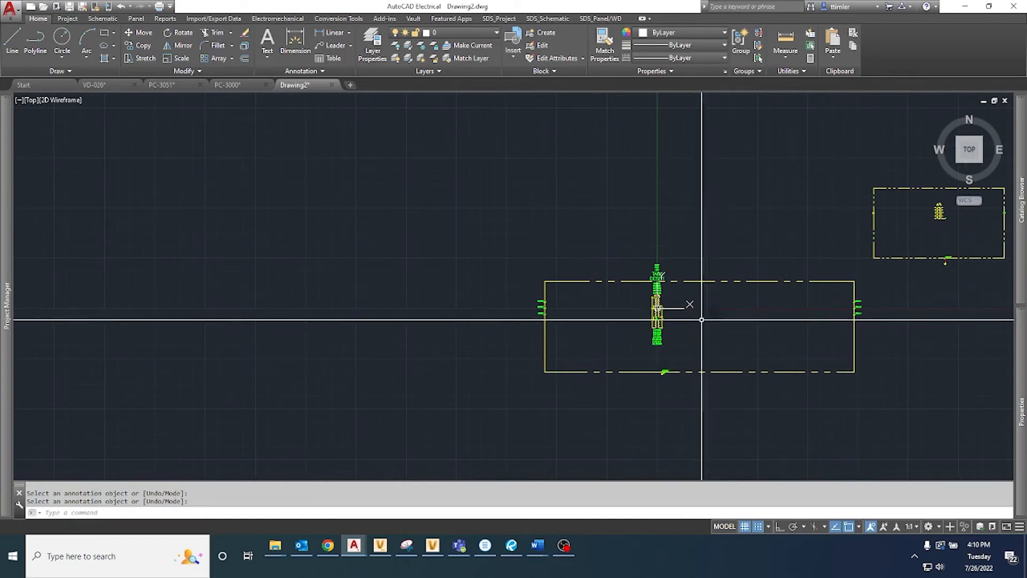
scroll(648, 302, up, 8)
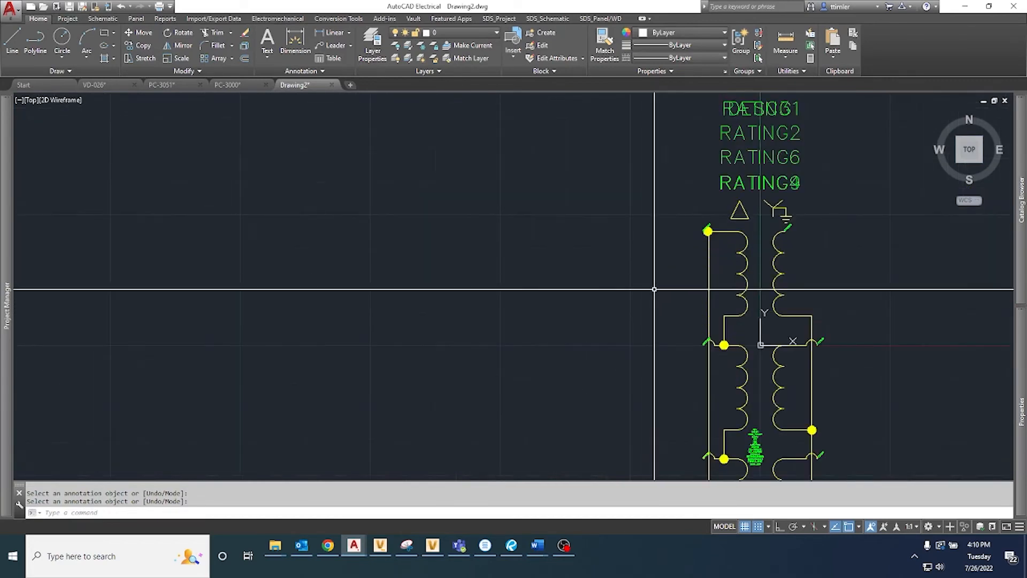
scroll(655, 289, down, 4)
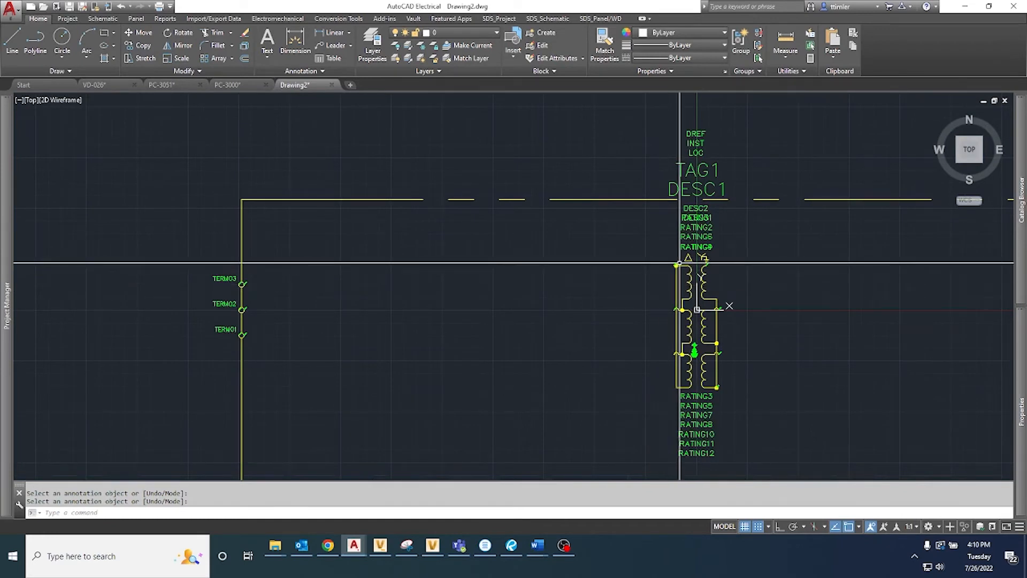
scroll(665, 270, up, 5)
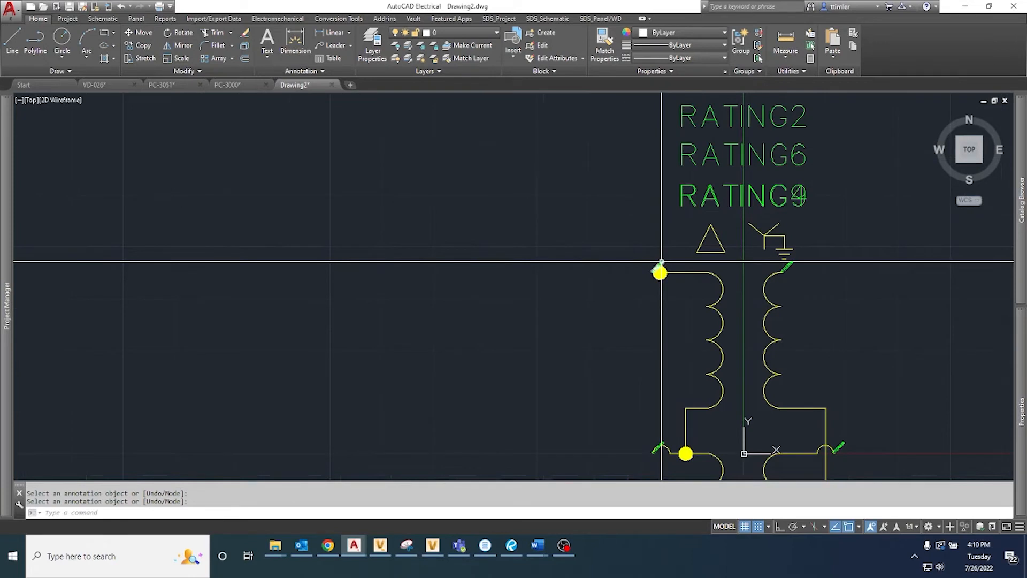
scroll(661, 261, down, 4)
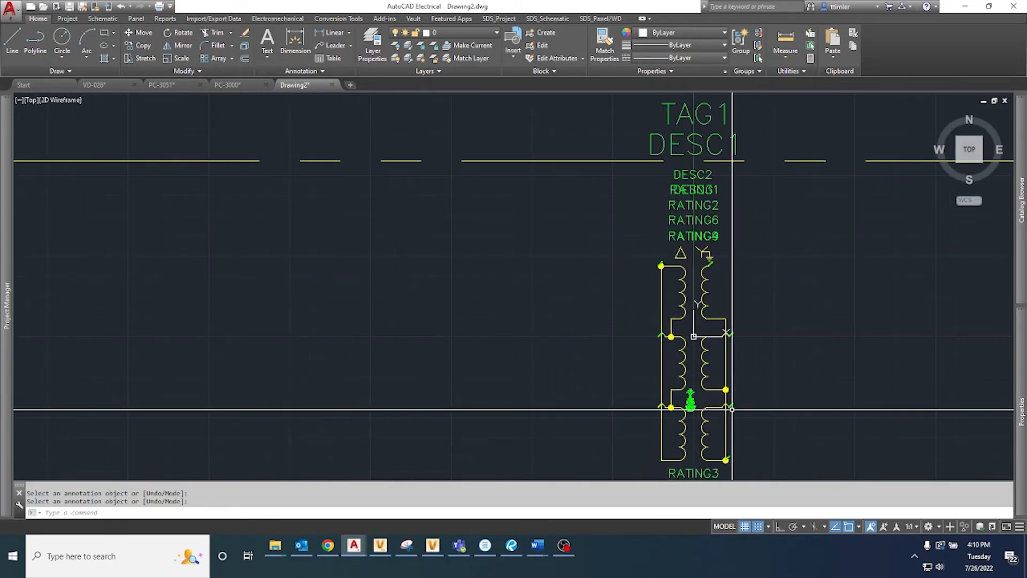
scroll(731, 410, up, 5)
double_click(724, 399)
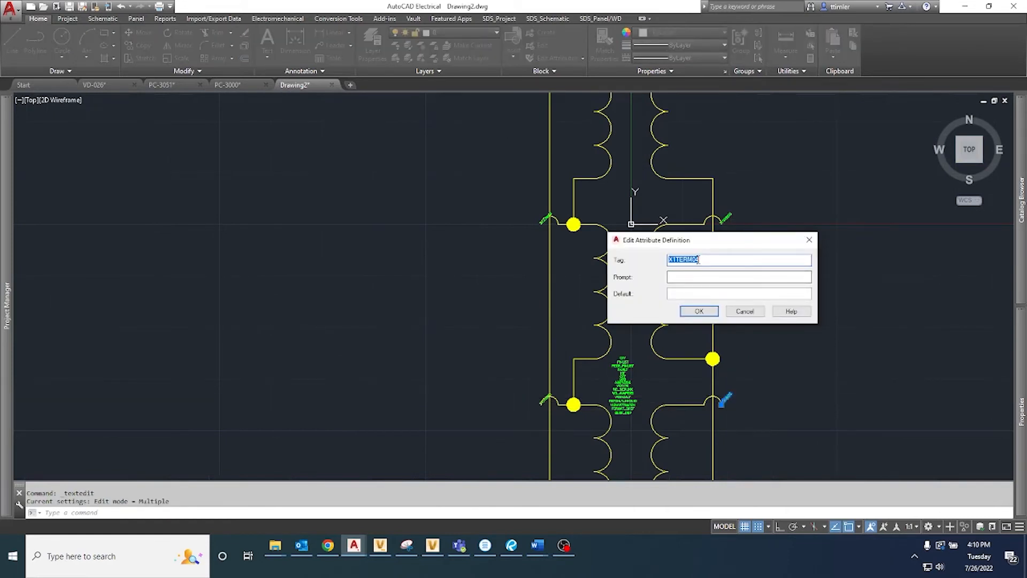
click(698, 259)
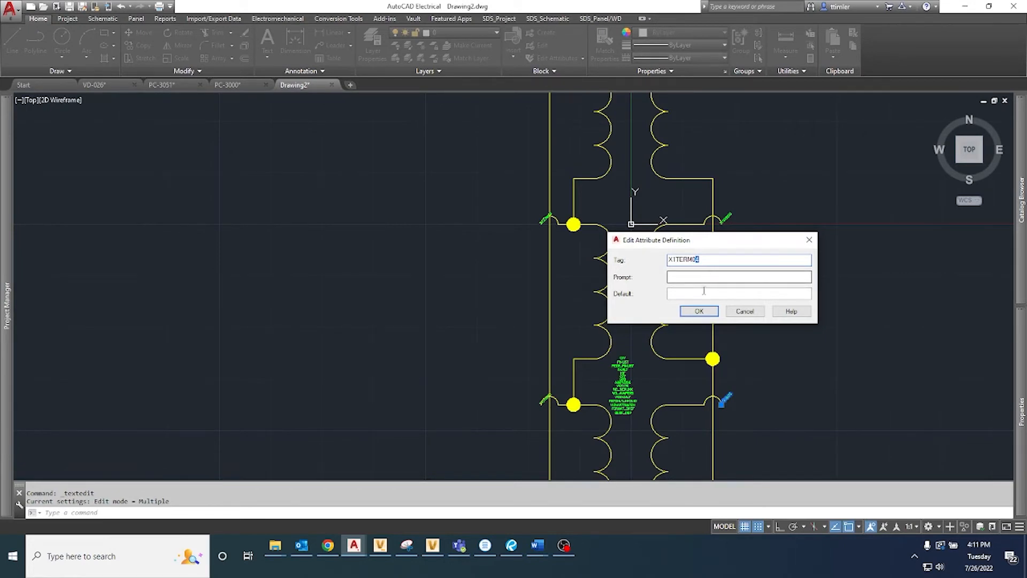
click(708, 311)
scroll(709, 309, down, 5)
right_click(707, 309)
click(719, 316)
Erase the leftover source copy of the enclosure and transformer geometry beside the new symbol
scroll(720, 315, down, 4)
middle_drag(734, 322, 422, 411)
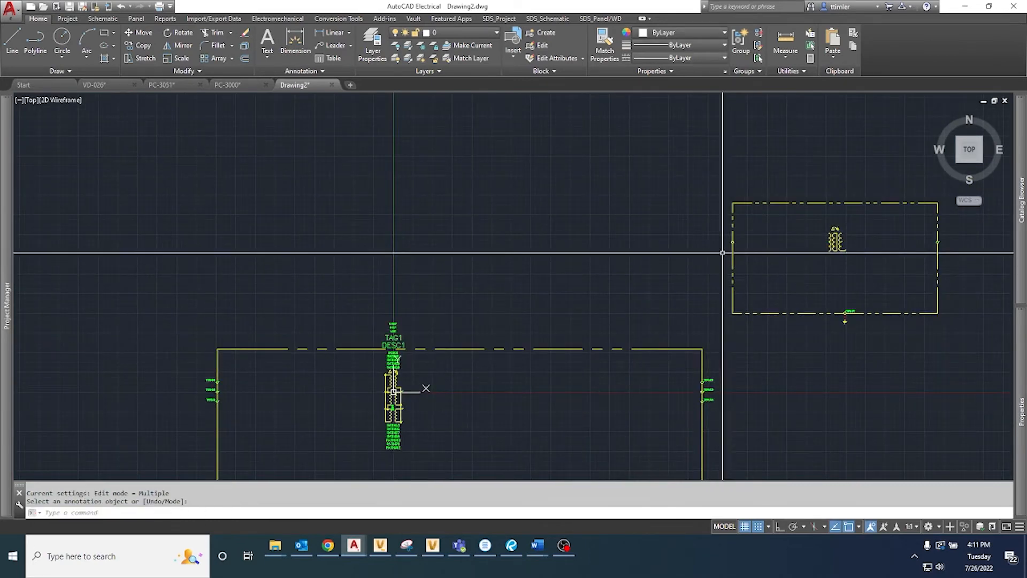
middle_drag(830, 313, 790, 339)
click(684, 207)
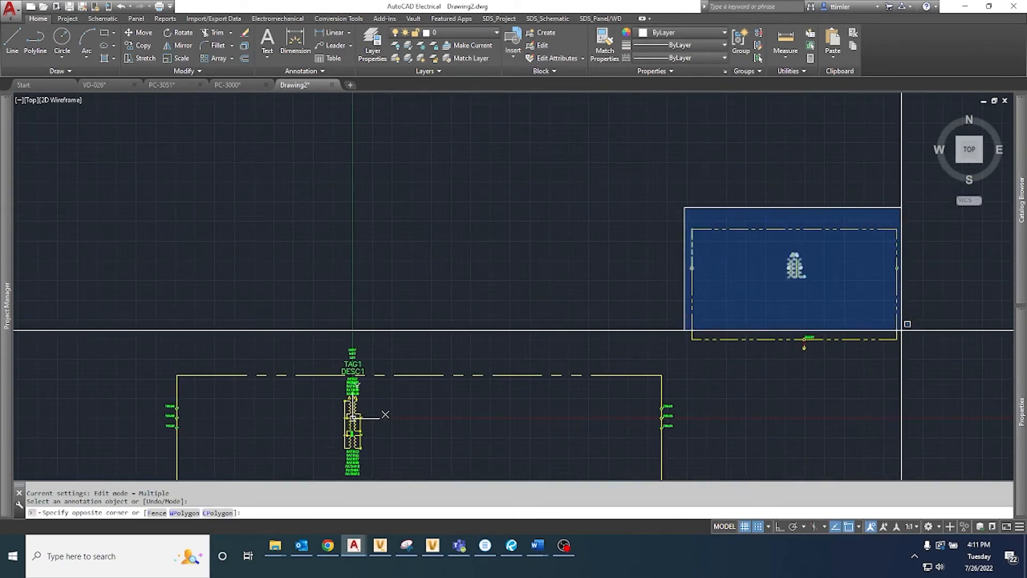
click(940, 366)
key(Delete)
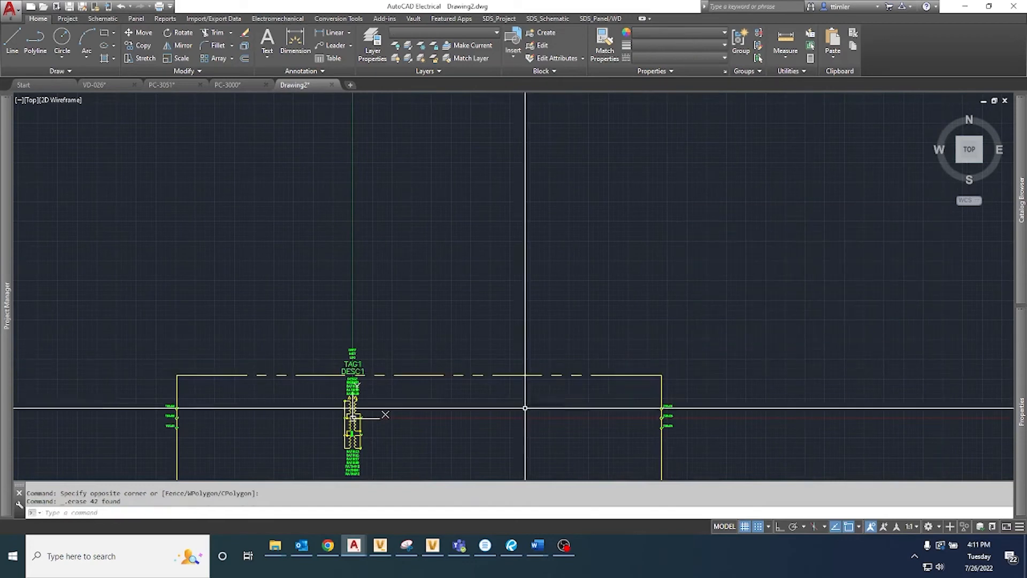
Clear the default value of the rating, tag, description and edge-terminal TERM attributes together
middle_click(485, 342)
middle_click(484, 342)
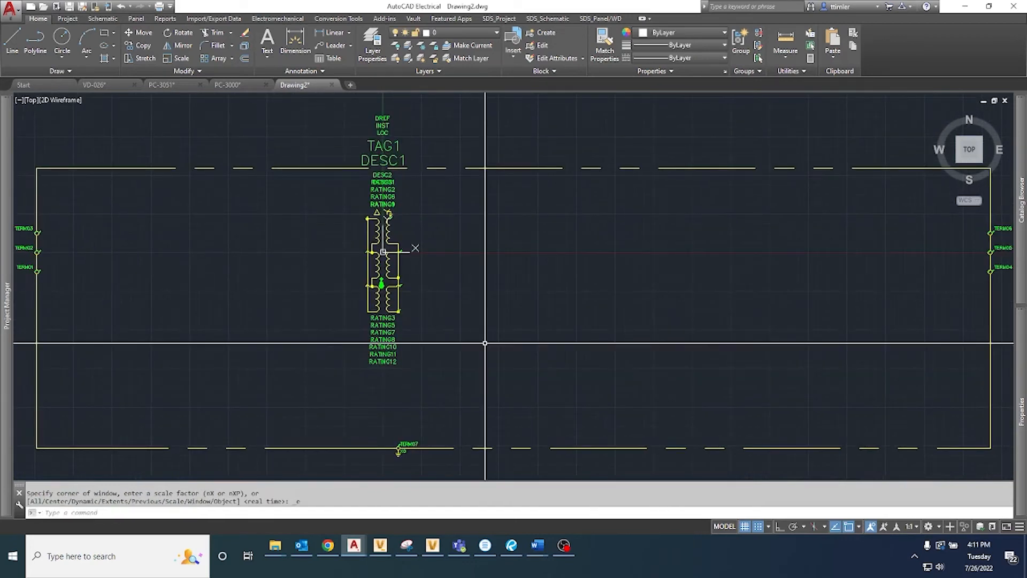
click(414, 389)
click(368, 314)
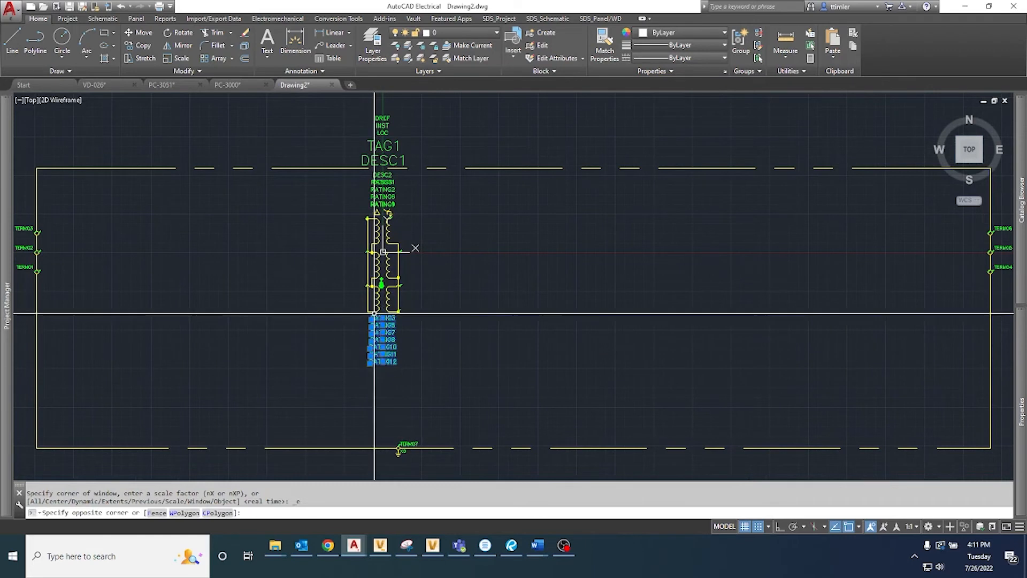
click(407, 208)
click(375, 172)
click(415, 159)
click(382, 127)
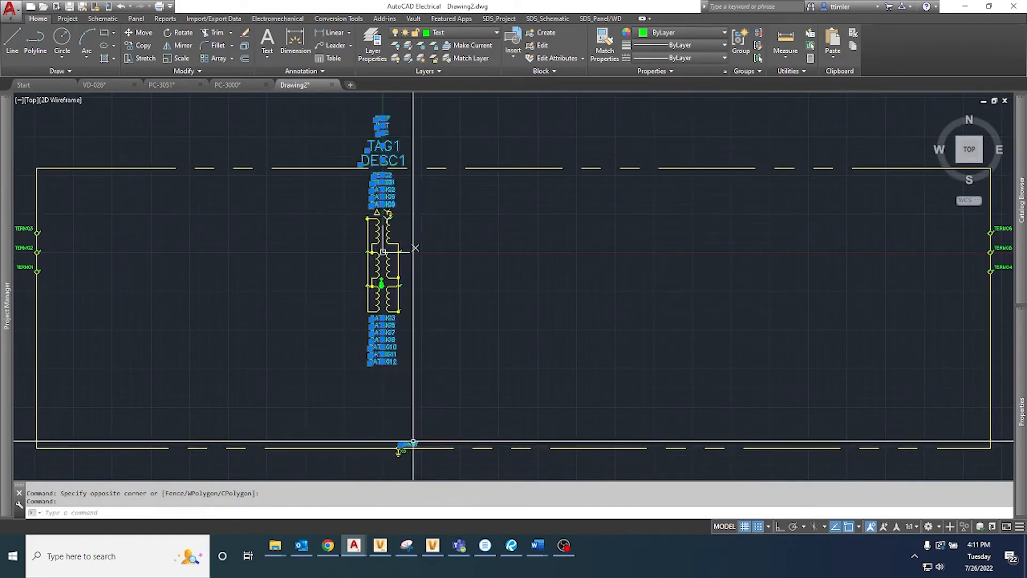
middle_drag(806, 367, 695, 402)
click(935, 354)
click(889, 236)
scroll(890, 236, down, 2)
click(287, 297)
click(252, 237)
key(ctrl+1)
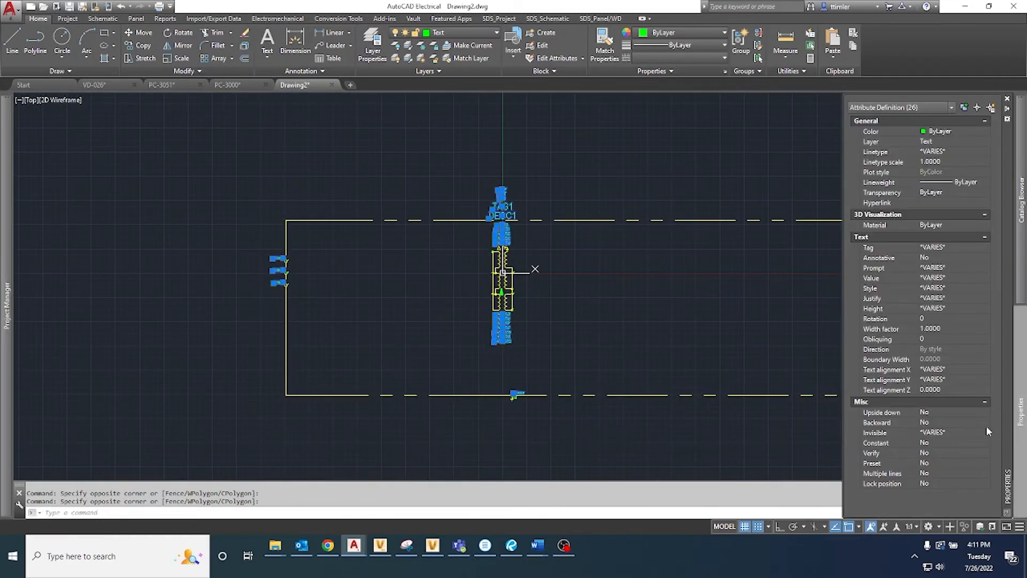
click(952, 277)
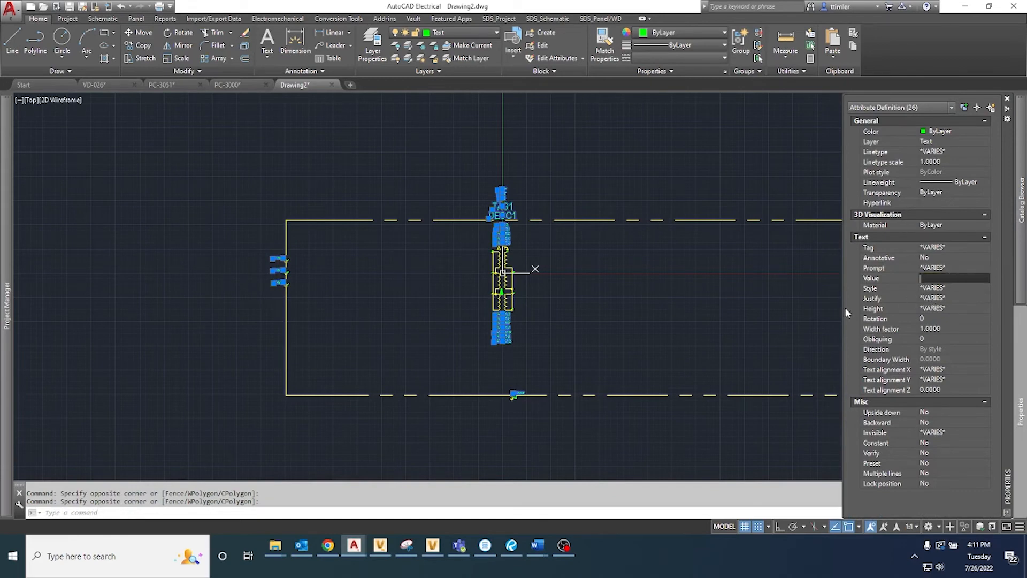
key(Escape)
key(ctrl+1)
Start saving the symbol drawing and browse to the AeData\Libs\3-Line library folder
scroll(693, 304, up, 1)
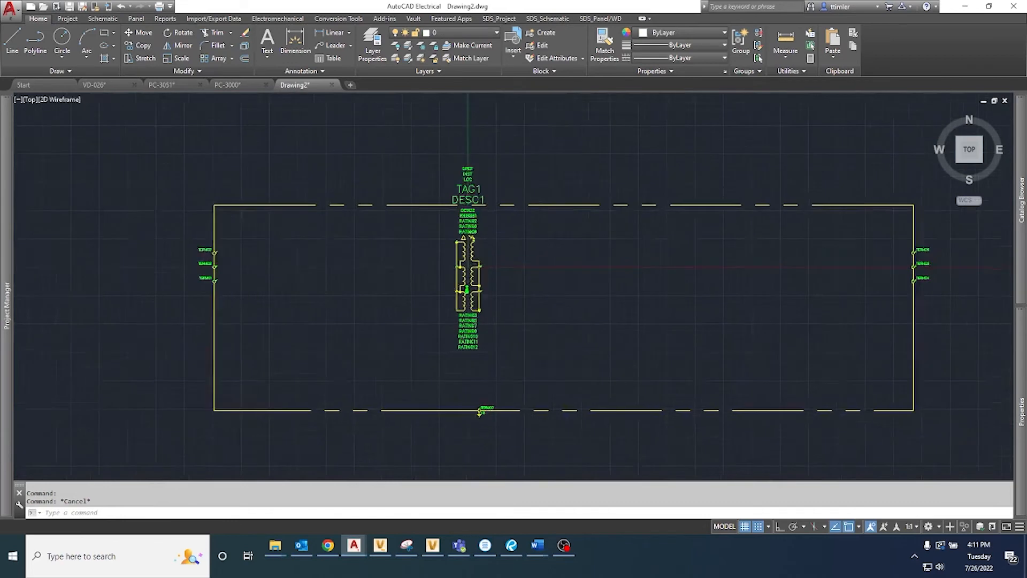
middle_click(468, 266)
middle_click(468, 265)
key(ctrl+s)
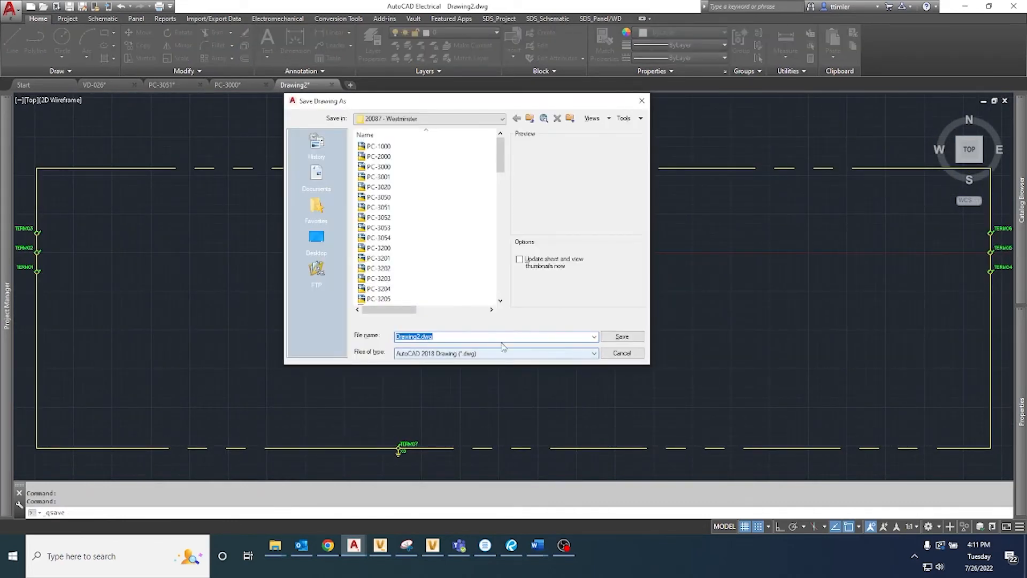
click(497, 119)
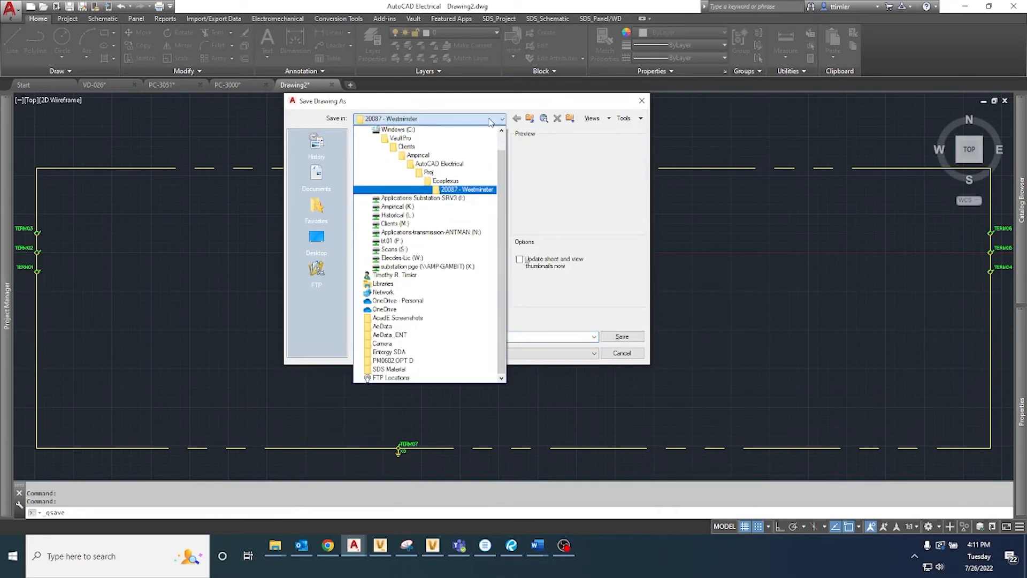
click(446, 164)
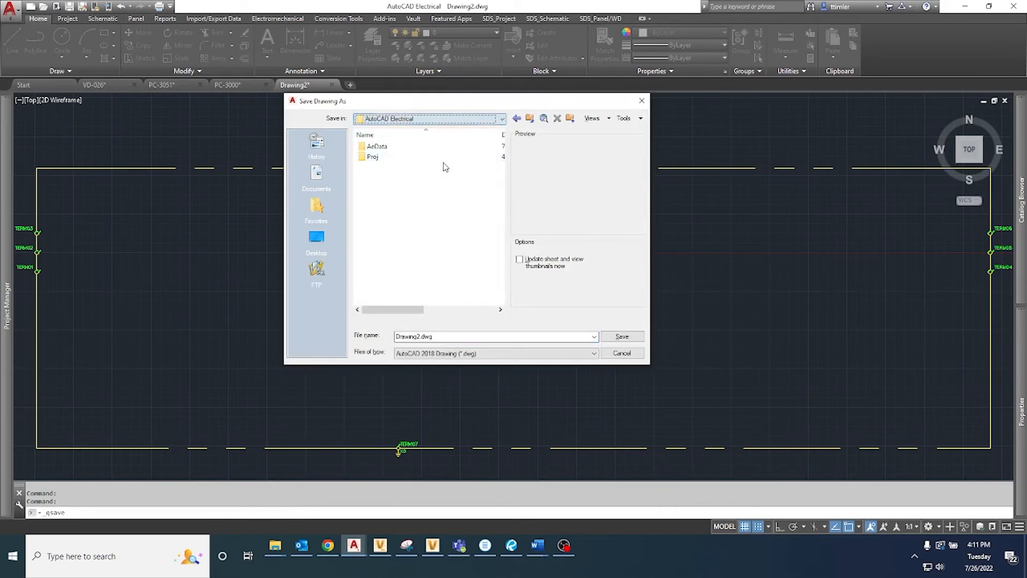
double_click(386, 147)
double_click(385, 156)
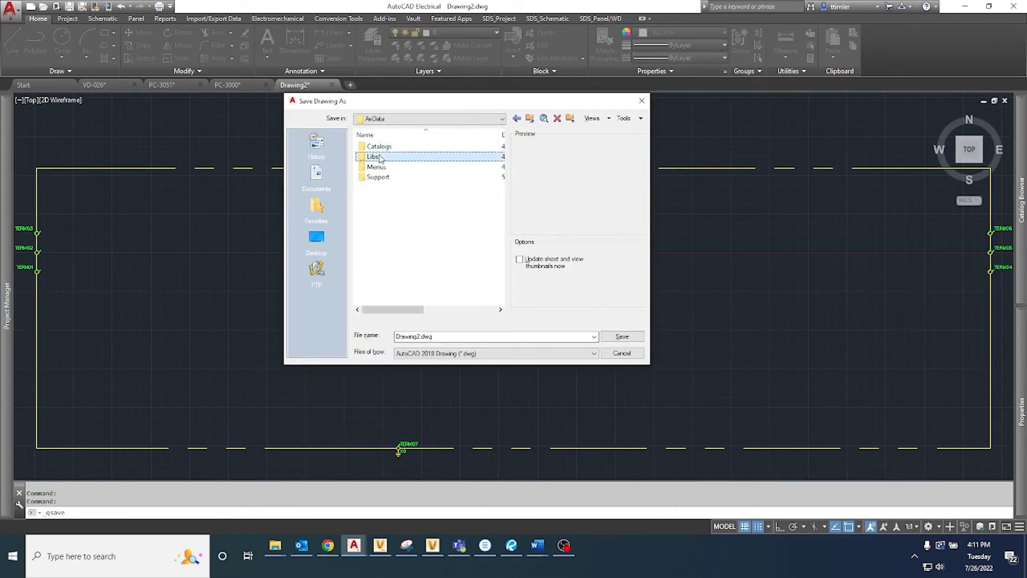
double_click(380, 157)
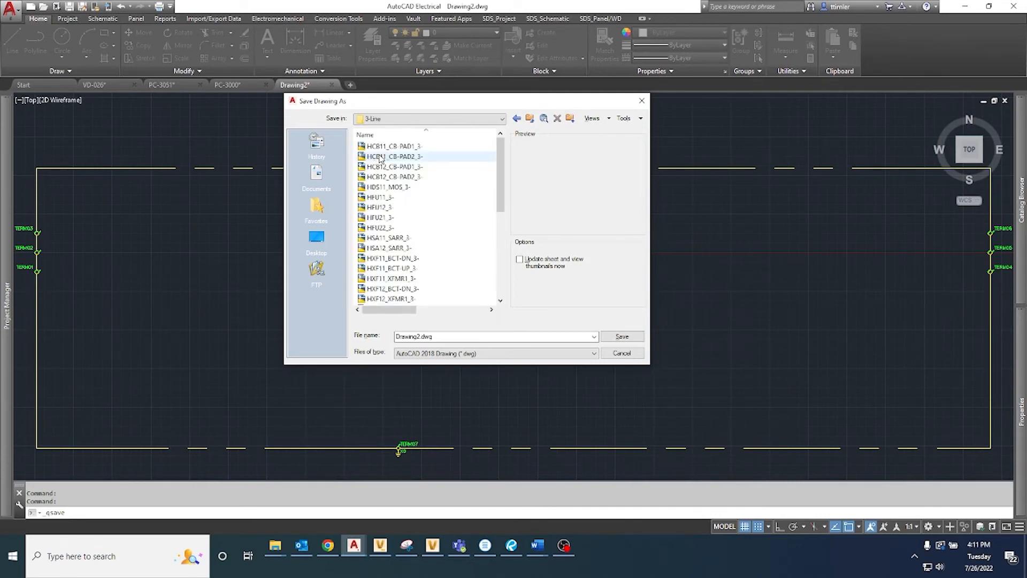
Base the file name on HXF11_XFMR1_3- and save the symbol as HXF11_XFMR2_3-
click(400, 279)
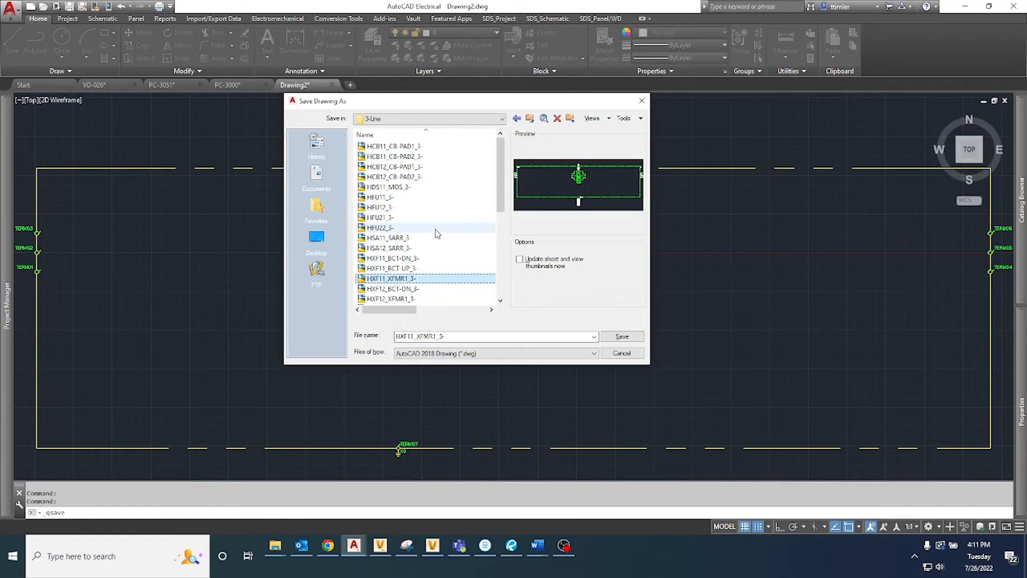
click(438, 336)
click(438, 336)
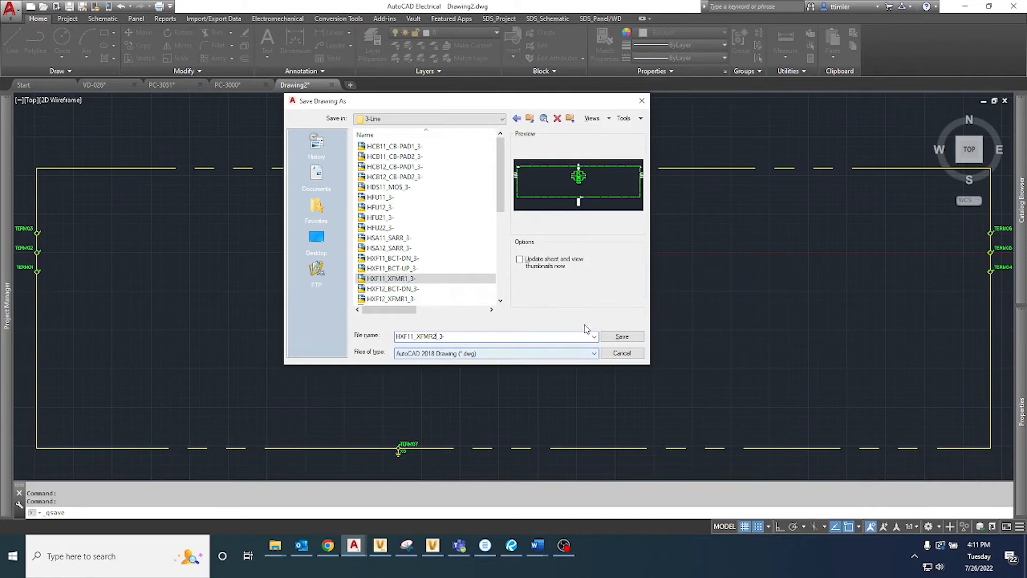
click(619, 338)
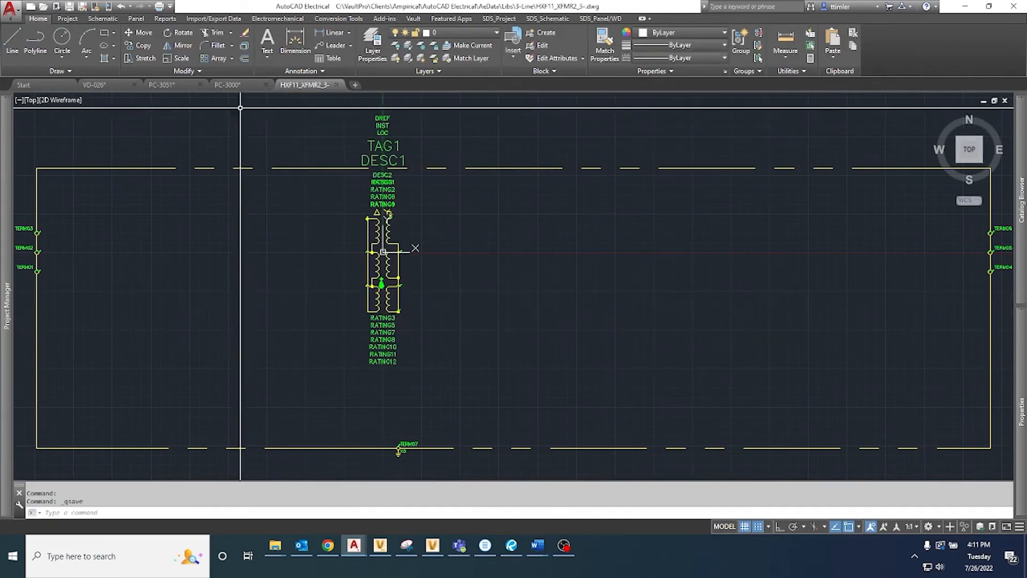
Switch to the PC-3051 drawing and open the Icon Menu Wizard for the Three Line Symbols under XF - TRANSFORMERS
click(176, 87)
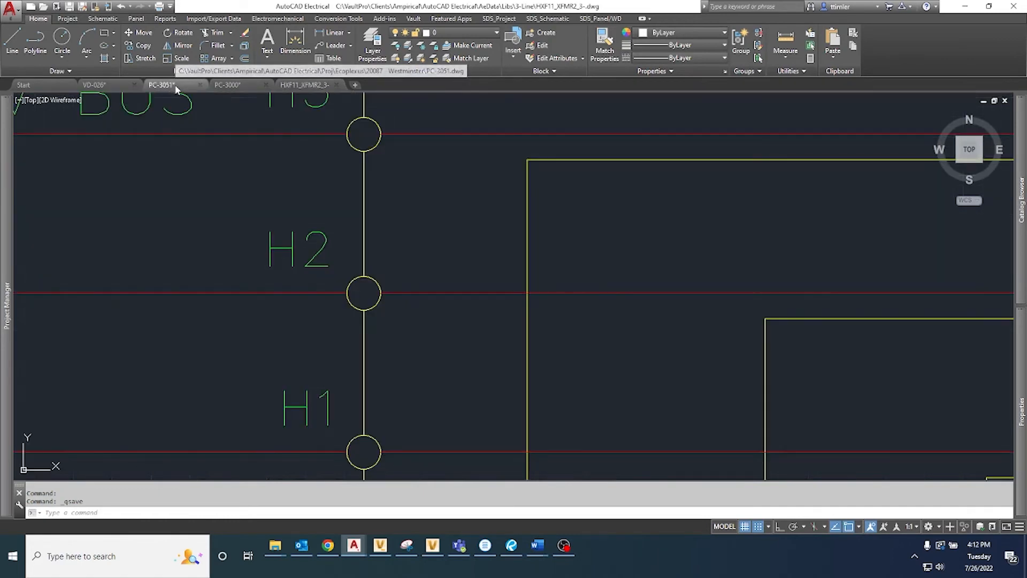
scroll(331, 353, down, 3)
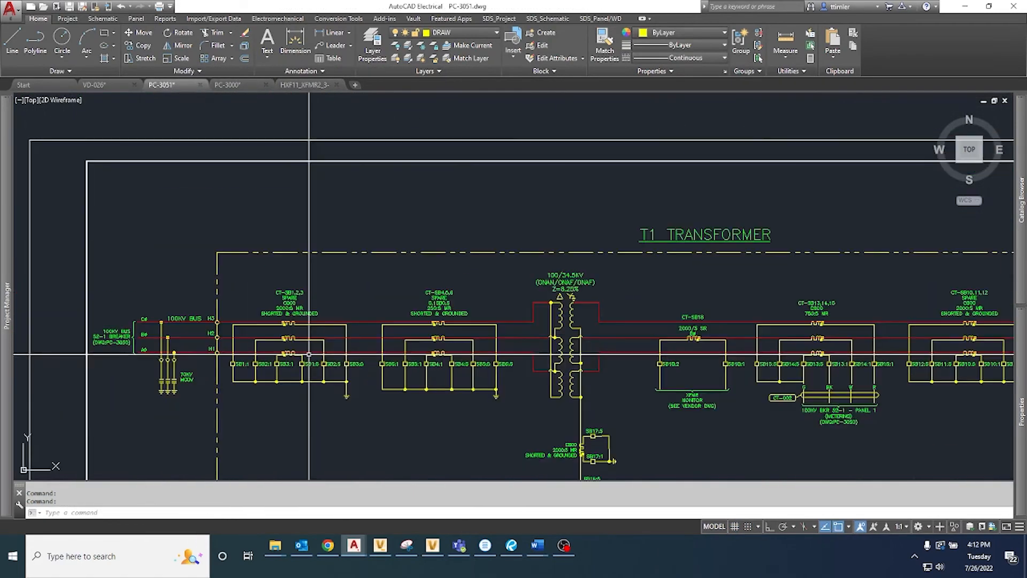
scroll(343, 354, down, 2)
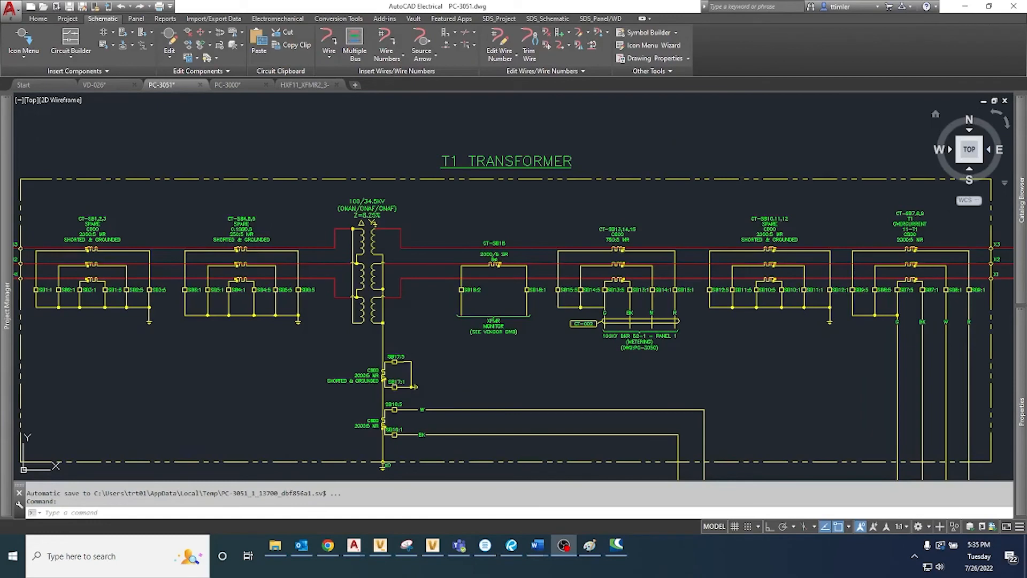
click(661, 46)
click(497, 310)
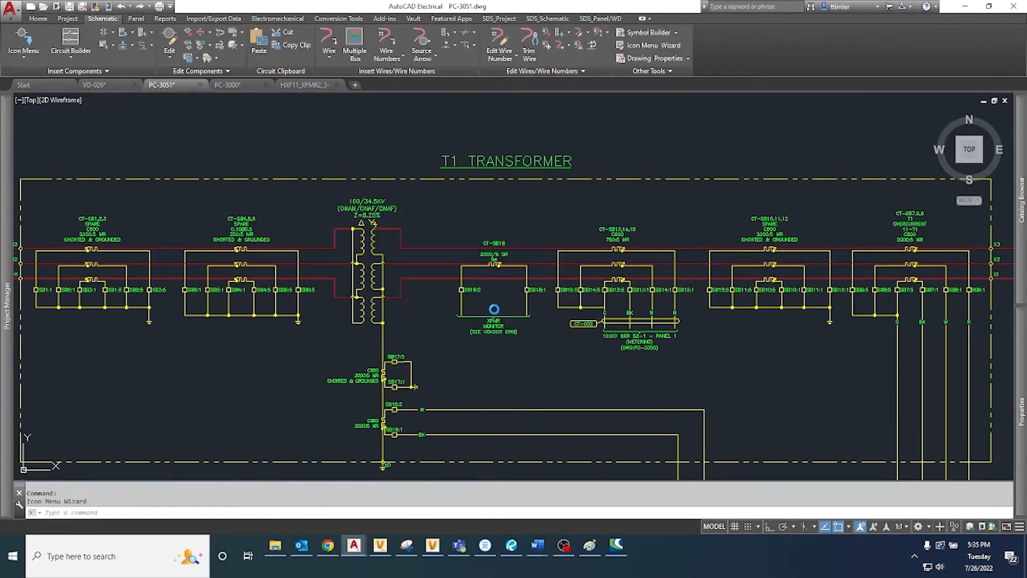
click(501, 276)
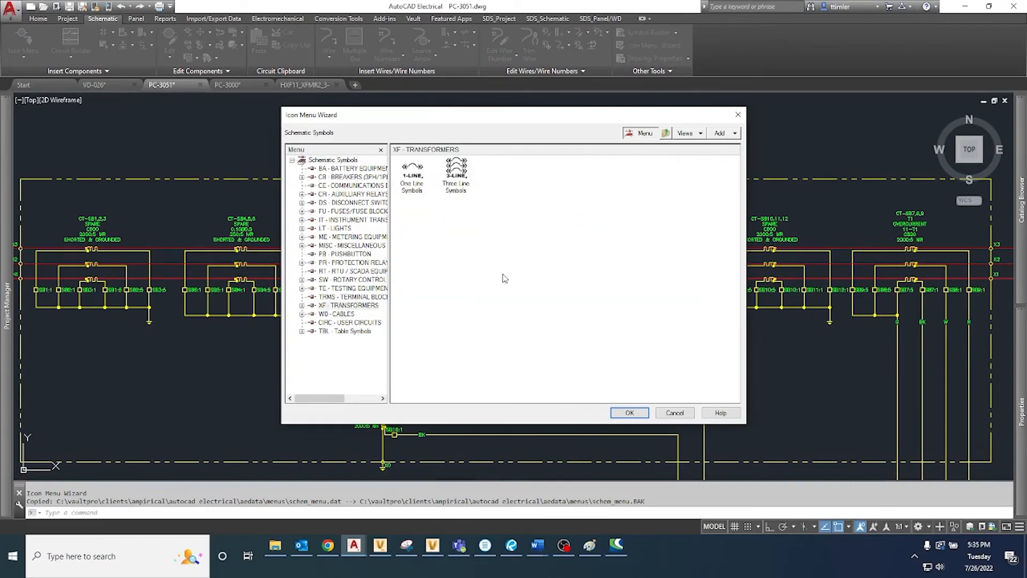
click(466, 179)
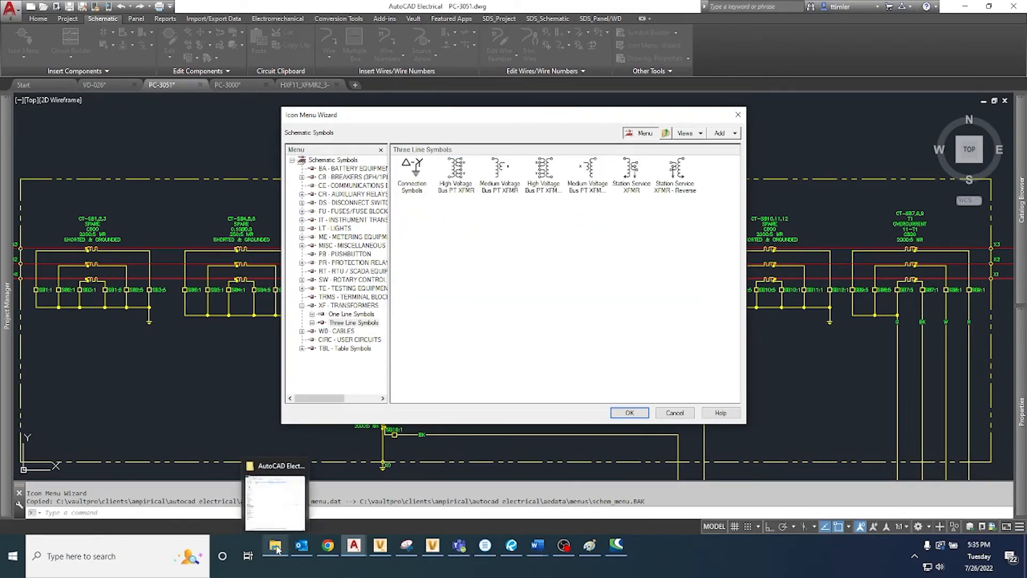
Switch to File Explorer, browse to AeData\Menus\Images and open the HXF11_XFMR_1- bitmap for editing in Paint
click(277, 516)
double_click(347, 92)
double_click(340, 111)
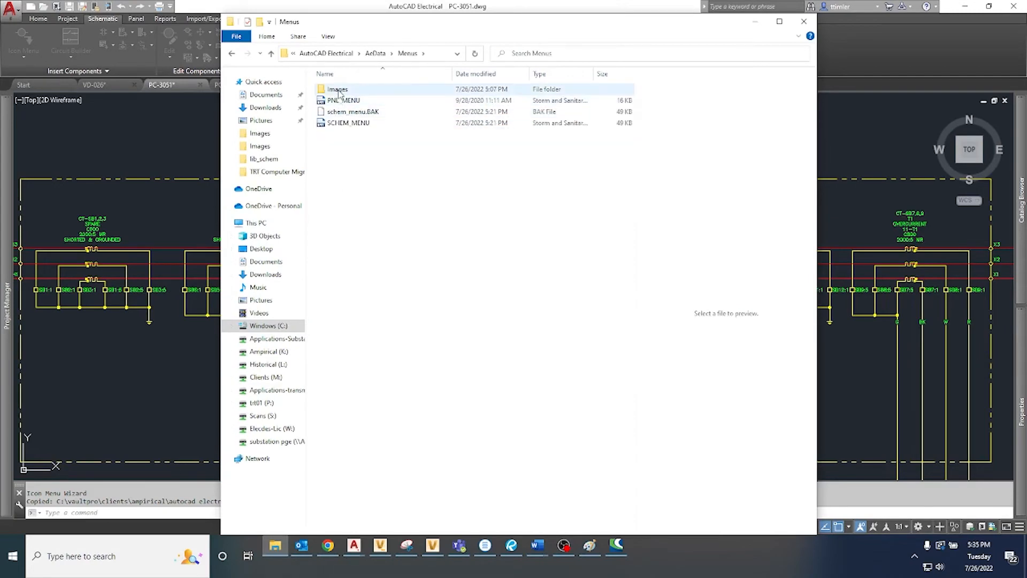
double_click(338, 91)
scroll(404, 276, down, 5)
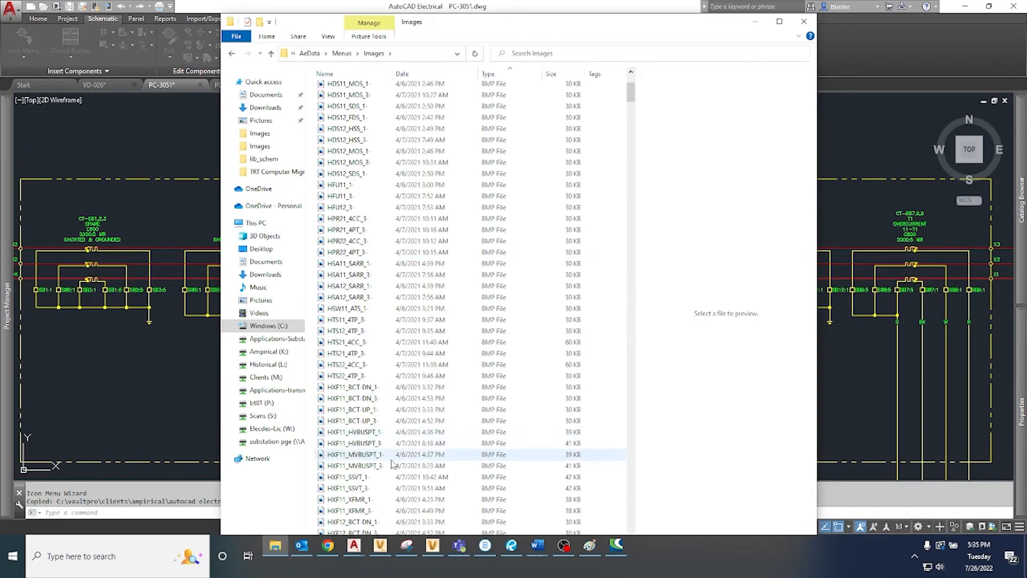
right_click(365, 499)
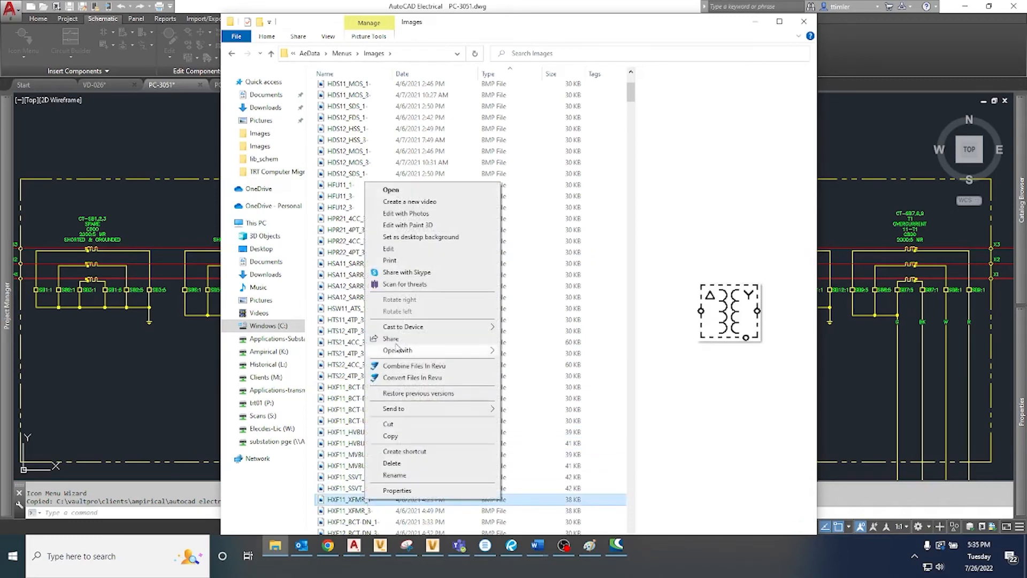
click(396, 249)
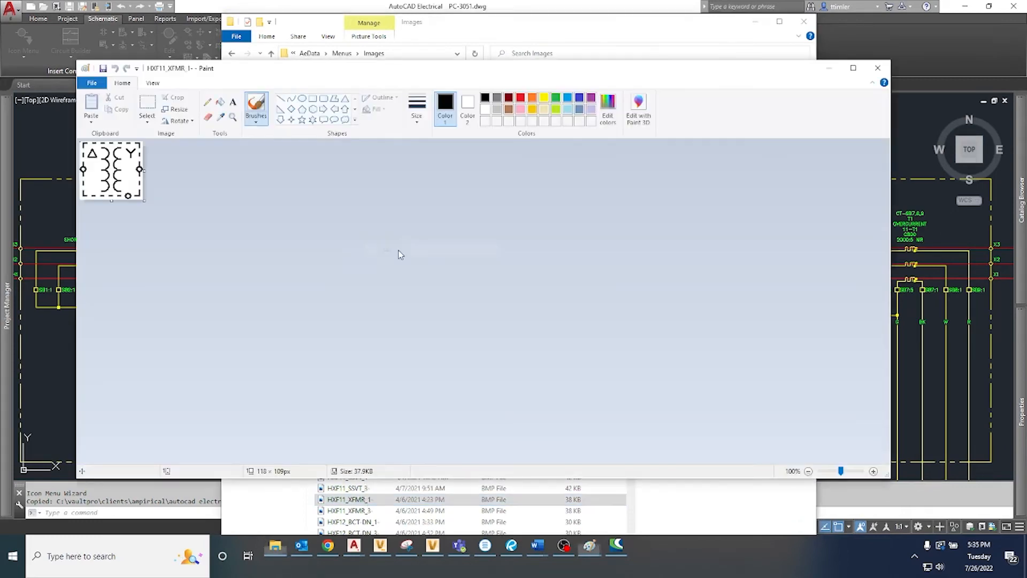
click(755, 22)
Save a copy of the transformer image as a PNG named HXF11_XFMR2_3- in the Images folder
click(152, 83)
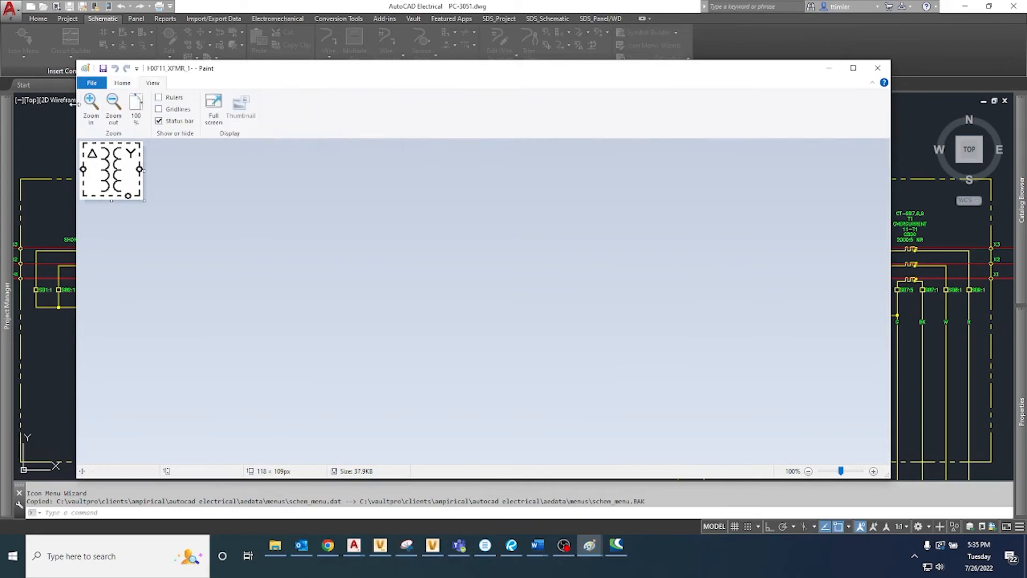
click(91, 107)
click(91, 107)
click(92, 83)
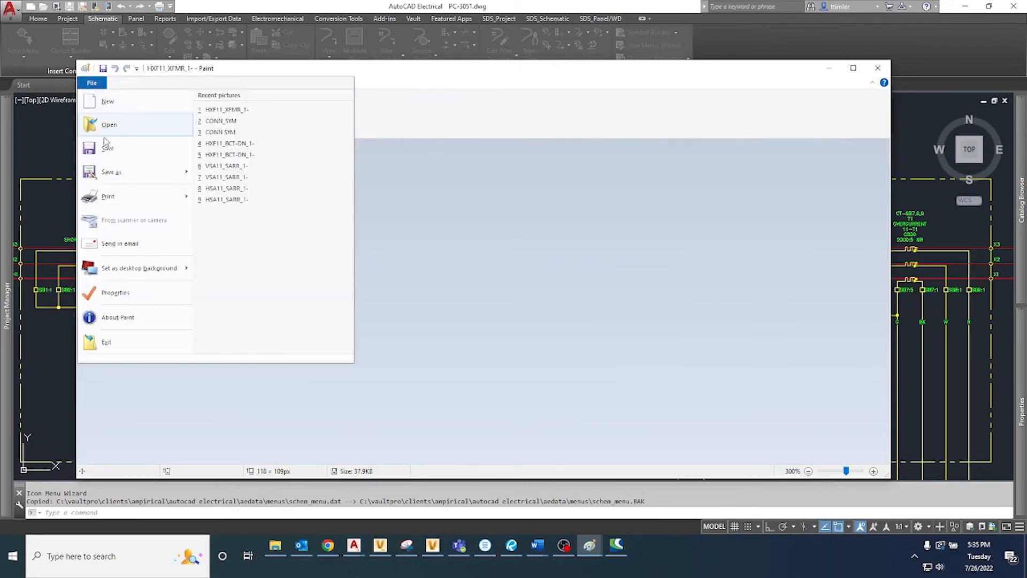
click(111, 171)
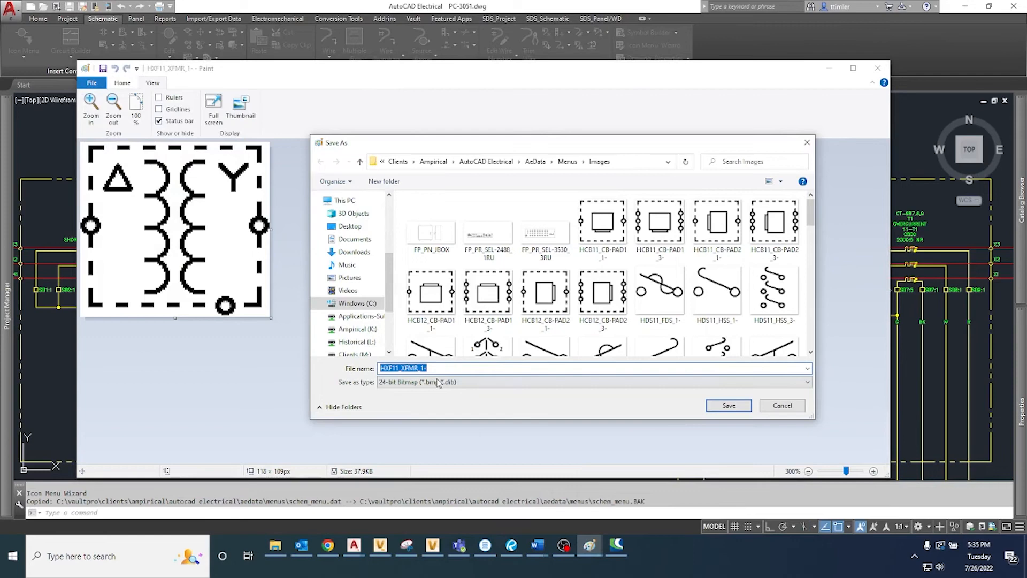
click(407, 381)
click(405, 450)
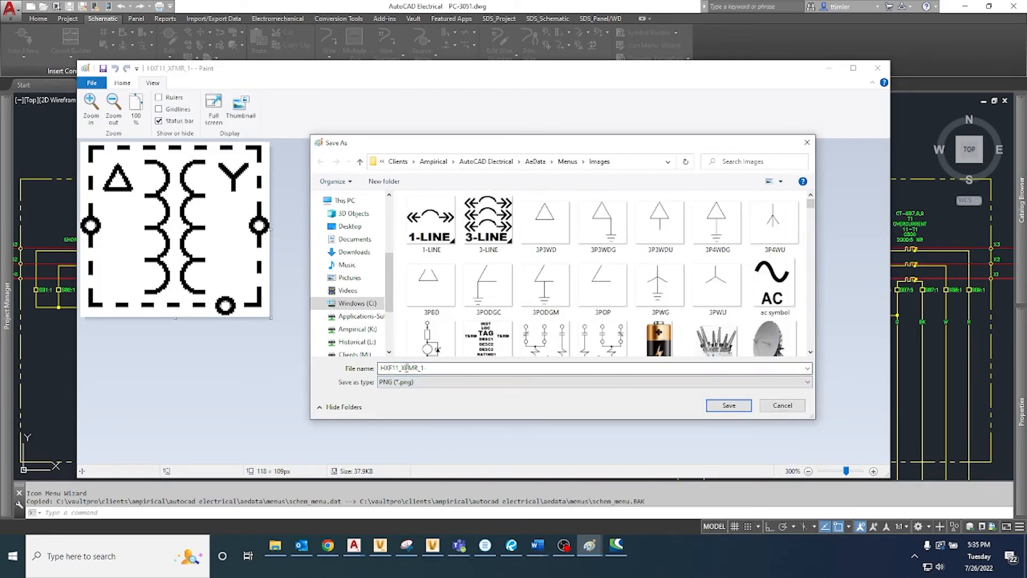
double_click(419, 368)
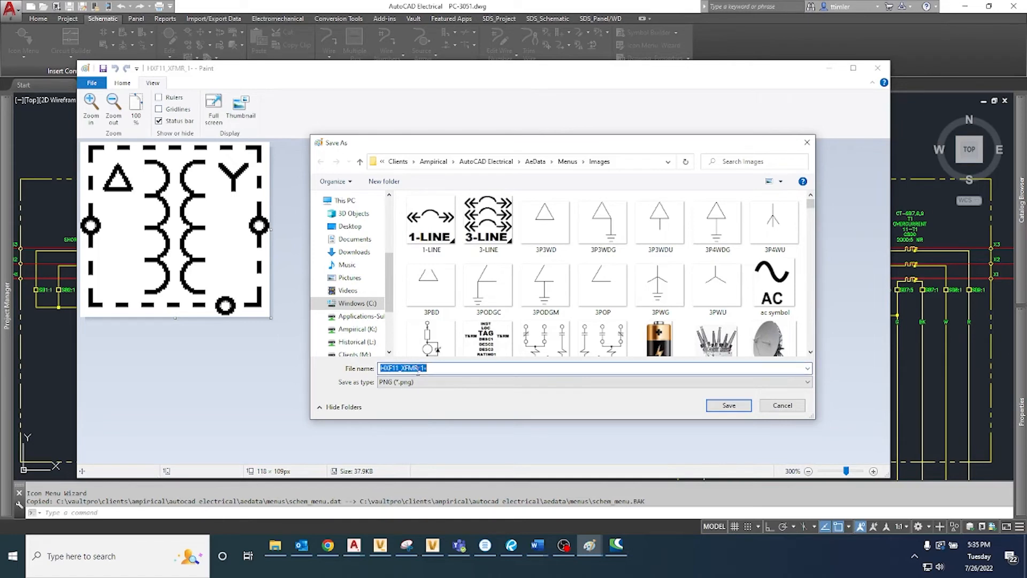
click(419, 368)
key(BackSpace)
click(735, 409)
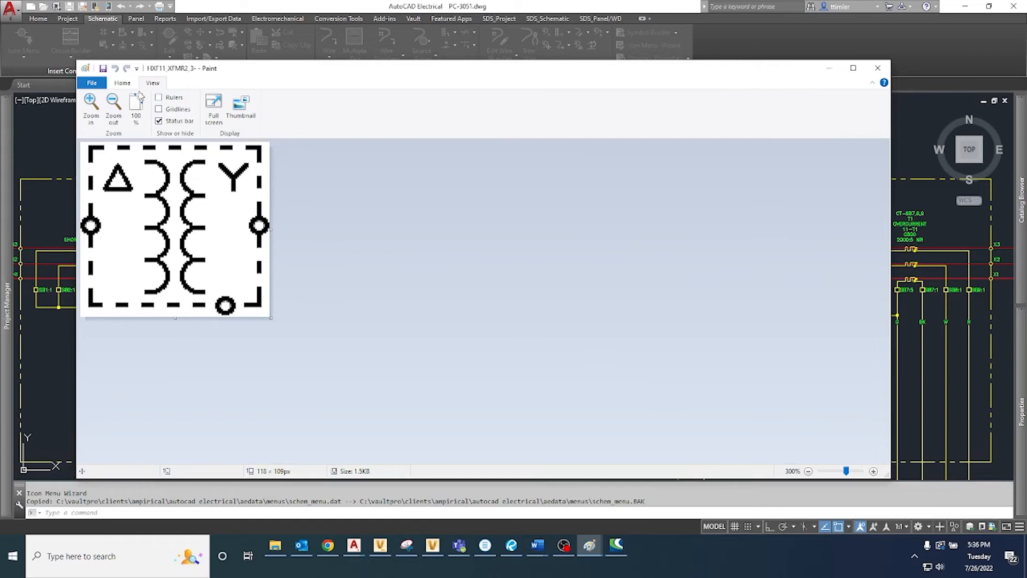
Copy the terminal circle on the image's left edge and place one copy above and one below it
click(122, 84)
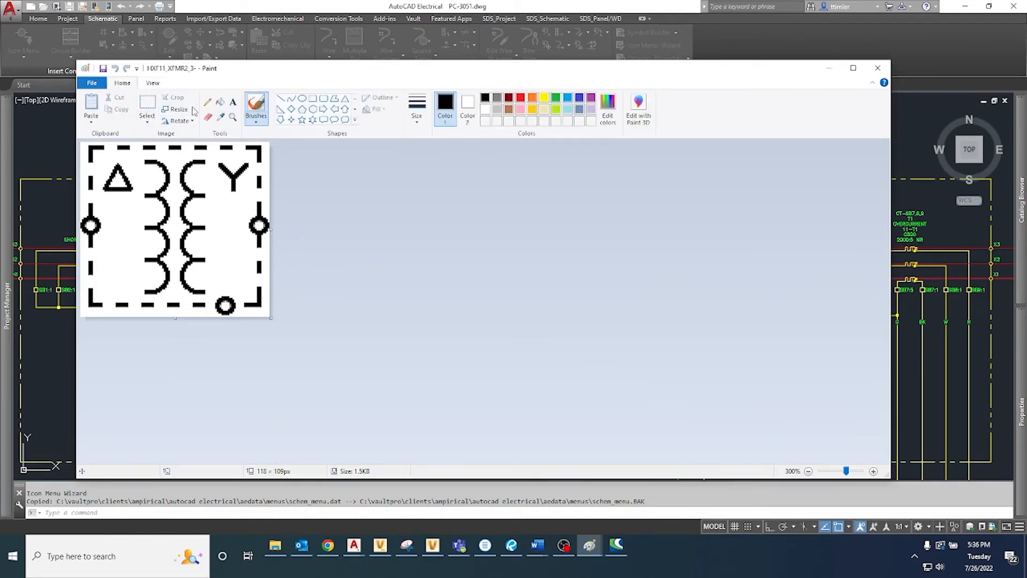
click(147, 104)
click(153, 83)
click(91, 103)
click(91, 103)
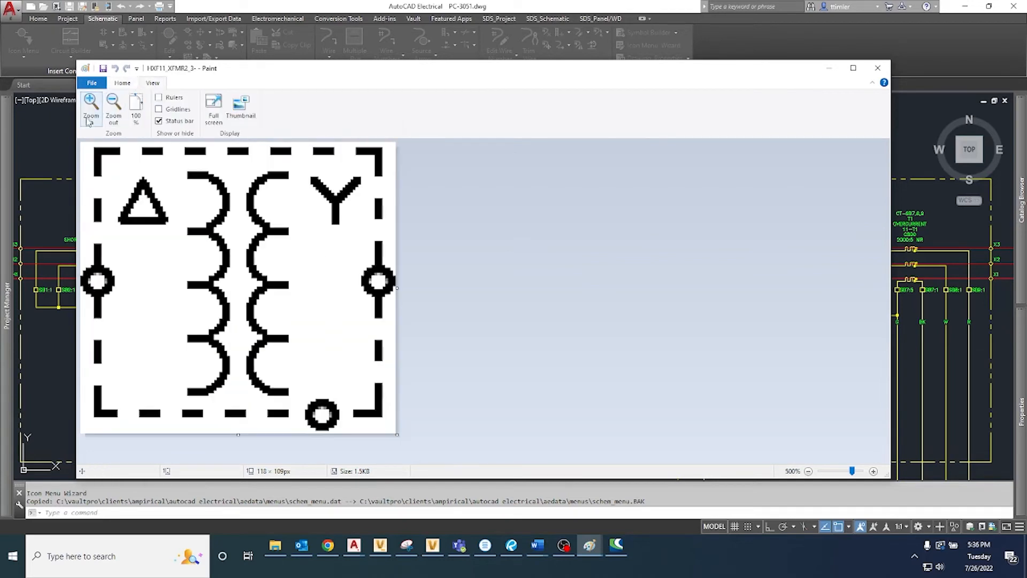
click(122, 84)
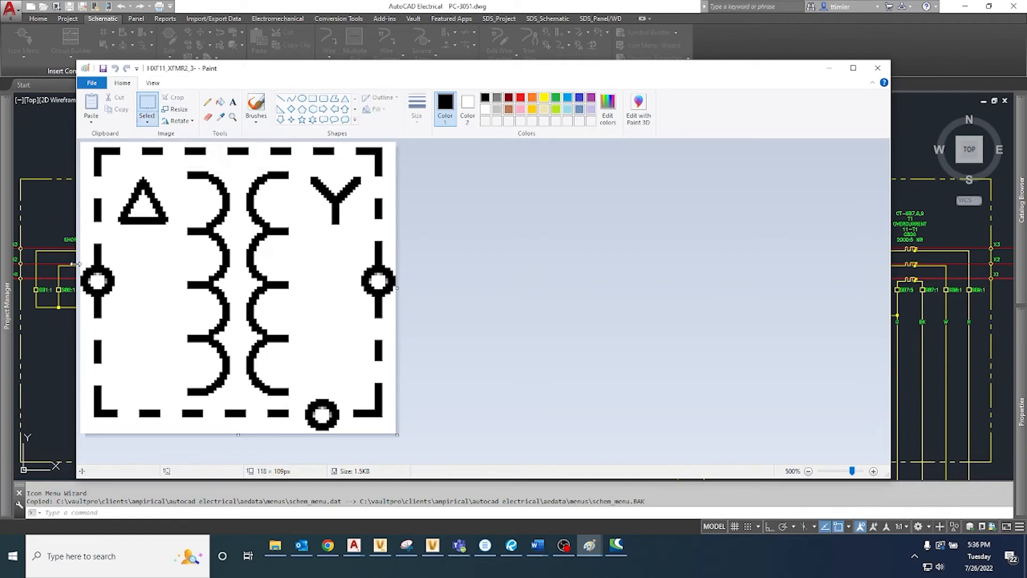
drag(87, 273, 117, 294)
key(ctrl+v)
drag(96, 156, 96, 225)
key(ctrl+v)
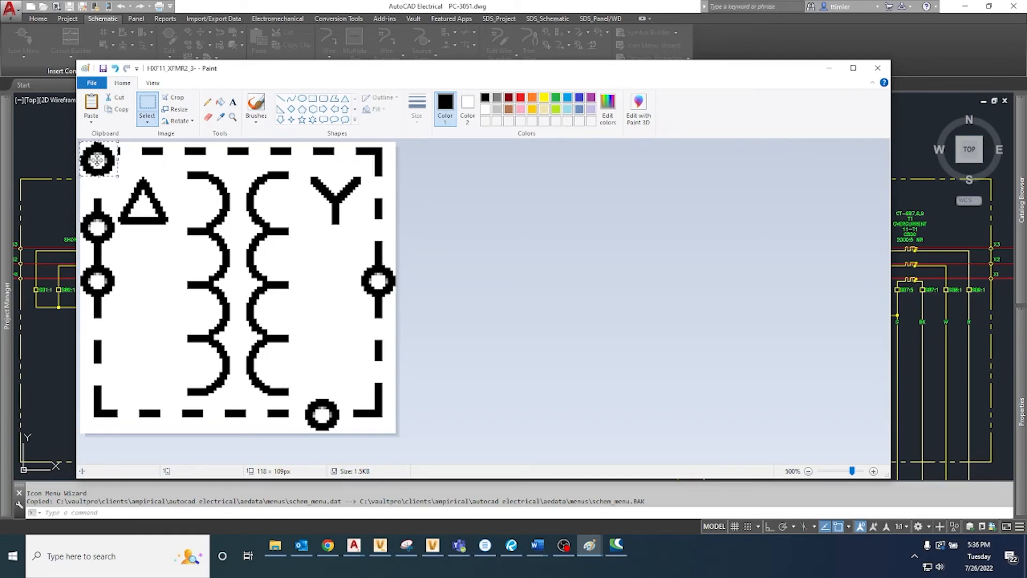
drag(97, 159, 97, 326)
drag(97, 334, 96, 337)
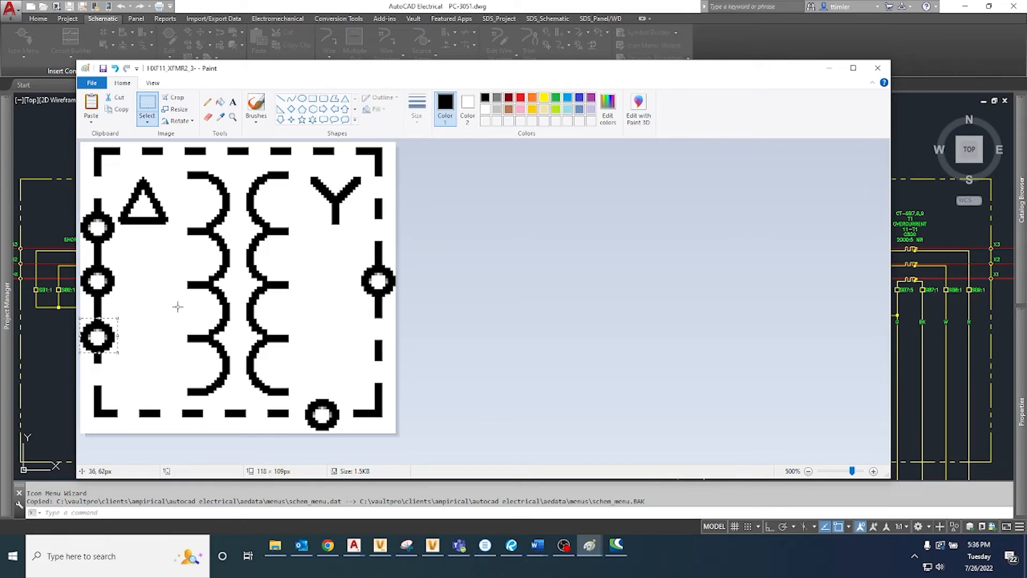
Place two more terminal circle copies above and below the one on the right edge, then save the image and close Paint
key(ctrl+v)
drag(101, 155, 381, 222)
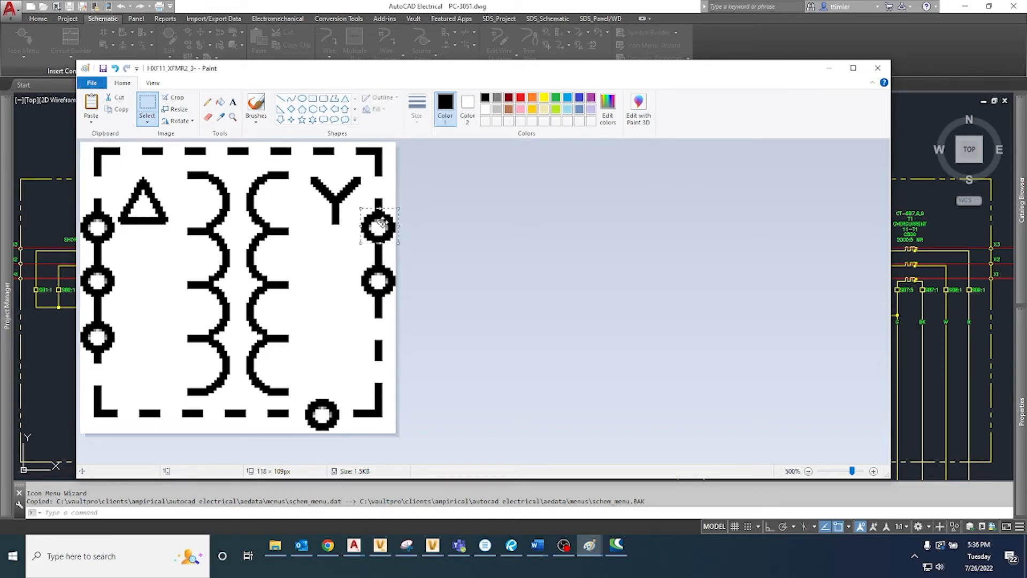
key(ctrl+v)
drag(103, 159, 379, 330)
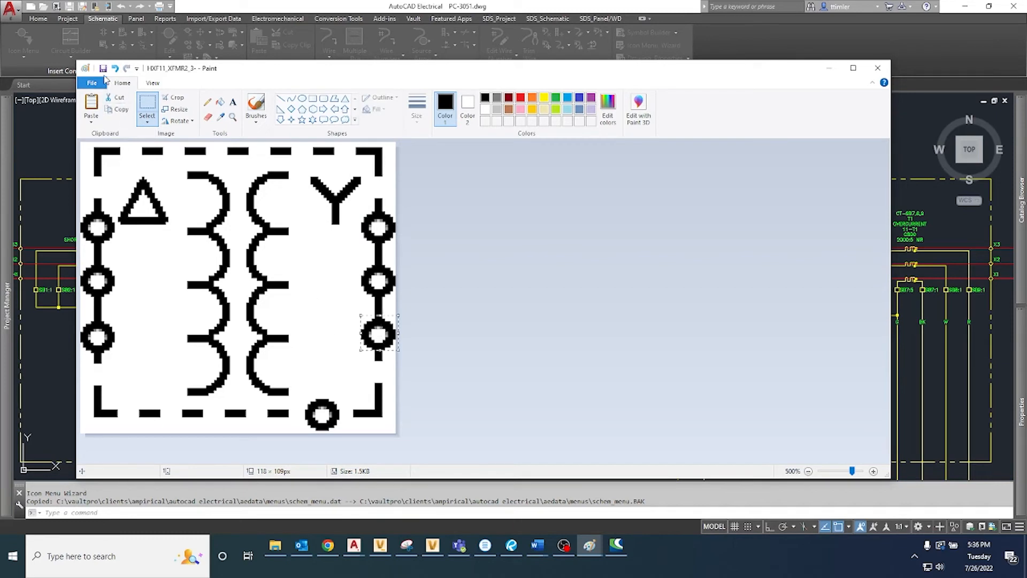
click(103, 70)
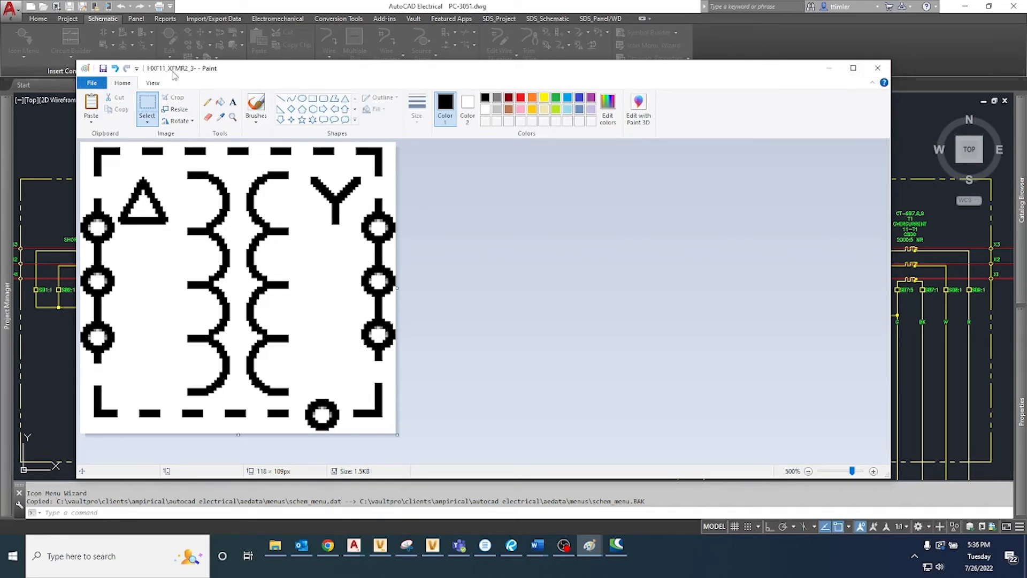
click(877, 68)
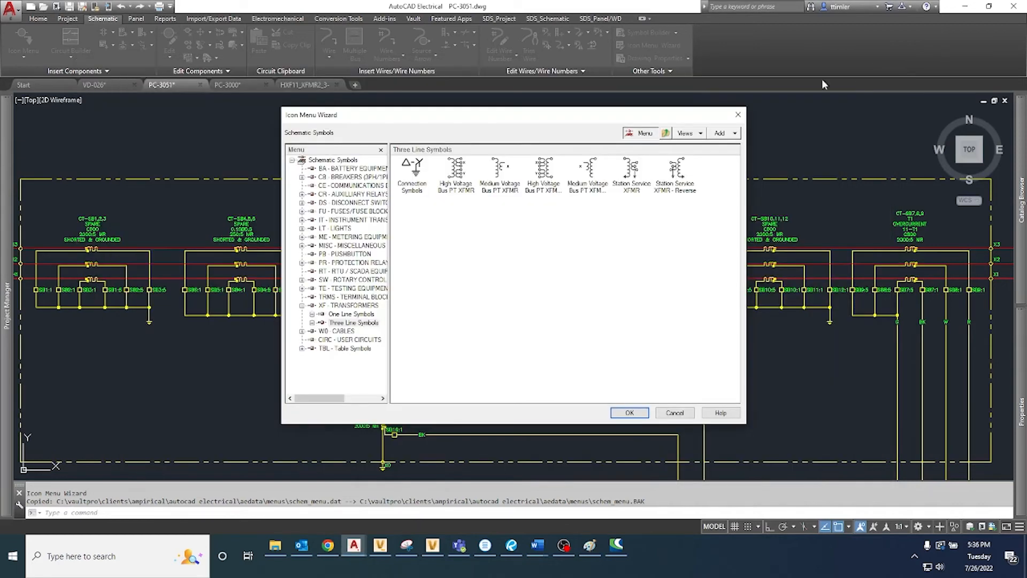
Start a new component icon named Power XFMR in the Three Line Symbols menu and open the image file browser
click(731, 134)
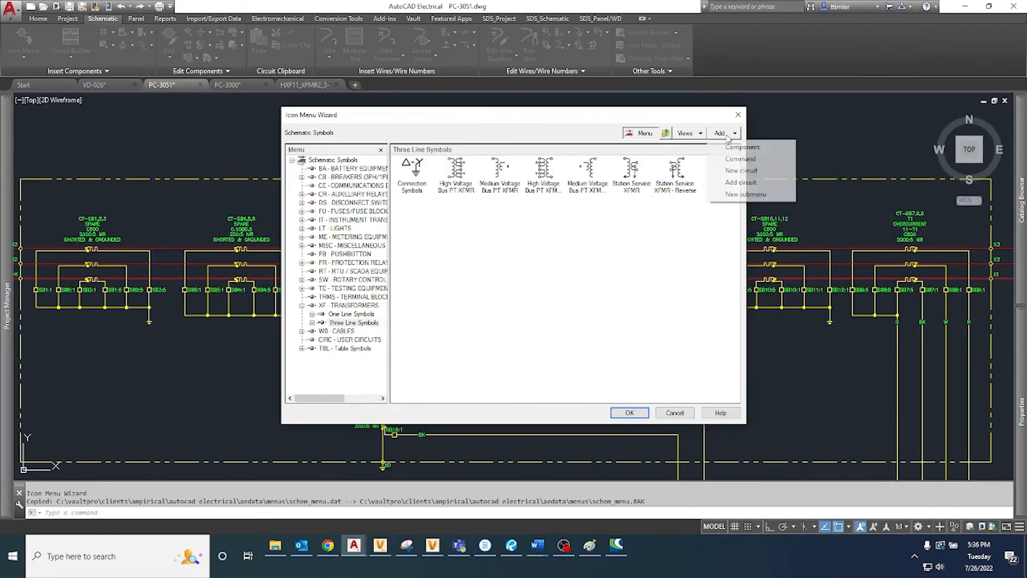
click(732, 148)
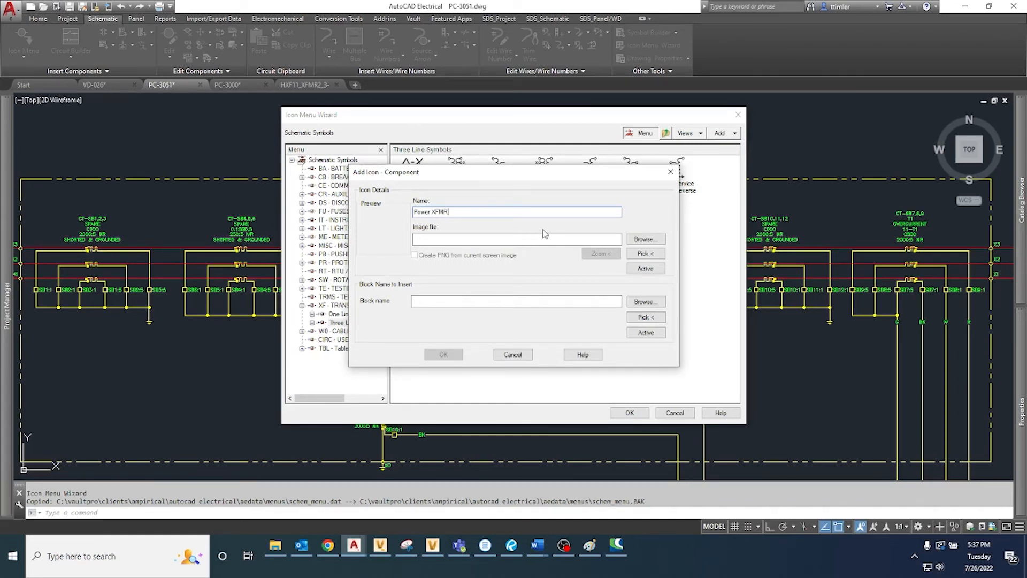
click(644, 238)
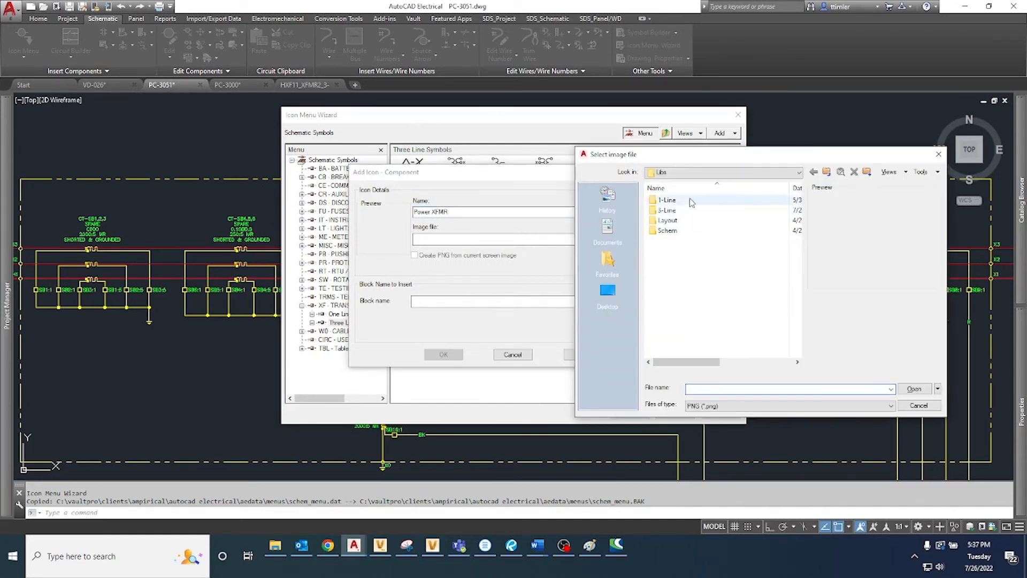
click(826, 172)
double_click(674, 213)
double_click(673, 213)
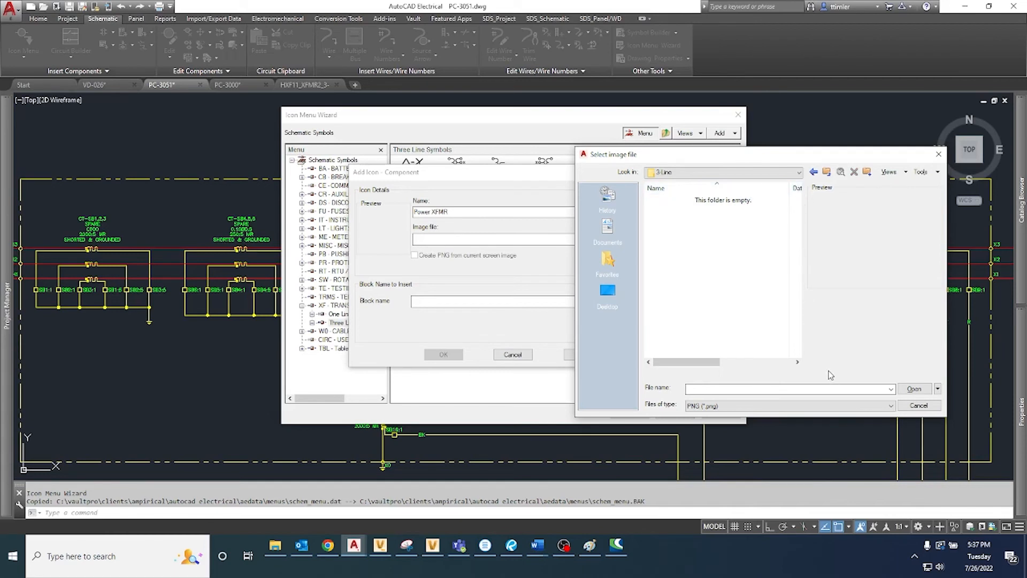
Browse to AeData\Menus\Images and assign HXF11_XFMR2_3-.png as the icon's image file
click(797, 172)
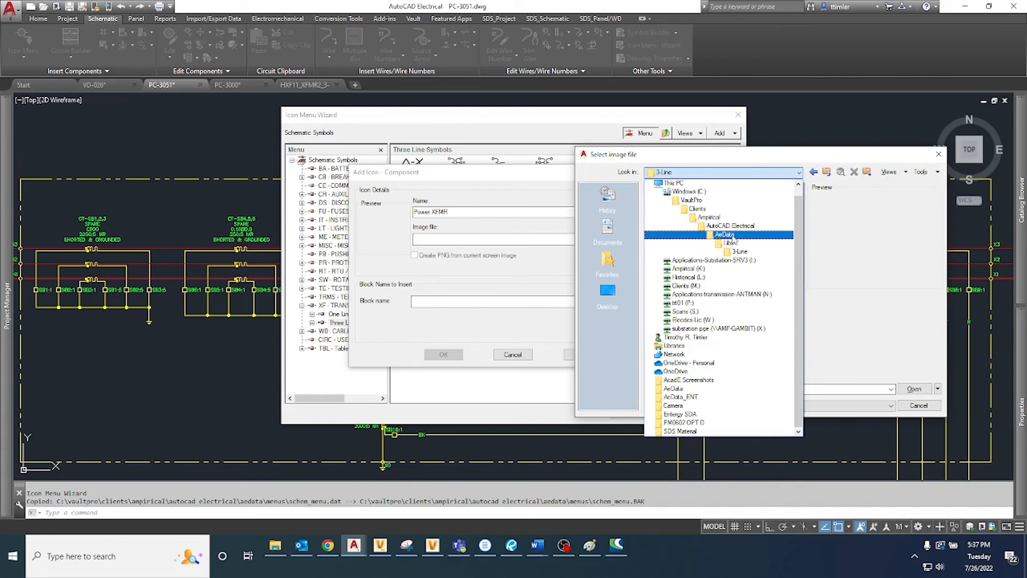
click(732, 236)
double_click(673, 220)
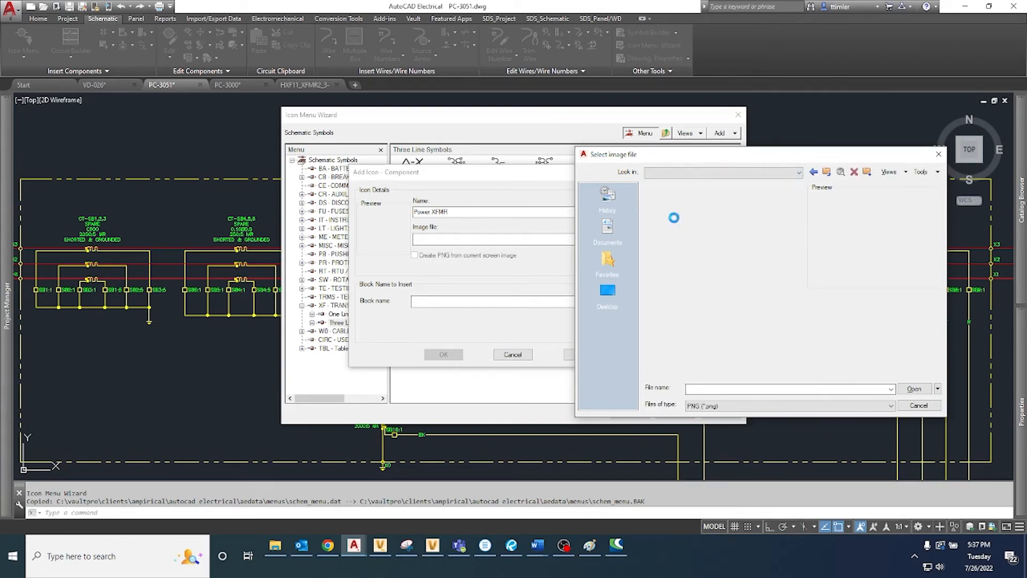
double_click(673, 201)
scroll(680, 211, down, 15)
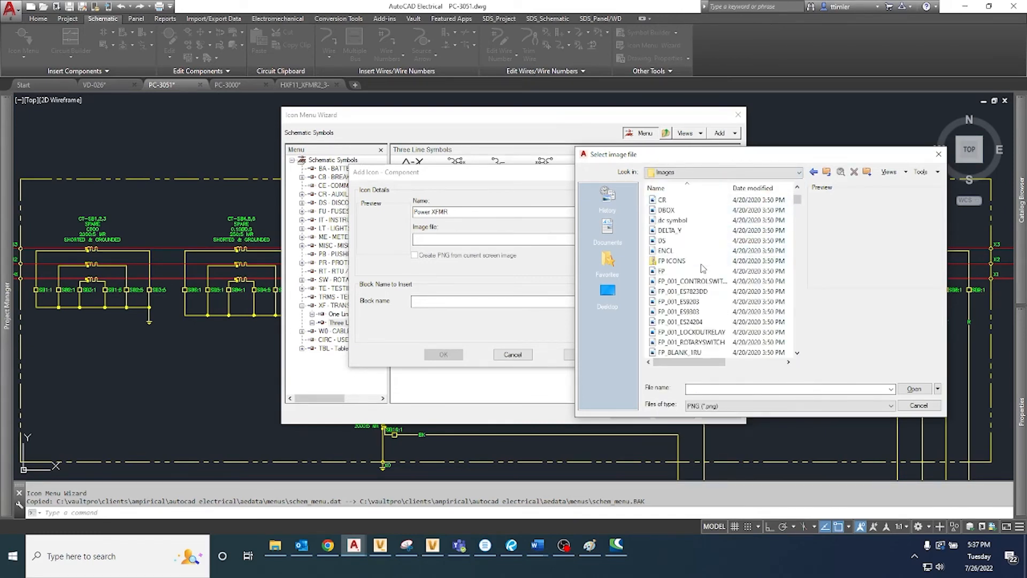
scroll(703, 268, down, 15)
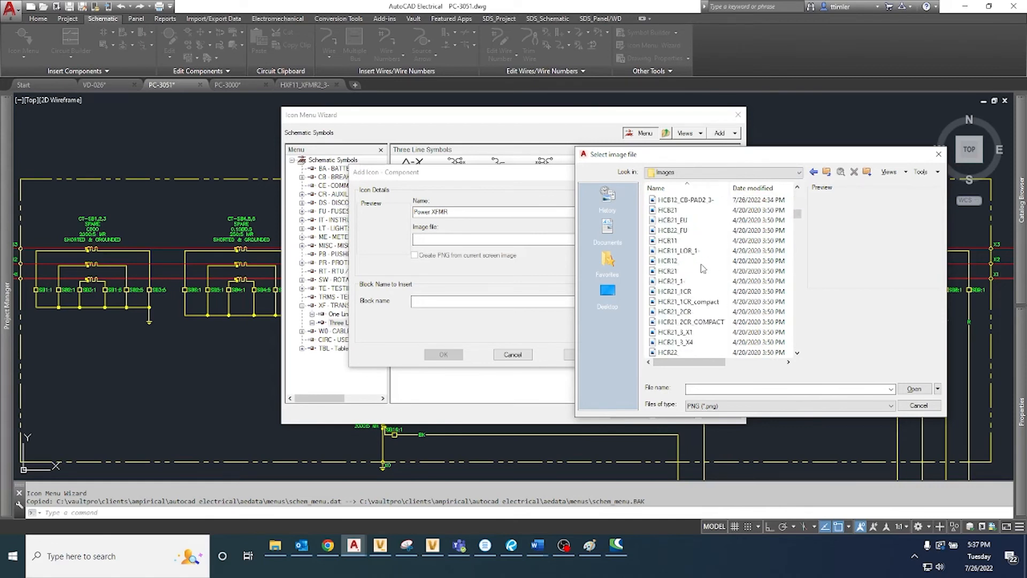
scroll(702, 268, down, 10)
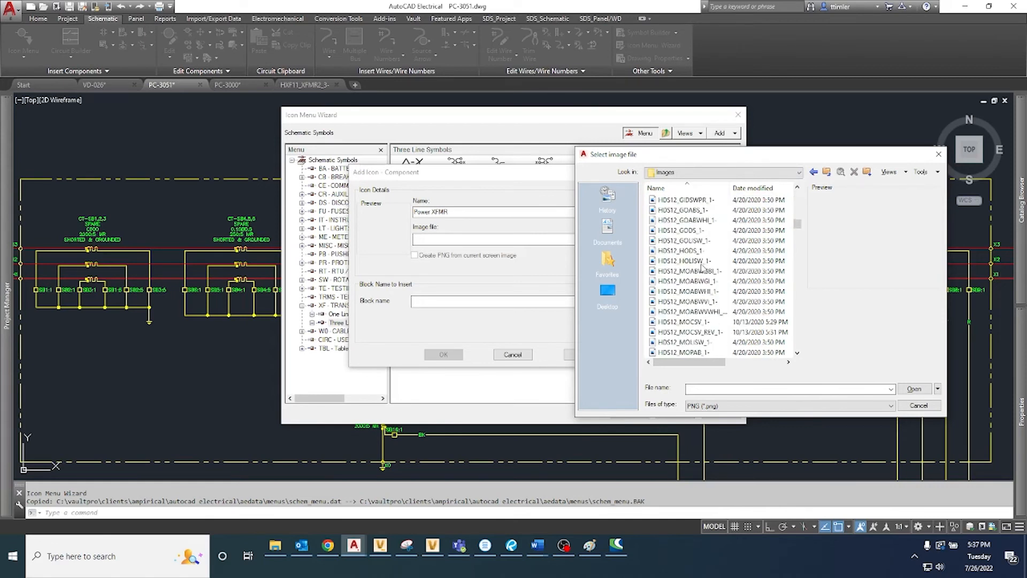
scroll(706, 276, down, 10)
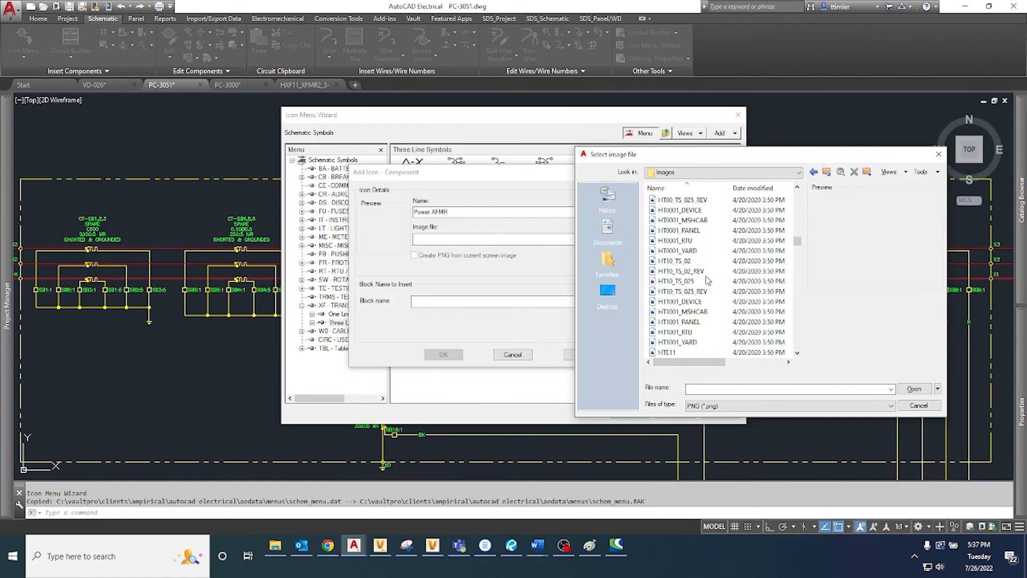
scroll(711, 284, down, 6)
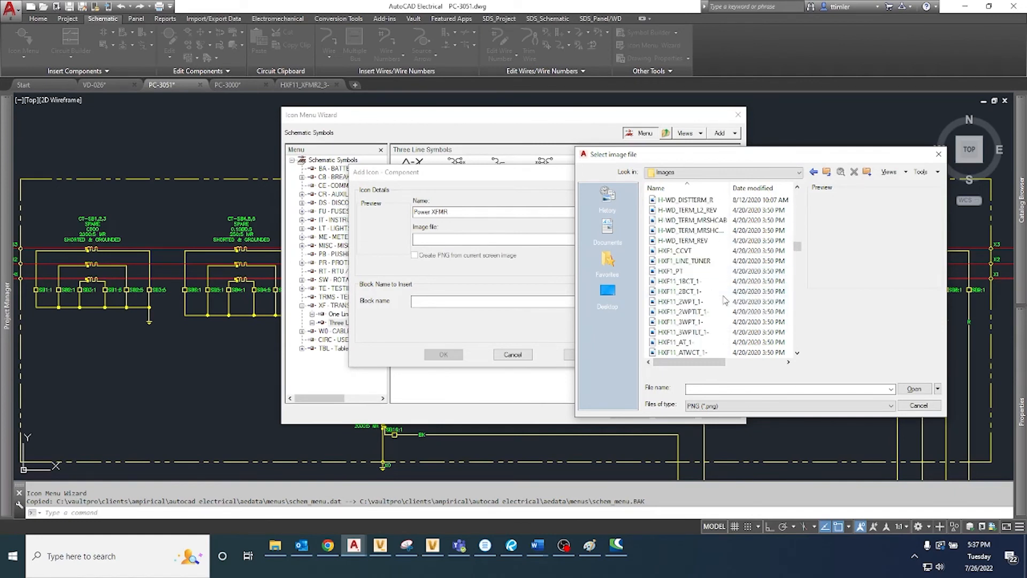
scroll(725, 300, down, 6)
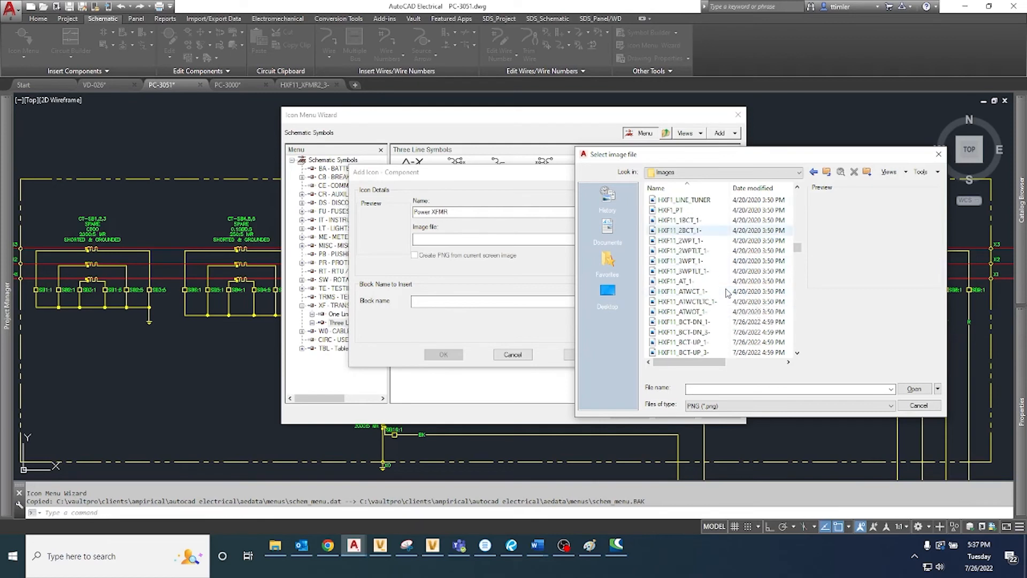
scroll(726, 292, down, 6)
scroll(725, 294, down, 2)
scroll(721, 298, down, 3)
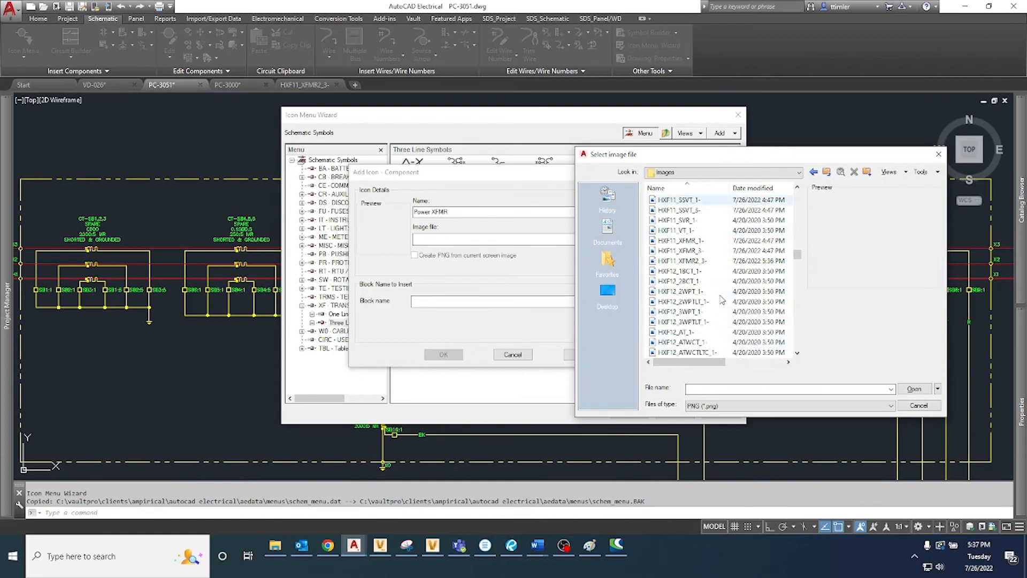
click(681, 199)
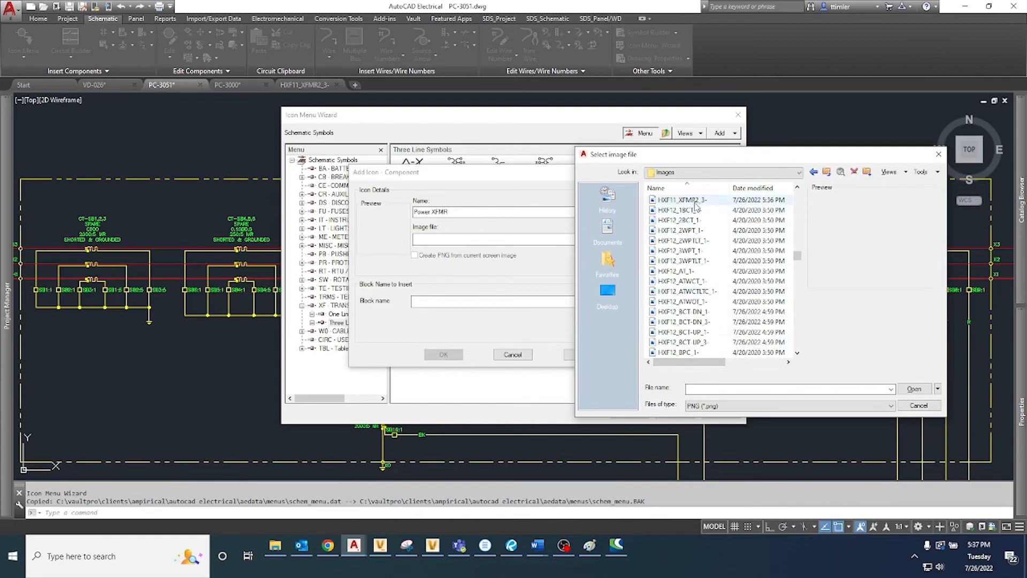
click(912, 389)
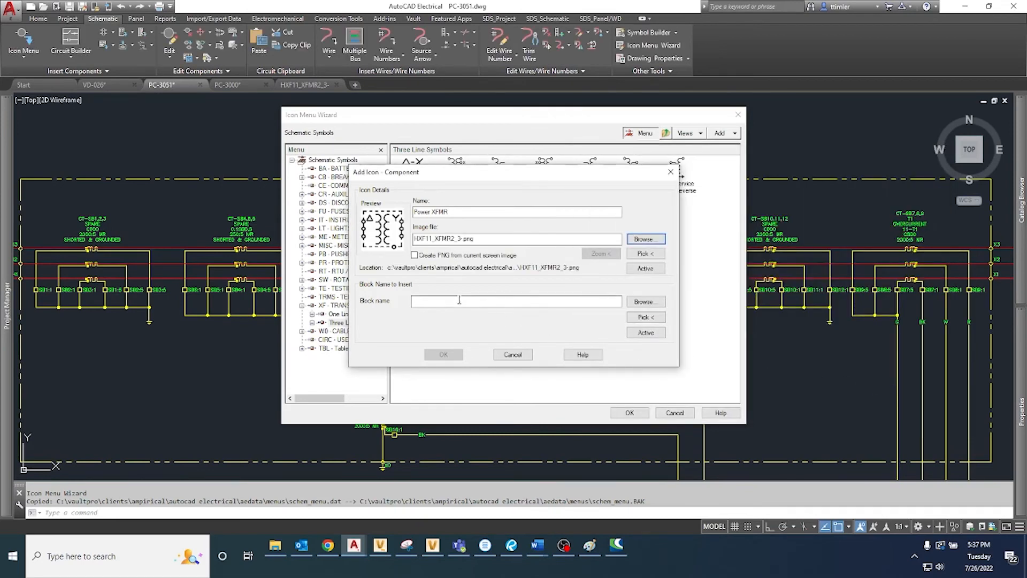
Browse to the Ampirical AeData\Libs\3-Line folder and assign HXF11_XFMR2_3-.dwg as the block the Power XFMR icon inserts
click(645, 301)
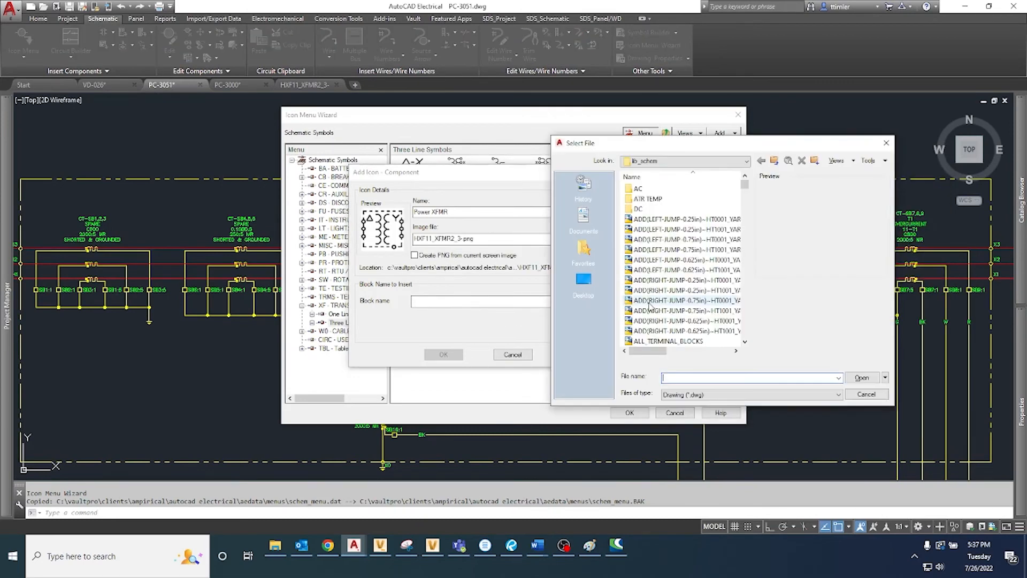
click(773, 161)
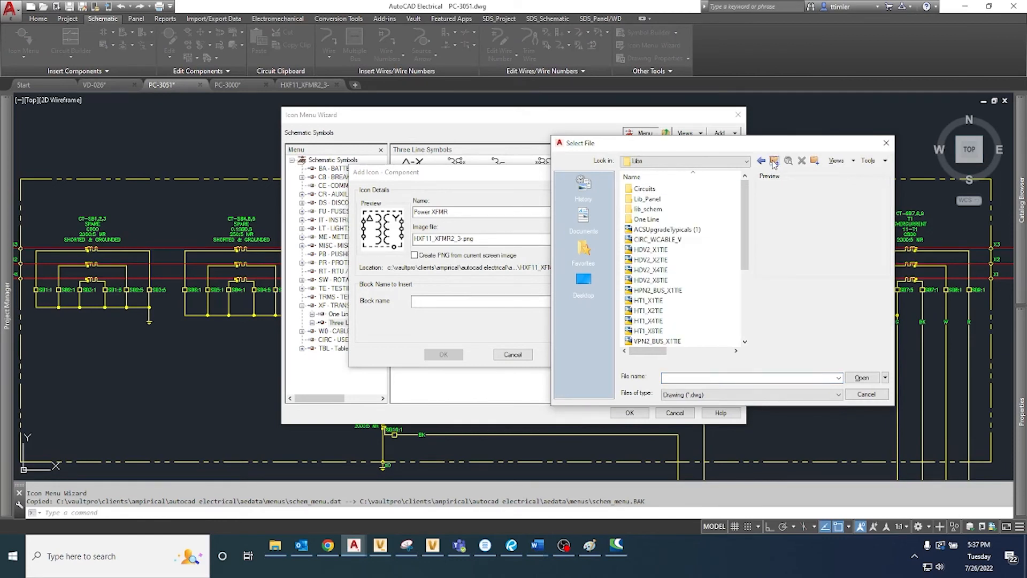
click(741, 161)
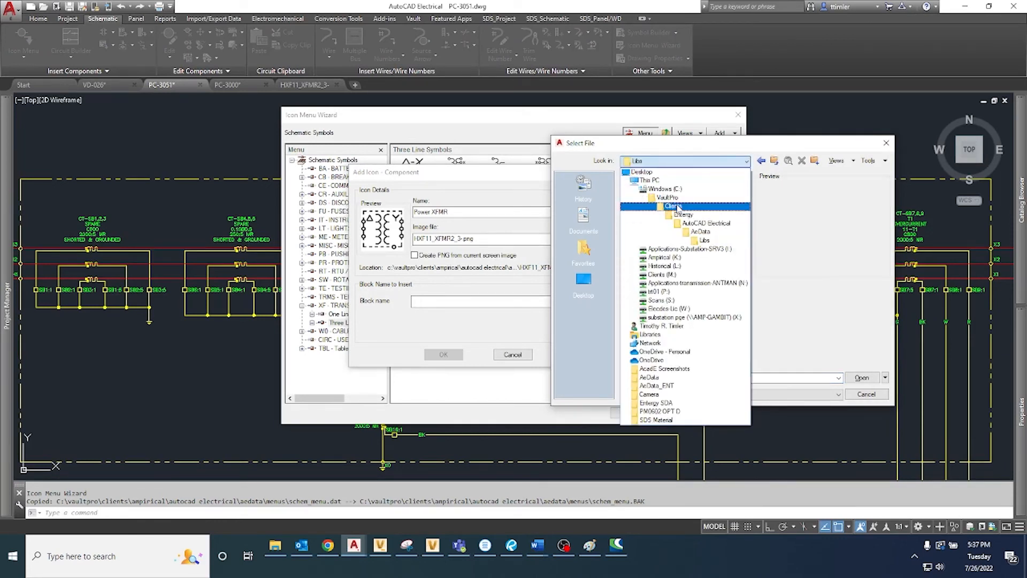
click(673, 206)
double_click(650, 191)
double_click(649, 190)
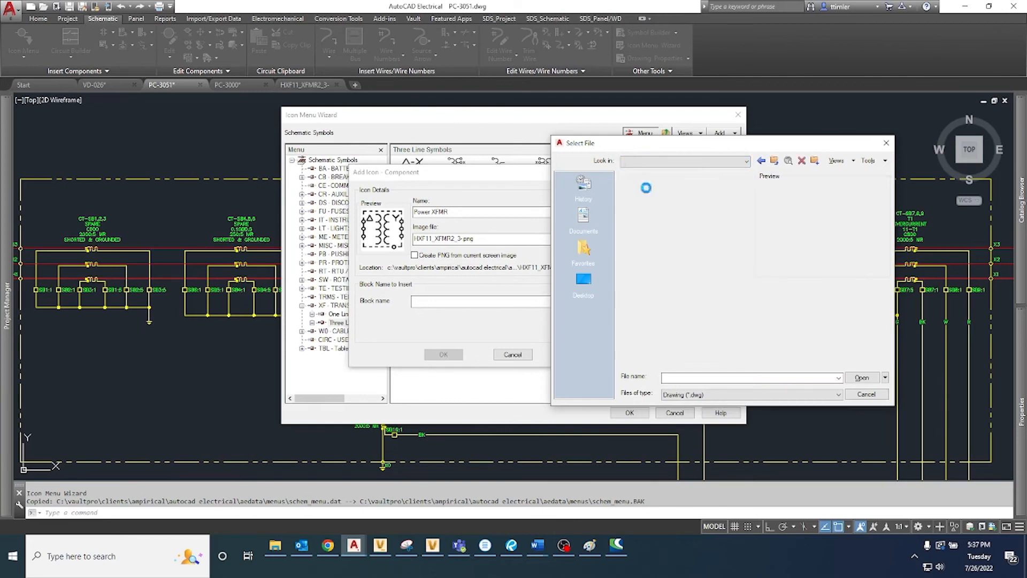
double_click(643, 190)
double_click(644, 200)
double_click(644, 199)
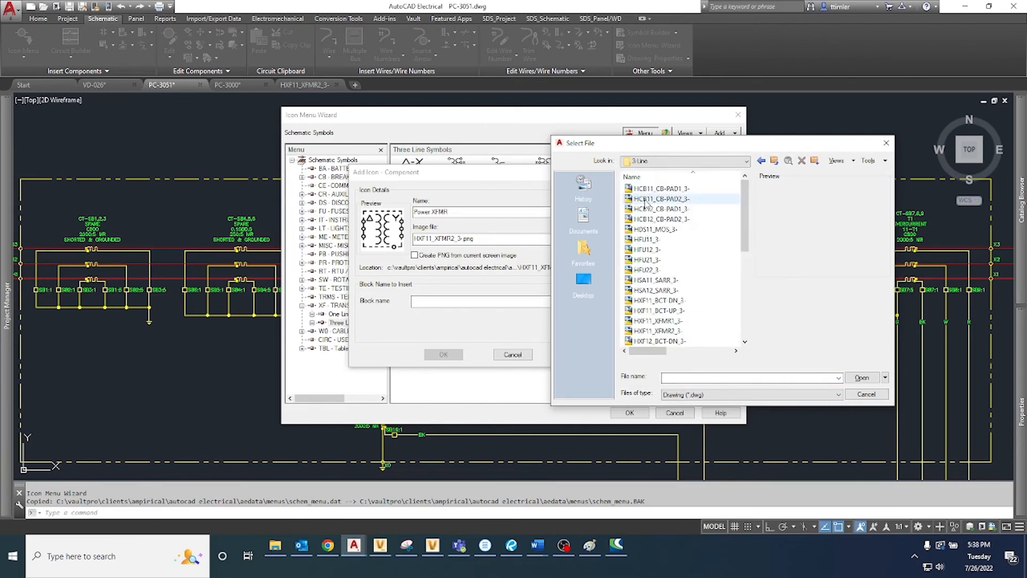
drag(745, 196, 746, 223)
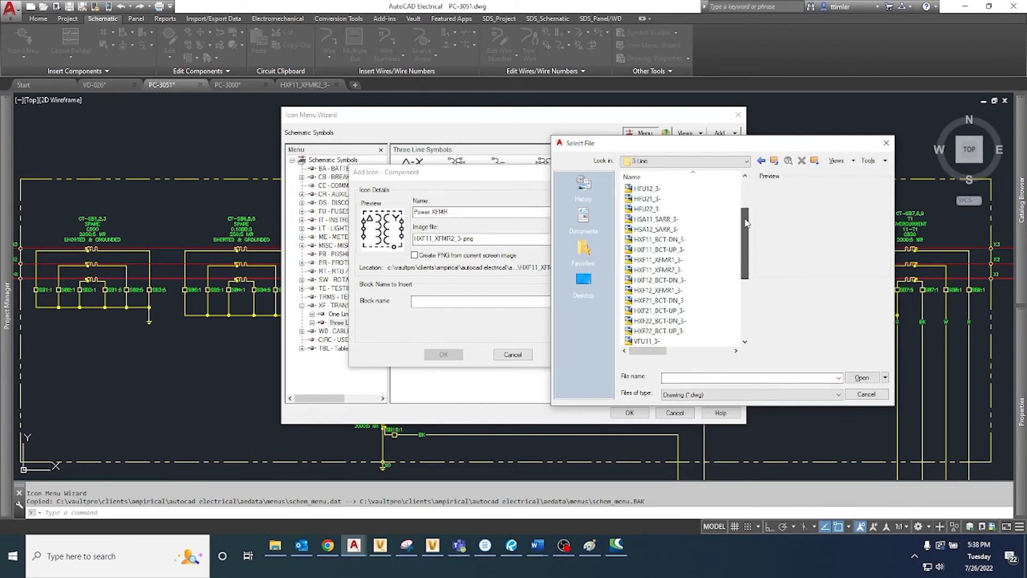
click(657, 270)
click(861, 378)
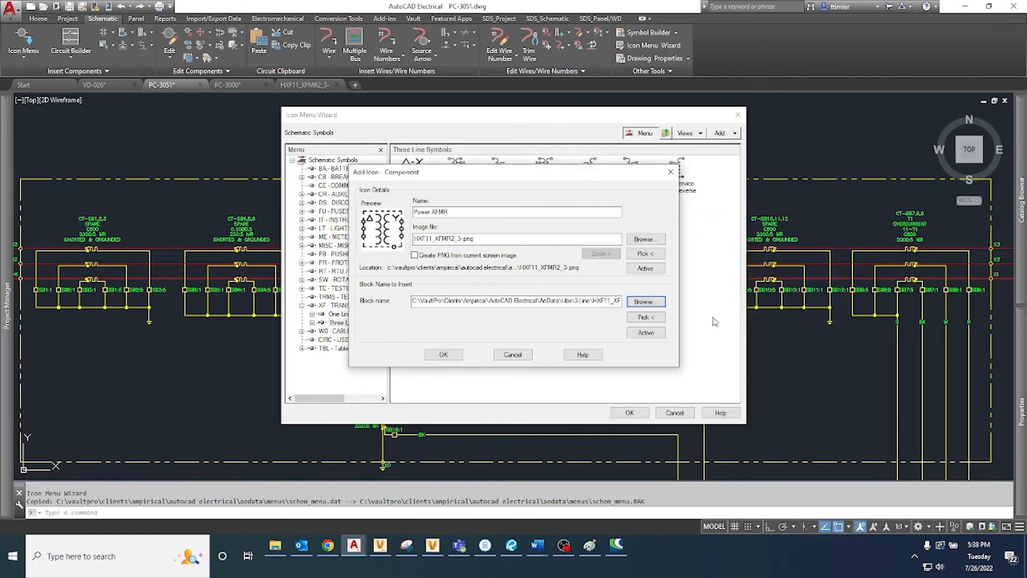
Remove the folder path from the block name, leaving only HXF11_XFMR2_3-.dwg, and confirm the new component icon
click(563, 301)
drag(592, 303, 371, 306)
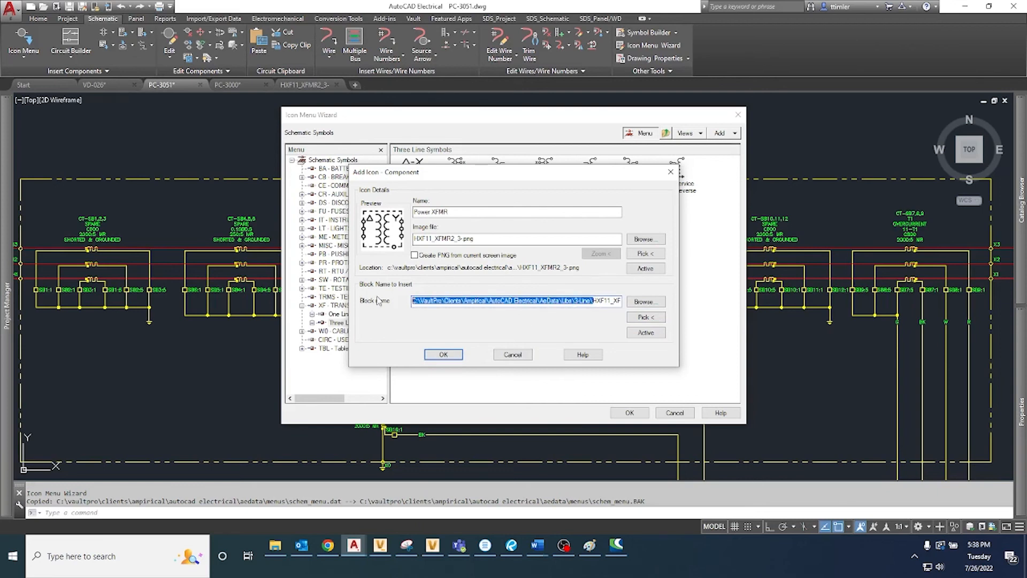
key(BackSpace)
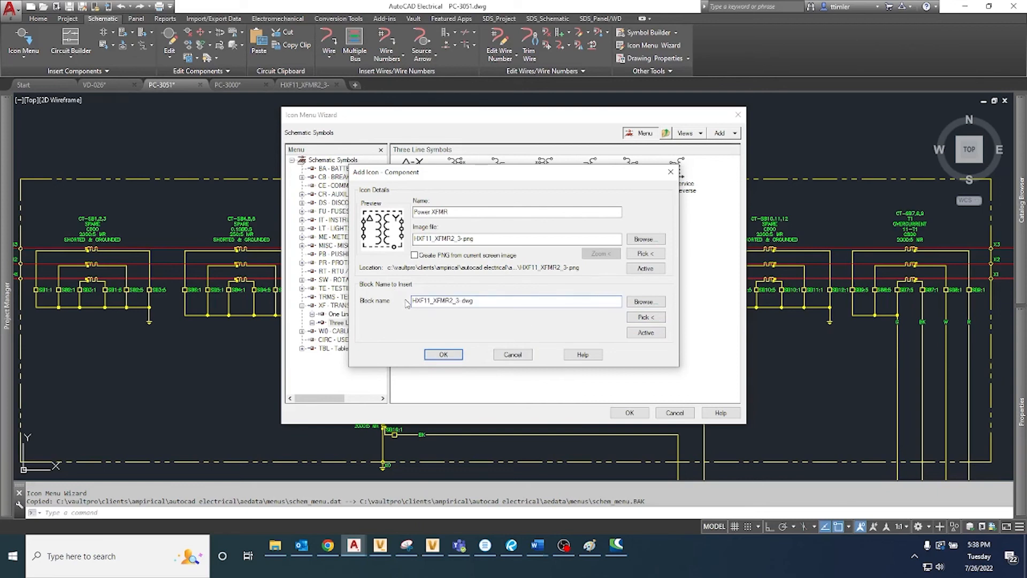
click(447, 354)
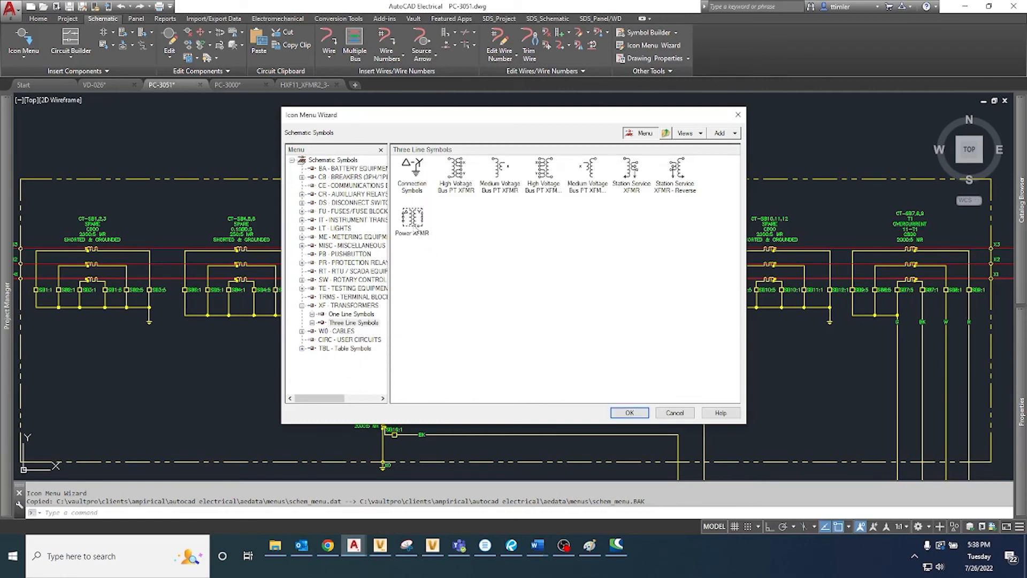
Move the Power XFMR icon directly after Connection Symbols in the Three Line Symbols menu and save the icon menu
click(447, 170)
drag(447, 170, 448, 170)
click(627, 415)
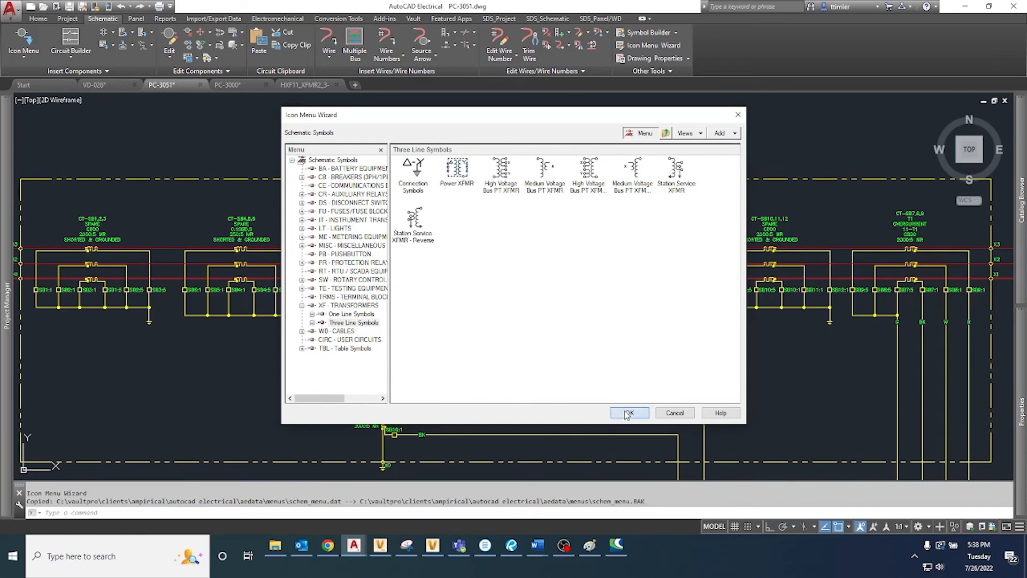
Start inserting the Power XFMR component from the three-line transformer symbols into drawing PC-3051
click(31, 41)
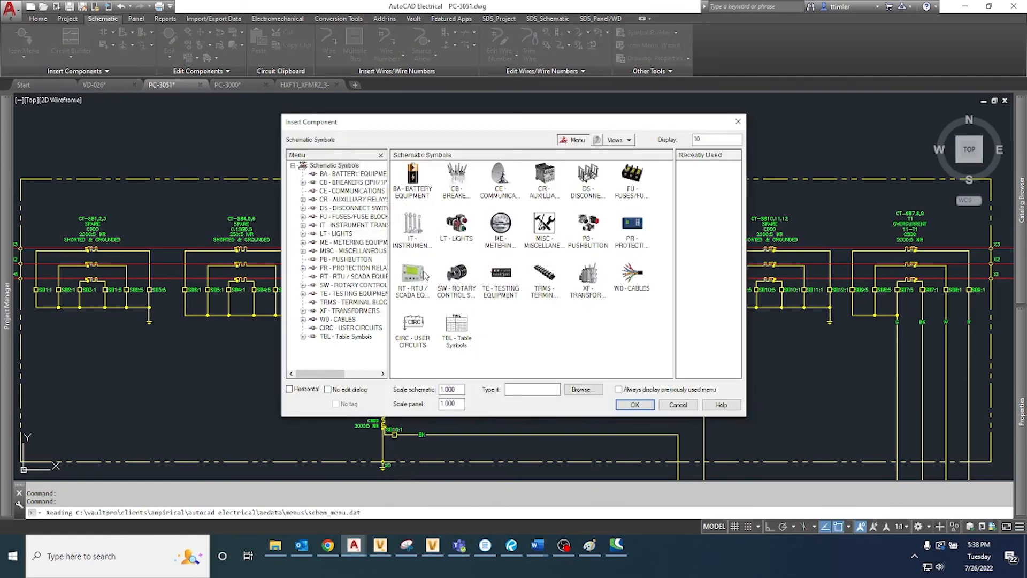
click(586, 277)
click(456, 181)
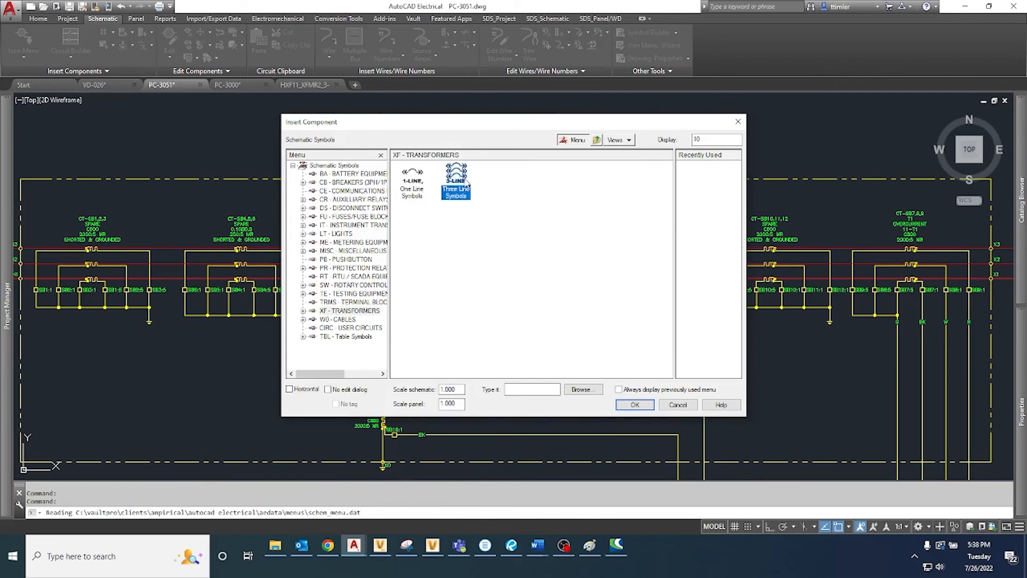
click(457, 180)
scroll(453, 217, down, 5)
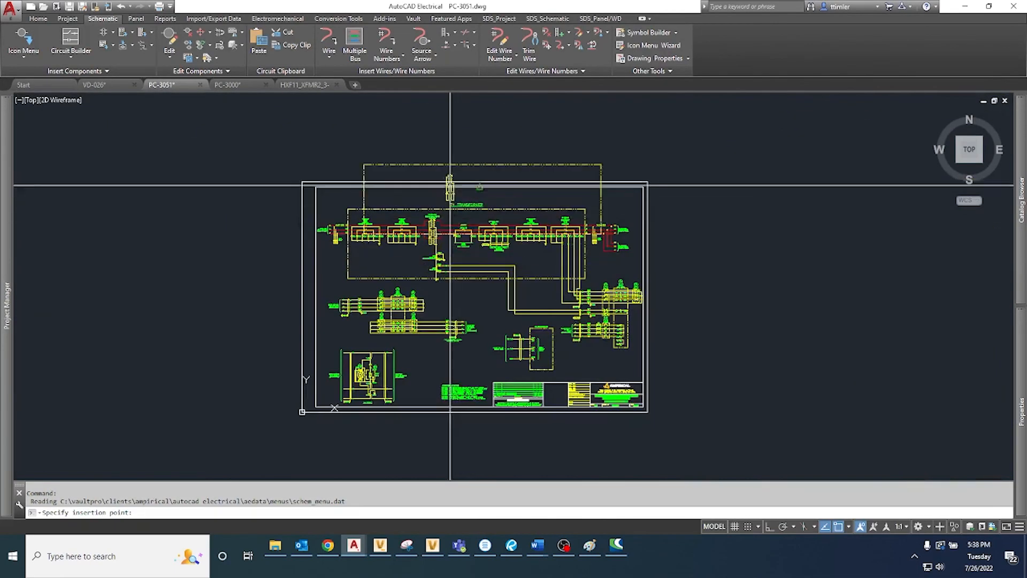